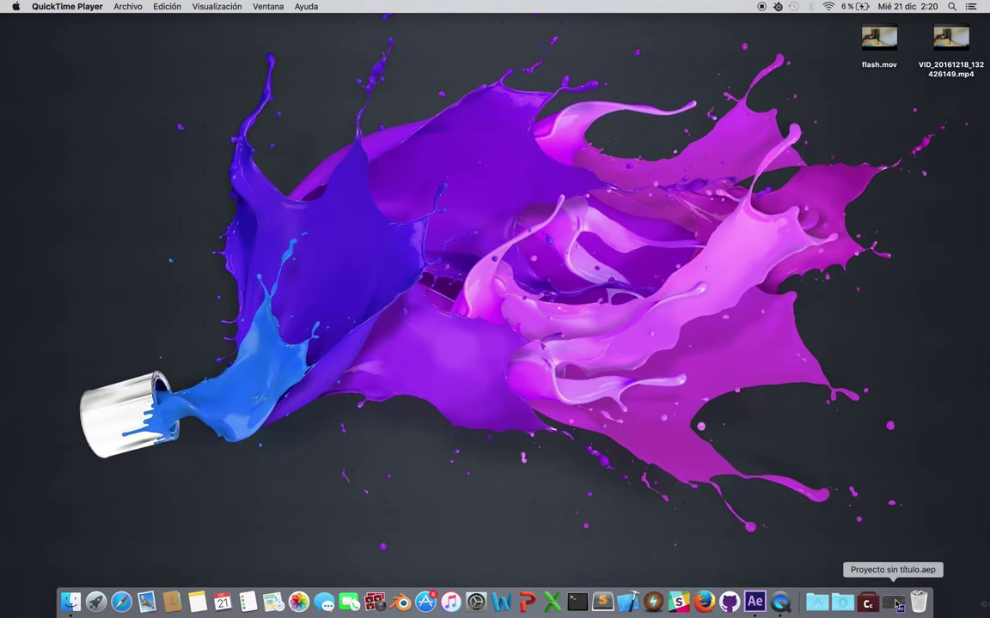
# - Restore the 'Proyecto sin título.aep' After Effects window from the Dock
pyautogui.click(895, 605)
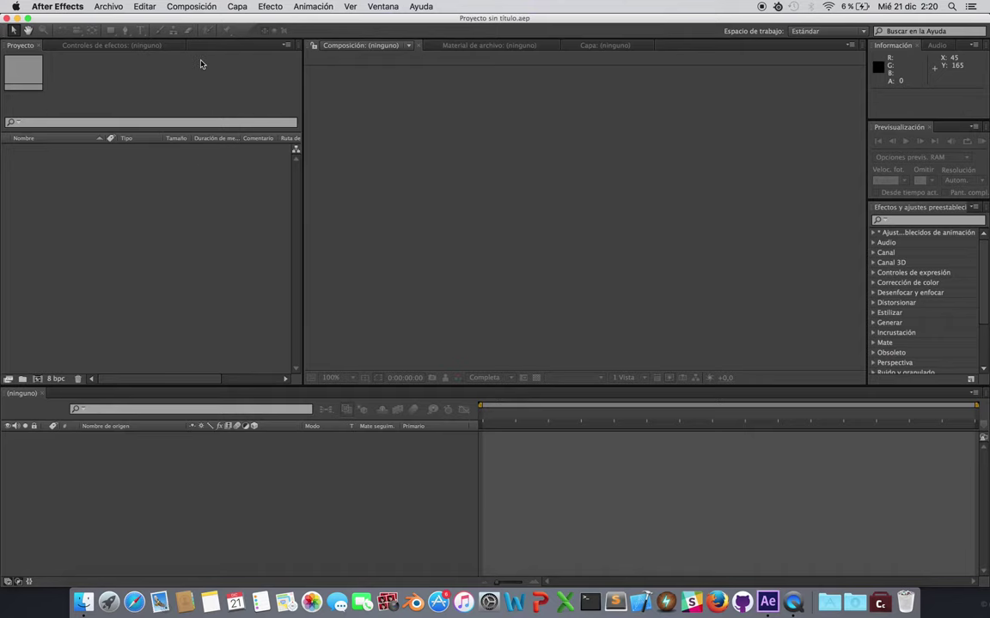
# - Create composition 'rayo' at 1920×1080, 23,976 fps, 0:00:08:08 long, black background
pyautogui.click(108, 6)
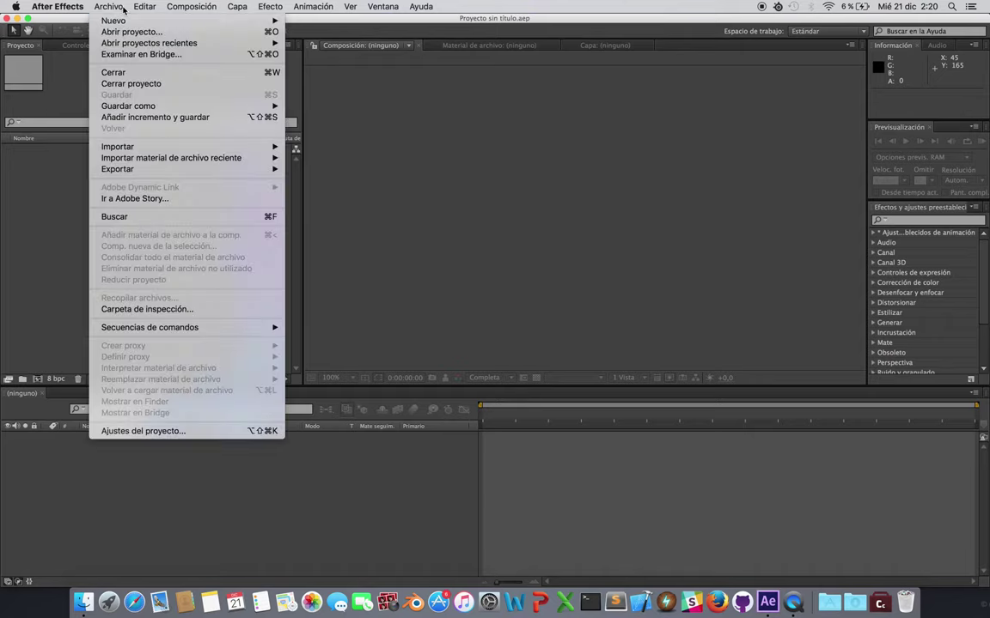
pyautogui.click(108, 6)
pyautogui.click(171, 6)
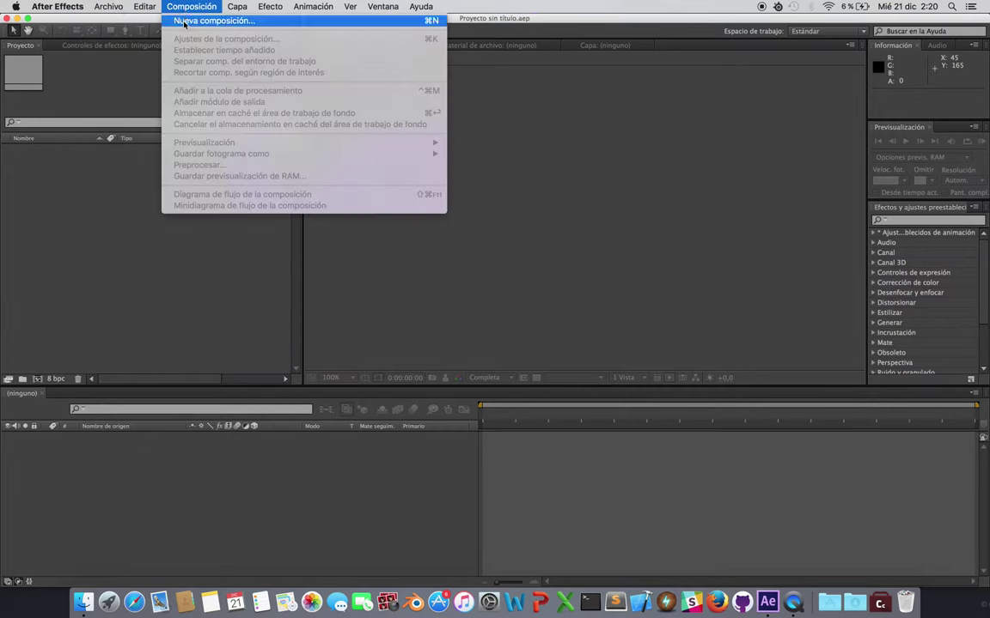
pyautogui.click(184, 21)
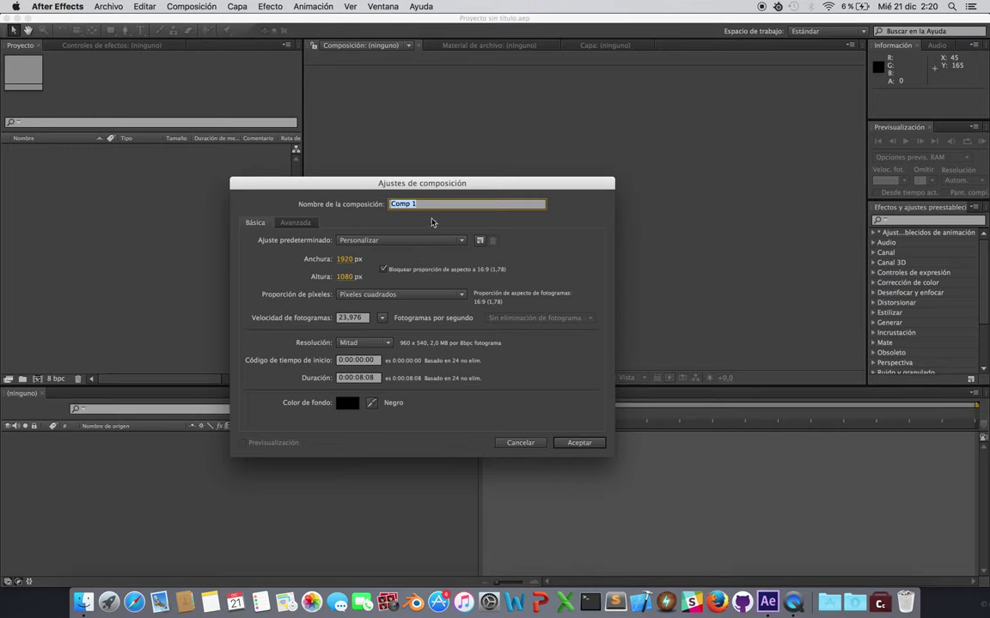
pyautogui.write('t')
pyautogui.click(376, 381)
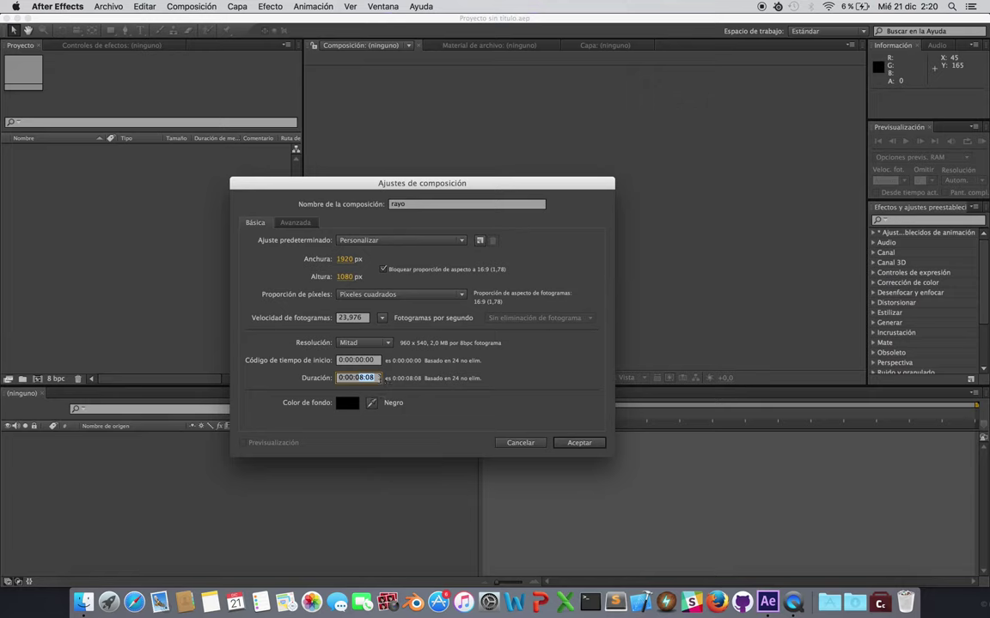
pyautogui.click(377, 378)
pyautogui.click(340, 319)
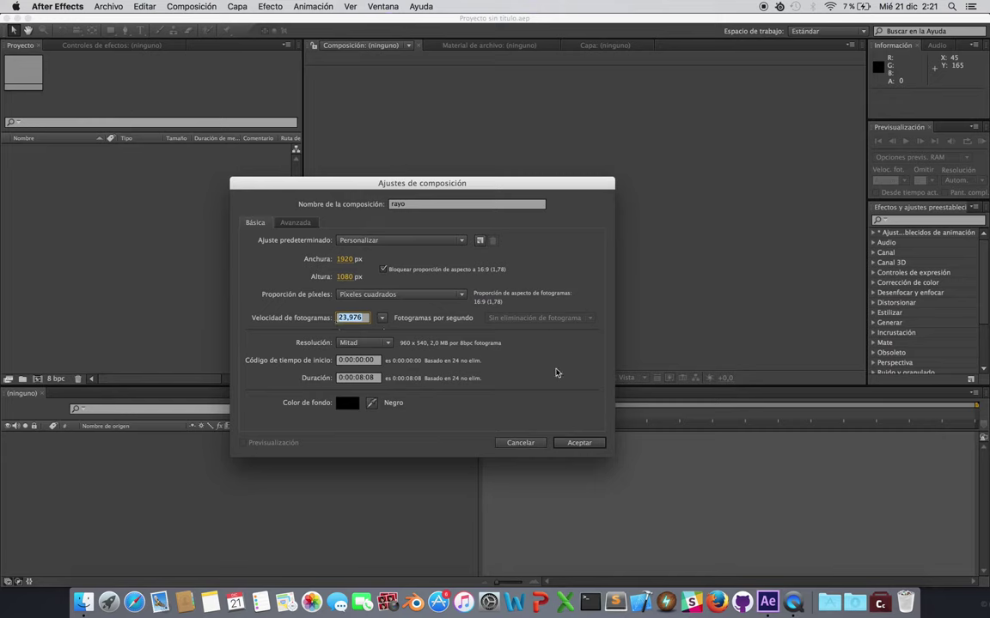
pyautogui.click(566, 444)
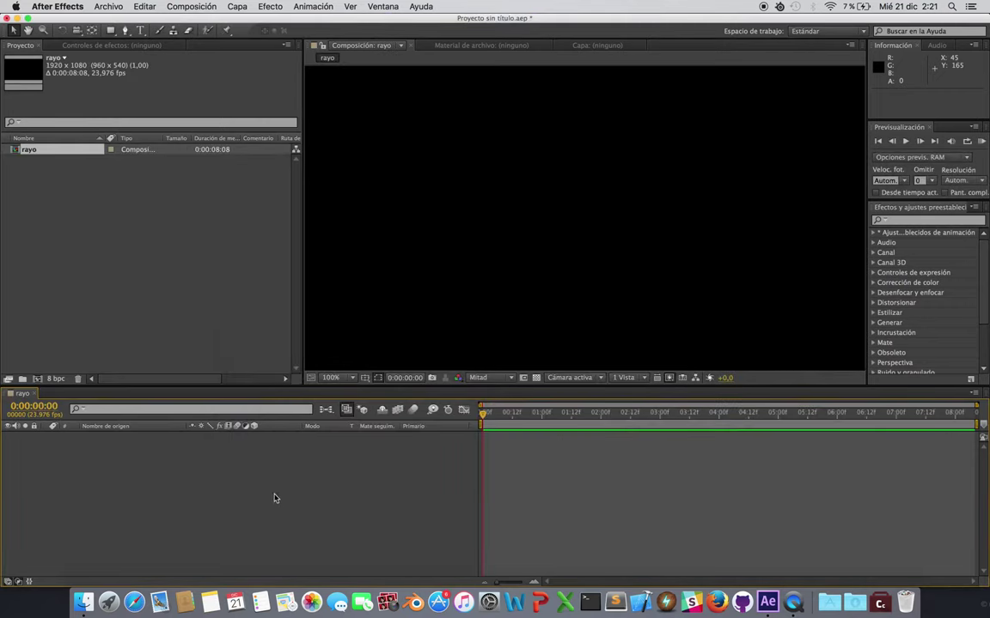
# - Zoom the rayo Composition viewer out to 25% to show the whole frame
pyautogui.click(34, 151)
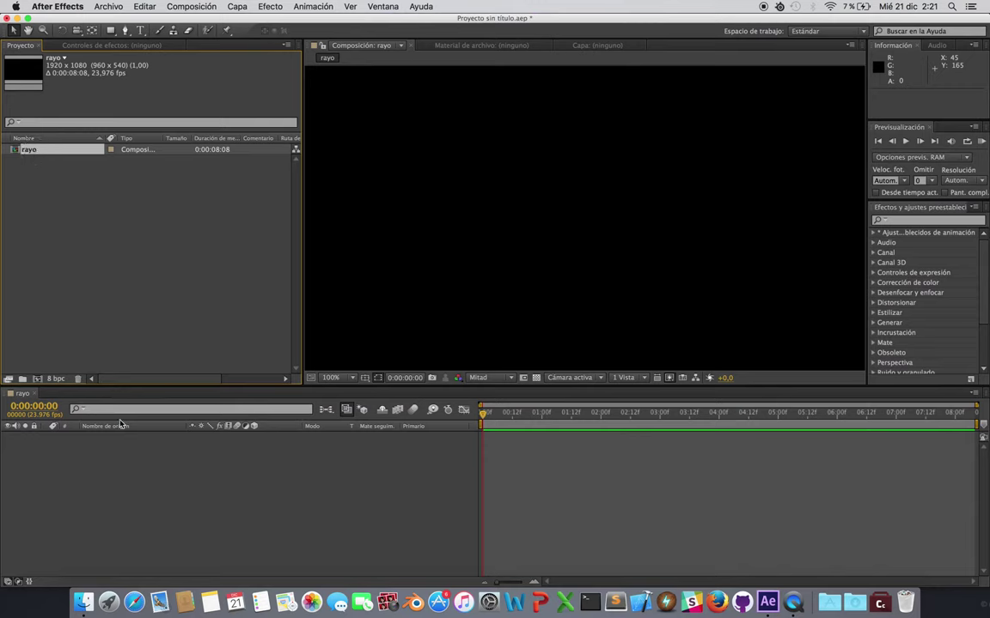
pyautogui.click(142, 455)
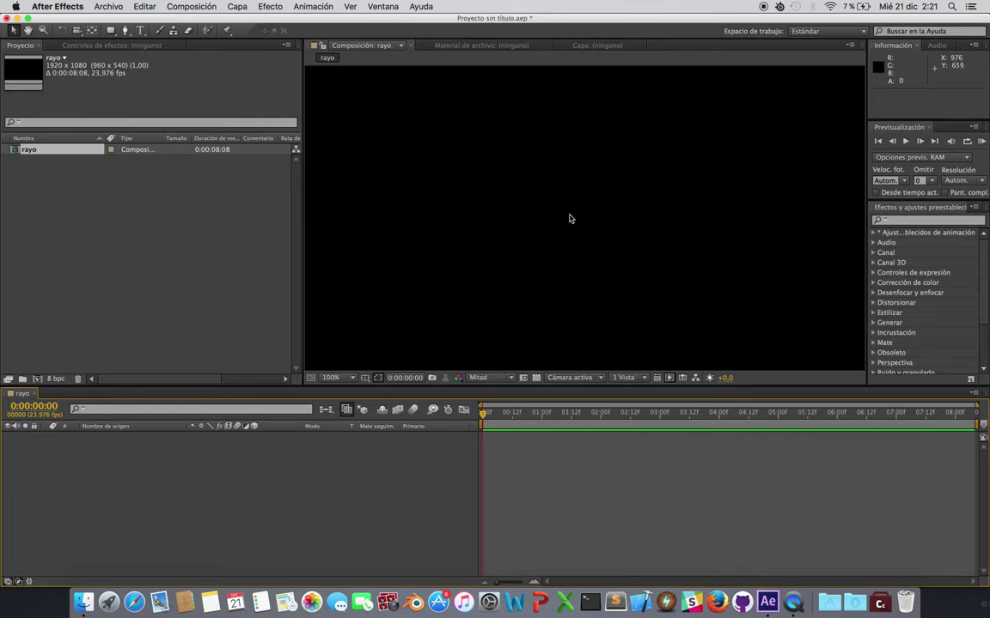
pyautogui.click(656, 227)
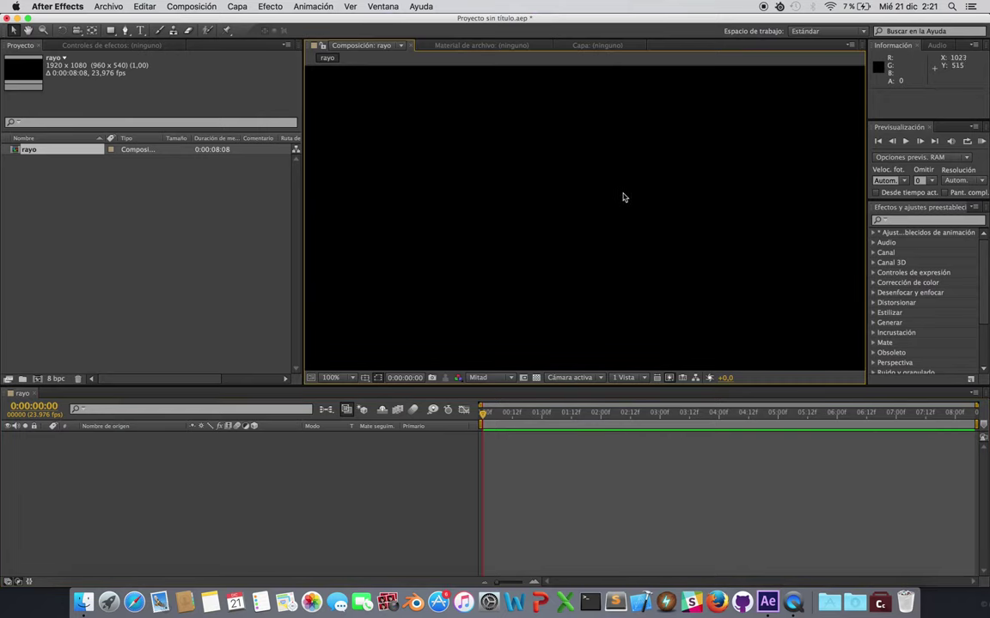
pyautogui.press(',')
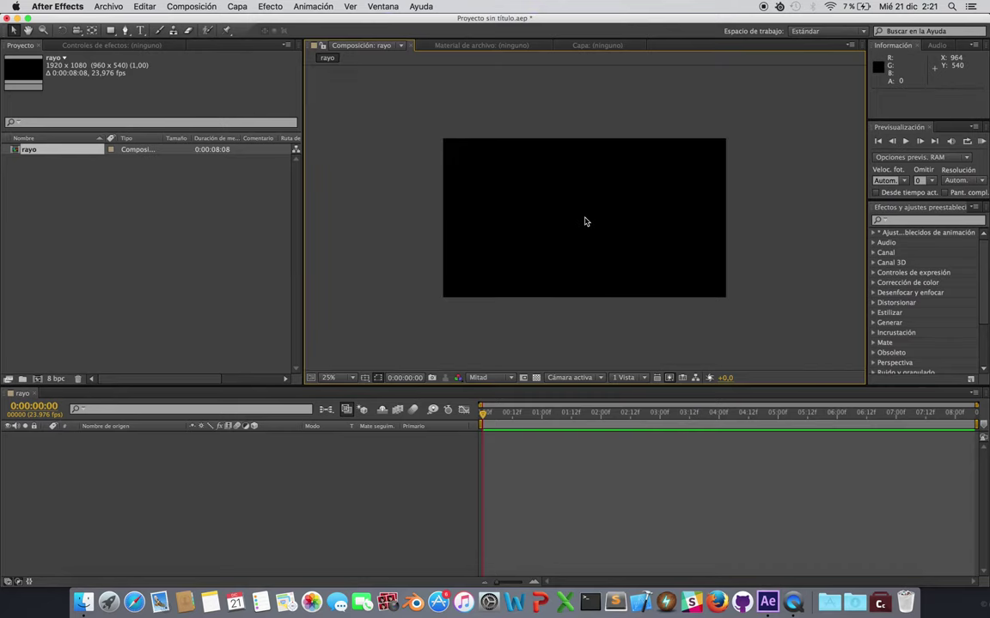
pyautogui.press('.')
pyautogui.press(',')
# - Add a black full-frame solid layer named 'Sólido Negro 1' to rayo
pyautogui.rightClick(216, 452)
pyautogui.moveTo(258, 459)
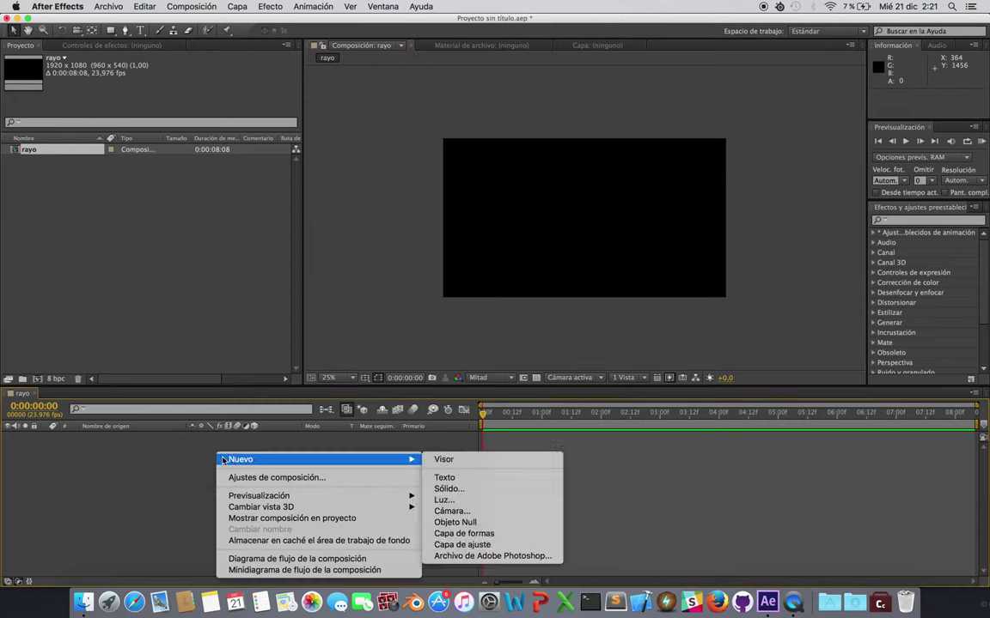
pyautogui.click(479, 493)
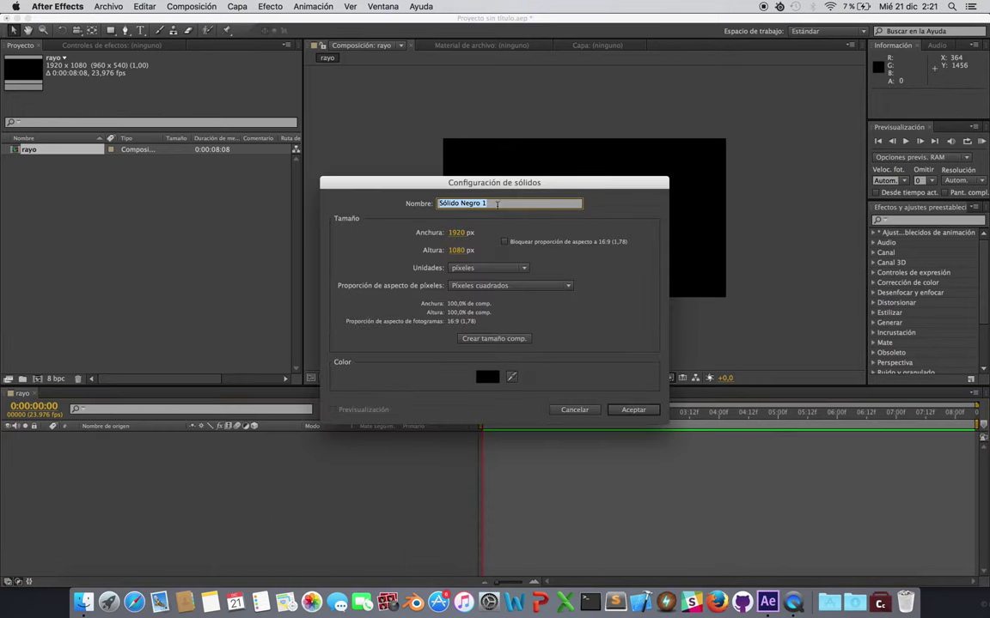
pyautogui.click(451, 203)
pyautogui.click(486, 378)
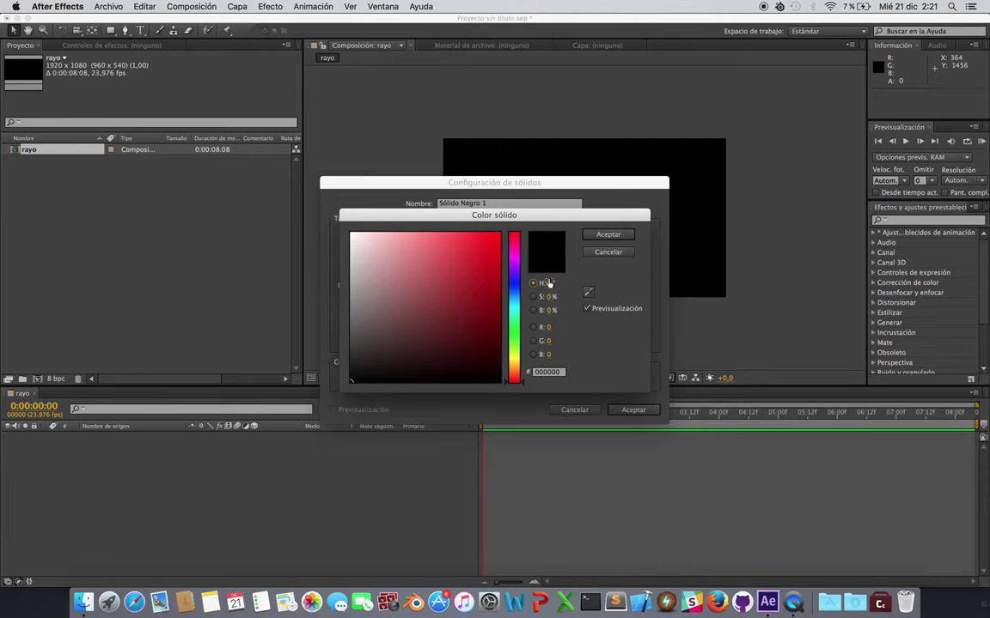
pyautogui.click(608, 234)
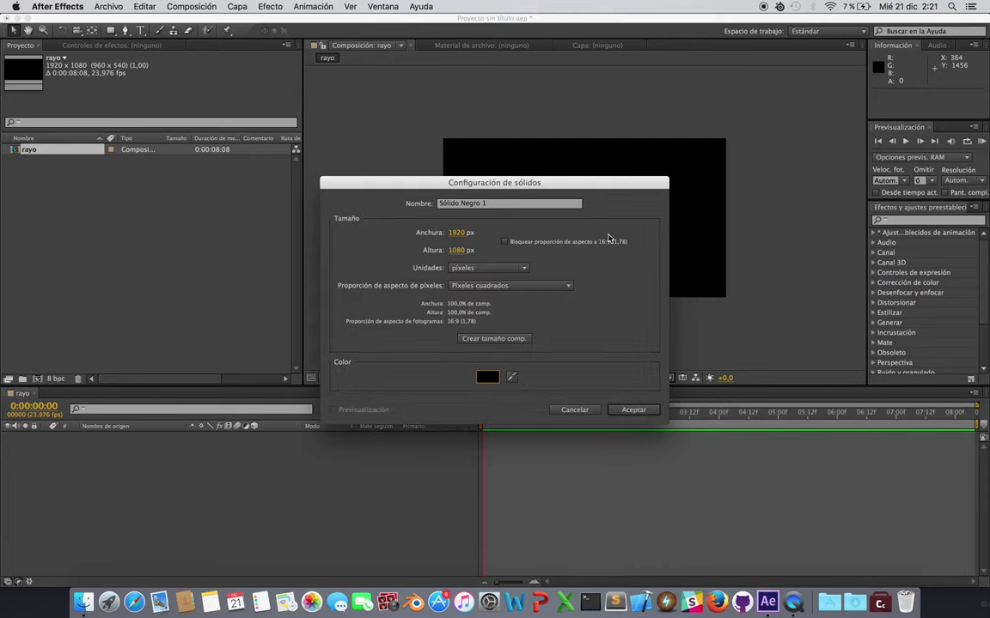
pyautogui.click(632, 411)
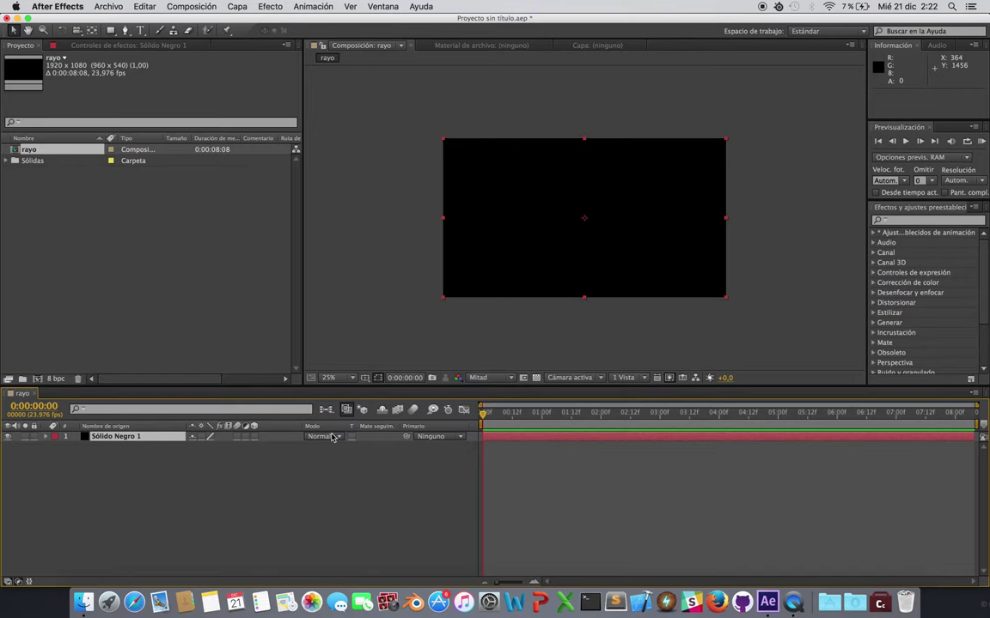
# - Set Sólido Negro 1's blending mode to Pantalla and expand the layer's properties
pyautogui.rightClick(288, 431)
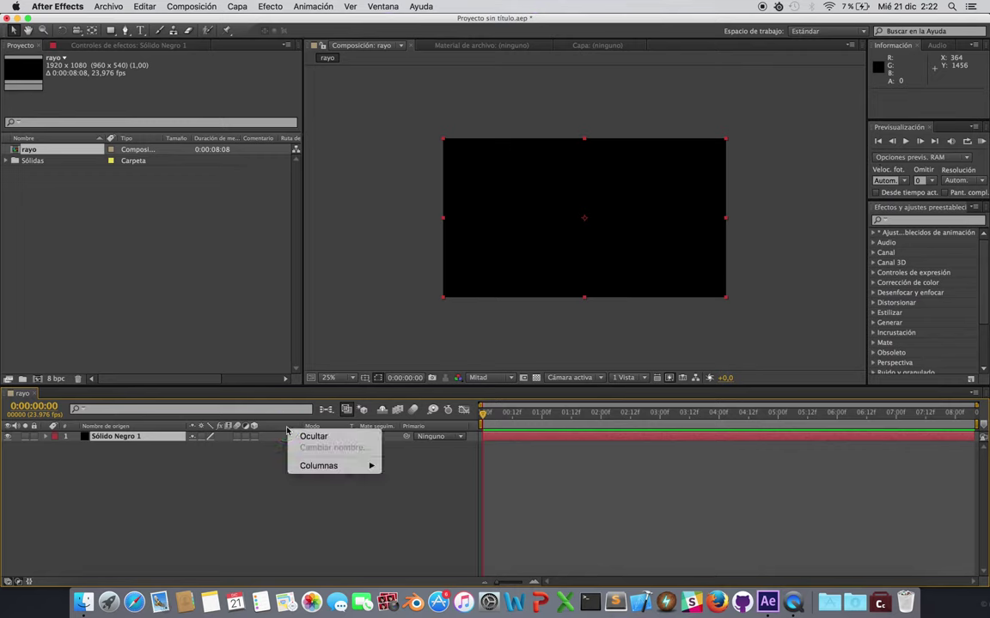
pyautogui.moveTo(323, 470)
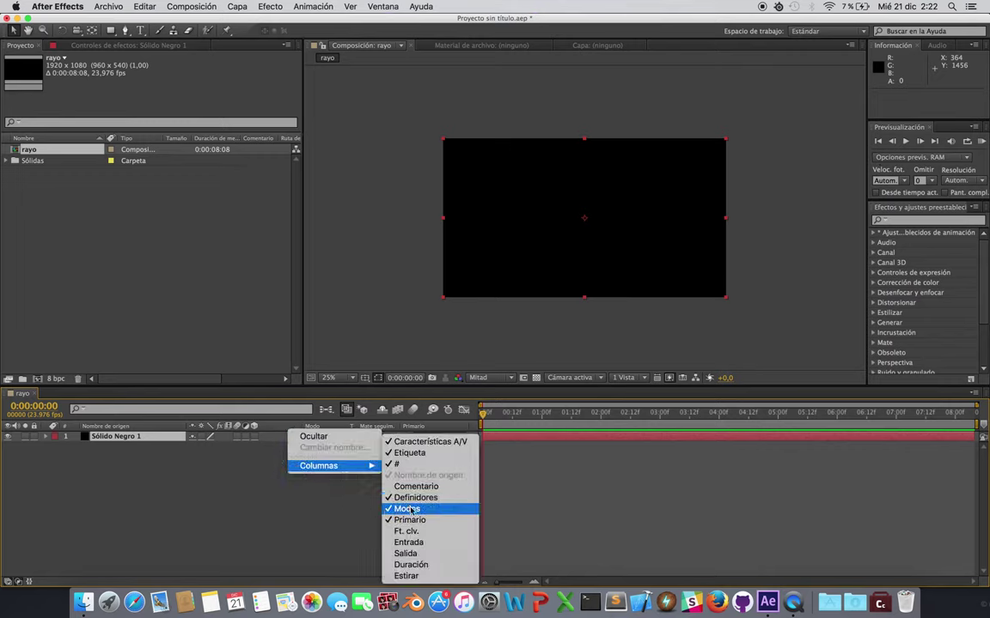
pyautogui.click(309, 498)
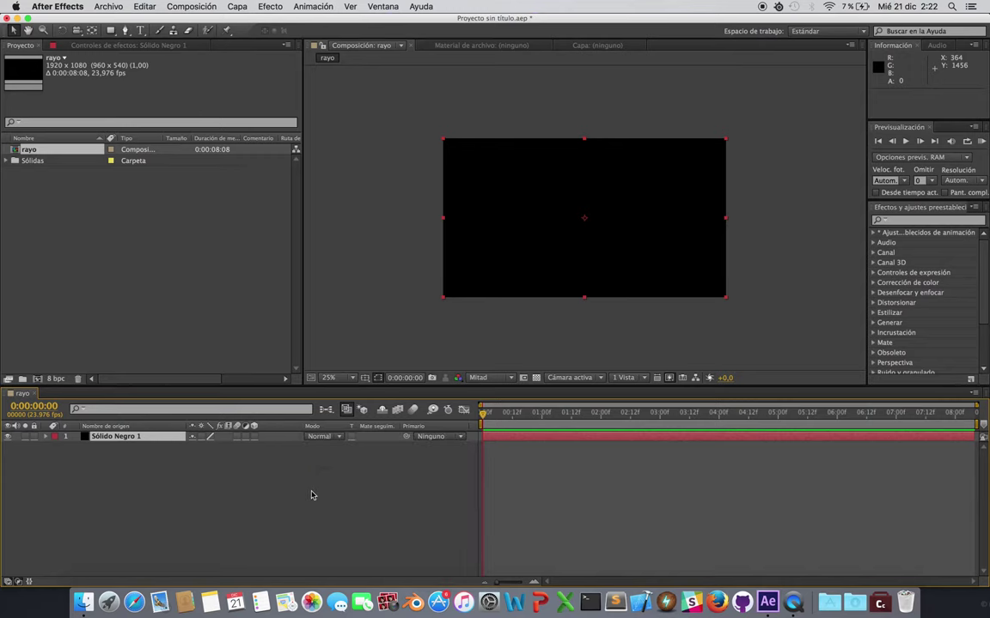
pyautogui.click(337, 438)
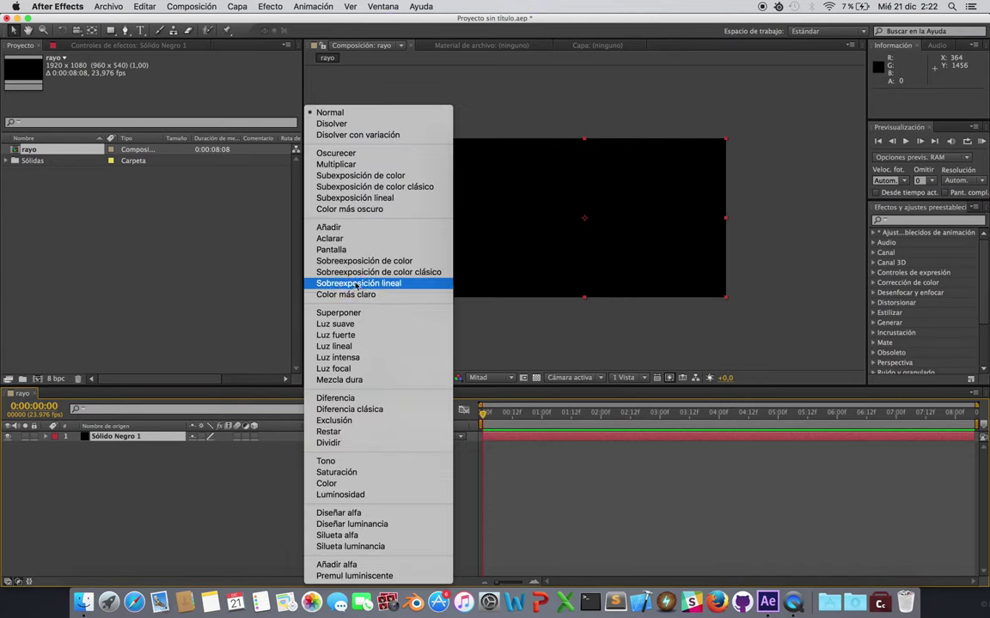
pyautogui.click(345, 250)
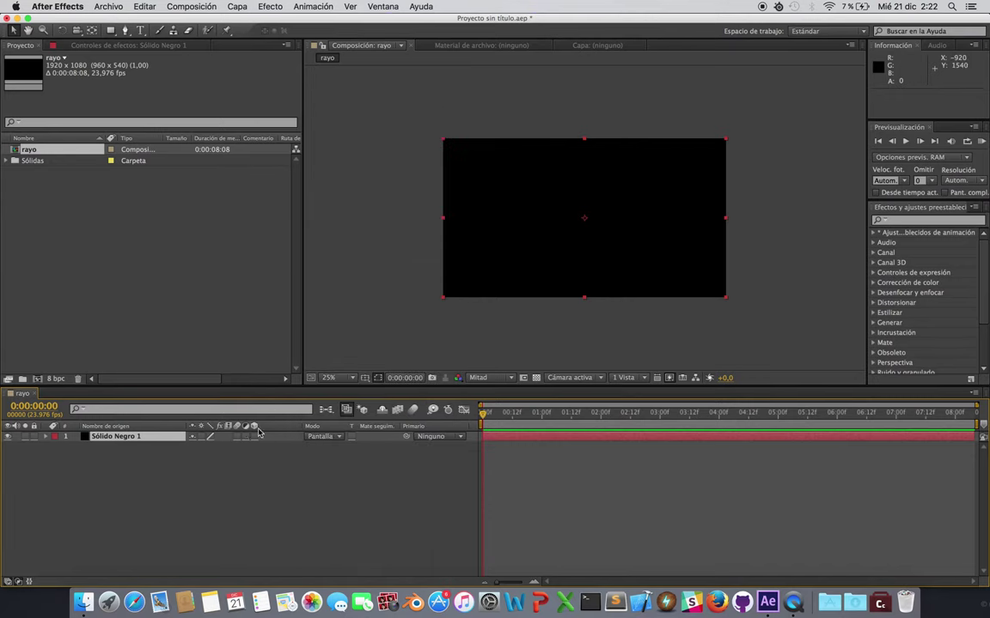
pyautogui.click(47, 437)
# - Apply Generar > Relámpago avanzado to Sólido Negro 1 and zoom the viewer to 50%
pyautogui.click(107, 438)
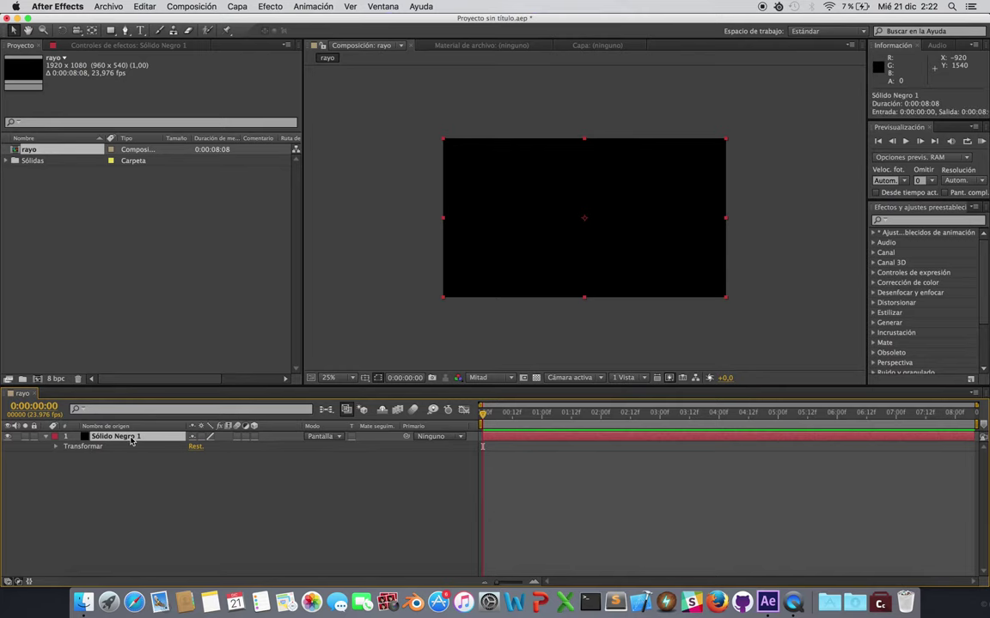
pyautogui.rightClick(135, 443)
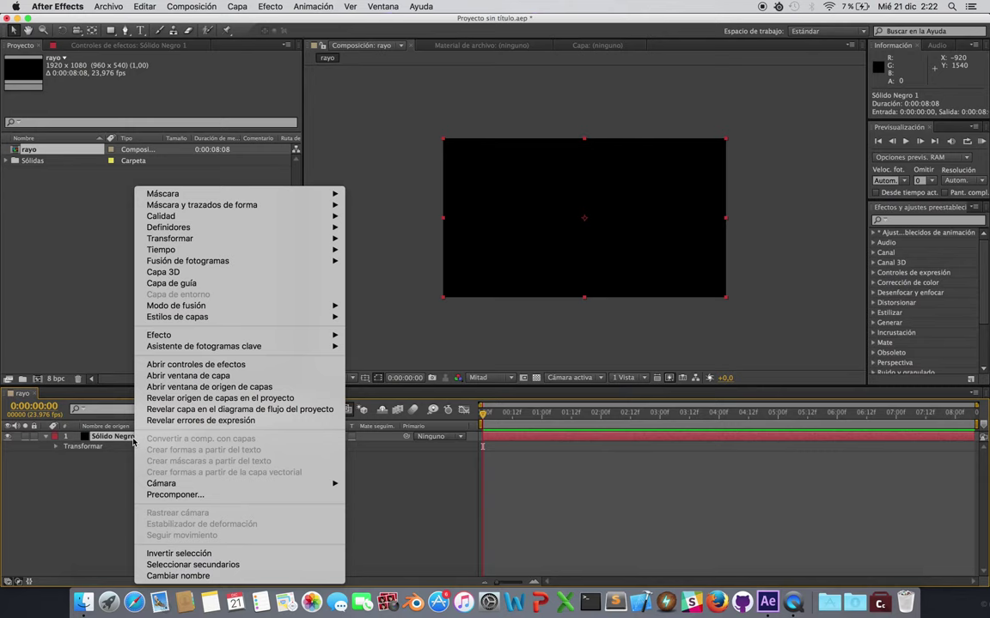
pyautogui.moveTo(175, 336)
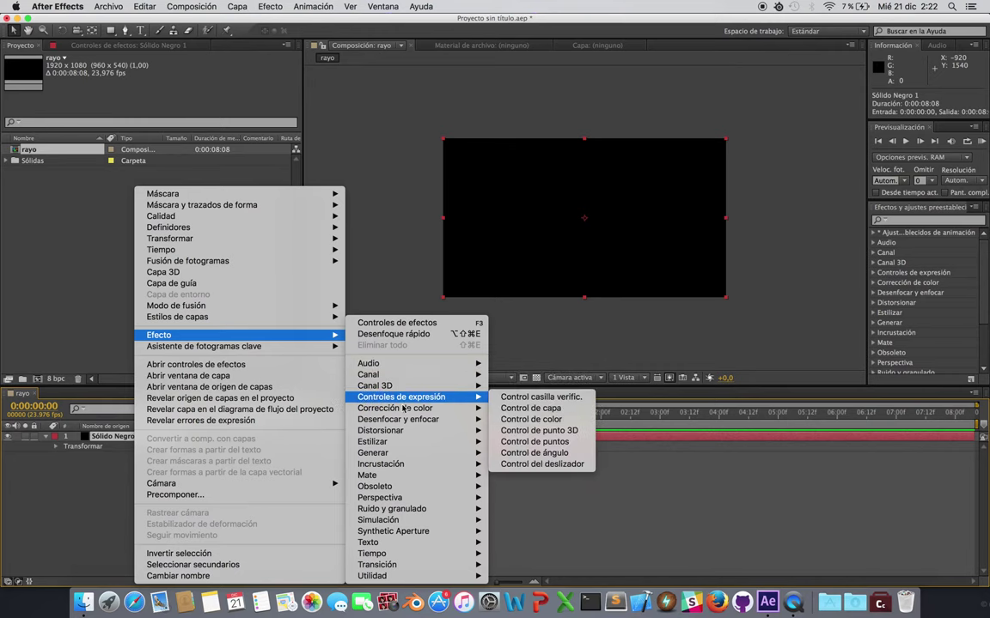
pyautogui.moveTo(385, 456)
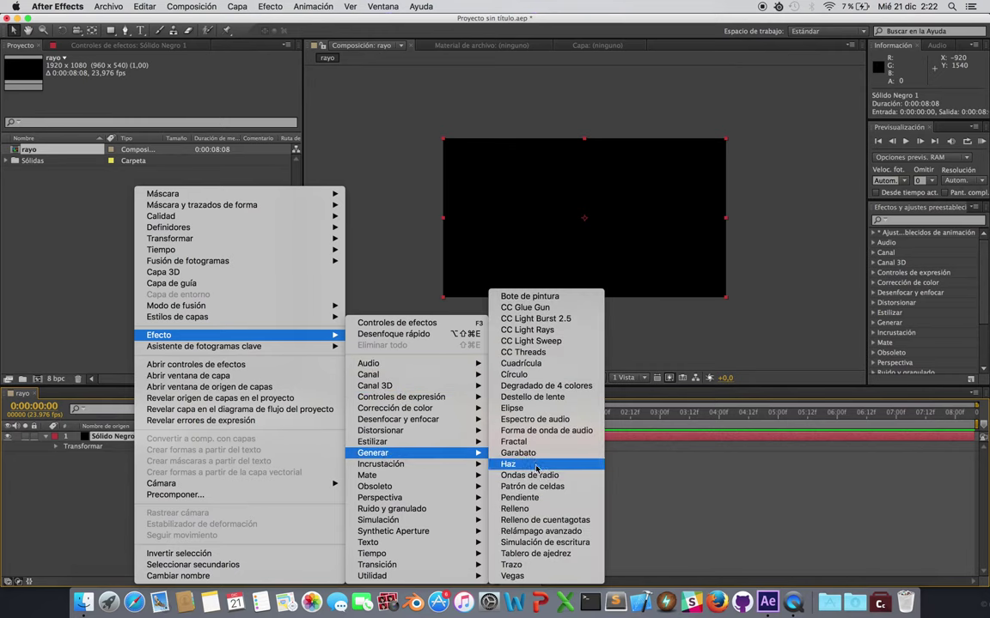
pyautogui.click(587, 532)
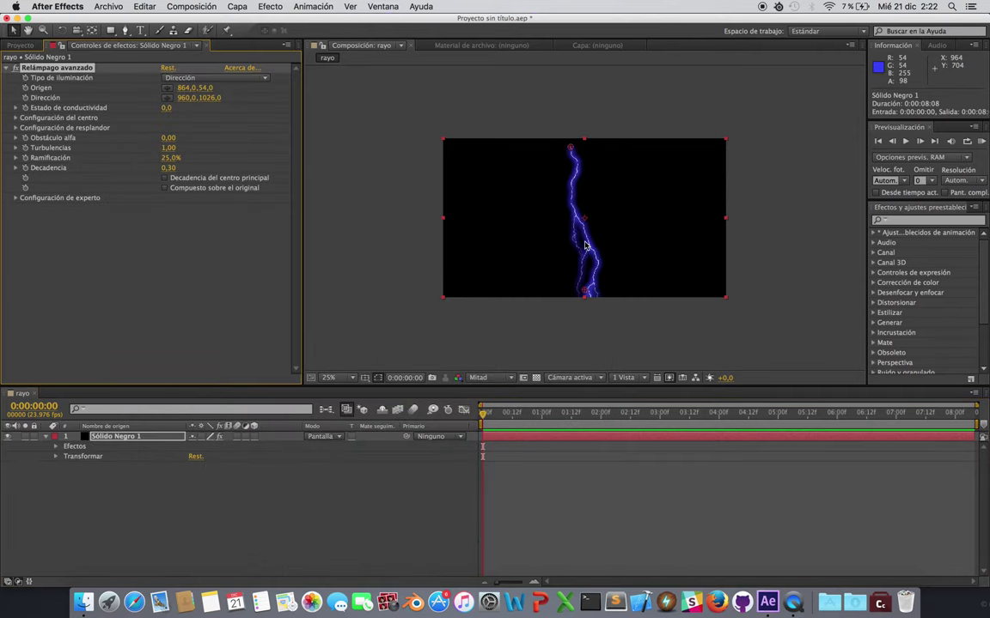
pyautogui.scroll(-1, 584, 247)
pyautogui.scroll(4, 584, 247)
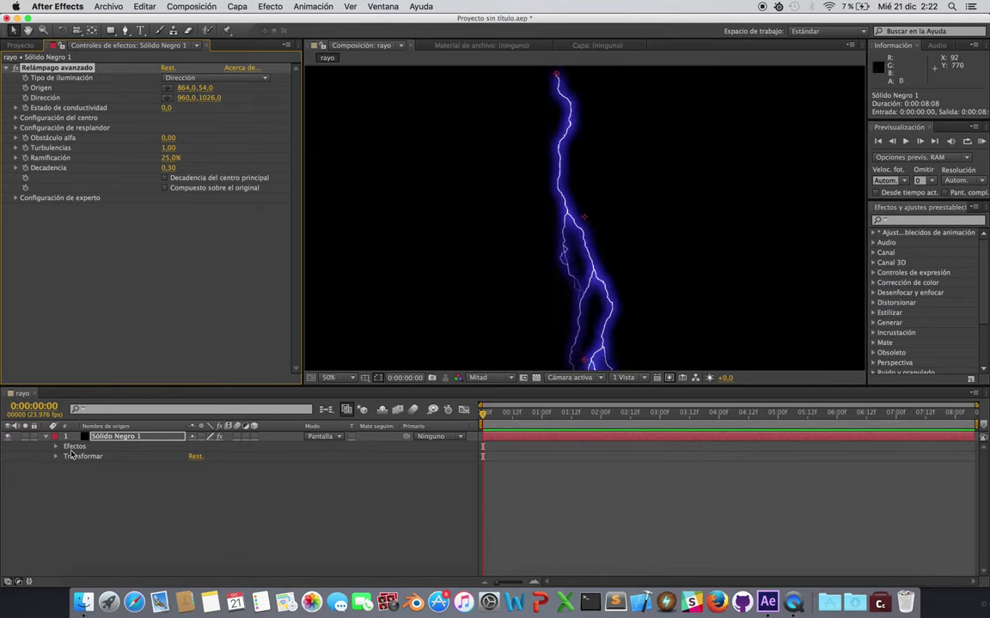
# - Set the lightning's Tipo de iluminación to Tachado after trying Tachado de doble dirección
pyautogui.click(56, 447)
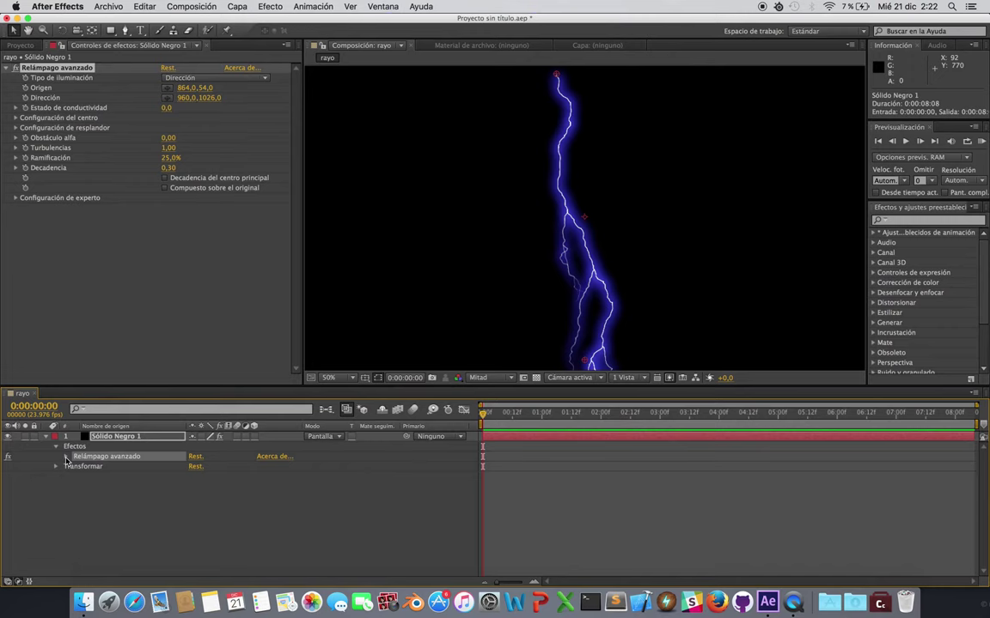
pyautogui.click(67, 457)
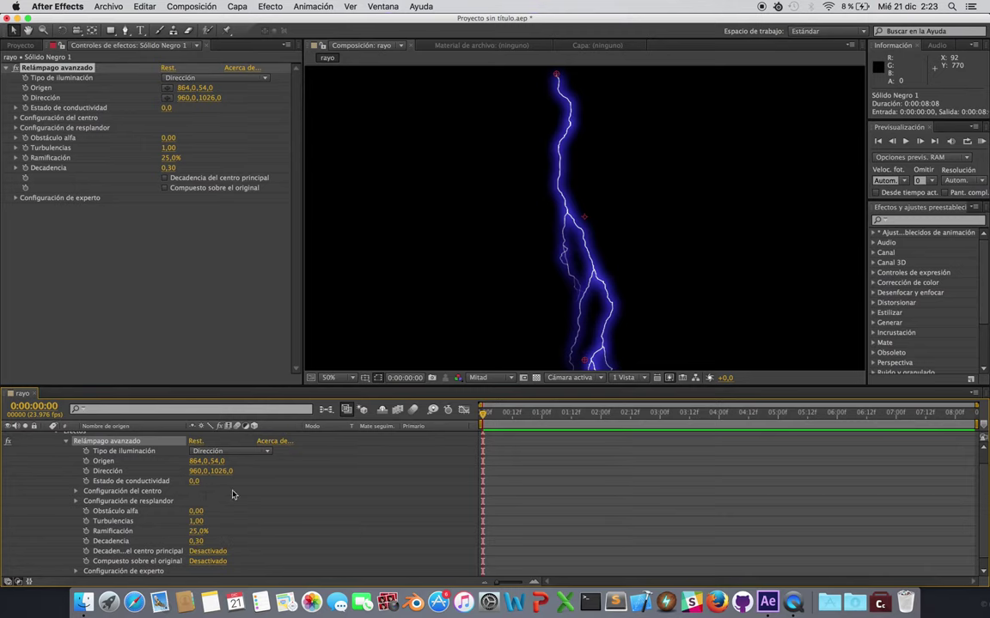
pyautogui.click(166, 456)
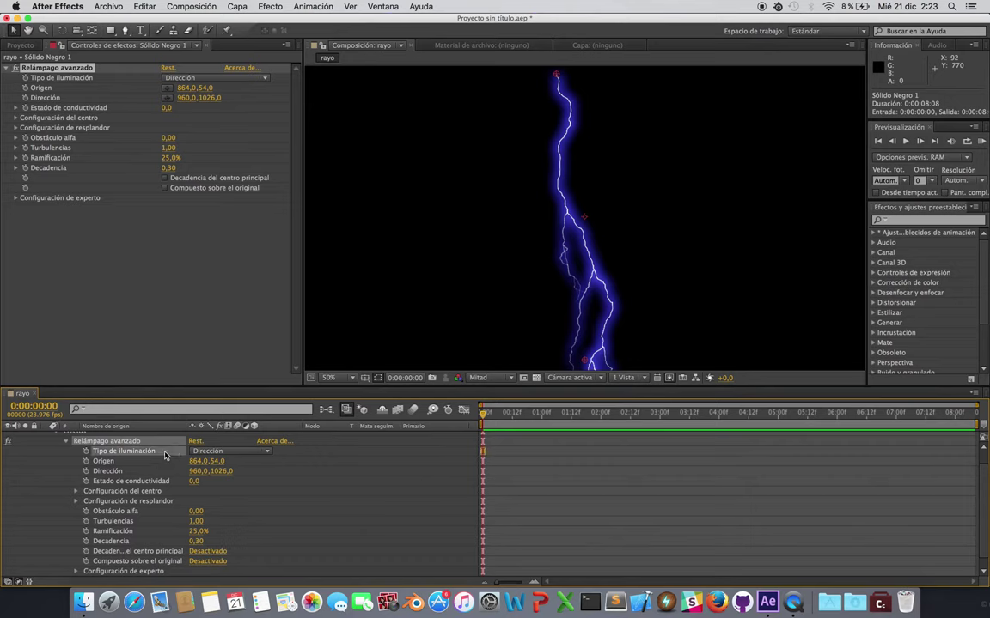
pyautogui.click(239, 455)
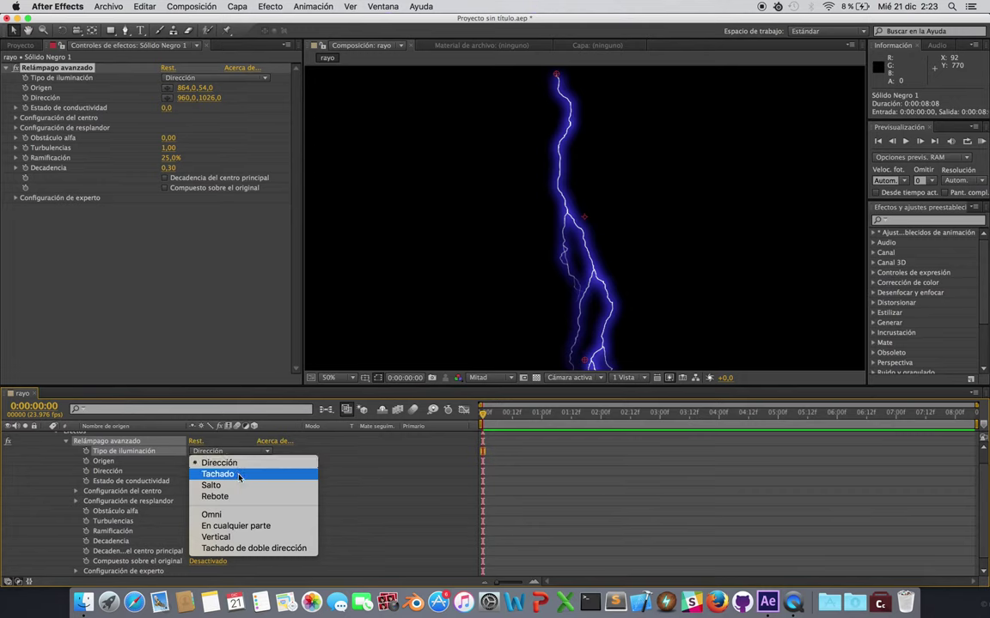
pyautogui.click(239, 476)
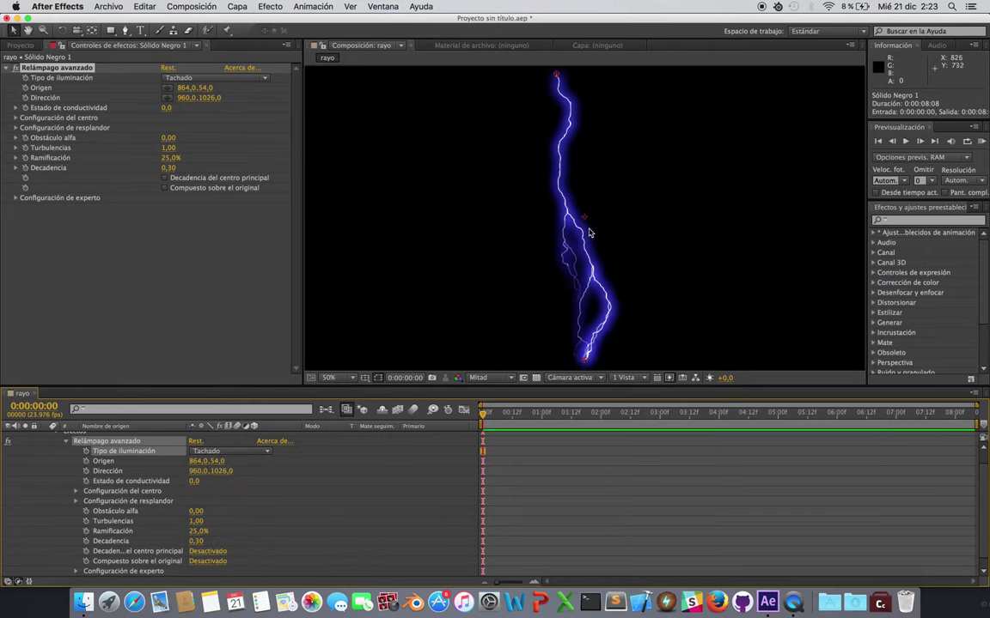
pyautogui.click(227, 451)
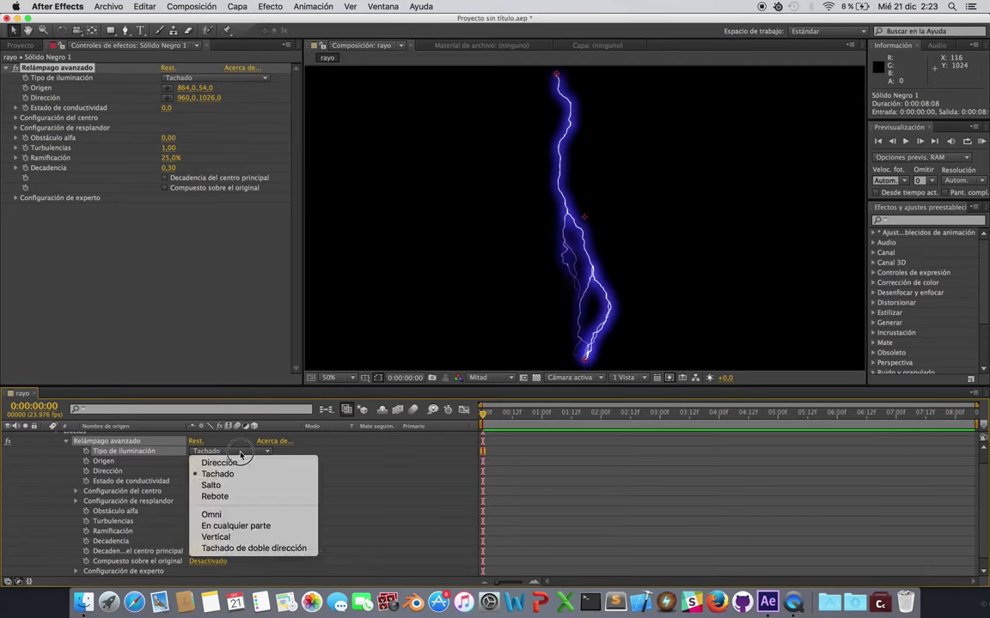
pyautogui.click(219, 549)
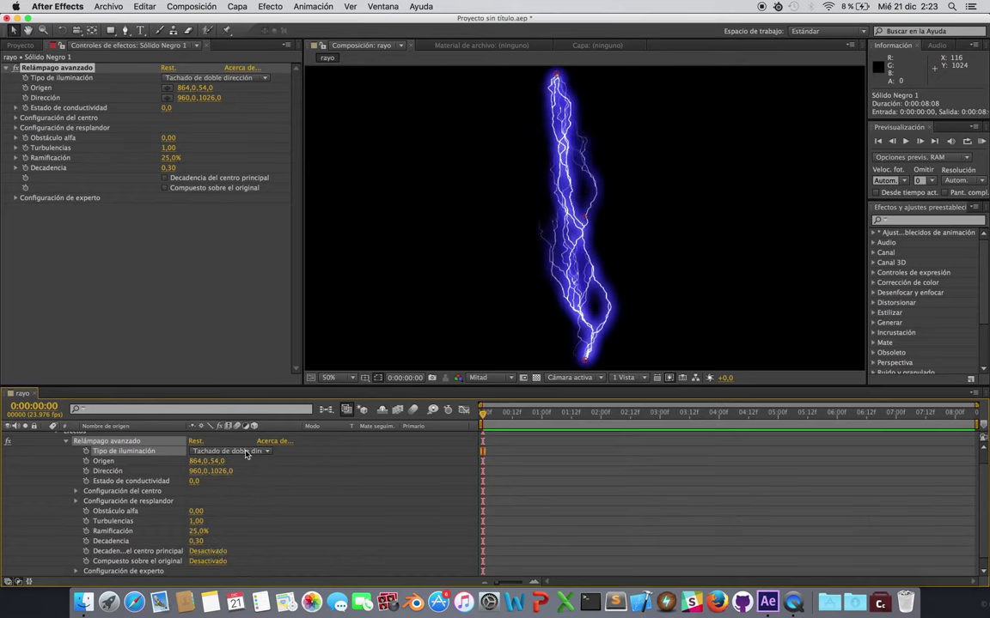
pyautogui.click(246, 452)
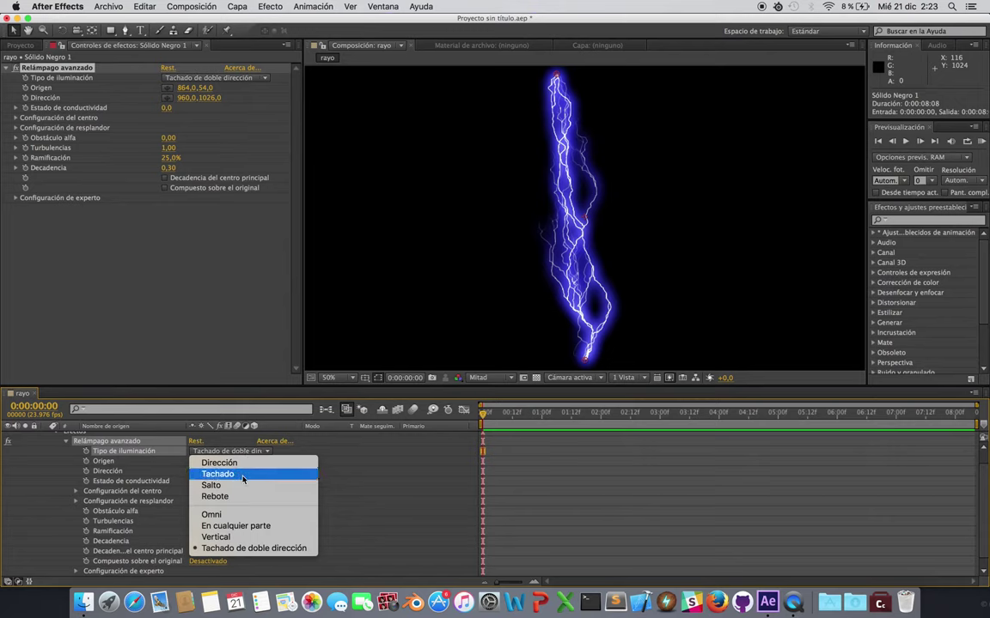
pyautogui.click(243, 478)
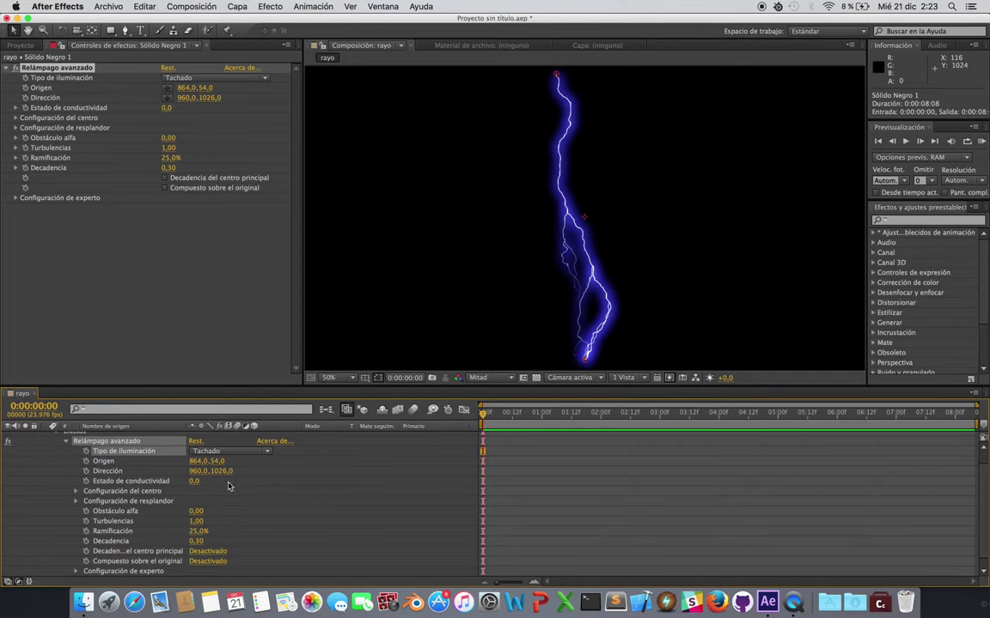
pyautogui.click(153, 483)
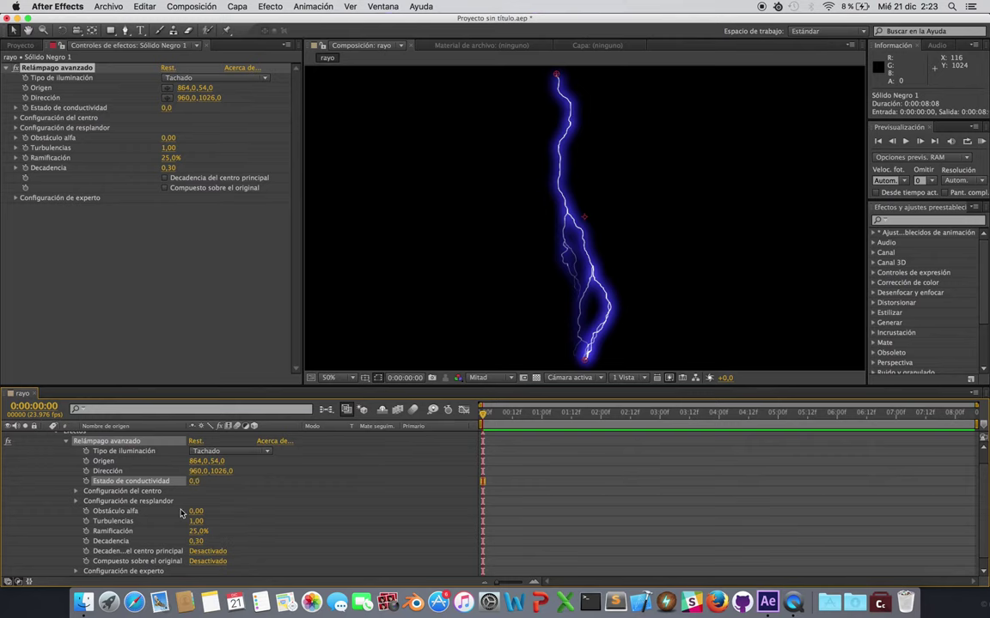
# - Set 0:00 keyframes on Origen, Dirección and Estado de conductividad (0,0)
pyautogui.click(108, 462)
pyautogui.click(116, 471)
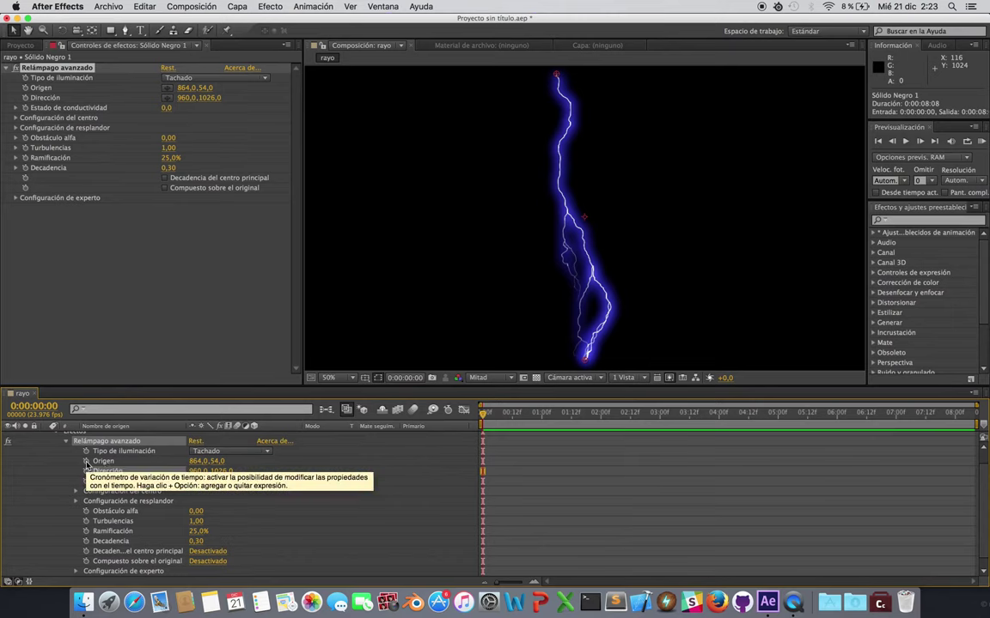
pyautogui.click(86, 462)
pyautogui.click(86, 471)
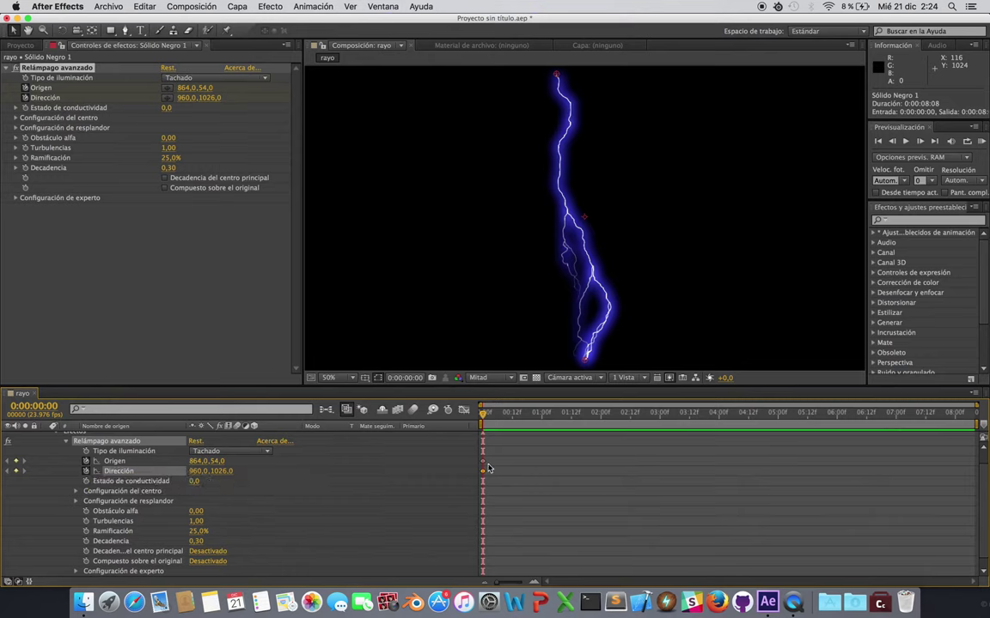
pyautogui.moveTo(484, 464)
pyautogui.moveTo(530, 414)
pyautogui.mouseDown()
pyautogui.moveTo(574, 415)
pyautogui.moveTo(483, 413)
pyautogui.mouseUp()
pyautogui.click(135, 483)
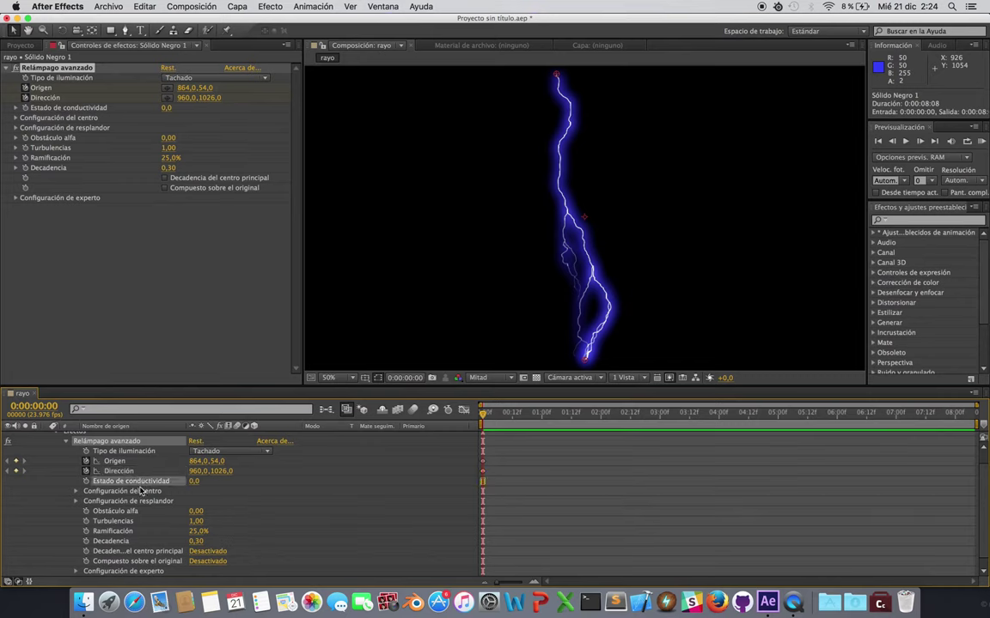
pyautogui.click(86, 481)
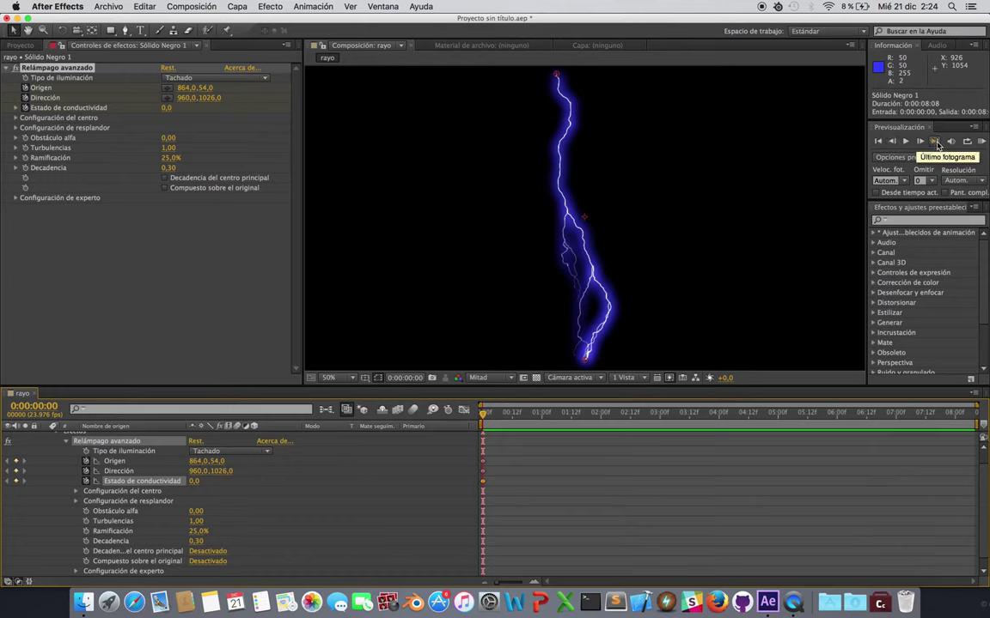
# - Keyframe Estado de conductividad to 2,0 at the last frame, then scrub from the start
pyautogui.click(936, 143)
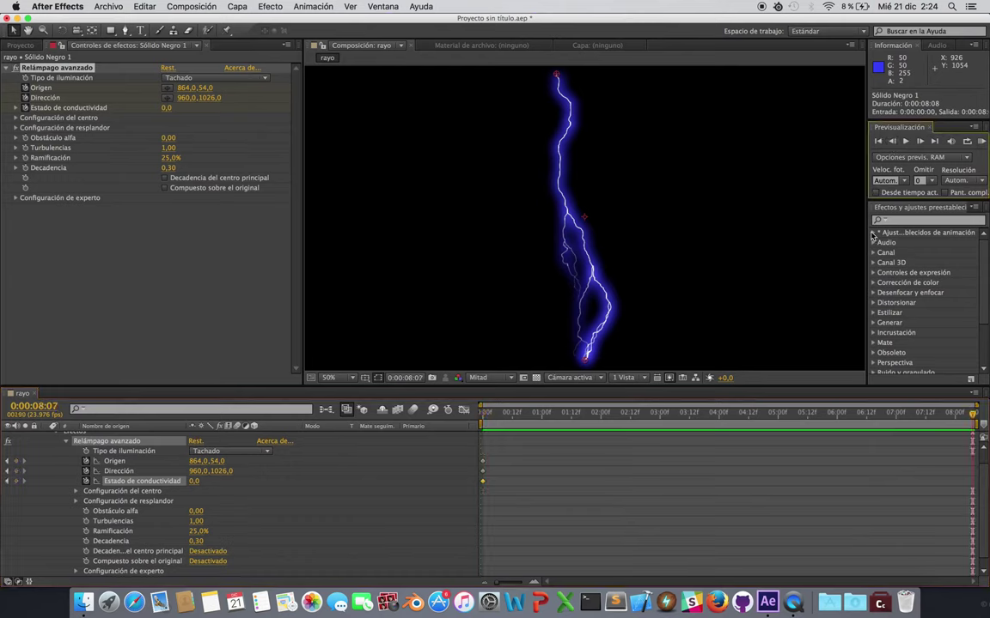
pyautogui.click(196, 481)
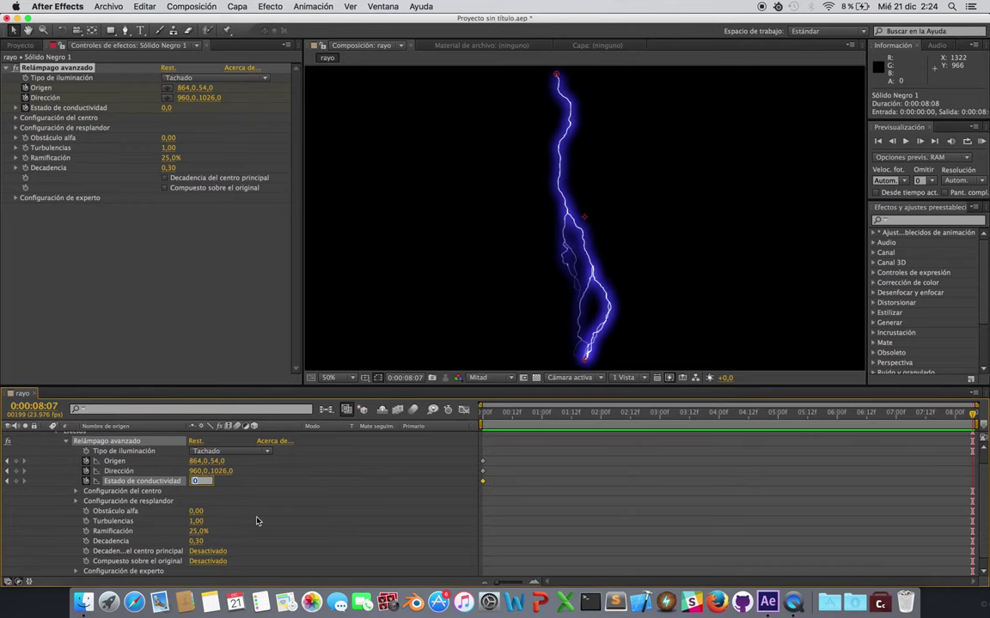
pyautogui.write('2')
pyautogui.press('Return')
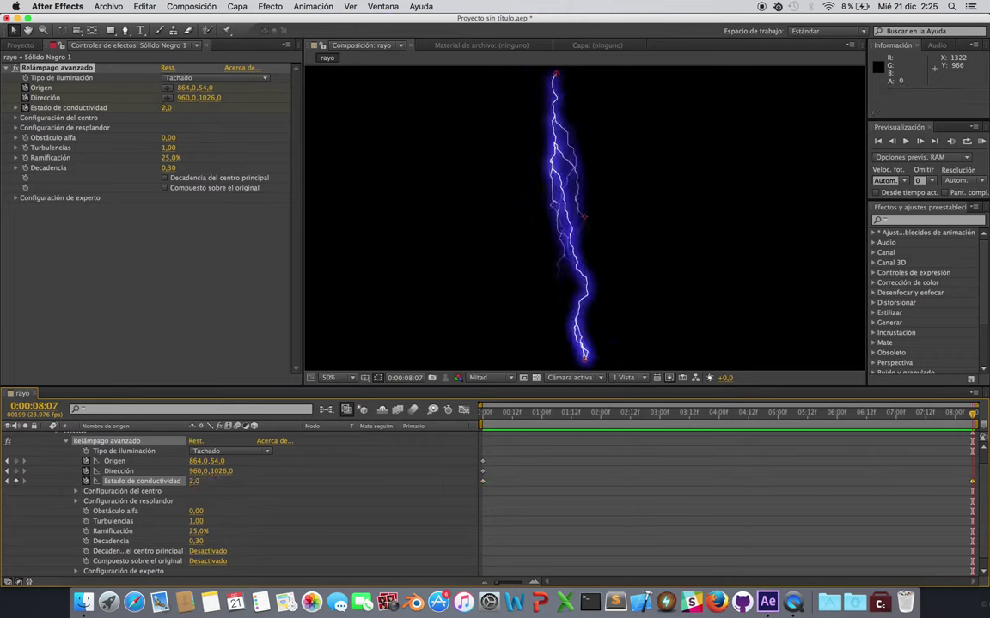
pyautogui.click(487, 417)
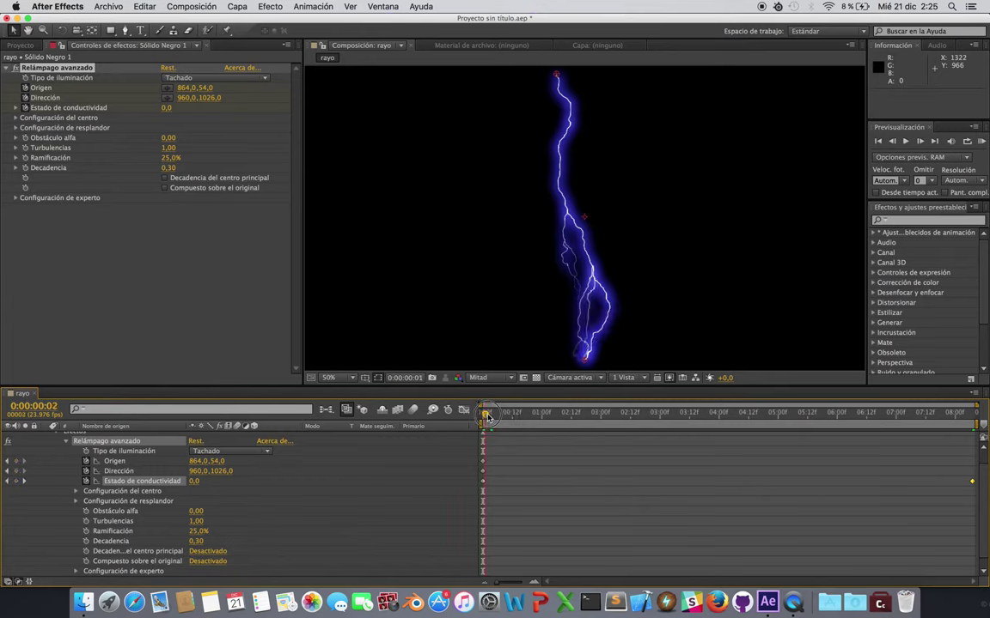
pyautogui.moveTo(487, 416)
pyautogui.mouseDown()
pyautogui.moveTo(699, 427)
pyautogui.moveTo(472, 413)
pyautogui.mouseUp()
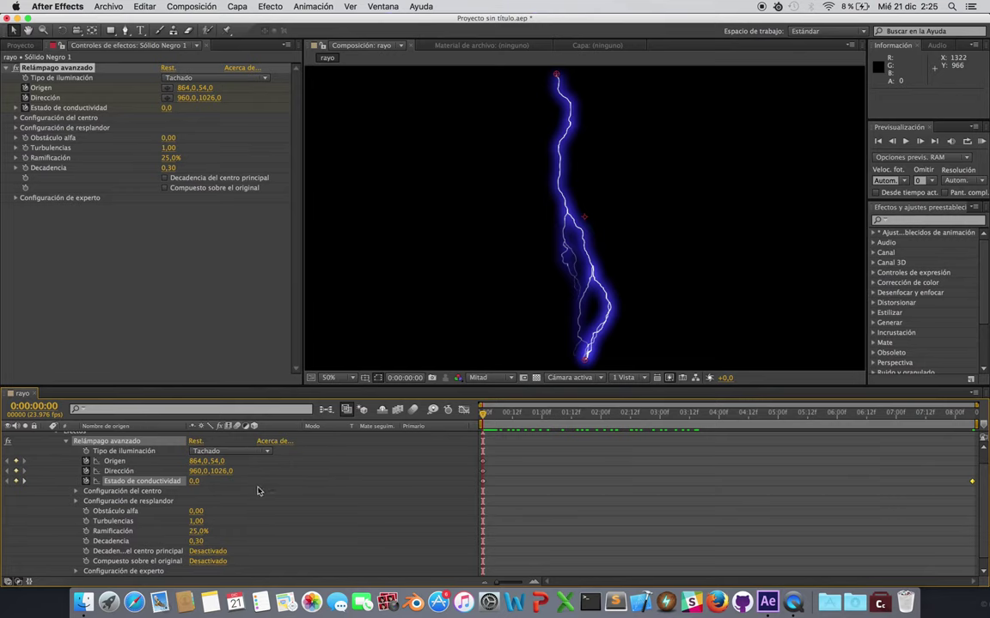
# - Set Opacidad del resplandor in Configuración de resplandor to 1,0%
pyautogui.click(75, 492)
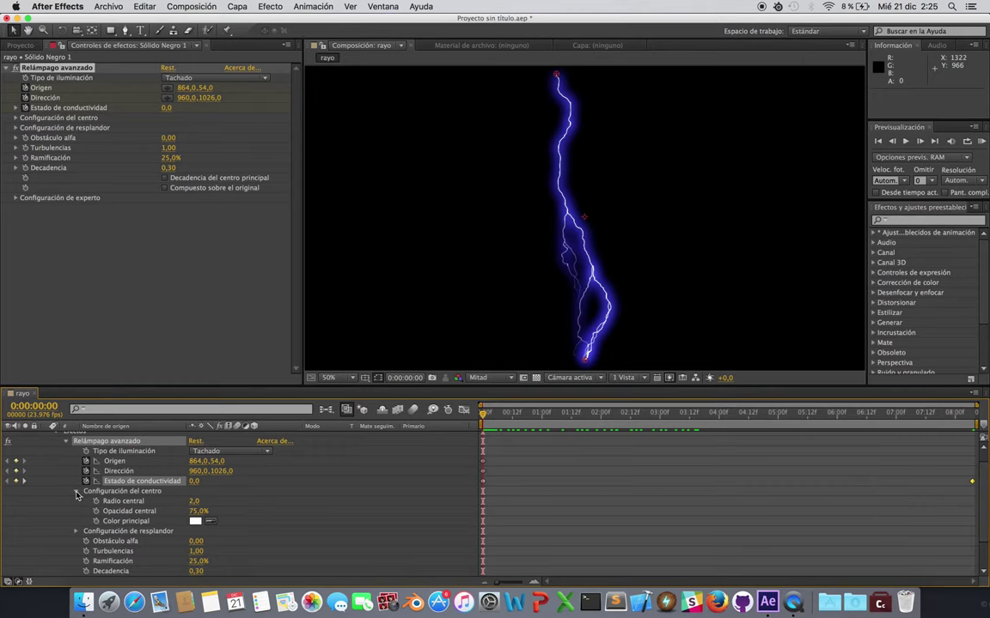
pyautogui.click(76, 491)
pyautogui.click(76, 502)
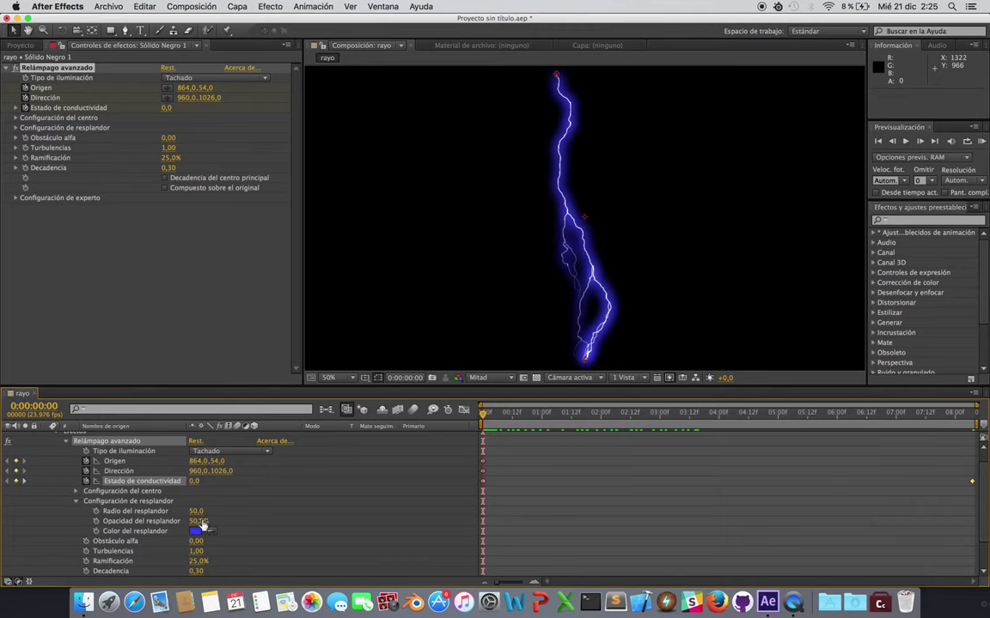
pyautogui.click(199, 521)
pyautogui.write('1')
pyautogui.press('Return')
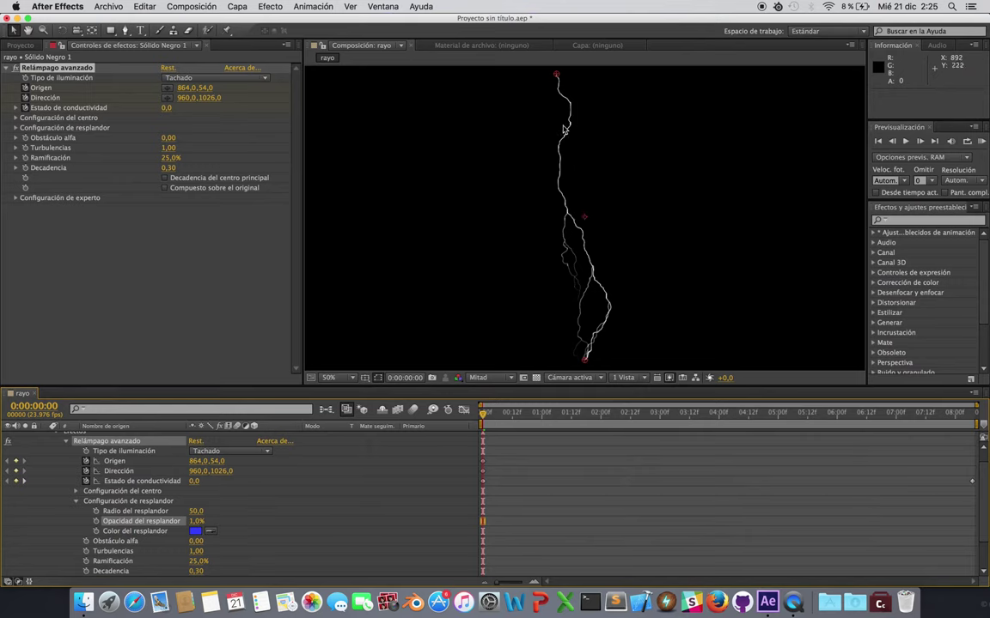
pyautogui.click(75, 501)
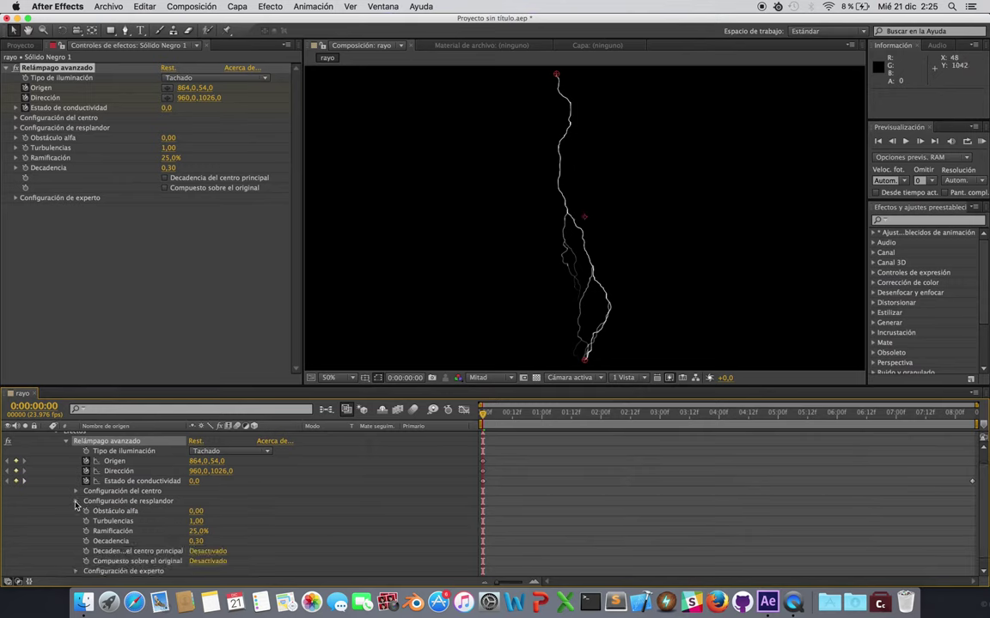
# - Set the lightning's Turbulencias to 2,00 and Ramificación to 10,0%
pyautogui.click(140, 522)
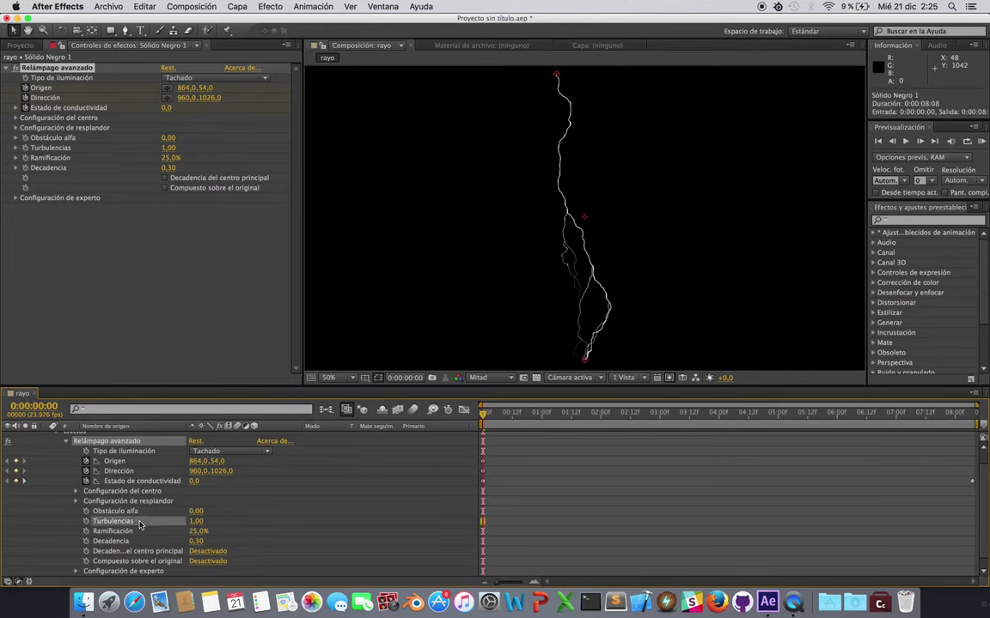
pyautogui.click(195, 522)
pyautogui.write('2')
pyautogui.press('Return')
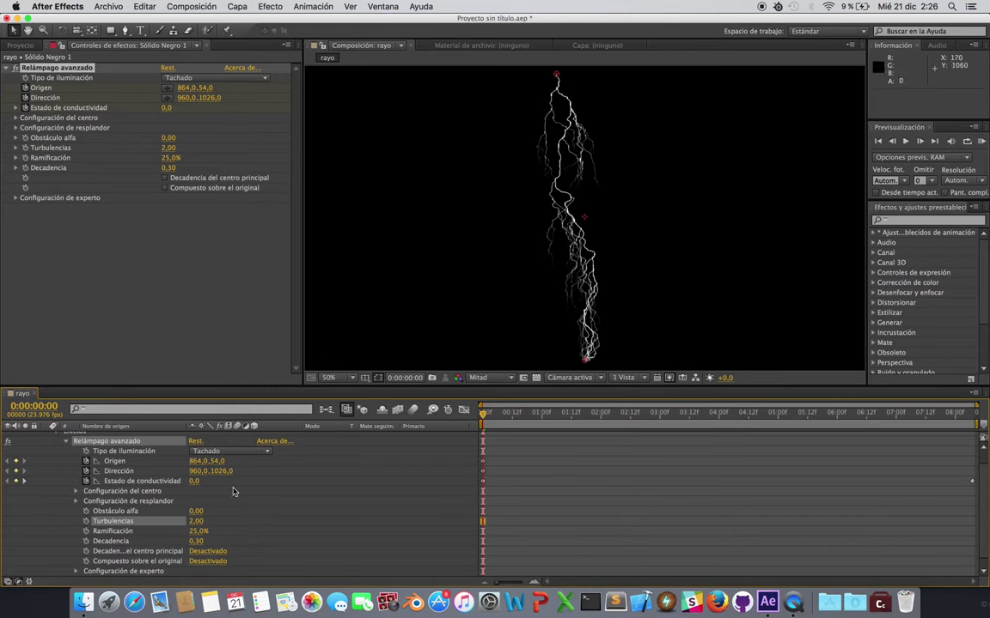
pyautogui.click(141, 532)
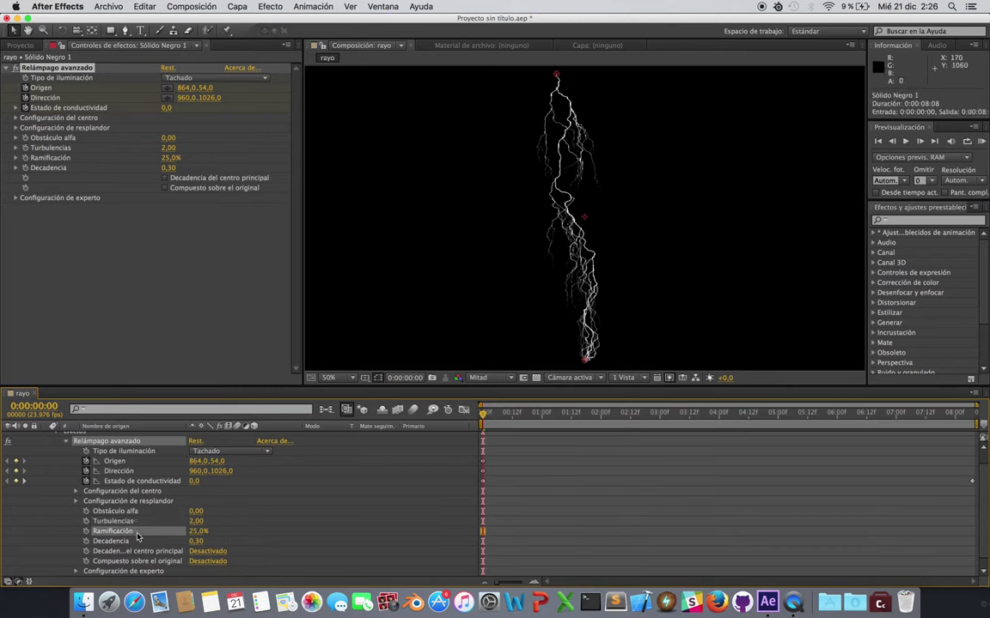
pyautogui.click(204, 533)
pyautogui.write('10')
pyautogui.press('Return')
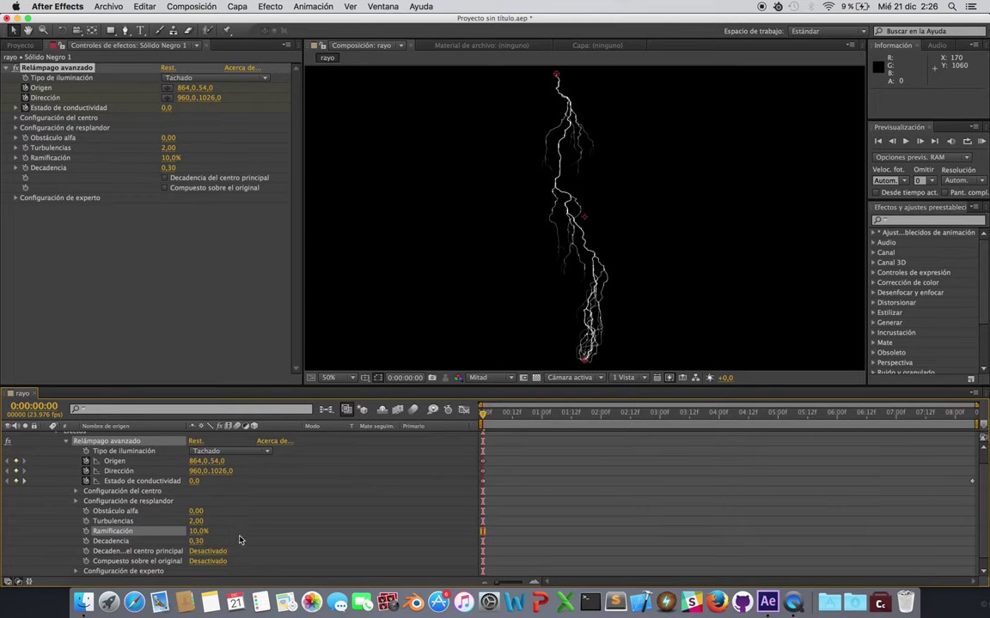
# - Set Decadencia to 0,35, undoing and then redoing the change
pyautogui.click(158, 542)
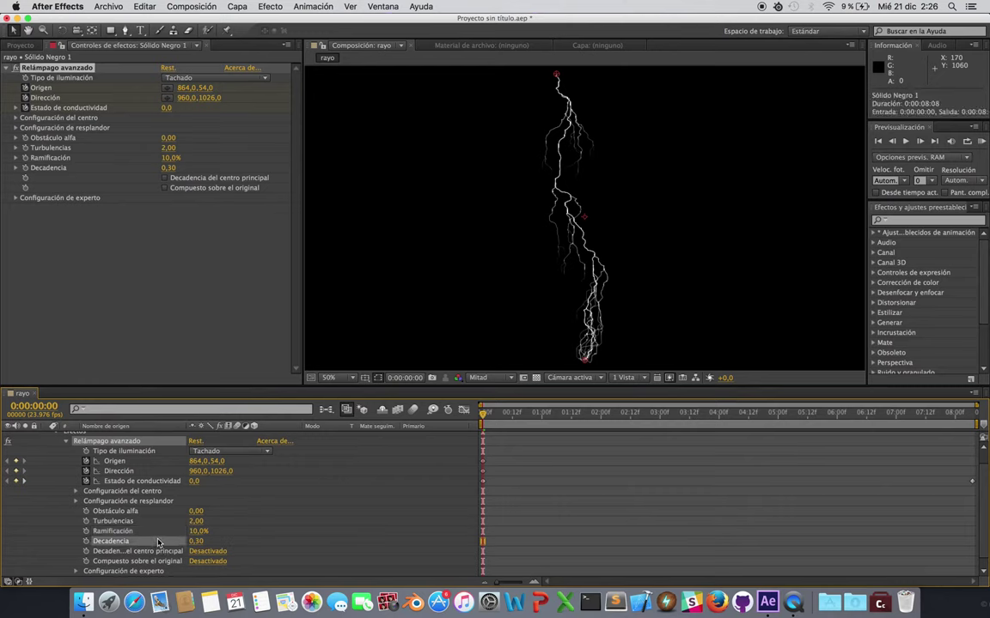
pyautogui.click(197, 541)
pyautogui.write('5')
pyautogui.press('Return')
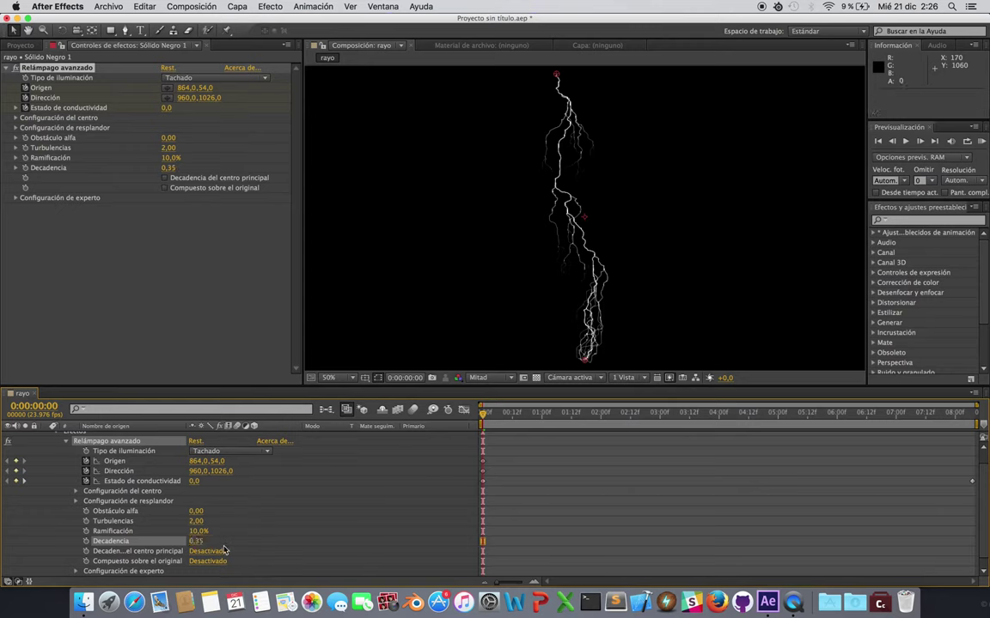
pyautogui.press('super+z')
pyautogui.press('super+shift+z')
# - Turn on Compuesto sobre el original and collapse the lightning effect's properties
pyautogui.click(133, 563)
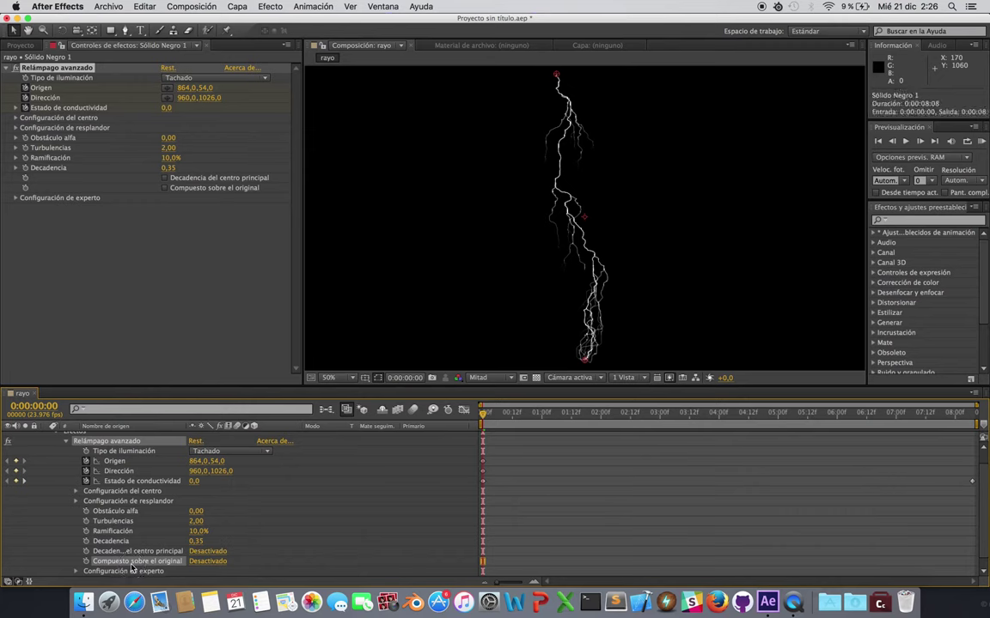
pyautogui.scroll(-1, 132, 567)
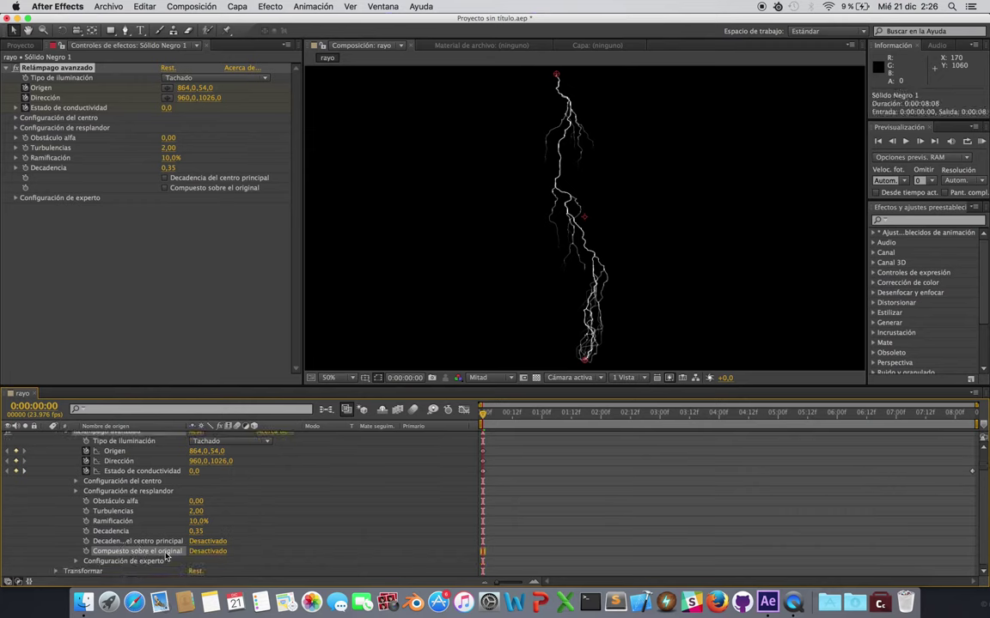
pyautogui.click(211, 557)
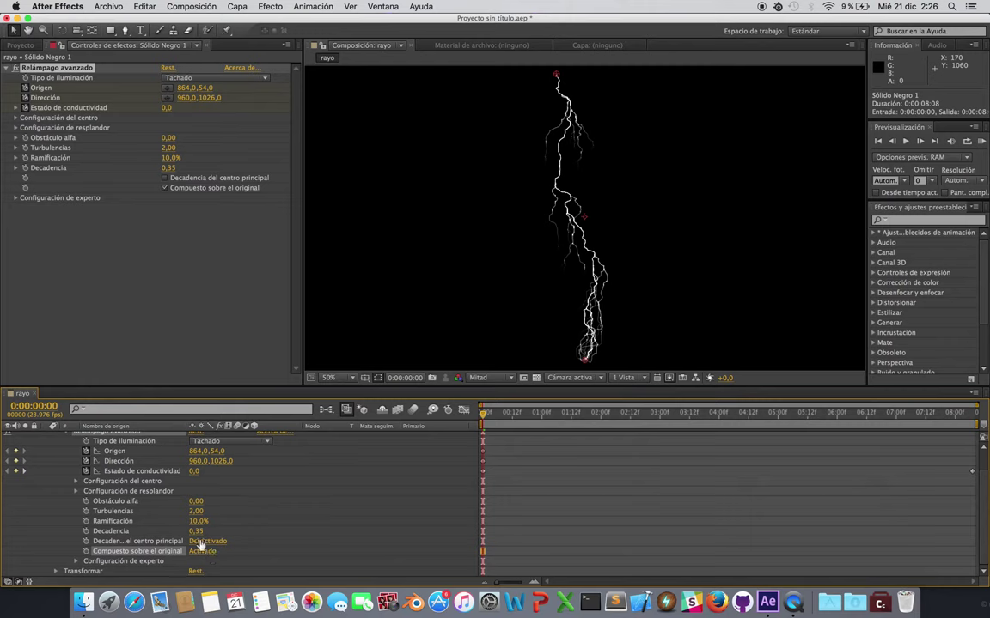
pyautogui.scroll(3, 77, 481)
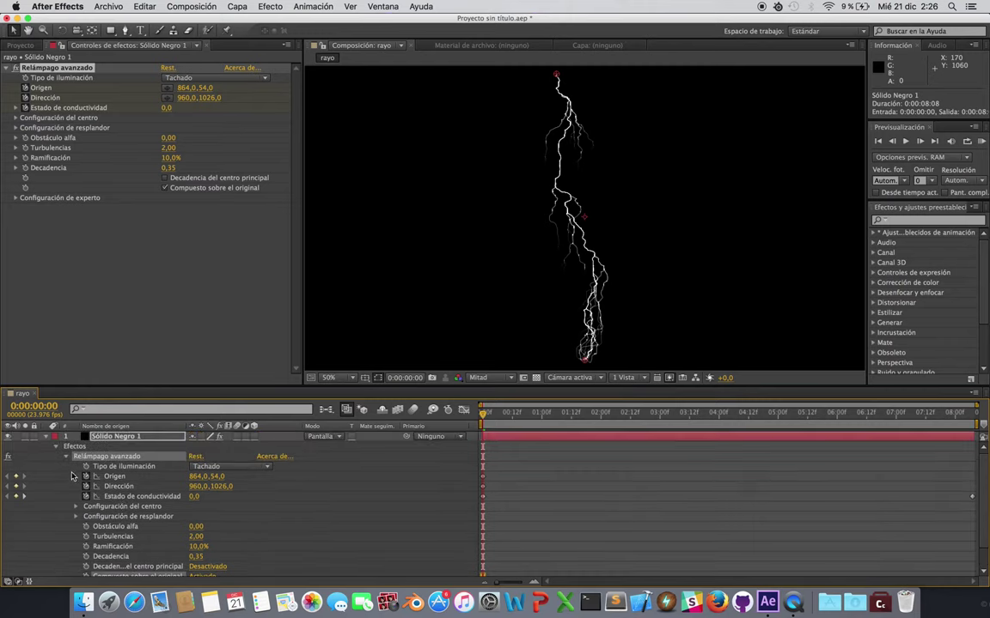
pyautogui.click(57, 447)
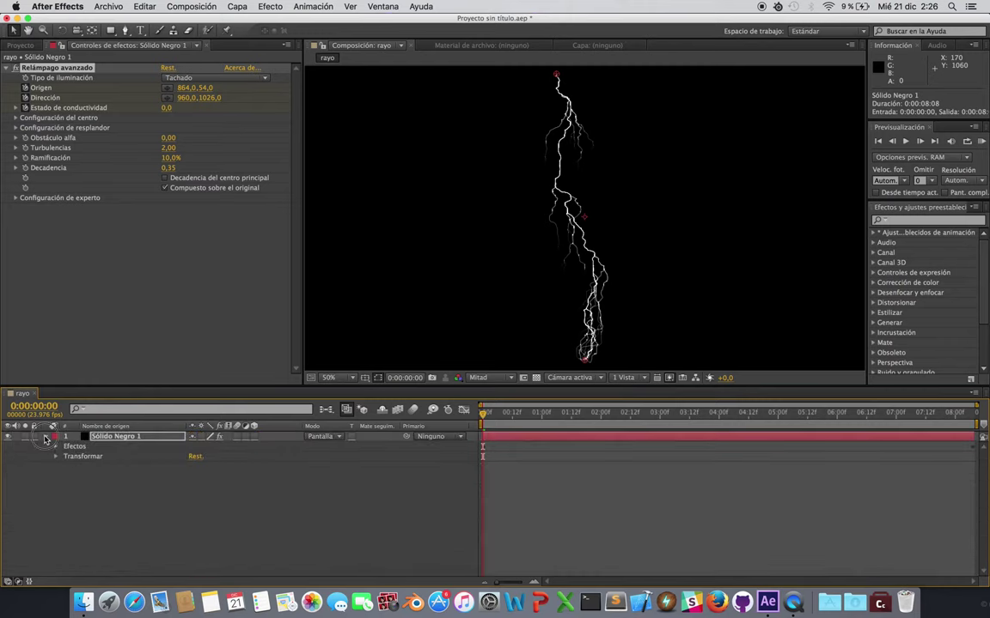
# - Collapse Sólido Negro 1 and add a new adjustment layer via Nuevo > Capa de ajuste
pyautogui.click(45, 437)
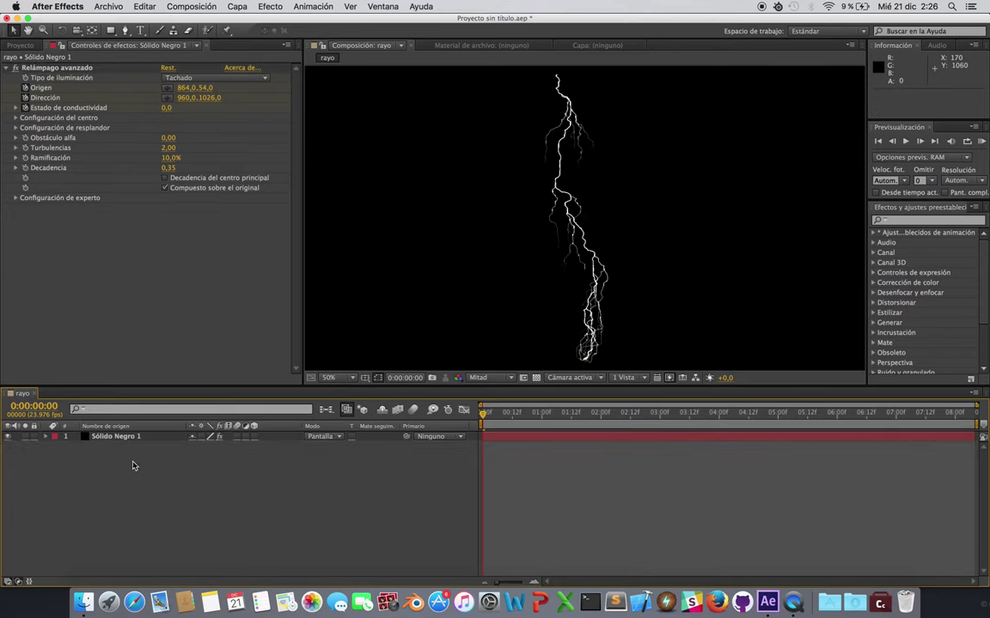
pyautogui.rightClick(133, 464)
pyautogui.moveTo(143, 467)
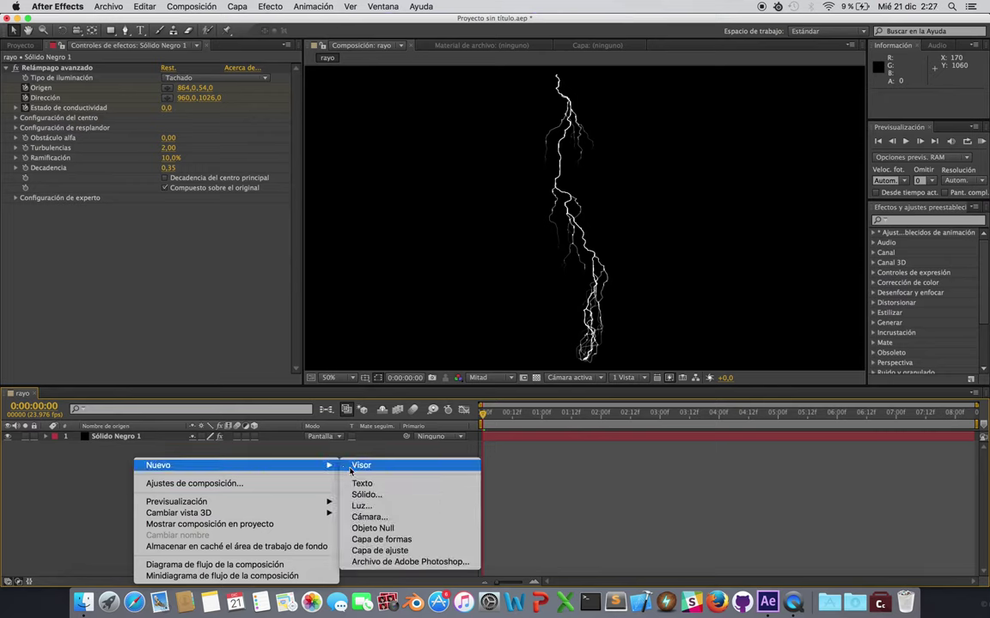
pyautogui.click(403, 551)
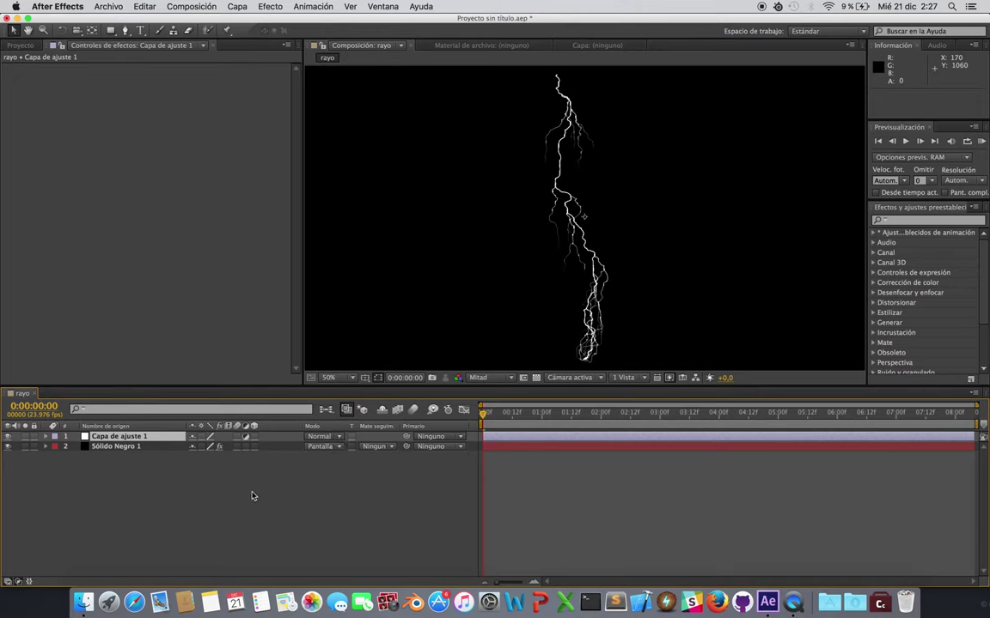
# - Apply Distorsionar > Desplazamiento turbulento to the adjustment layer and reveal its properties
pyautogui.click(48, 438)
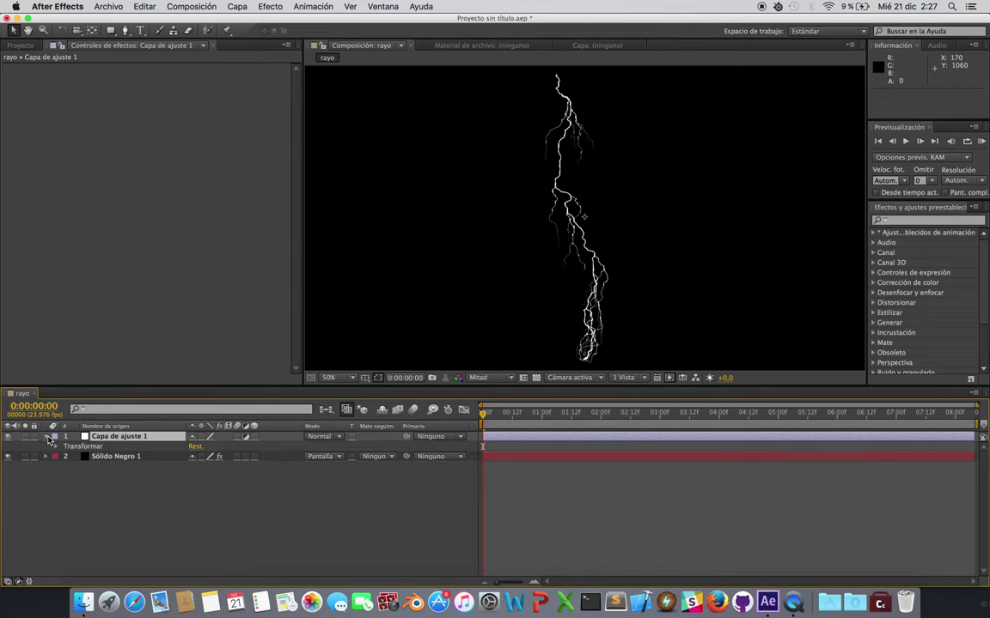
pyautogui.rightClick(99, 439)
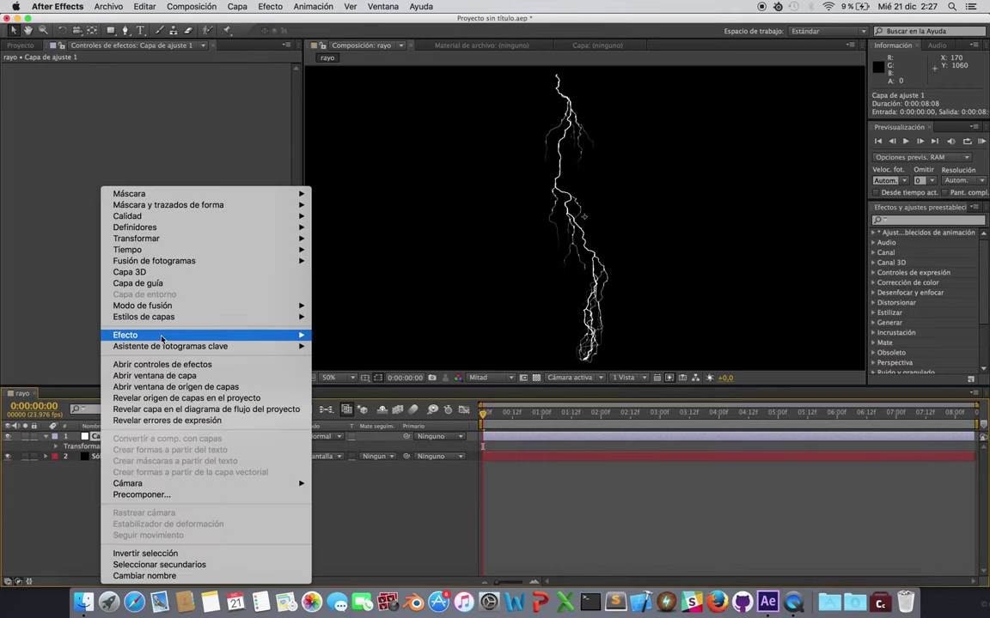
pyautogui.moveTo(162, 337)
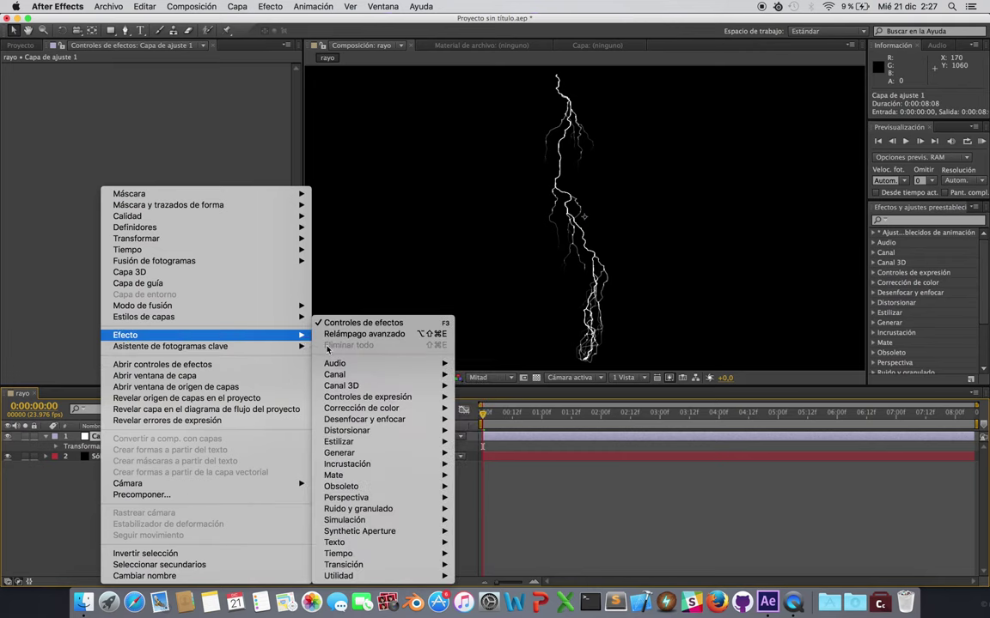
pyautogui.moveTo(363, 444)
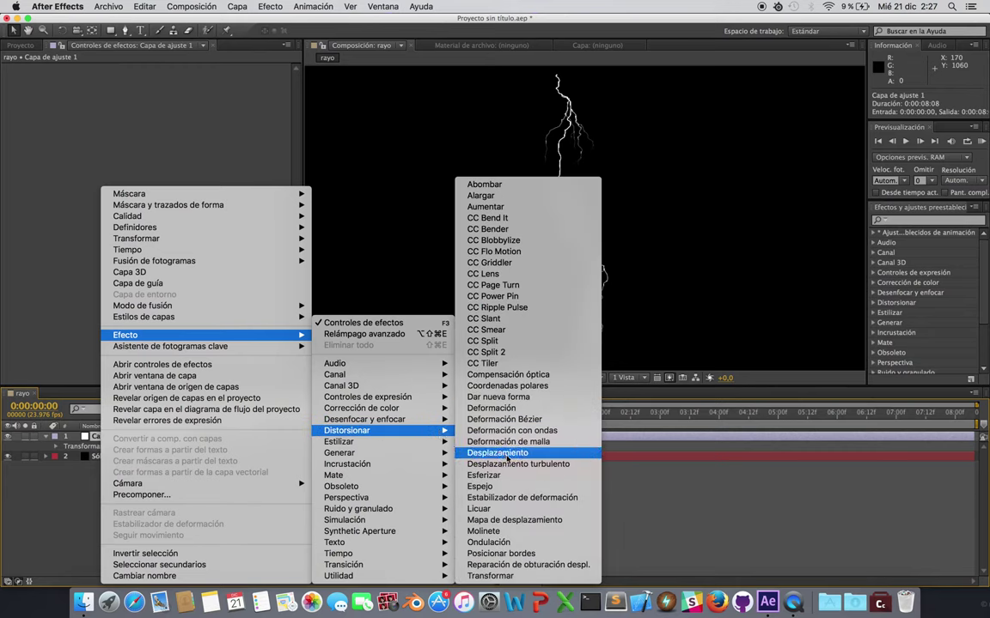
pyautogui.click(578, 465)
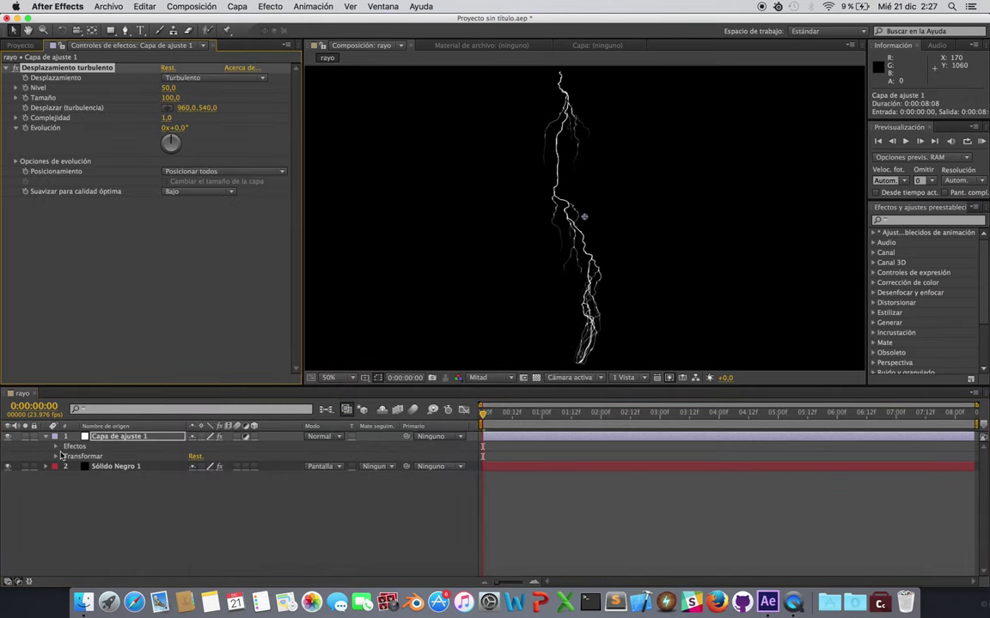
pyautogui.click(55, 446)
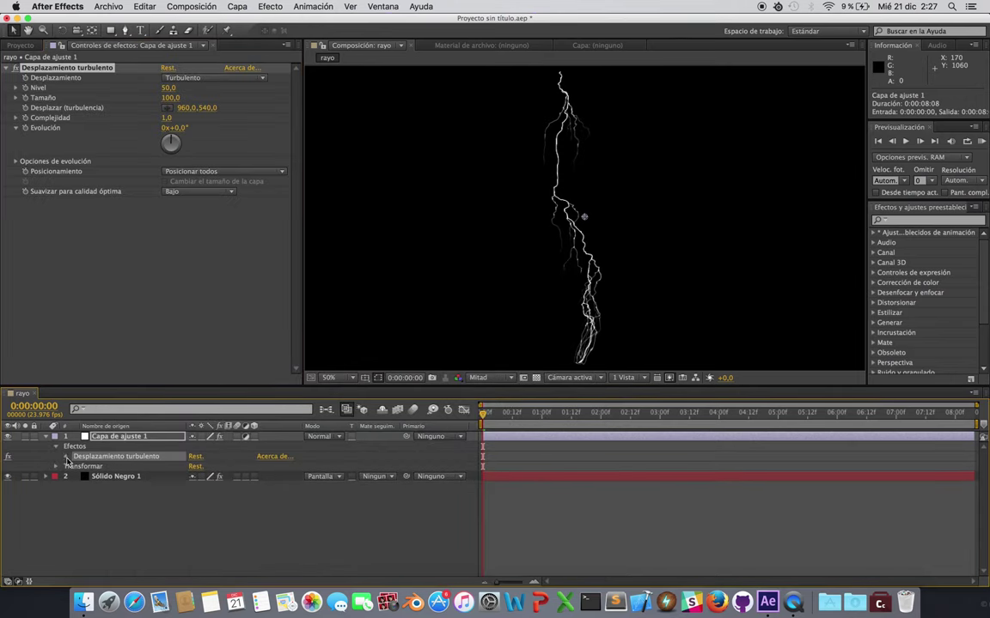
pyautogui.click(67, 457)
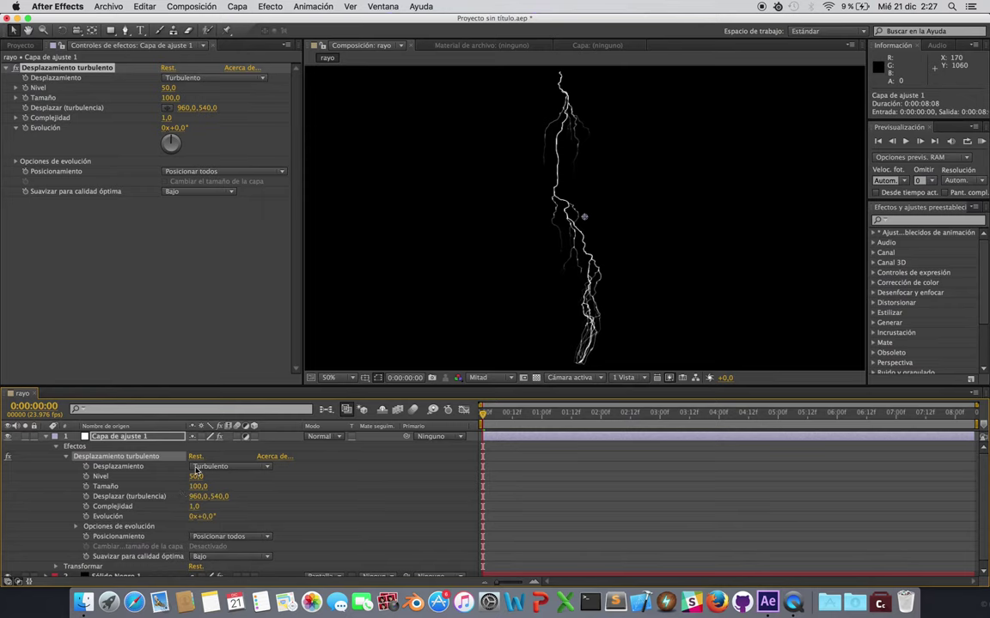
# - Leave the Desplazamiento type on Turbulento
pyautogui.click(211, 466)
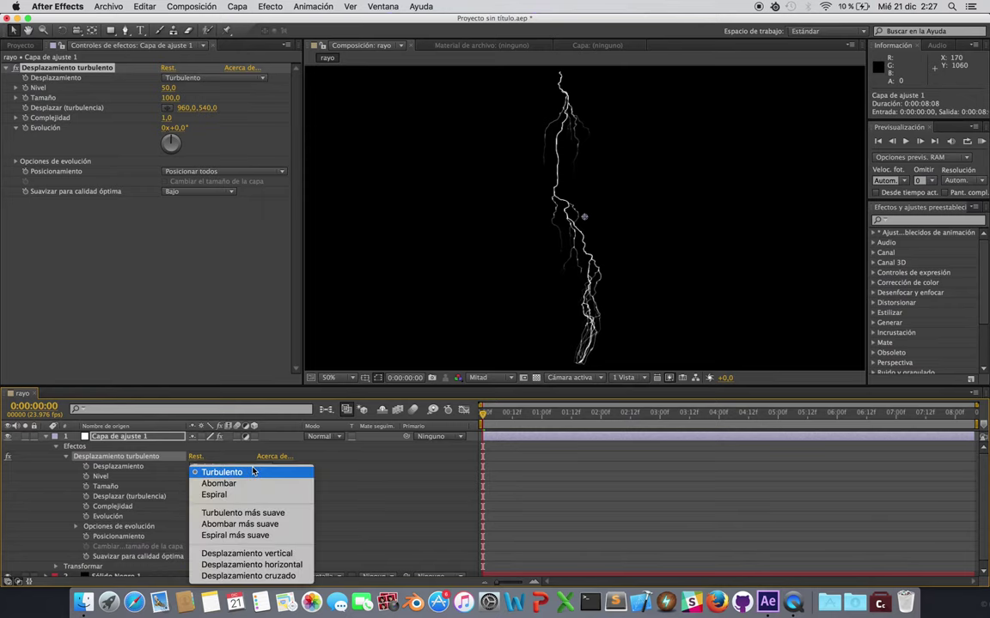
pyautogui.click(249, 472)
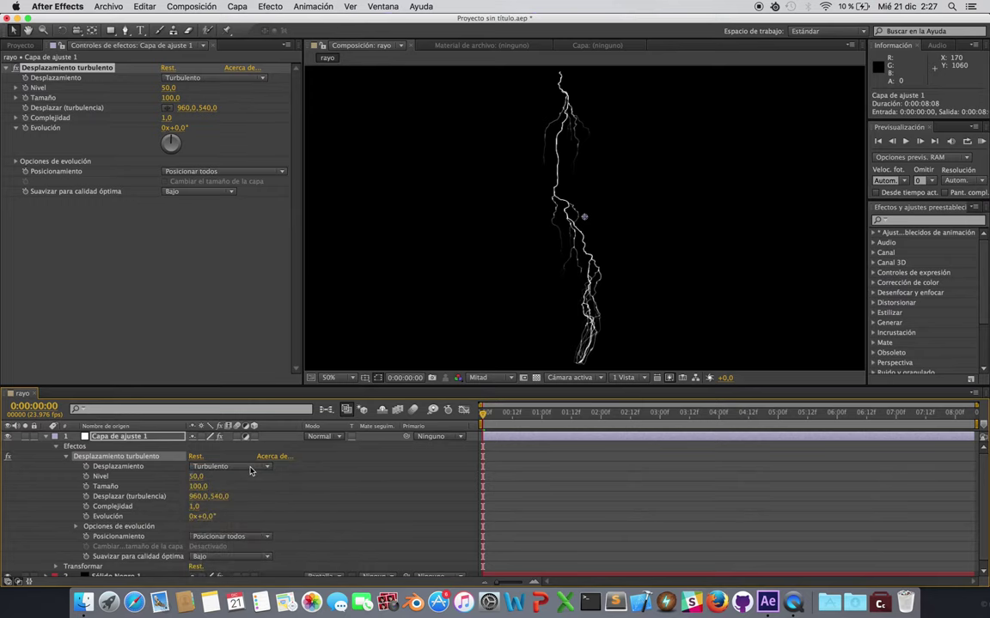
pyautogui.click(241, 472)
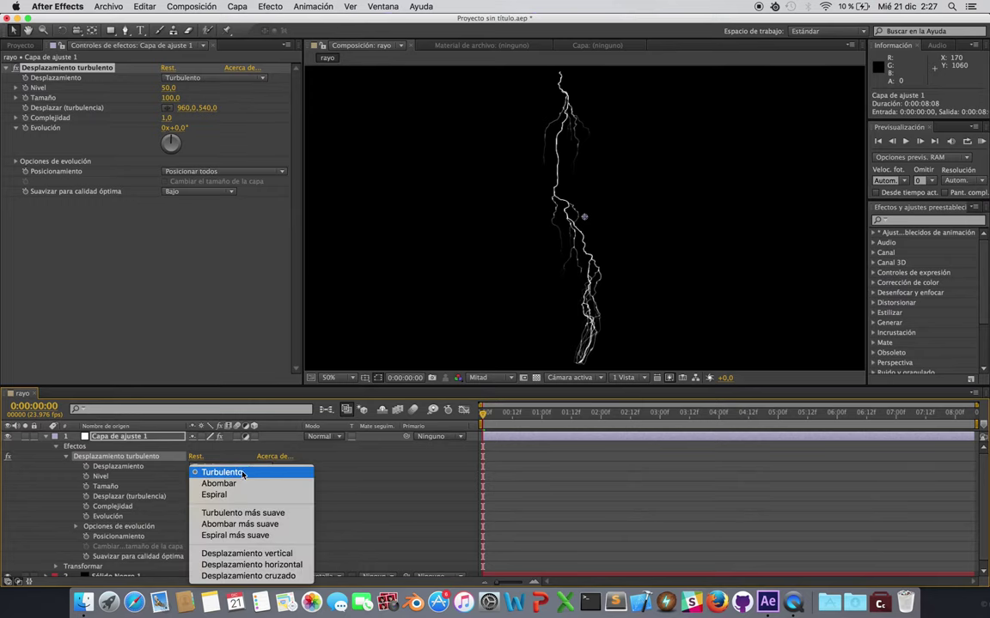
pyautogui.click(243, 473)
pyautogui.click(221, 468)
pyautogui.click(223, 473)
# - Set Nivel to 90 and Tamaño to 4, and keyframe Evolución at 0:00
pyautogui.click(152, 478)
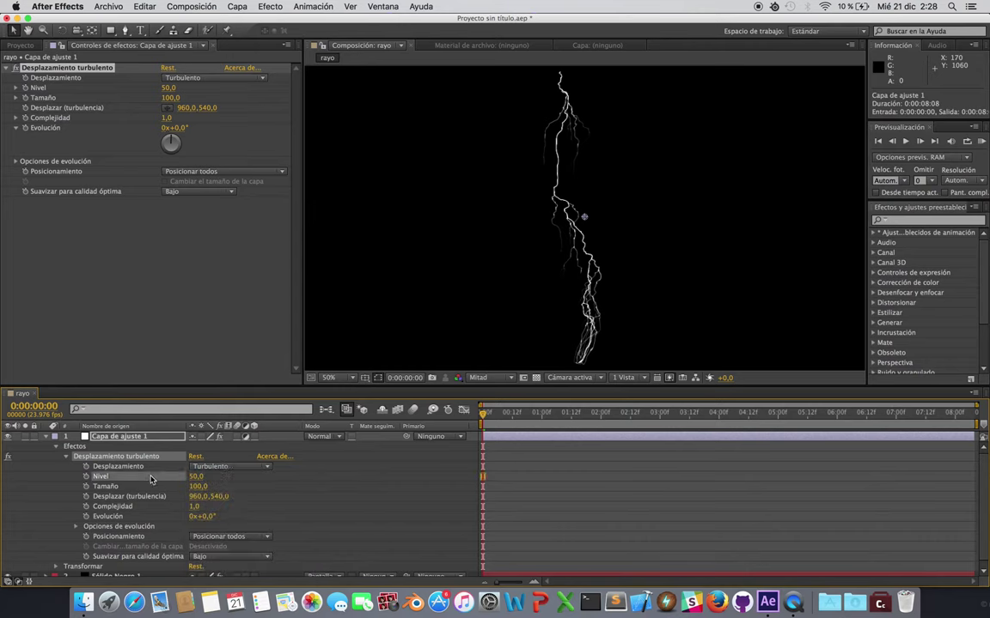
pyautogui.click(195, 477)
pyautogui.write('90')
pyautogui.press('Return')
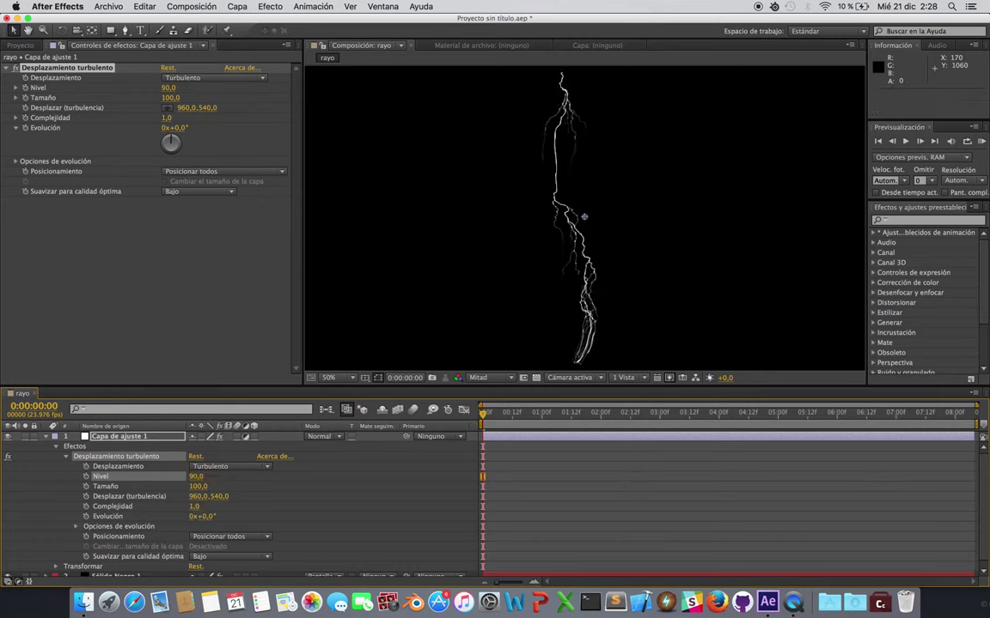
pyautogui.press('Tab')
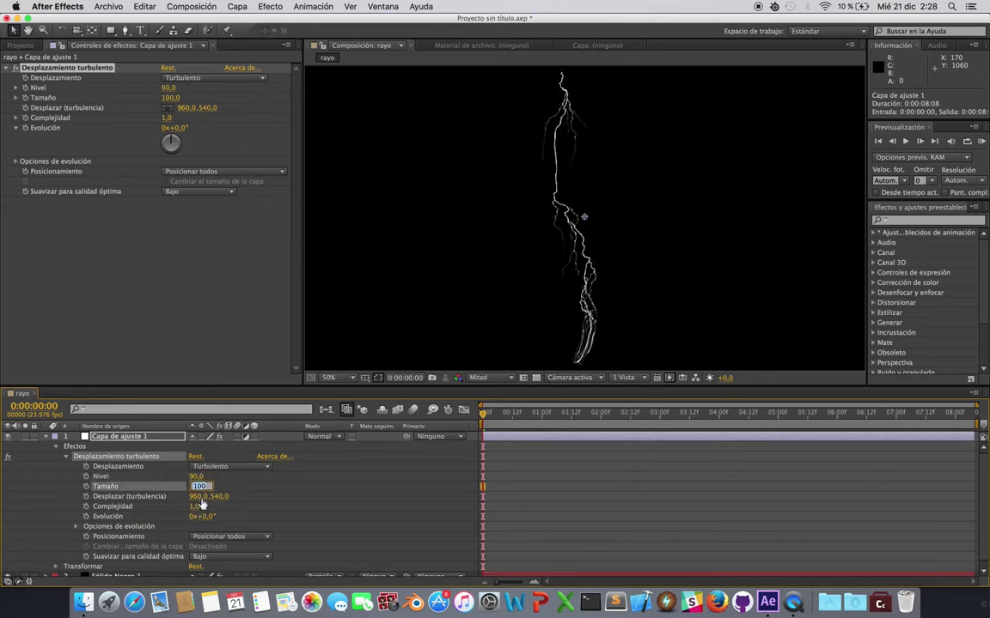
pyautogui.write('4')
pyautogui.press('Return')
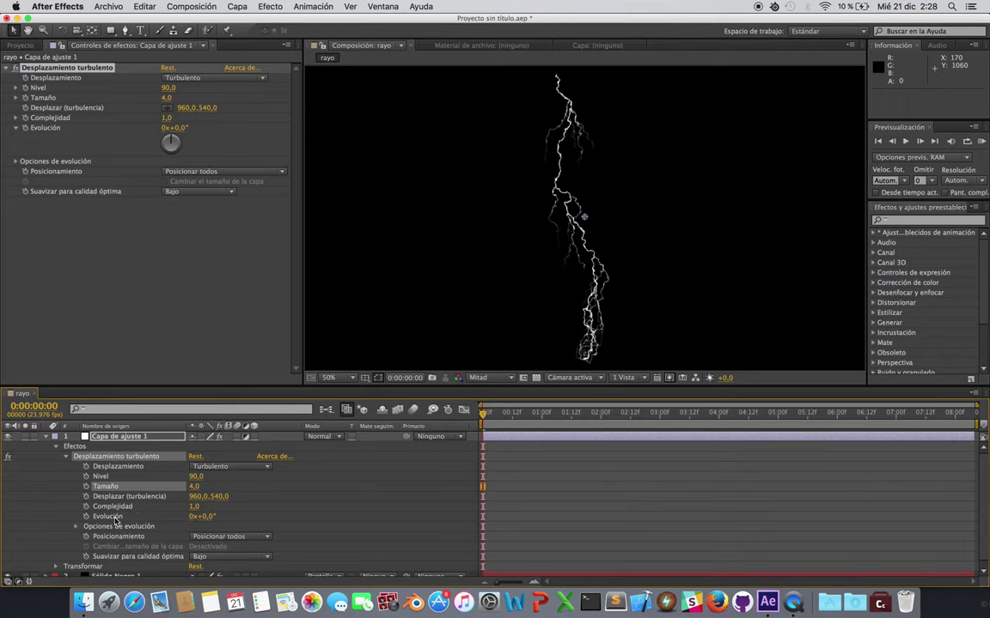
pyautogui.click(123, 518)
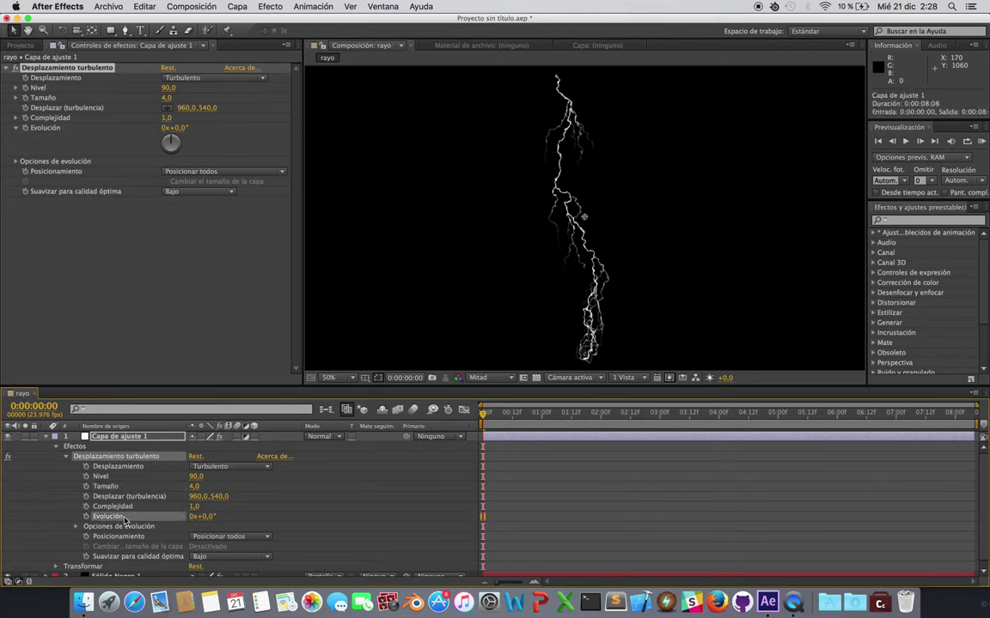
pyautogui.click(86, 516)
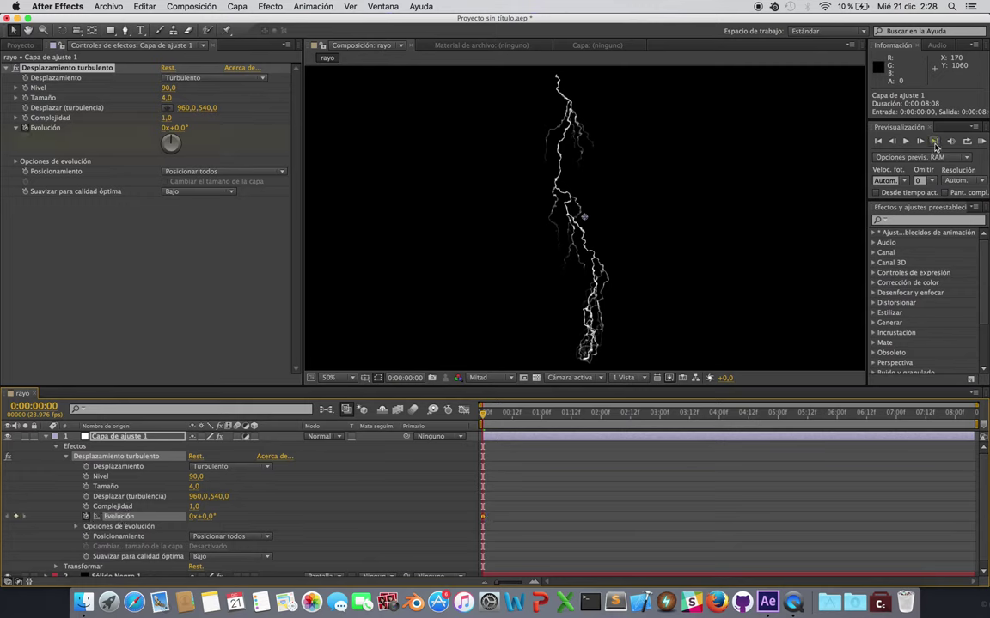
# - Keyframe Evolución at 1x+0,0° on the last frame, then scrub to preview the wiggle
pyautogui.click(934, 141)
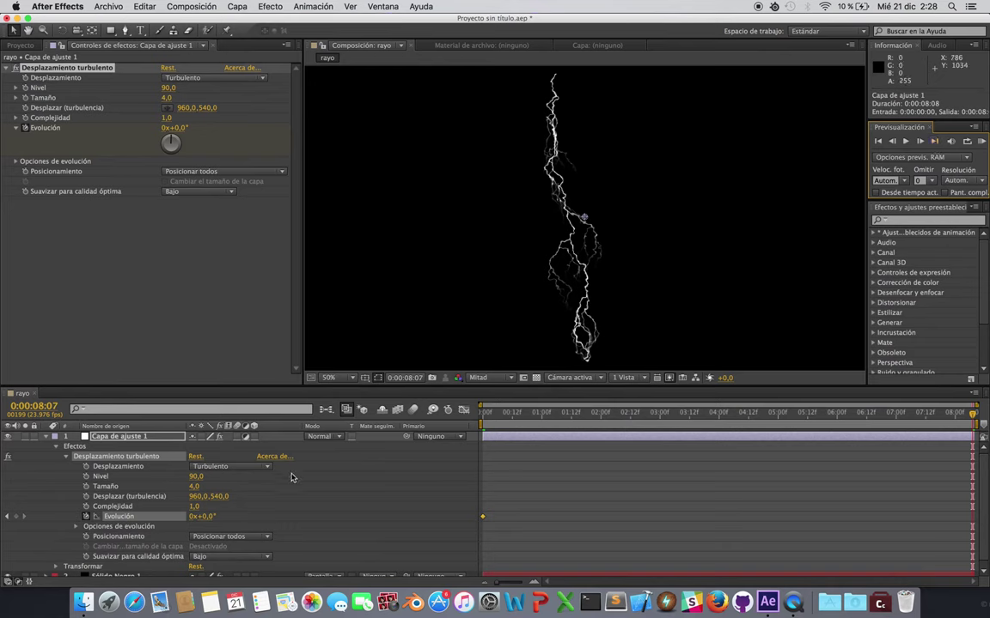
pyautogui.click(194, 517)
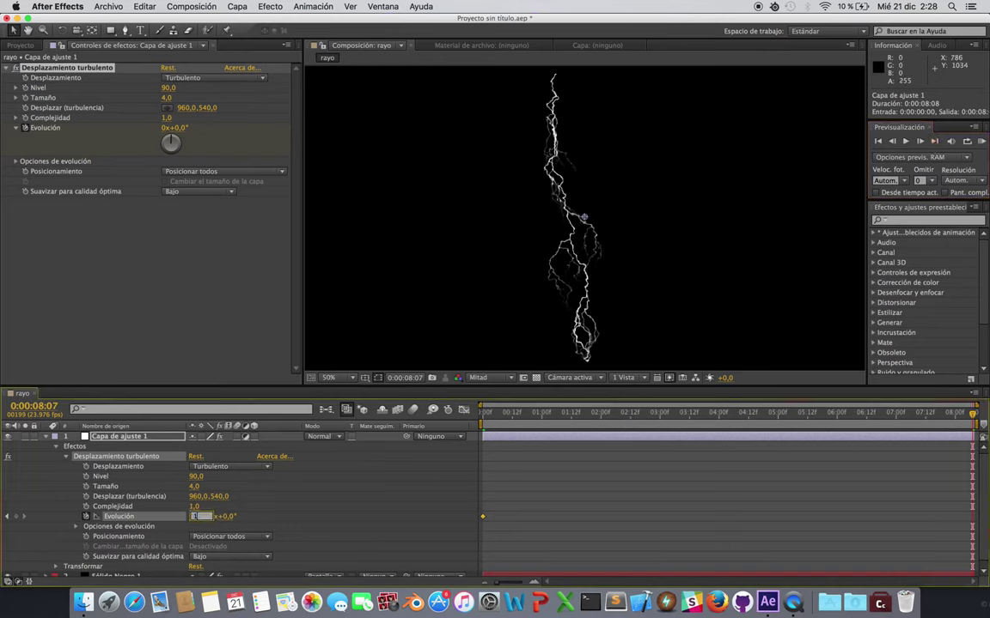
pyautogui.press('Return')
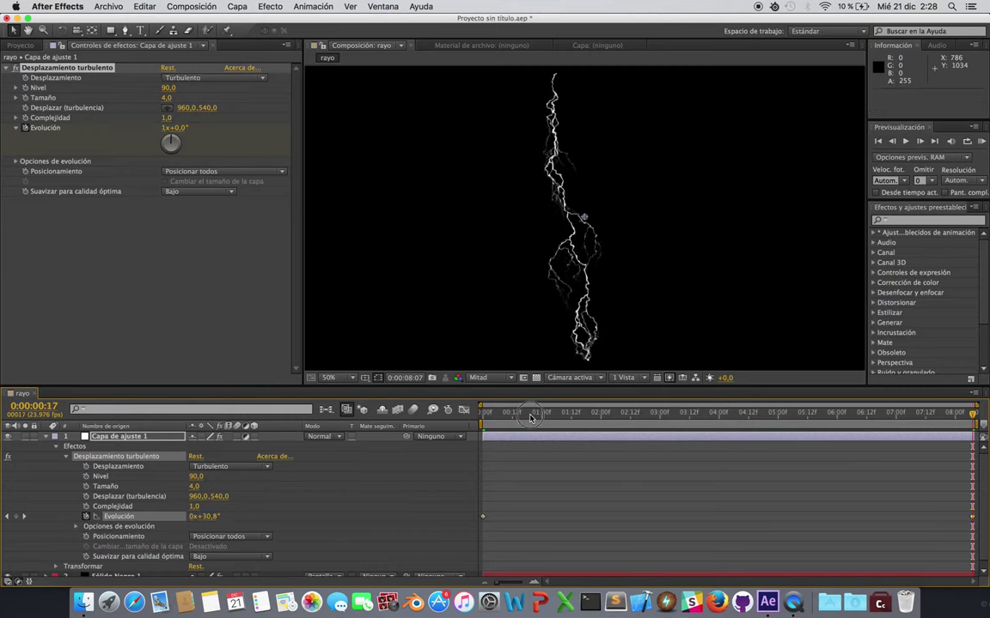
pyautogui.click(553, 414)
pyautogui.moveTo(554, 414); pyautogui.dragTo(561, 414)
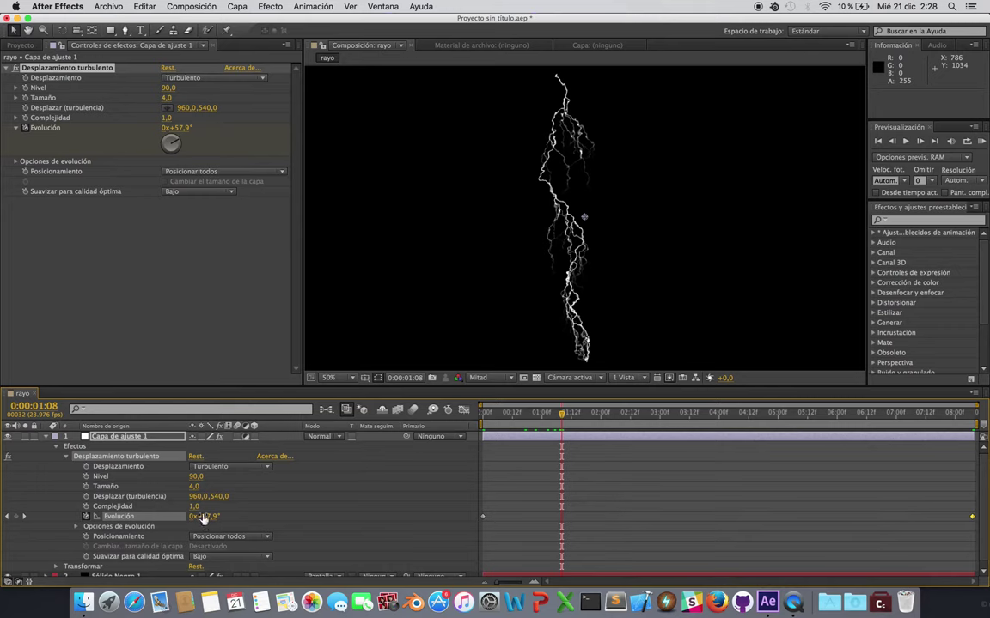
pyautogui.moveTo(561, 414)
pyautogui.mouseDown()
pyautogui.moveTo(579, 419)
pyautogui.moveTo(481, 415)
pyautogui.mouseUp()
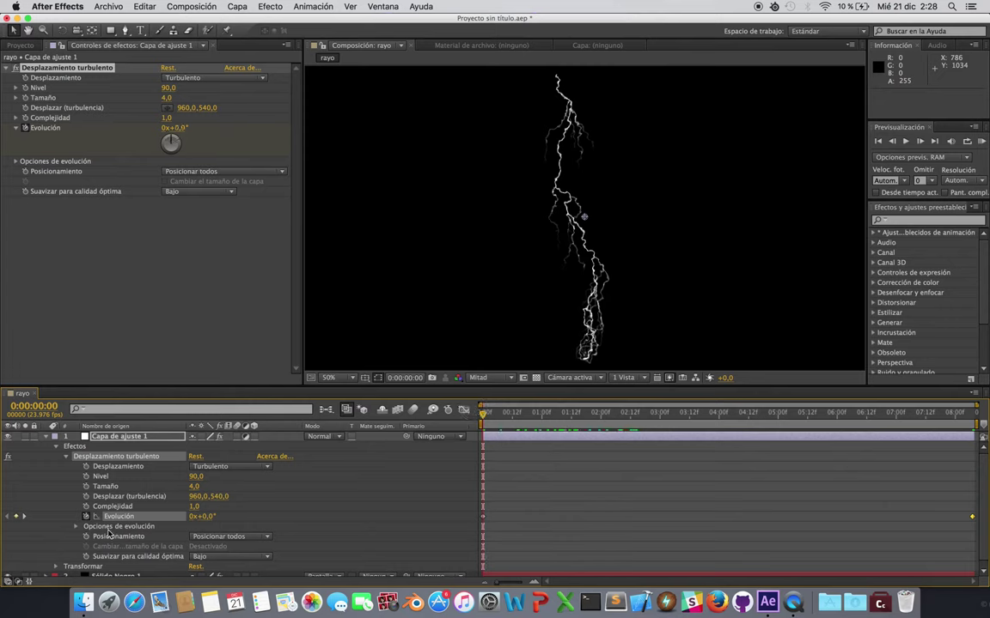
# - Add and then undo a second adjustment layer, and expand Capa de ajuste 1's Efectos group
pyautogui.click(55, 446)
pyautogui.click(46, 437)
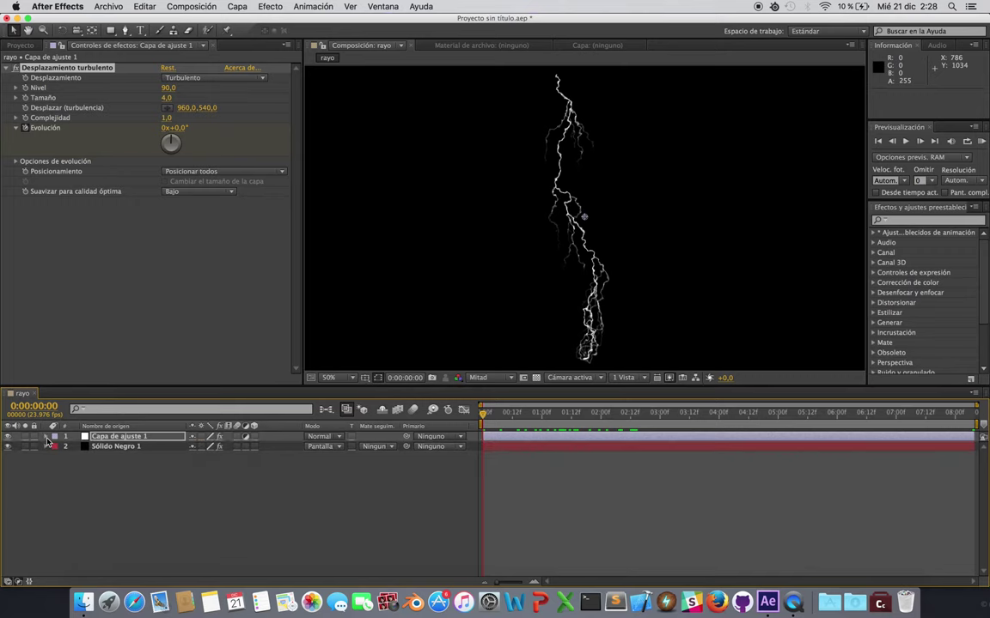
pyautogui.click(121, 492)
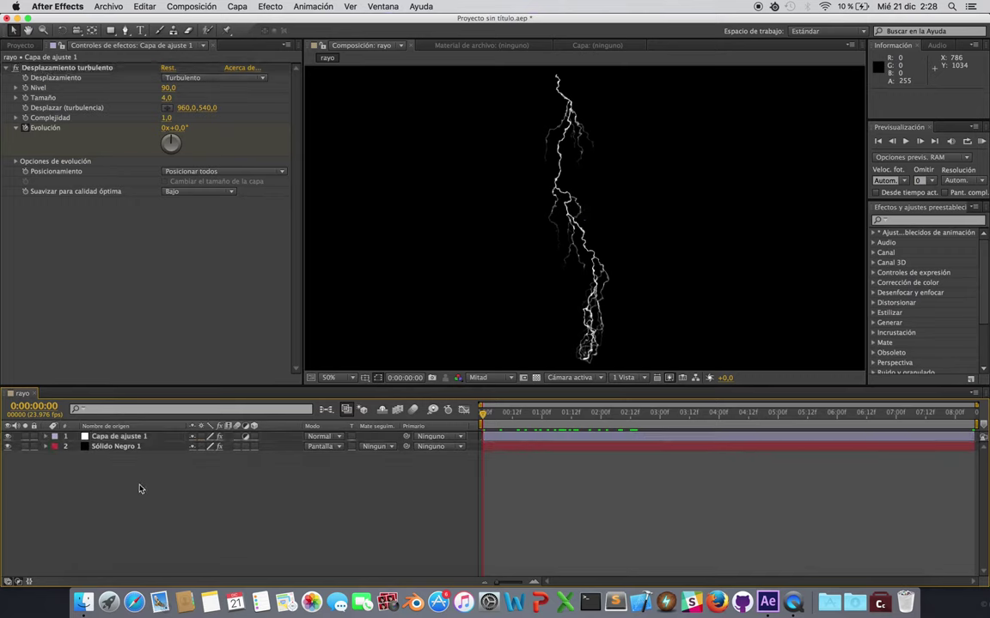
pyautogui.rightClick(139, 489)
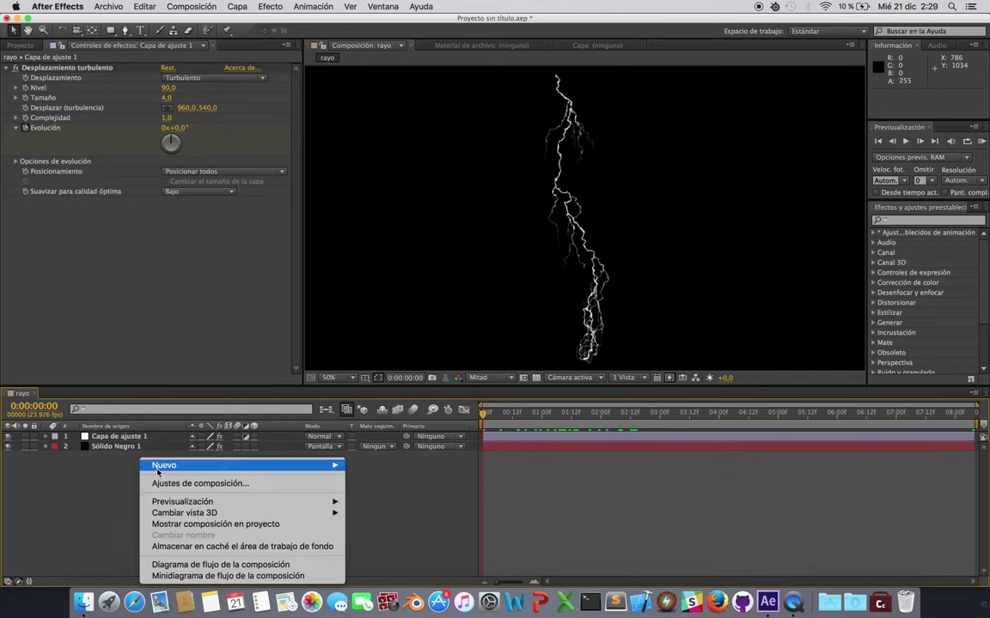
pyautogui.moveTo(157, 466)
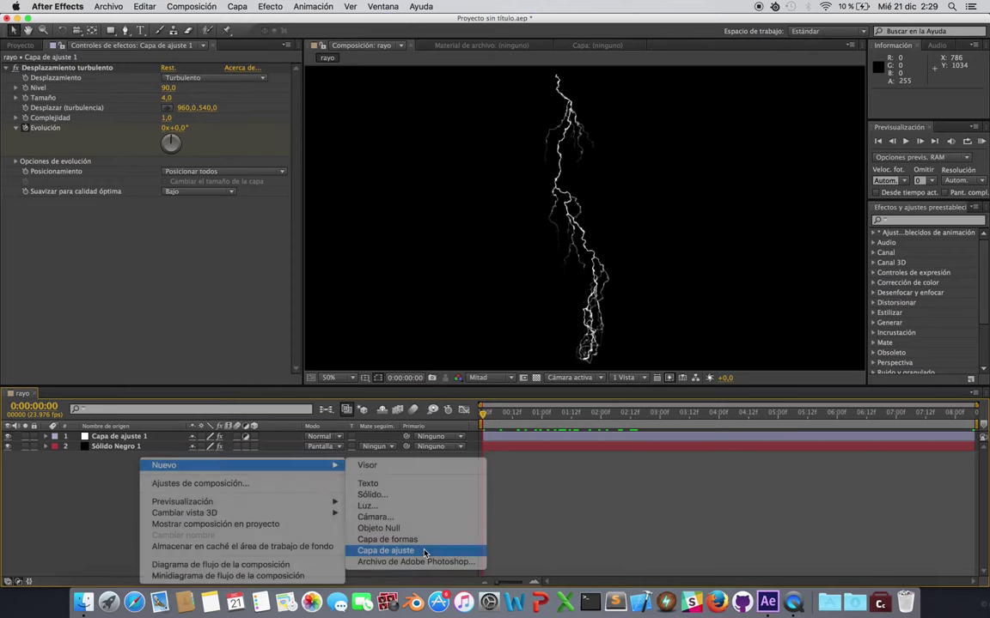
pyautogui.click(425, 551)
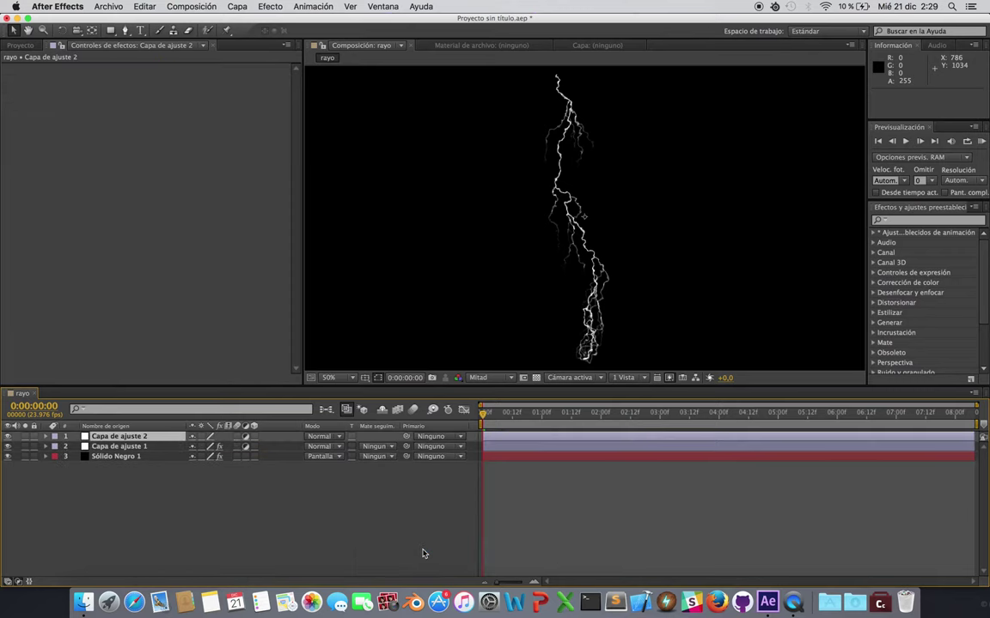
pyautogui.click(243, 514)
pyautogui.press('super+z')
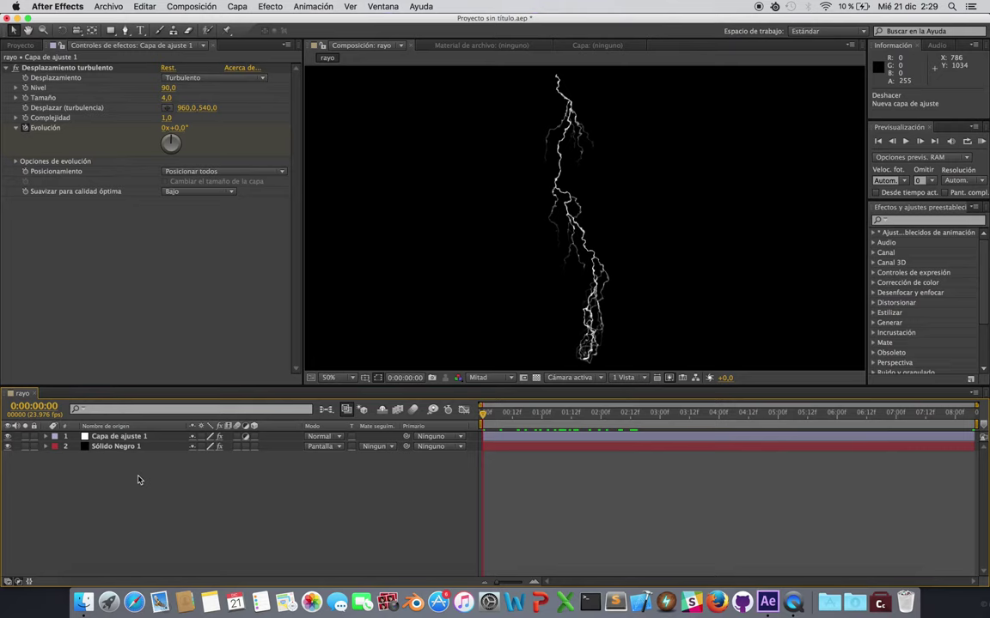
pyautogui.click(46, 436)
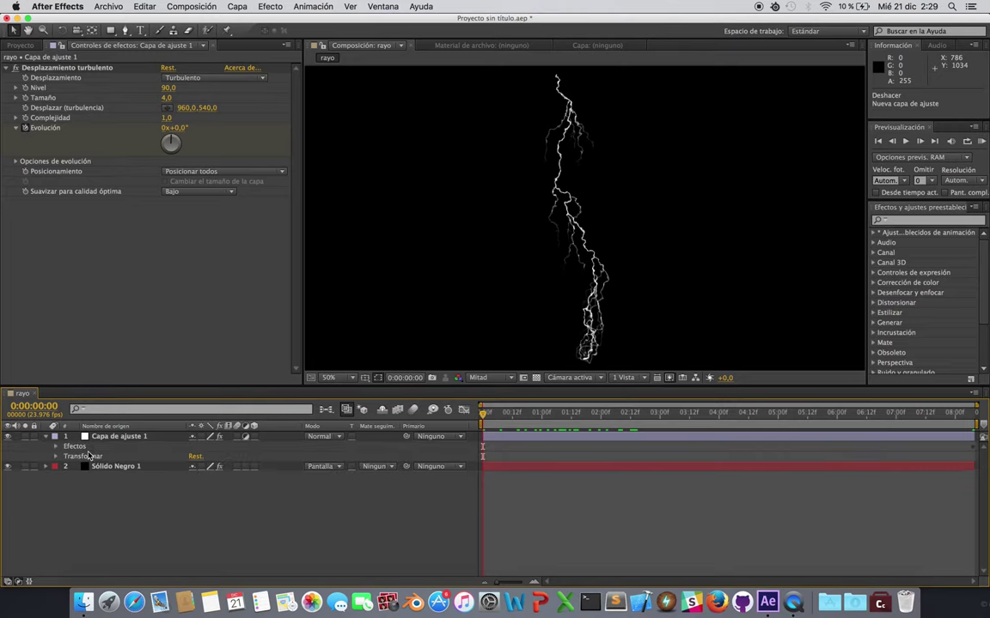
pyautogui.click(58, 448)
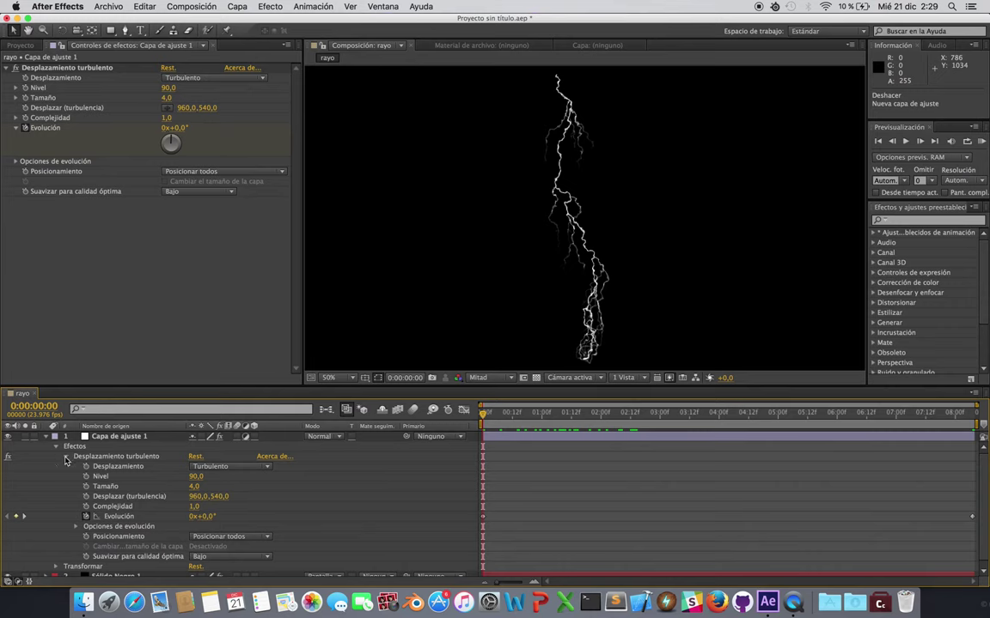
# - Apply Distorsionar > Deformación con ondas to Capa de ajuste 1 and expand its properties
pyautogui.click(65, 456)
pyautogui.click(103, 459)
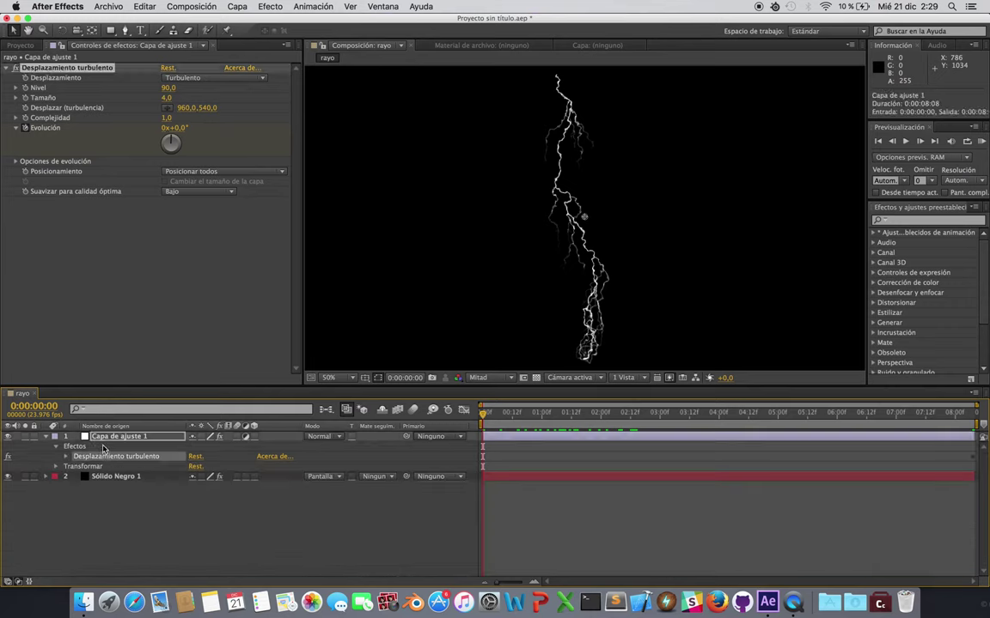
pyautogui.rightClick(104, 445)
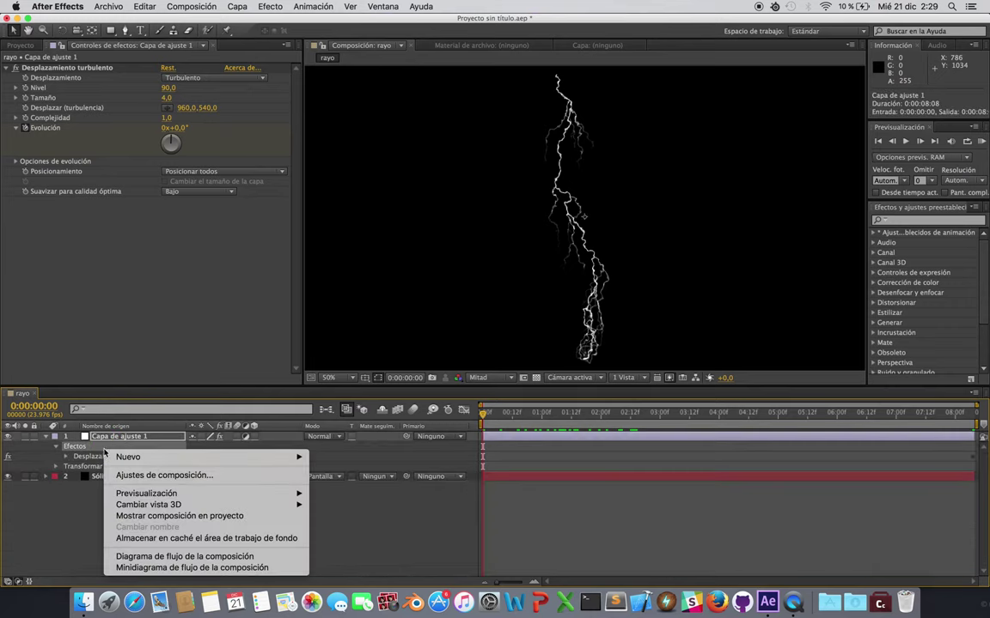
pyautogui.rightClick(98, 438)
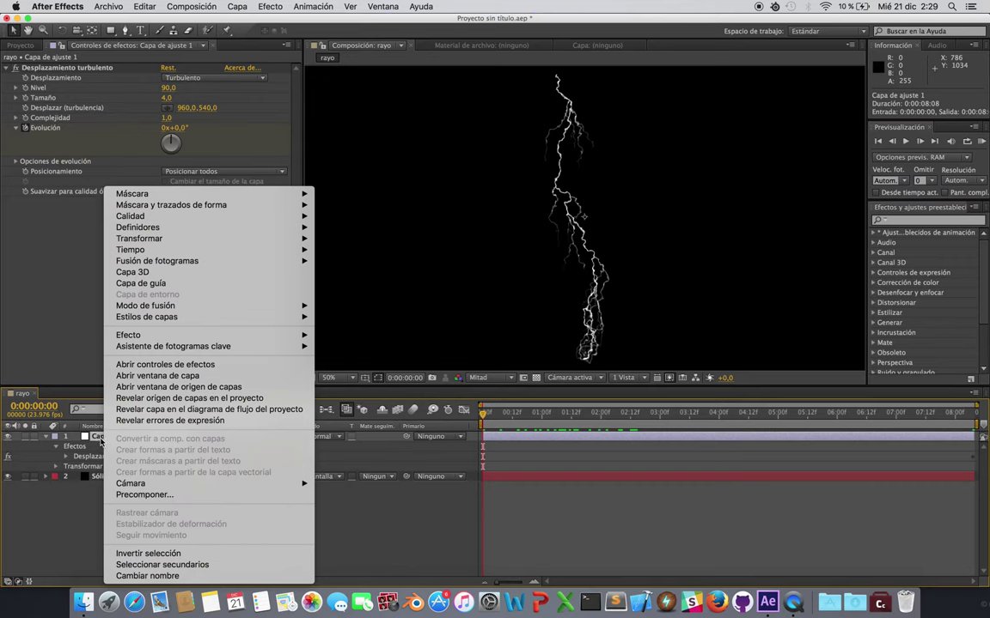
pyautogui.moveTo(148, 335)
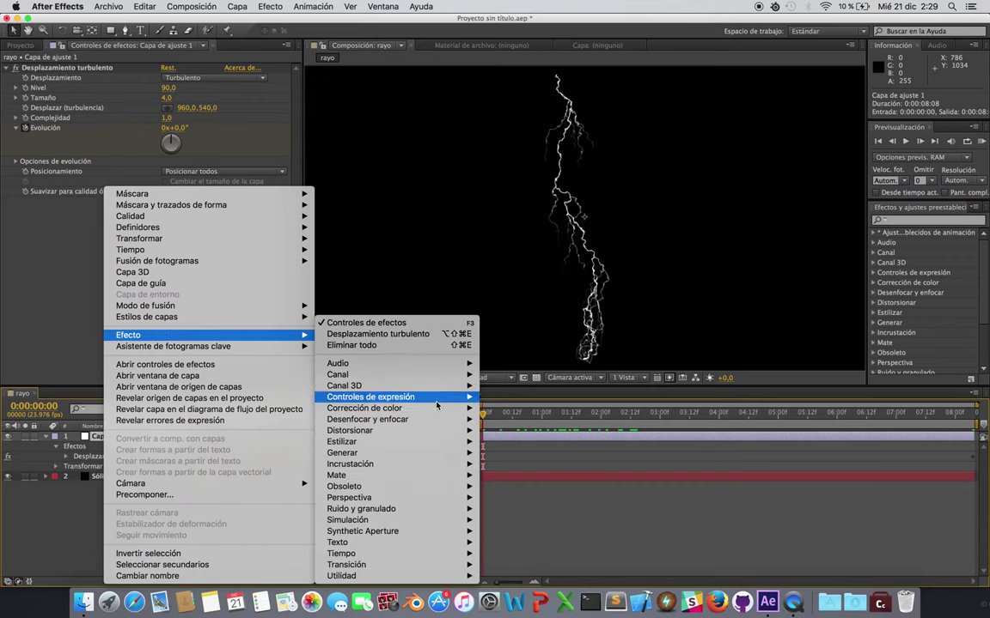
pyautogui.moveTo(425, 409)
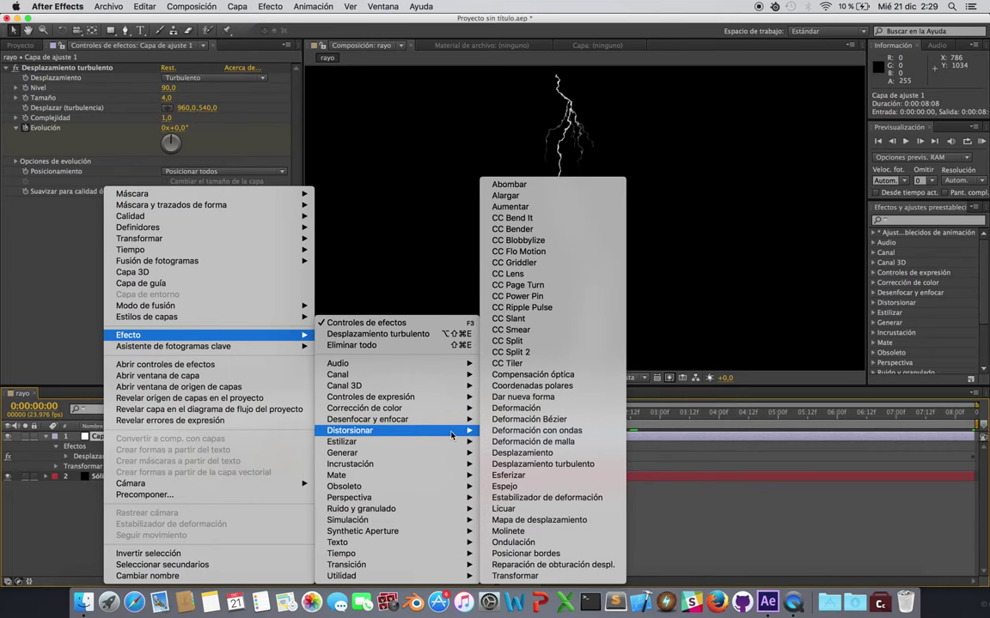
pyautogui.click(545, 431)
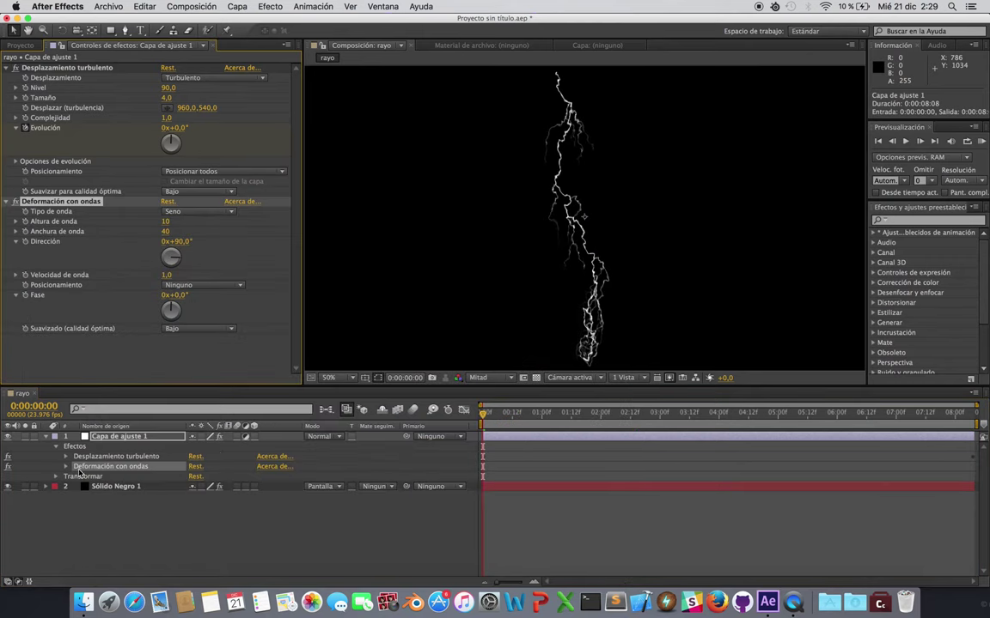
pyautogui.click(66, 466)
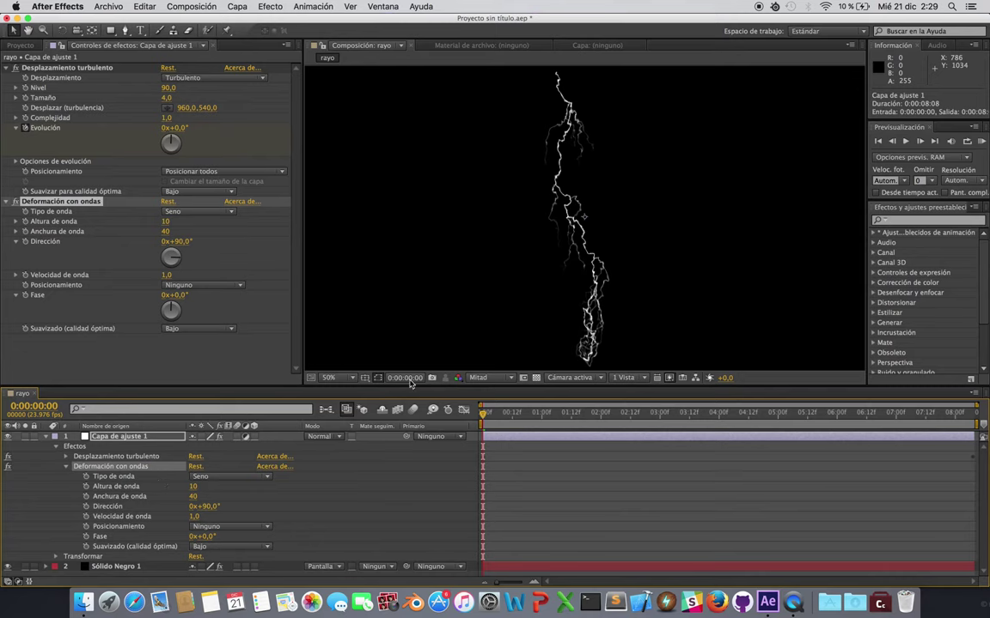
pyautogui.scroll(6, 584, 231)
pyautogui.scroll(-1, 584, 230)
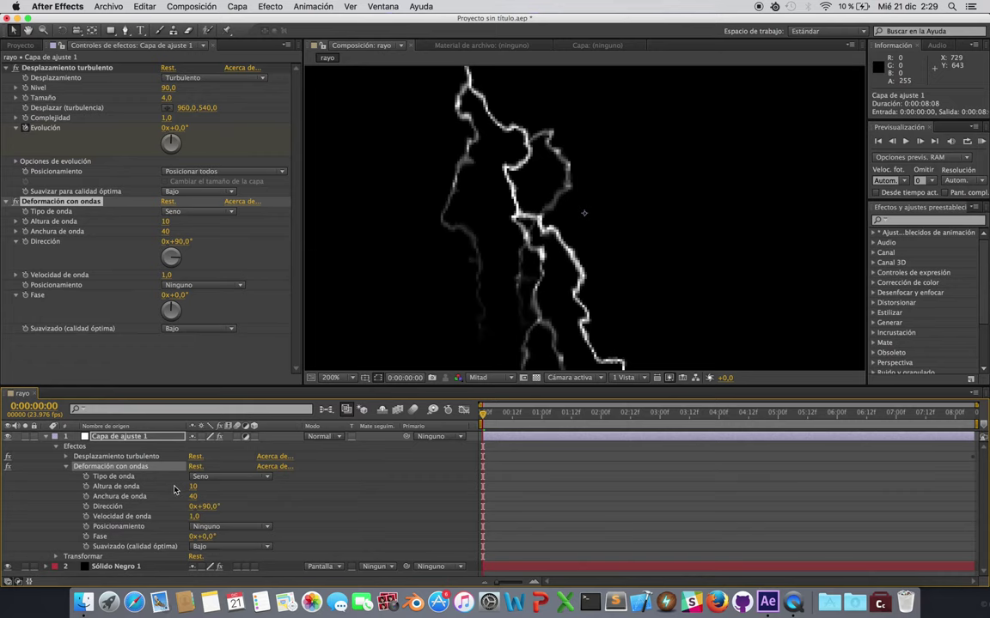
# - Set Altura de onda to 3 and Anchura de onda to 50
pyautogui.click(173, 489)
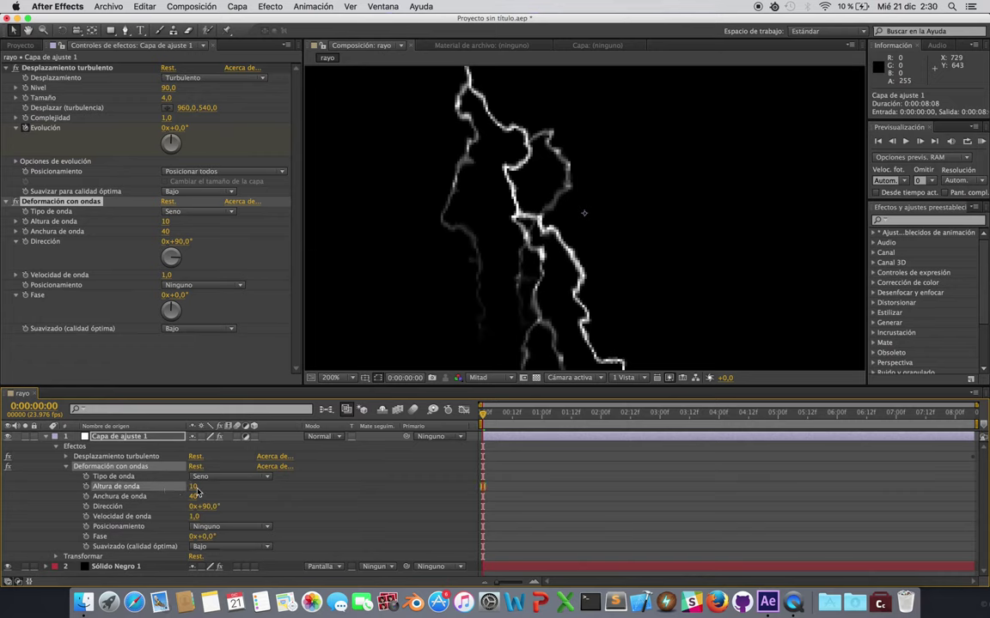
pyautogui.click(195, 488)
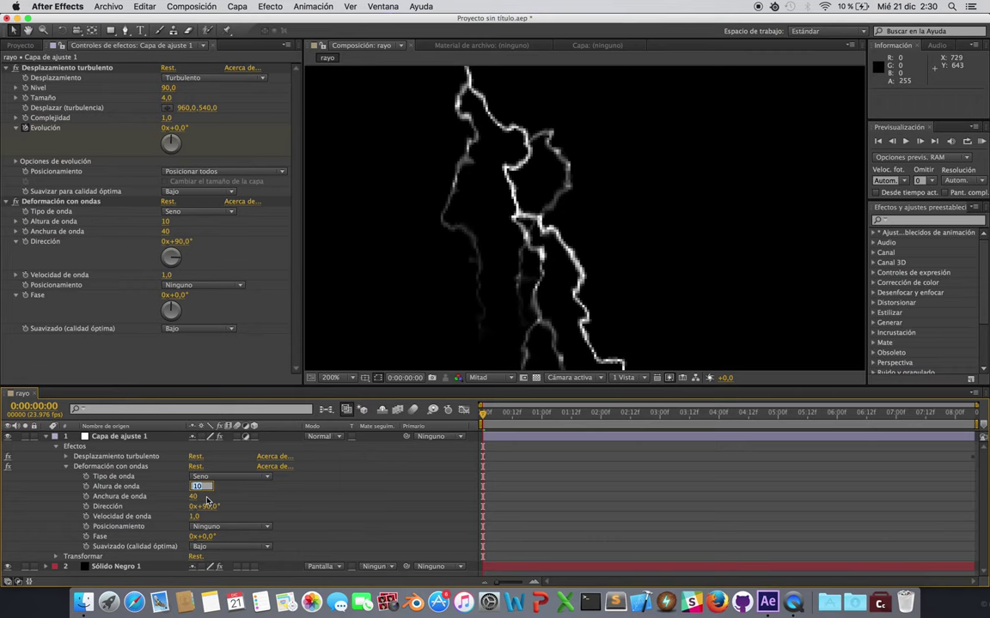
pyautogui.write('3')
pyautogui.press('Return')
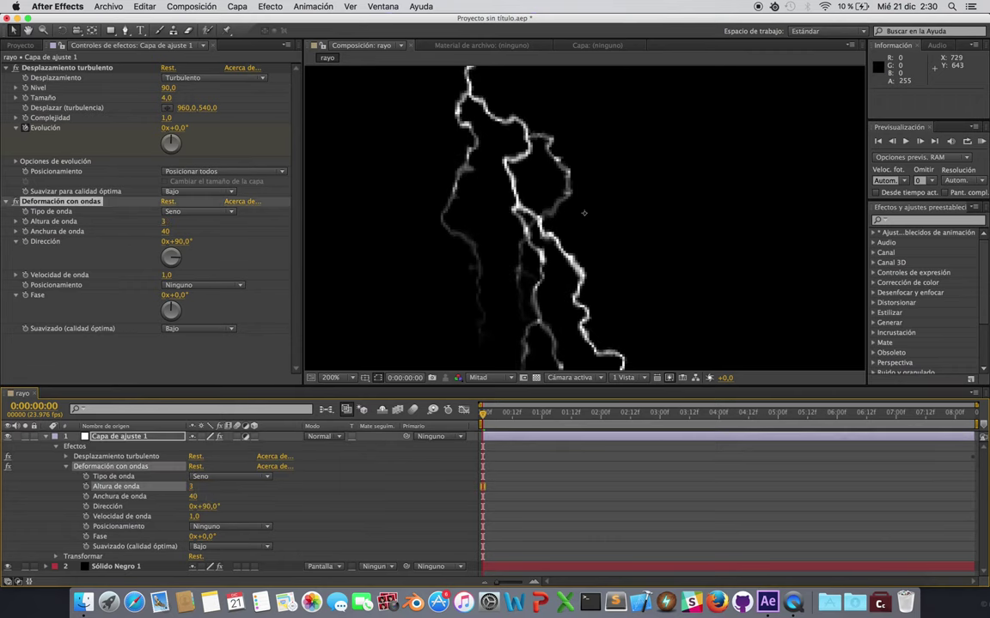
pyautogui.click(194, 496)
pyautogui.write('50')
pyautogui.press('Return')
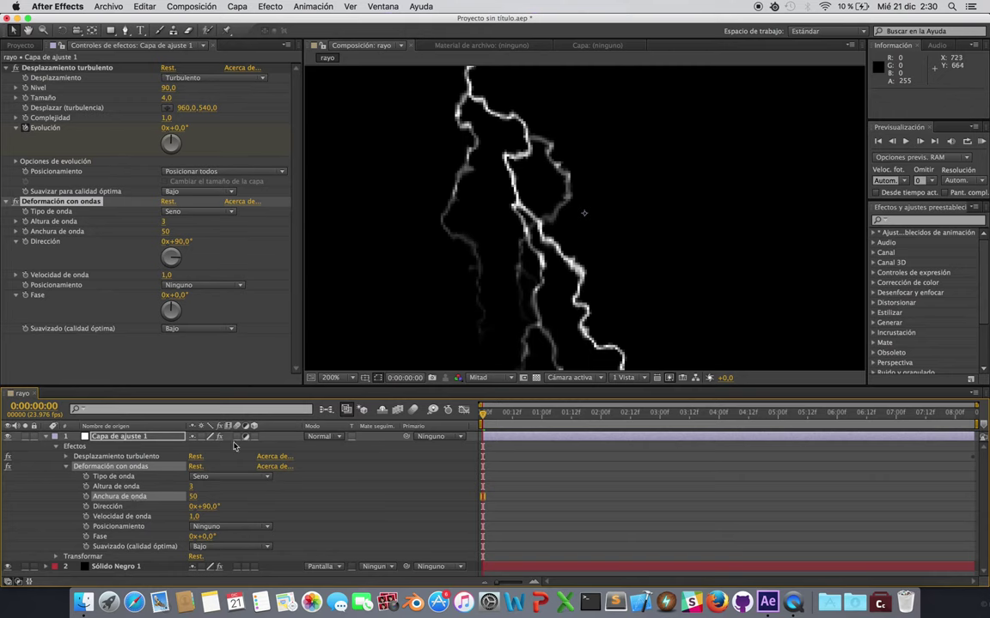
# - Keyframe Fase from 0 at the start to 1x+0,0° at the last frame, then preview
pyautogui.click(121, 519)
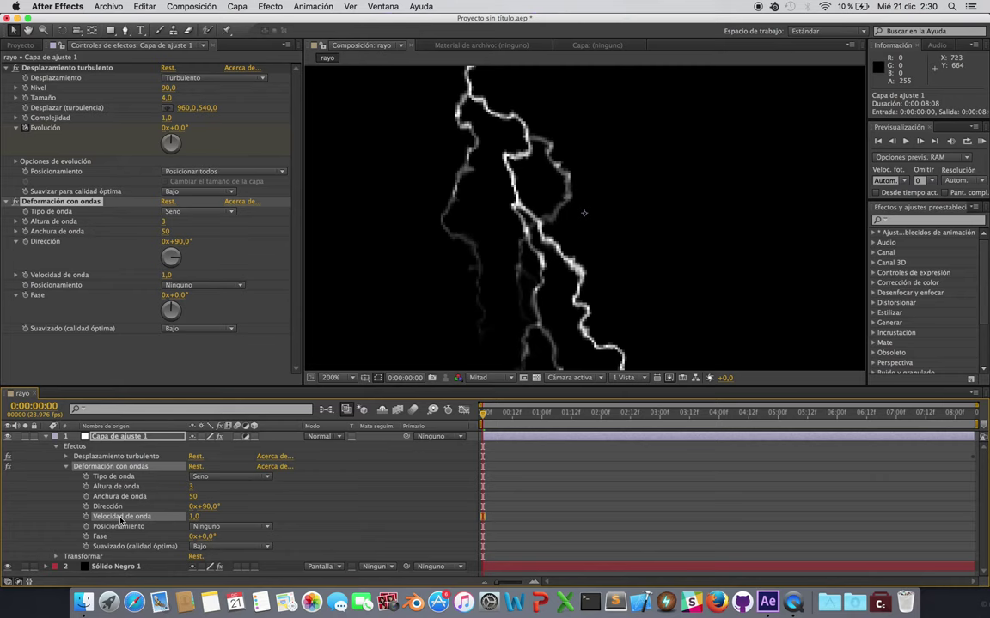
pyautogui.click(103, 536)
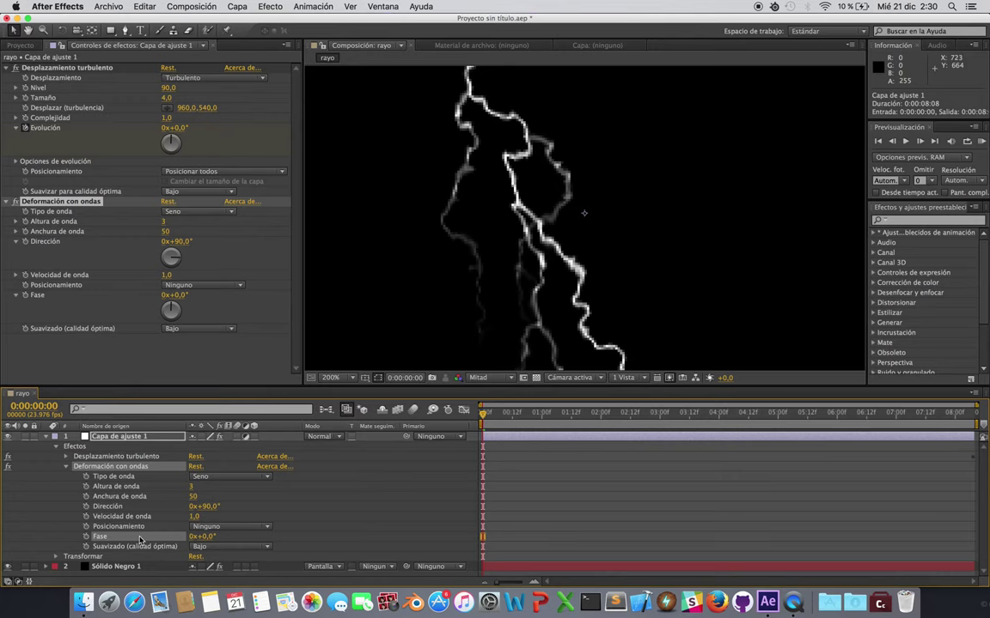
pyautogui.click(85, 536)
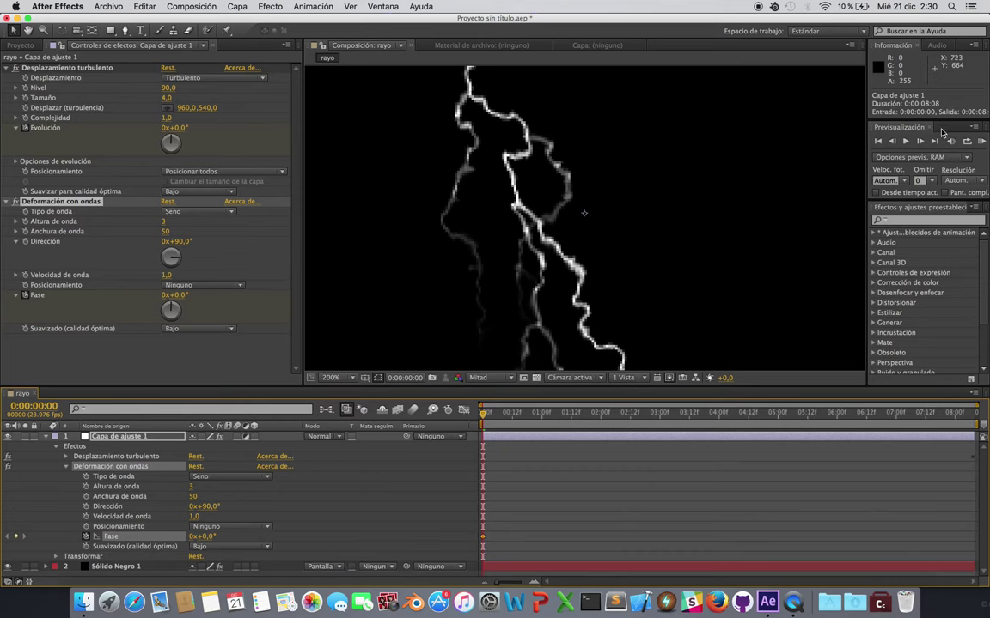
pyautogui.click(934, 143)
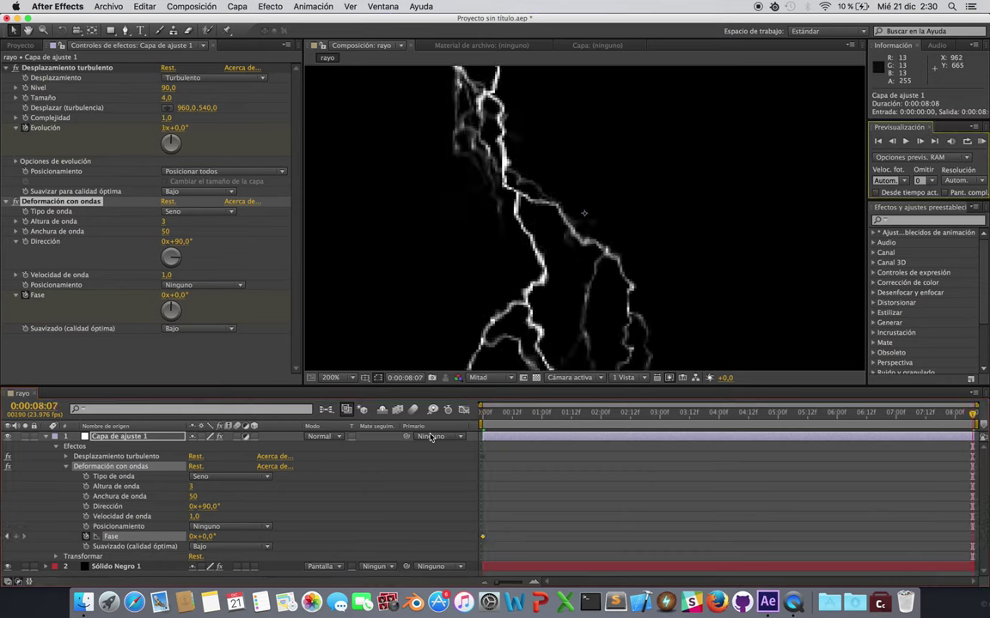
pyautogui.click(194, 536)
pyautogui.write('1')
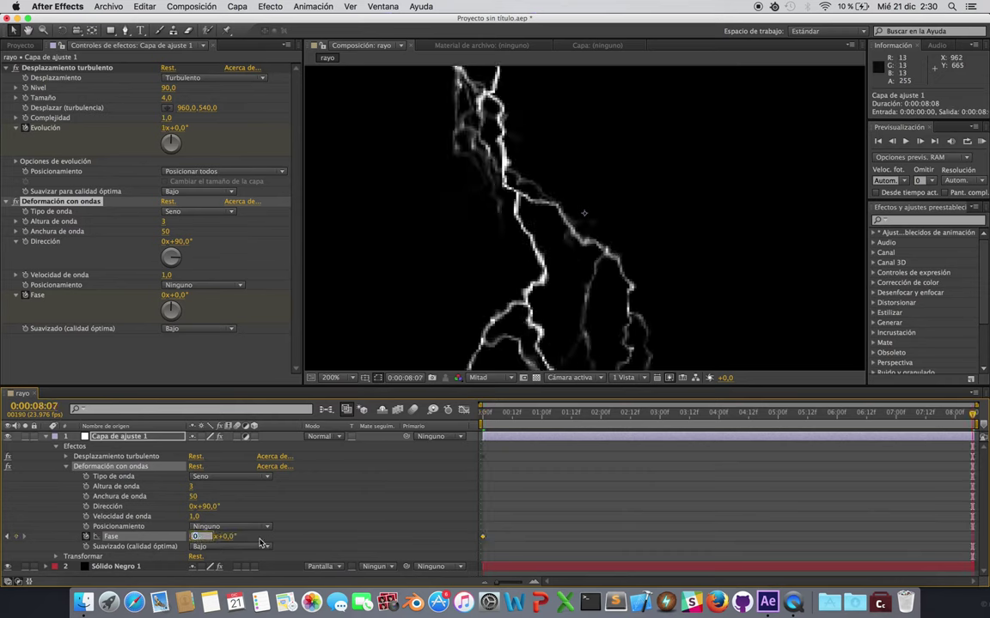
pyautogui.press('Return')
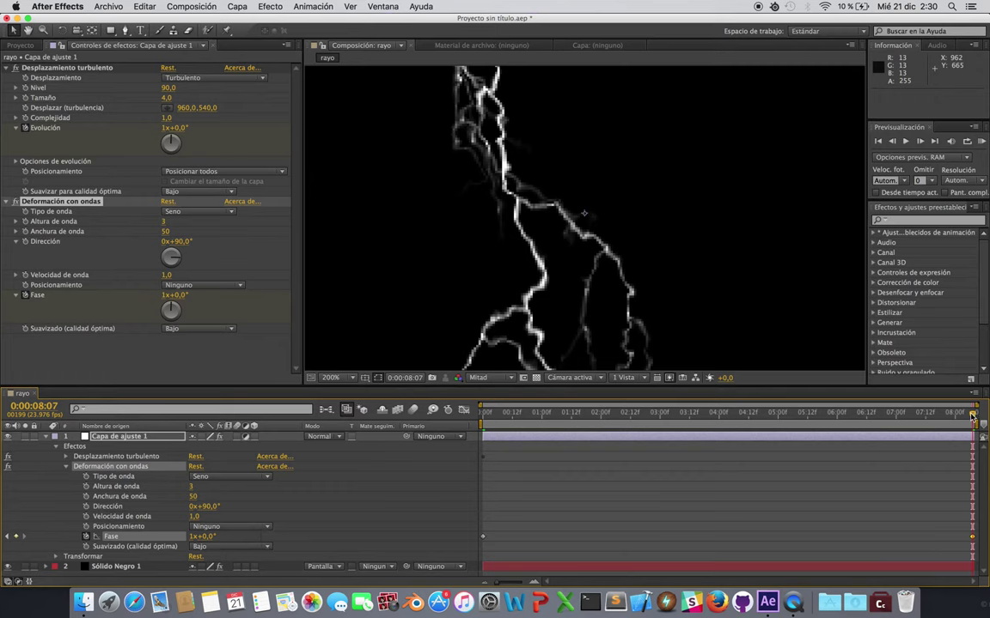
pyautogui.moveTo(973, 415); pyautogui.dragTo(883, 415)
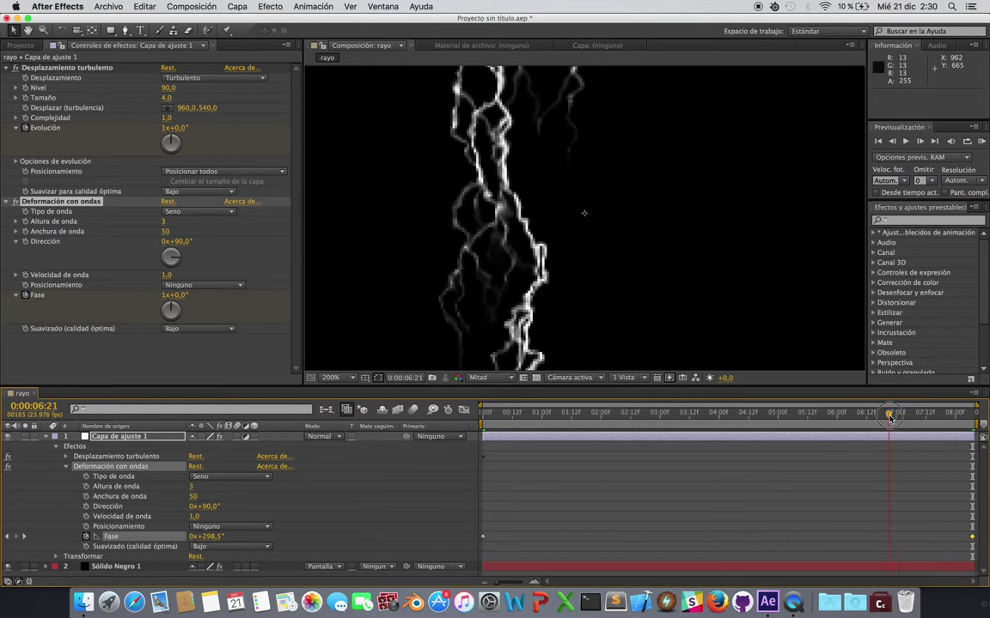
pyautogui.press('Home')
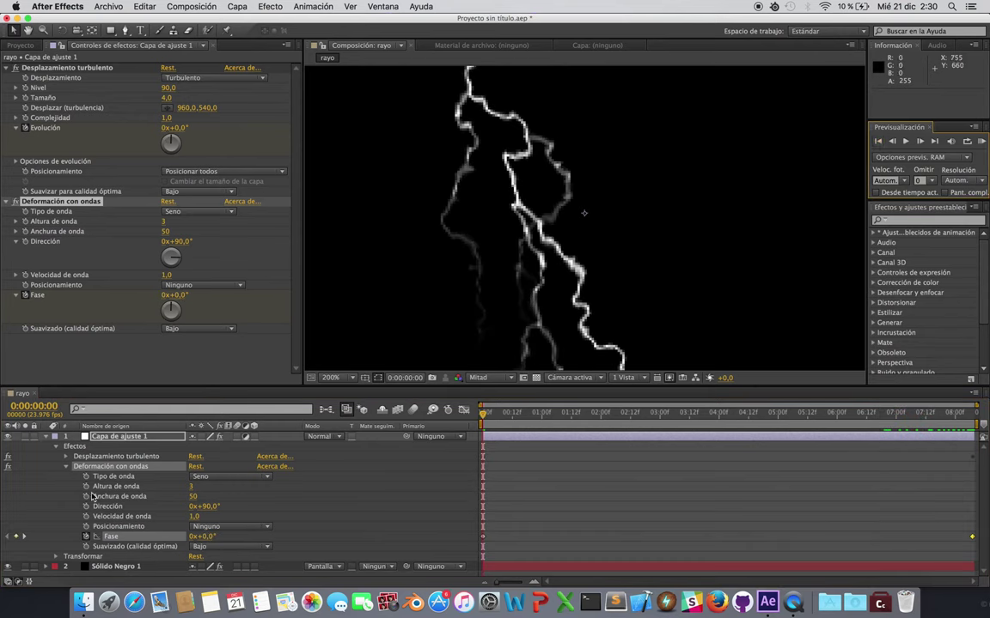
pyautogui.click(67, 465)
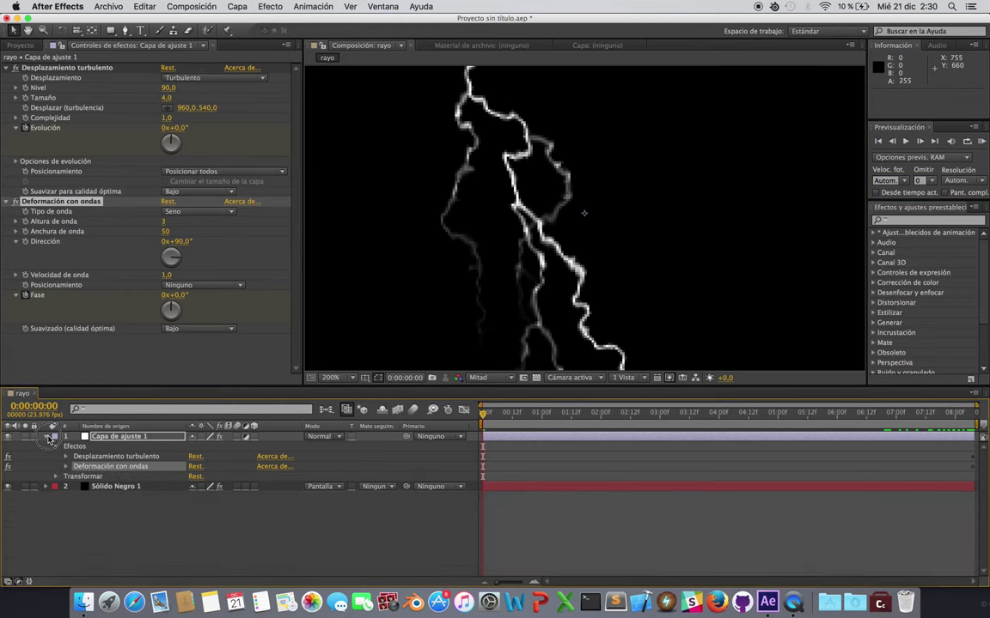
# - Add a new adjustment layer, Capa de ajuste 2, with Pantalla blending
pyautogui.click(45, 436)
pyautogui.rightClick(129, 460)
pyautogui.moveTo(140, 467)
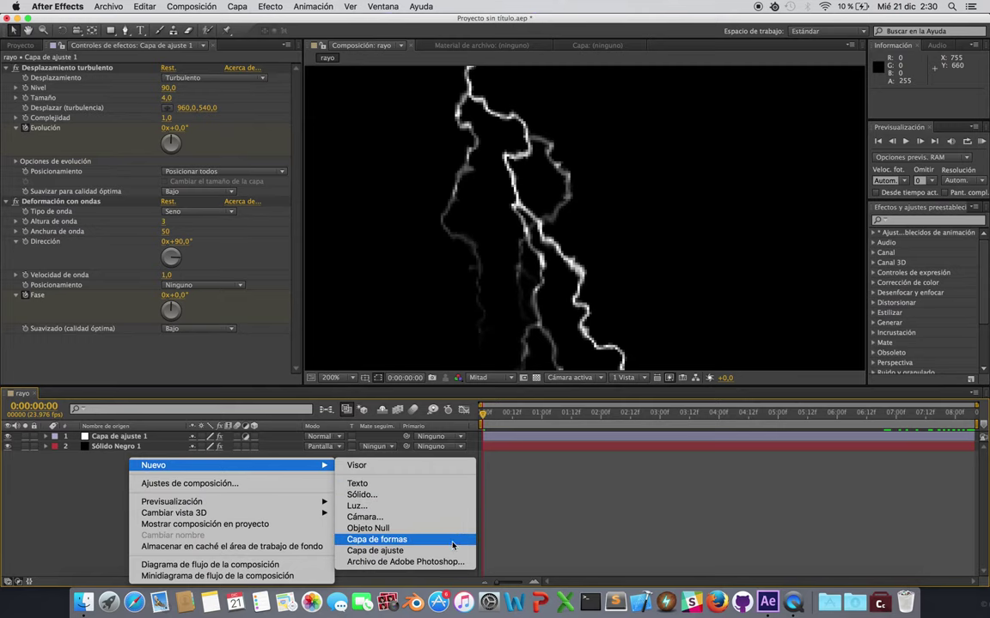
pyautogui.click(403, 550)
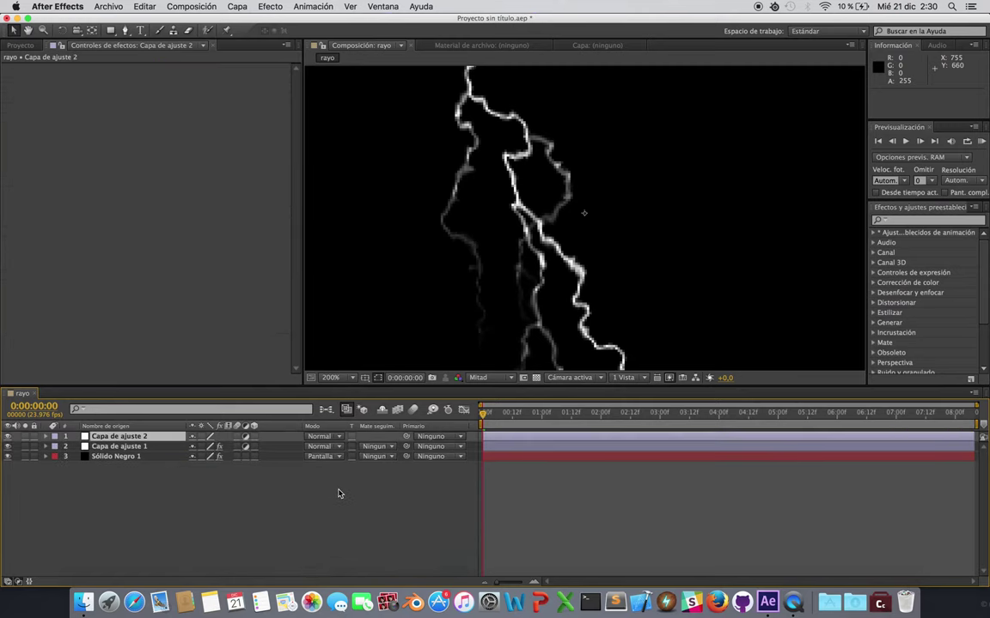
pyautogui.click(341, 446)
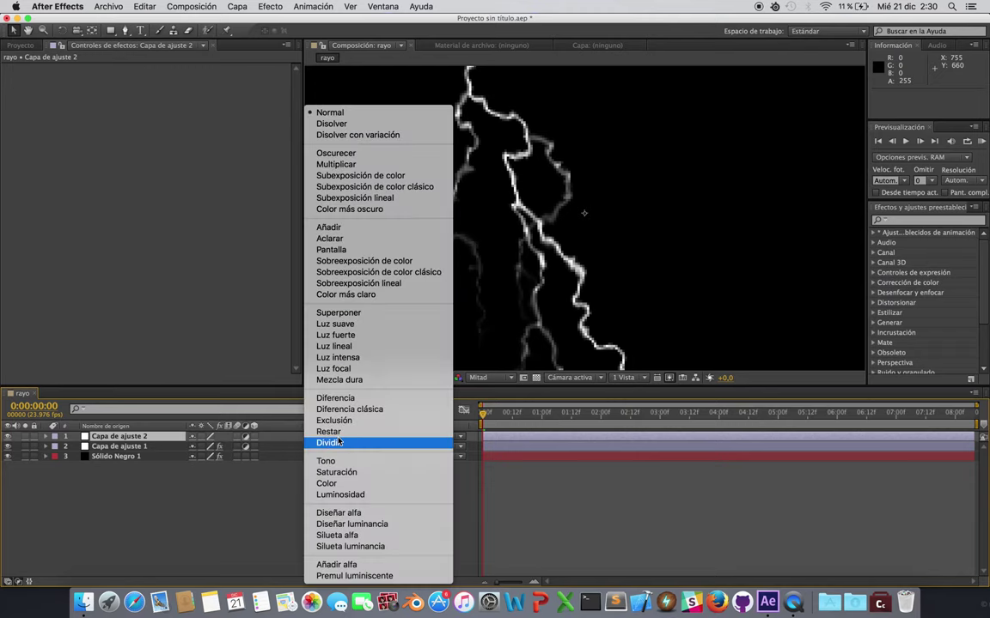
pyautogui.click(336, 249)
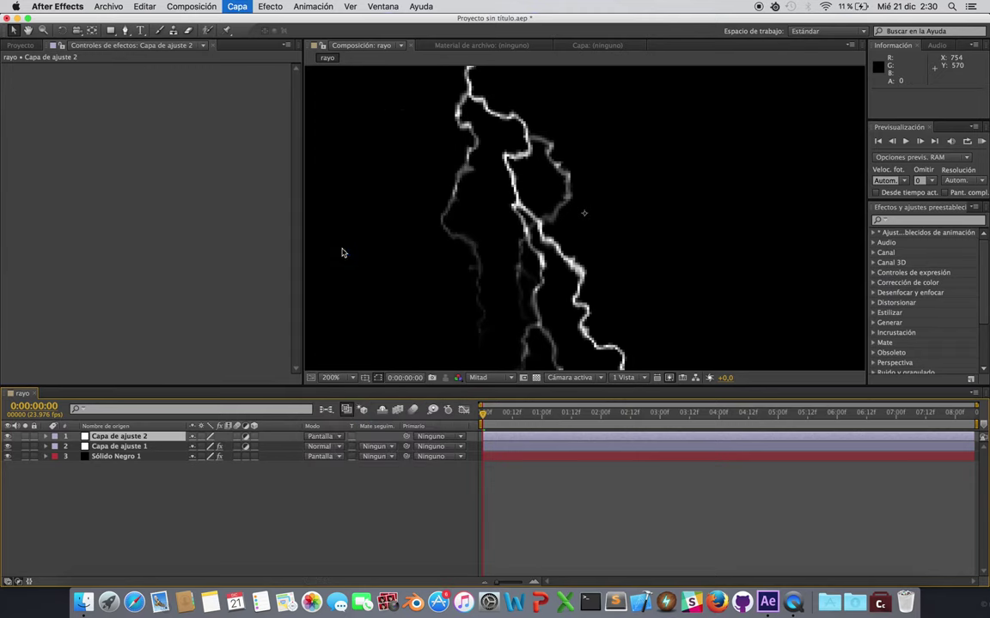
# - Apply Desenfocar y enfocar > Desenfoque rápido to Capa de ajuste 2 and reveal its settings
pyautogui.click(45, 436)
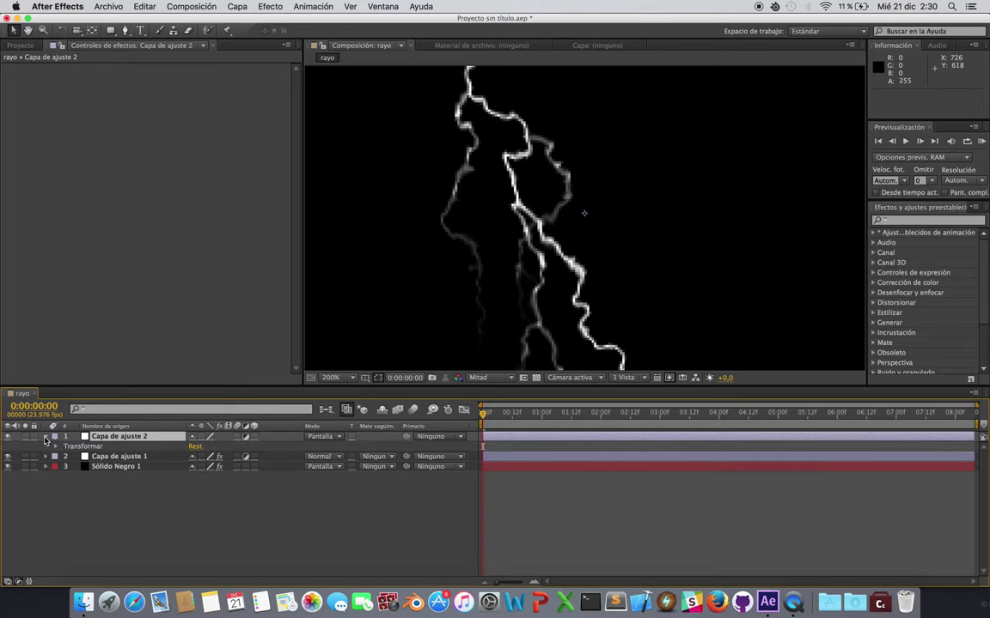
pyautogui.click(121, 438)
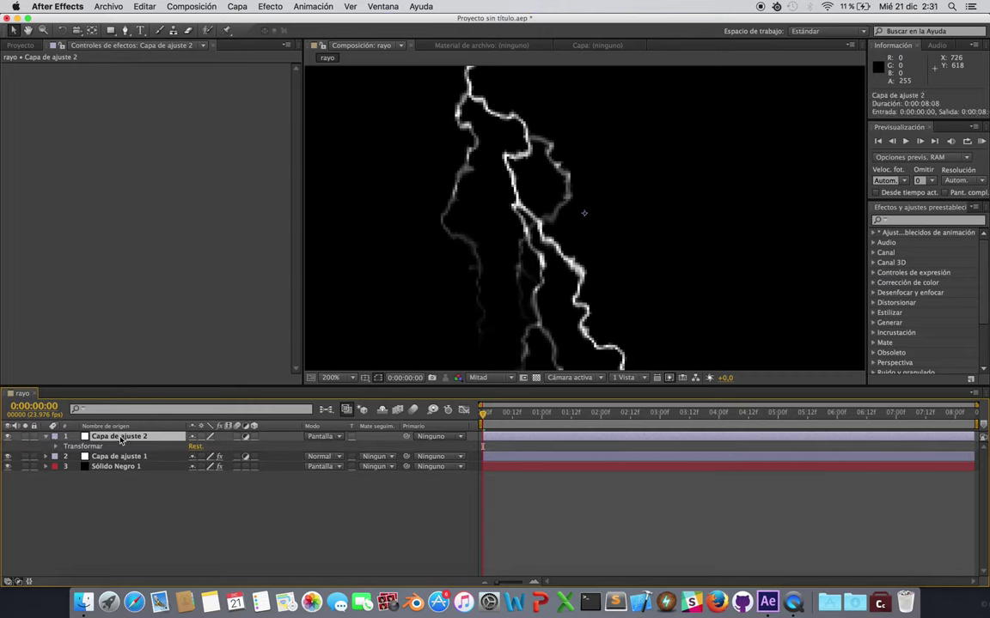
pyautogui.rightClick(121, 437)
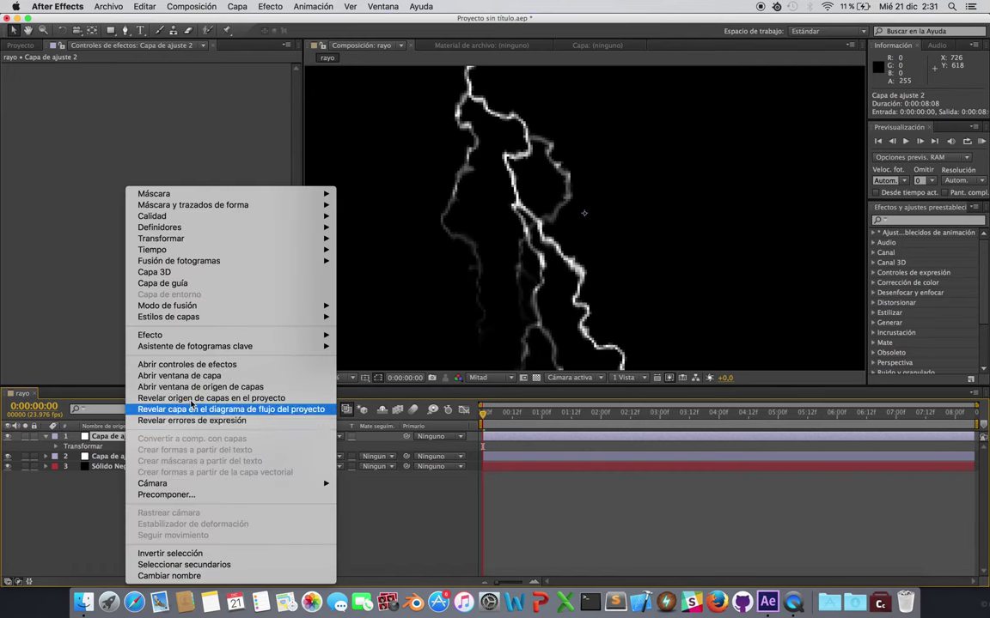
pyautogui.moveTo(213, 335)
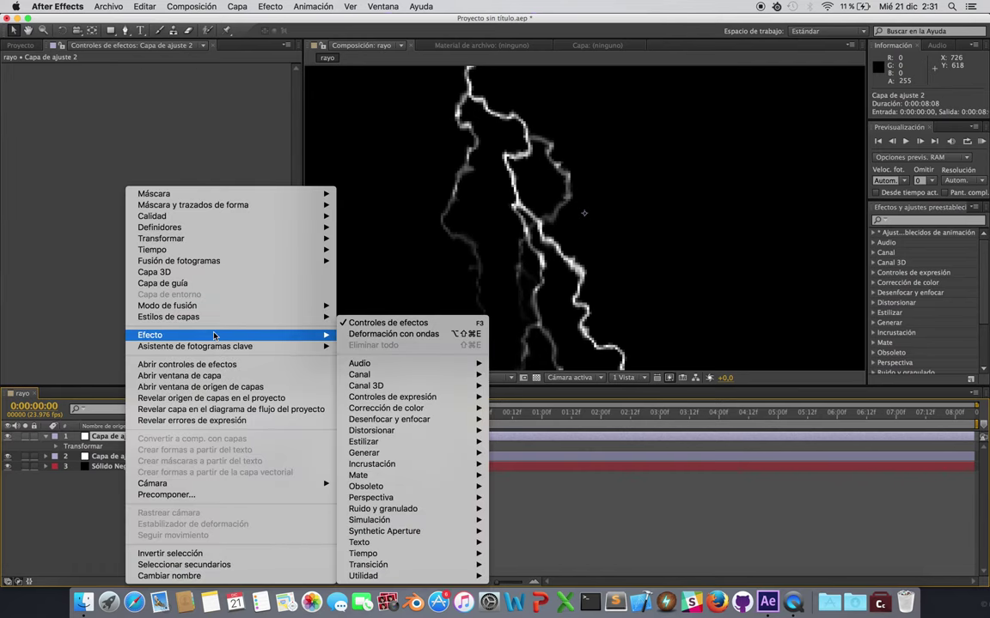
pyautogui.moveTo(408, 424)
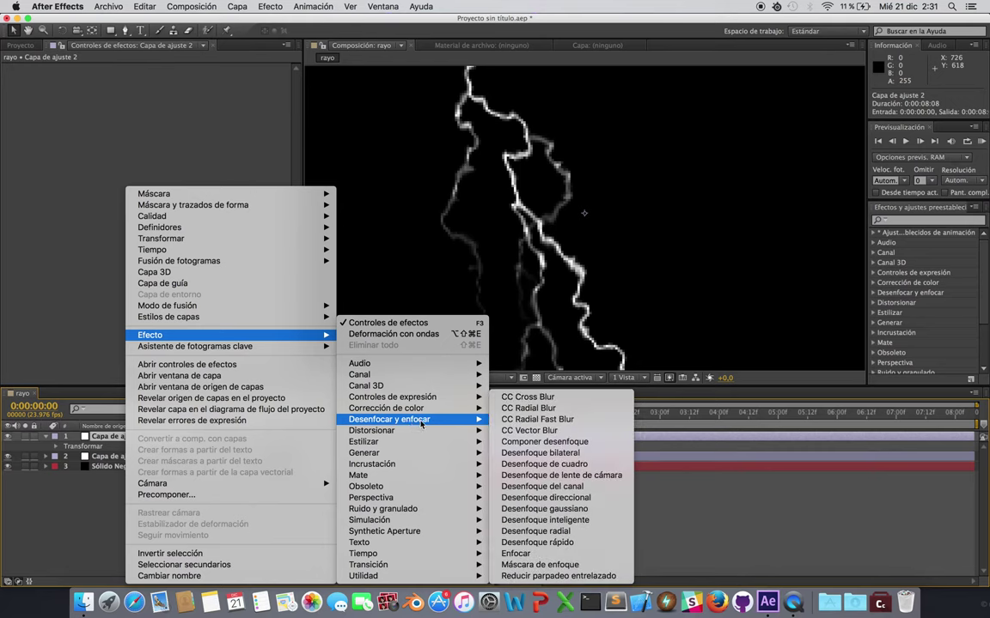
pyautogui.click(594, 544)
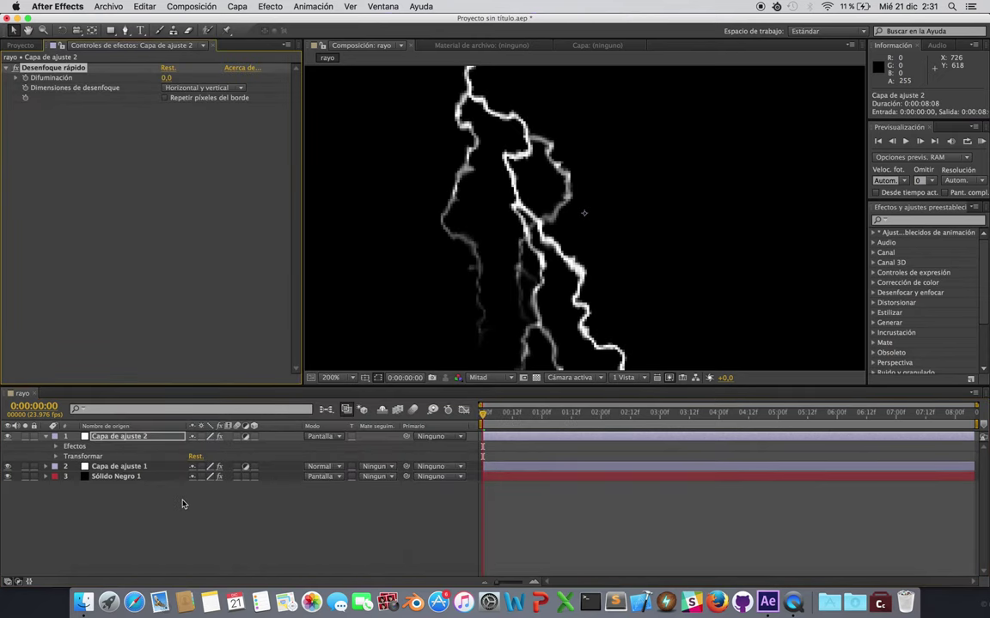
pyautogui.click(57, 448)
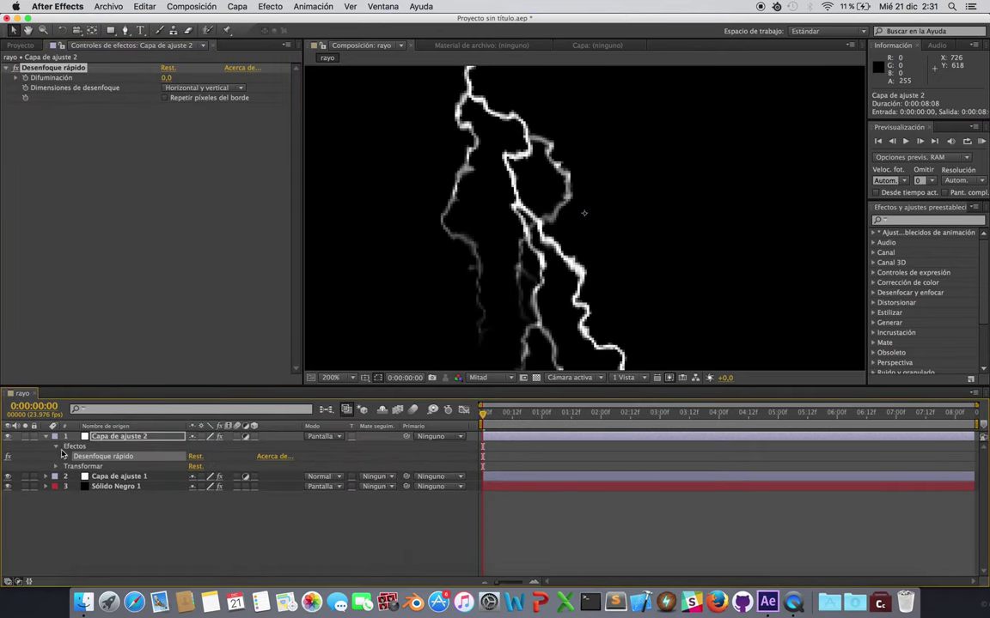
pyautogui.click(65, 456)
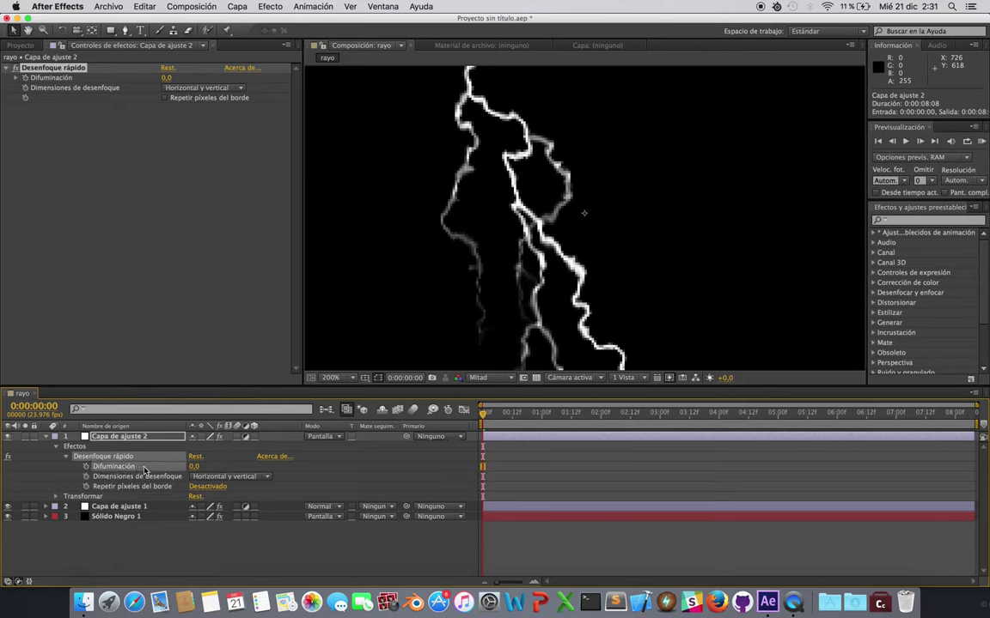
# - Set Difuminación to 8 and turn on Repetir píxeles del borde
pyautogui.click(195, 466)
pyautogui.write('8')
pyautogui.press('Return')
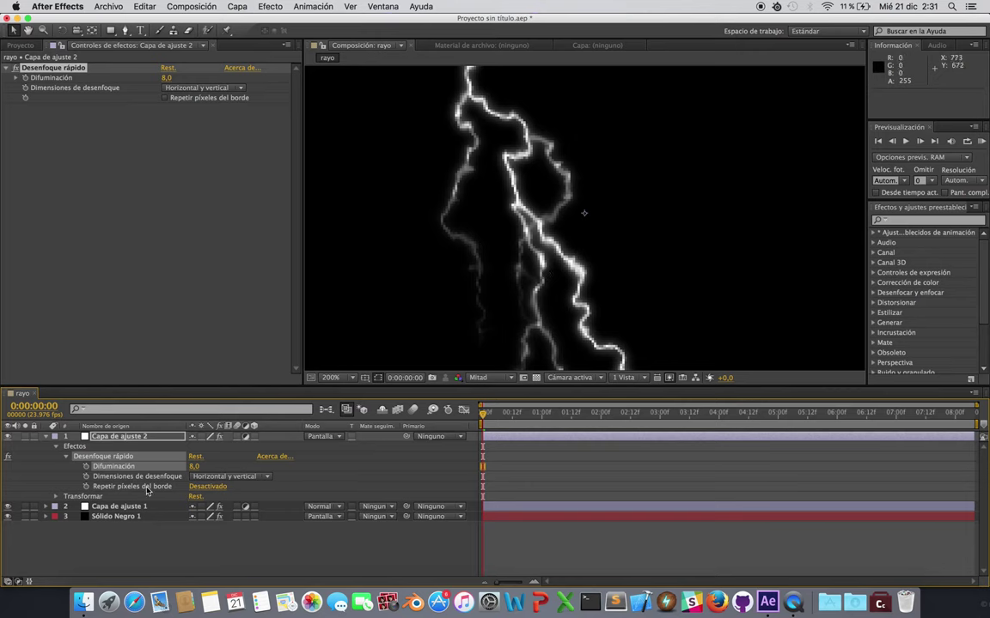
pyautogui.click(130, 487)
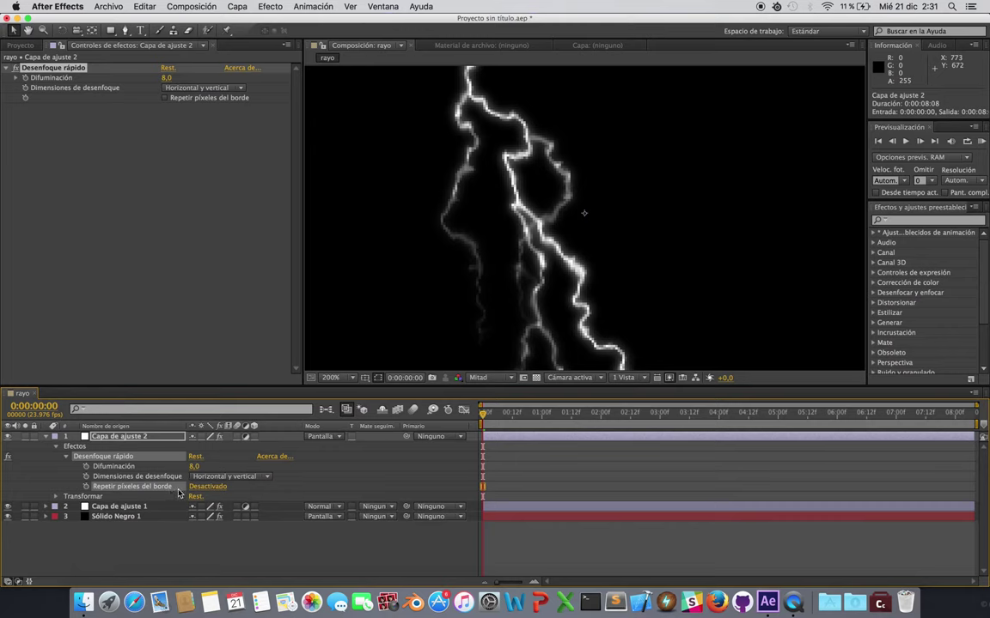
pyautogui.click(208, 487)
pyautogui.click(56, 446)
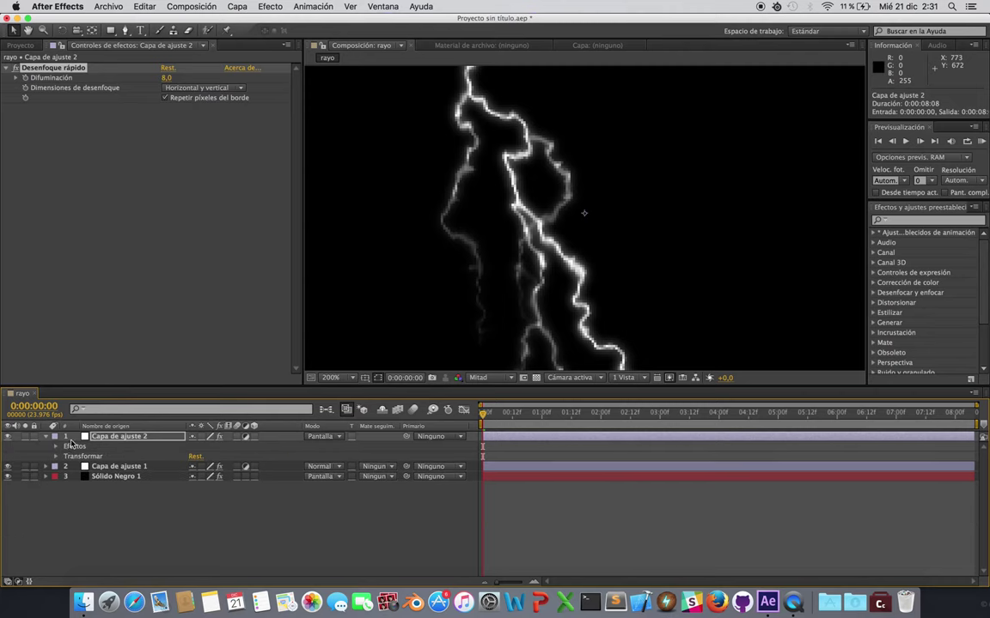
# - Add a new adjustment layer, Capa de ajuste 3, and set its mode to Pantalla
pyautogui.click(45, 436)
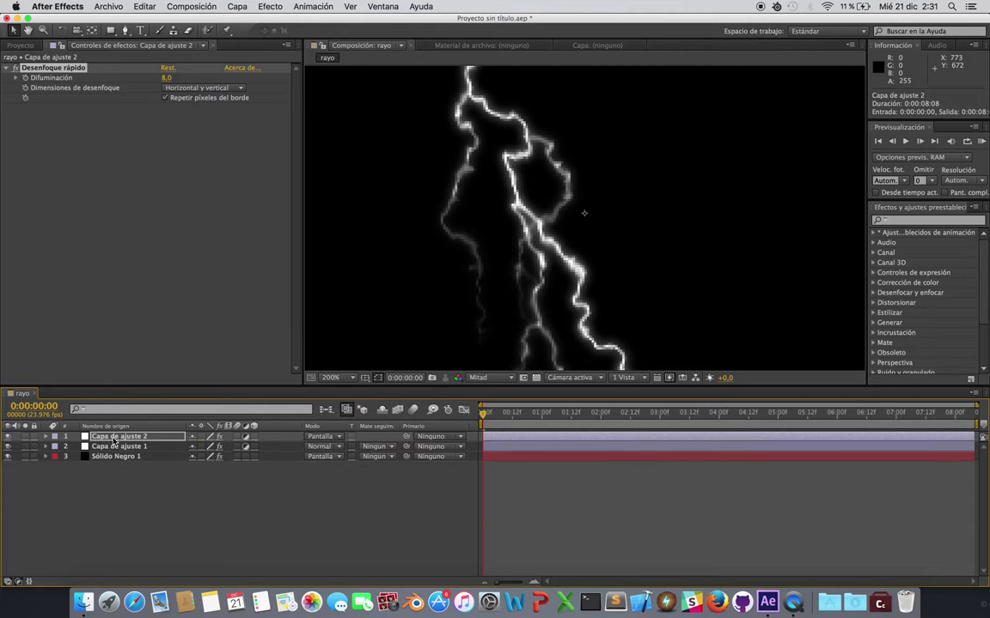
pyautogui.click(116, 479)
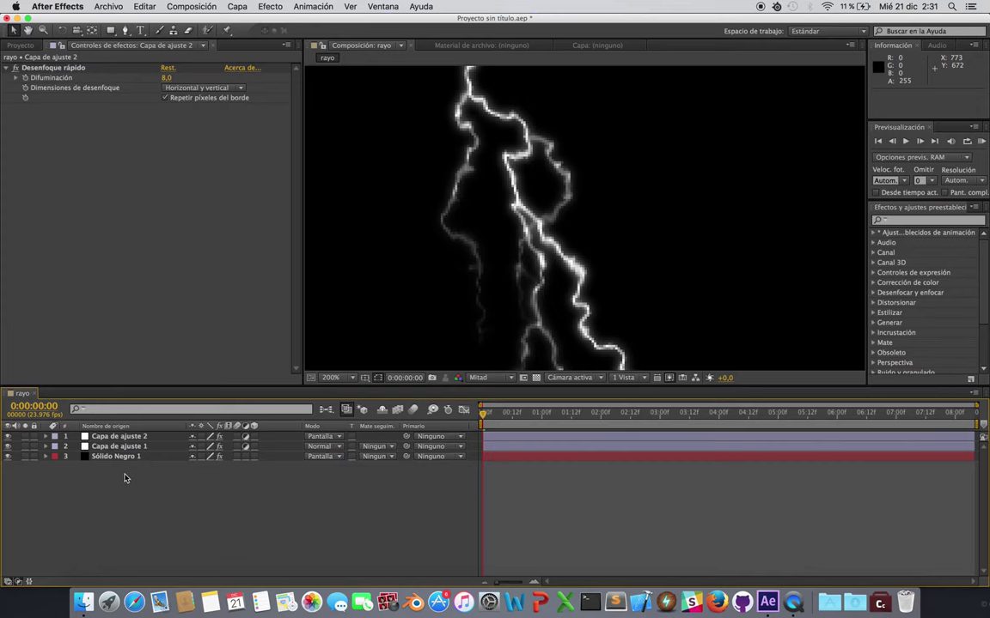
pyautogui.rightClick(125, 479)
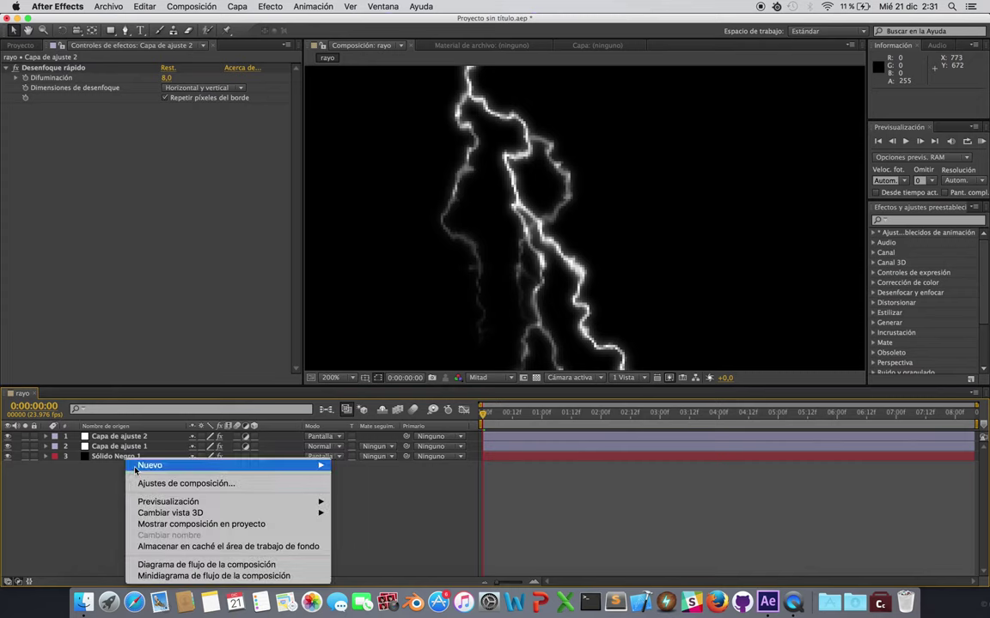
pyautogui.moveTo(309, 464)
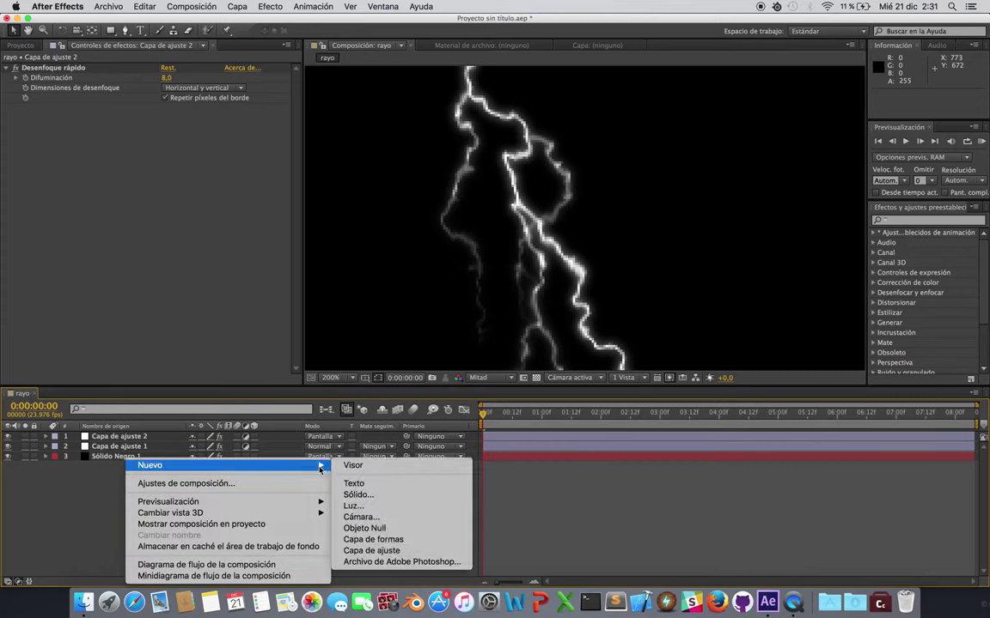
pyautogui.click(384, 551)
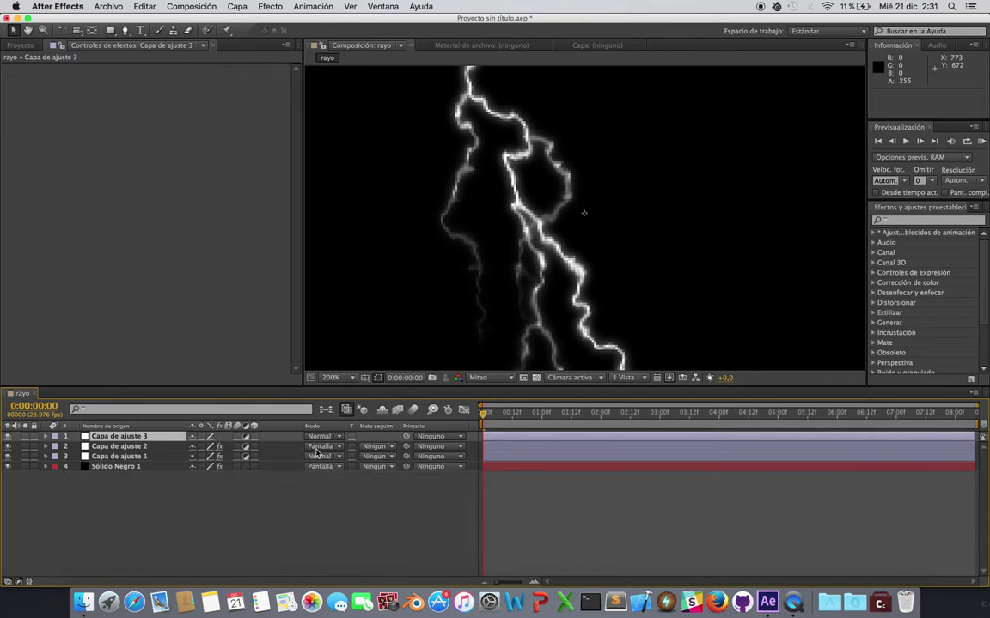
pyautogui.click(319, 437)
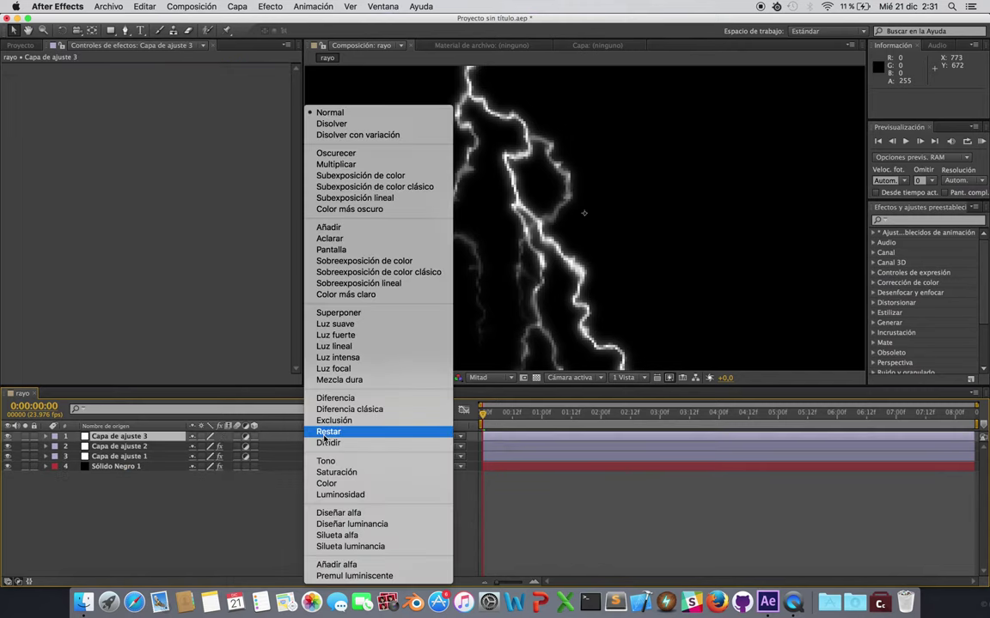
pyautogui.click(347, 250)
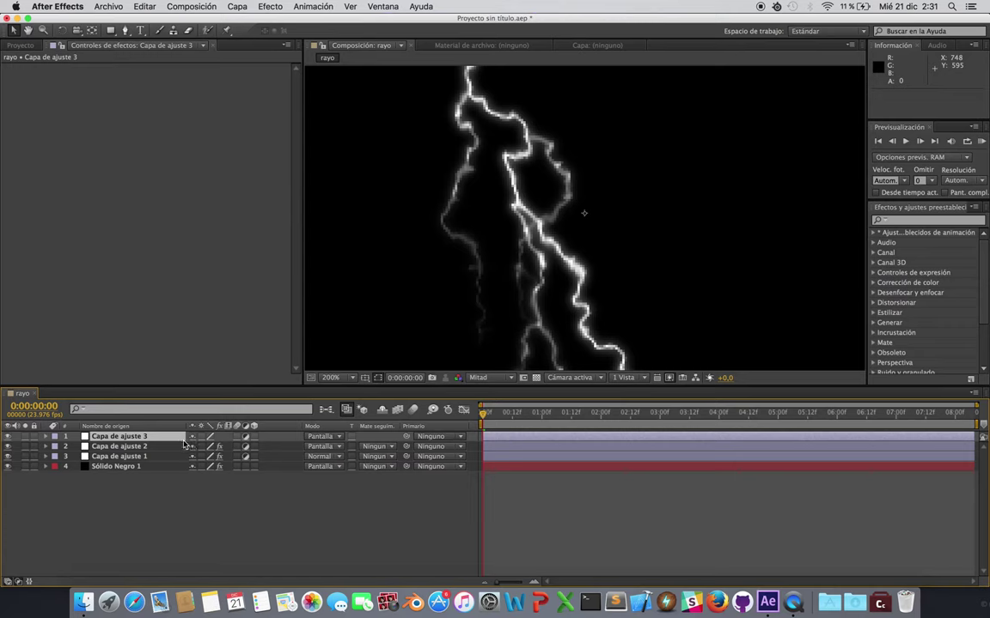
# - Select Capa de ajuste 2's Desenfoque rápido effect, then select Capa de ajuste 3
pyautogui.click(47, 438)
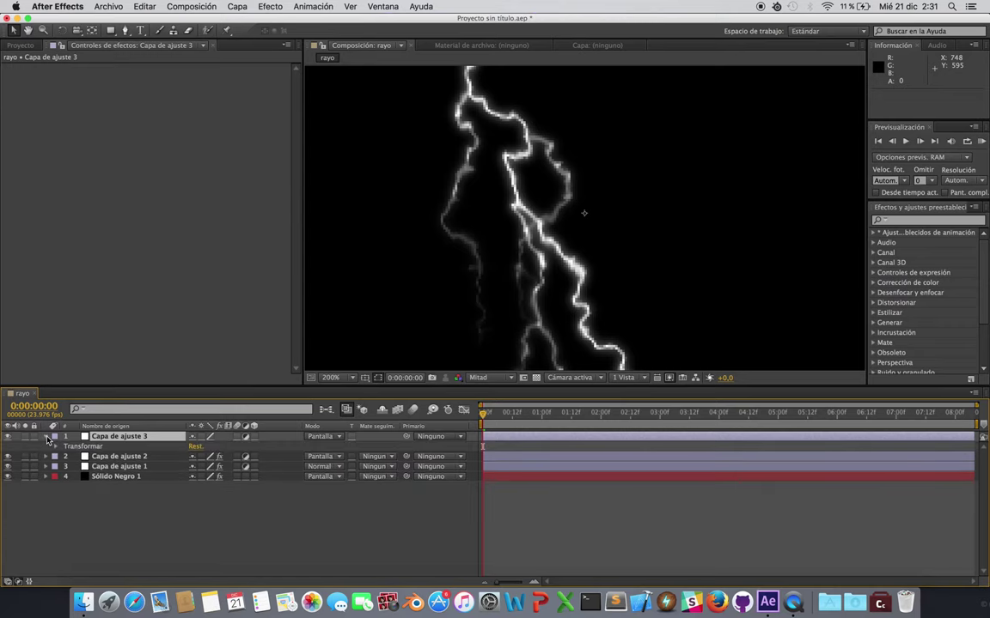
pyautogui.rightClick(147, 439)
pyautogui.click(141, 441)
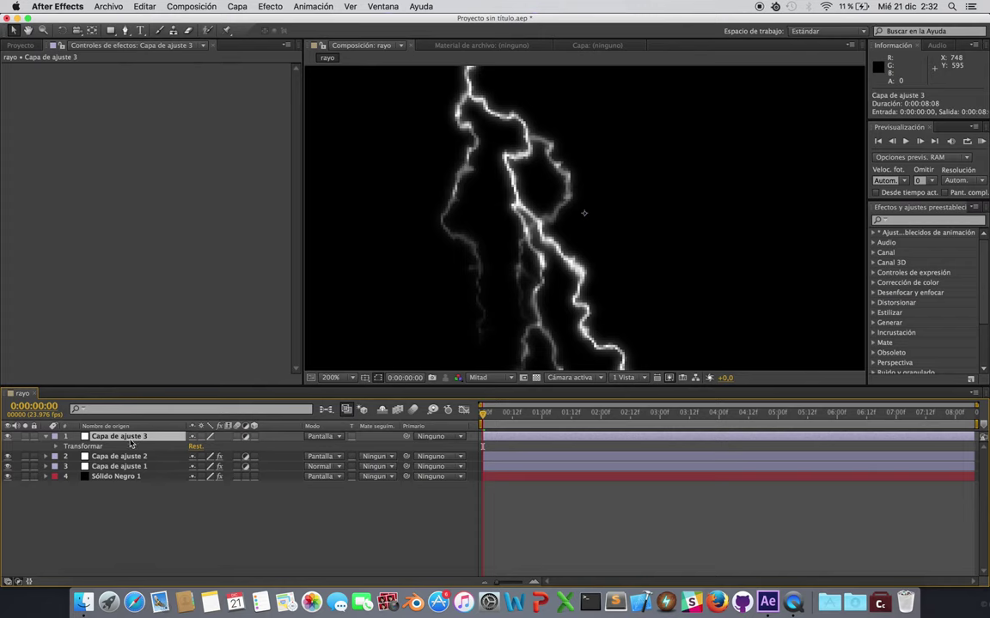
pyautogui.click(46, 457)
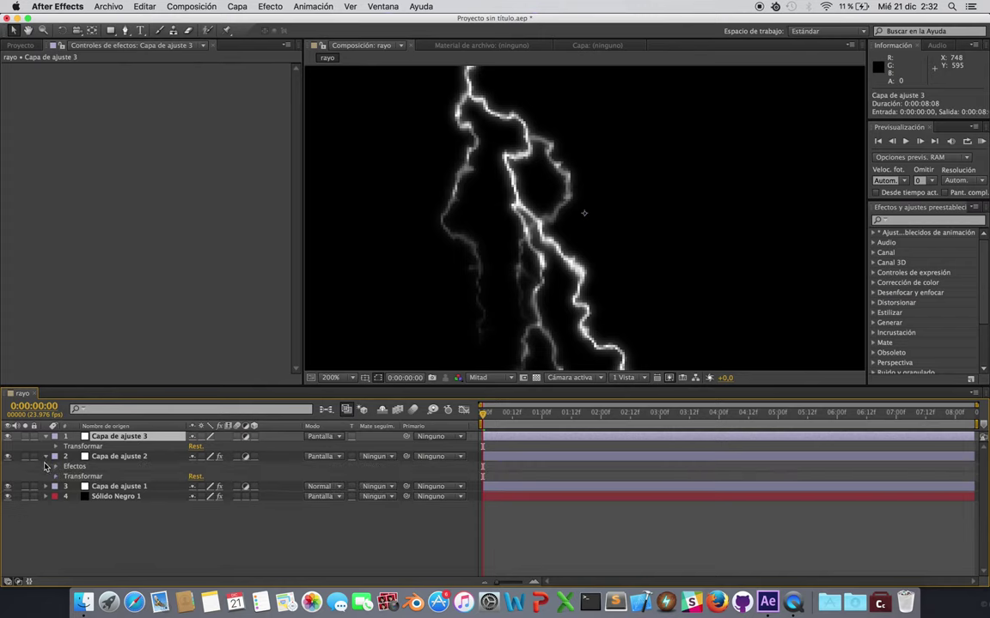
pyautogui.click(56, 467)
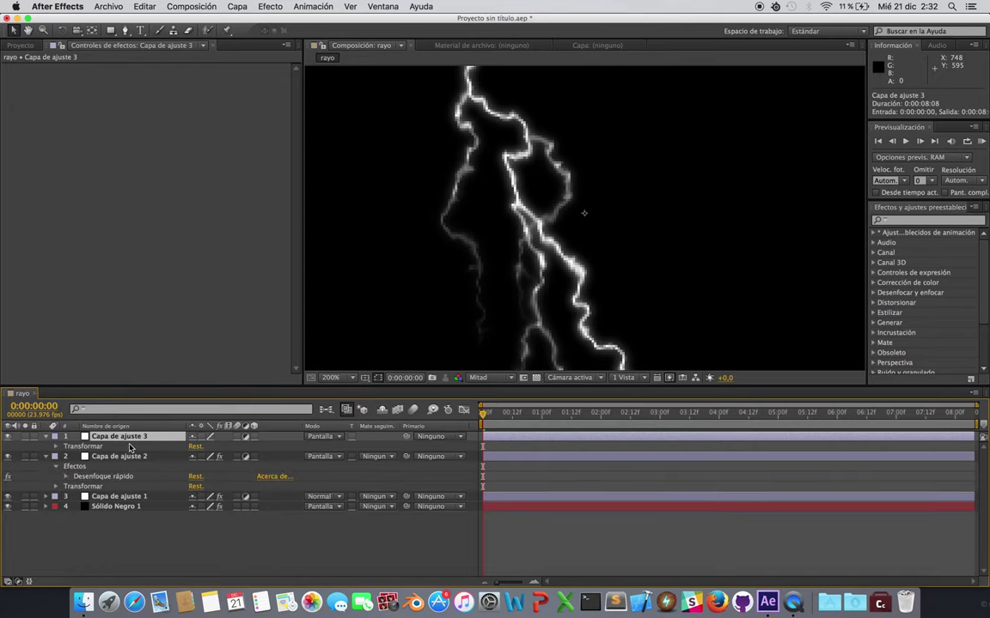
pyautogui.click(119, 478)
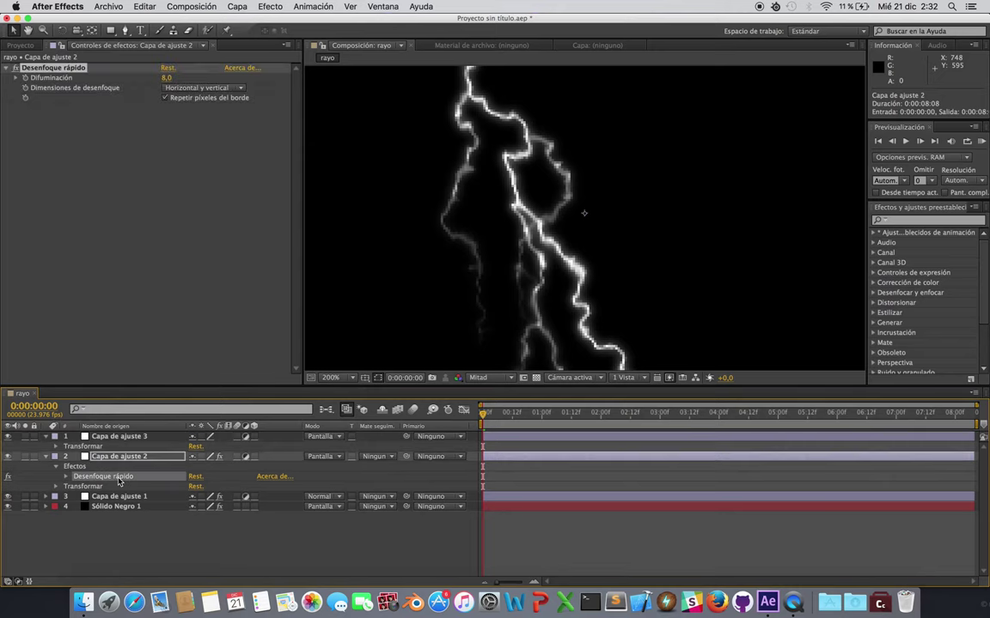
pyautogui.rightClick(119, 482)
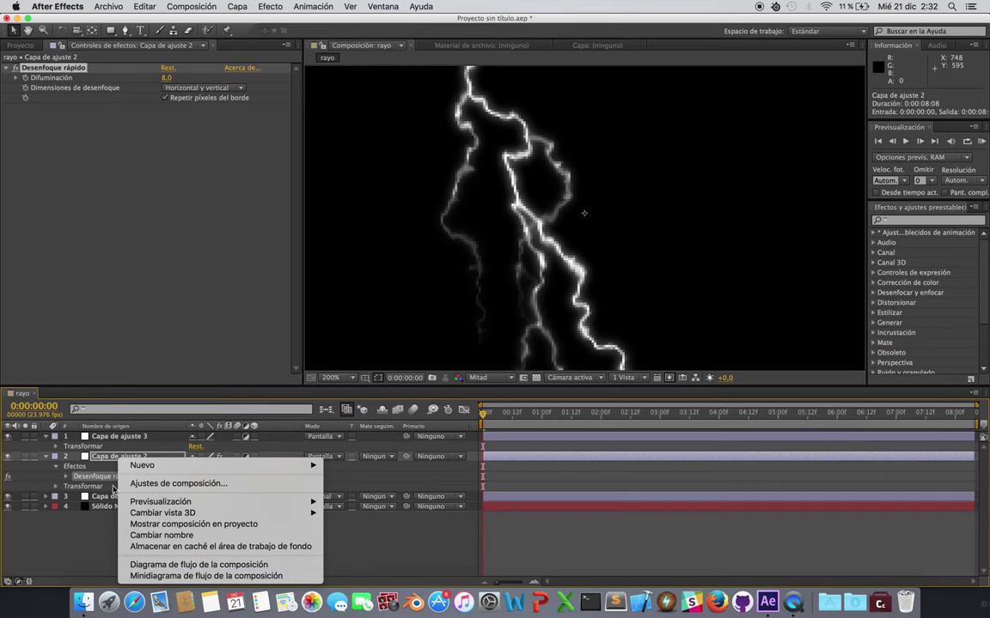
pyautogui.click(112, 489)
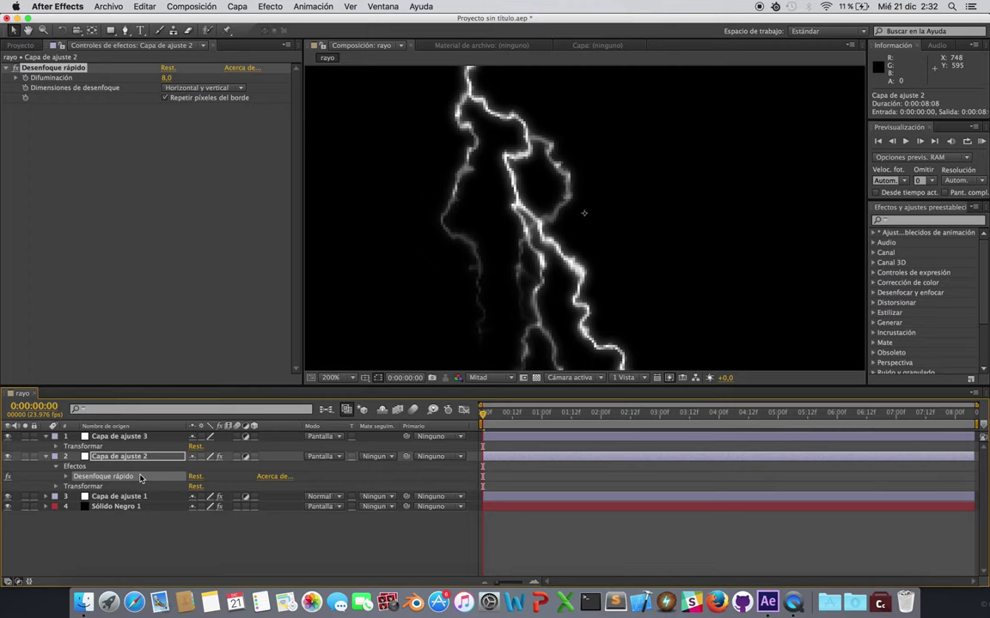
pyautogui.click(137, 438)
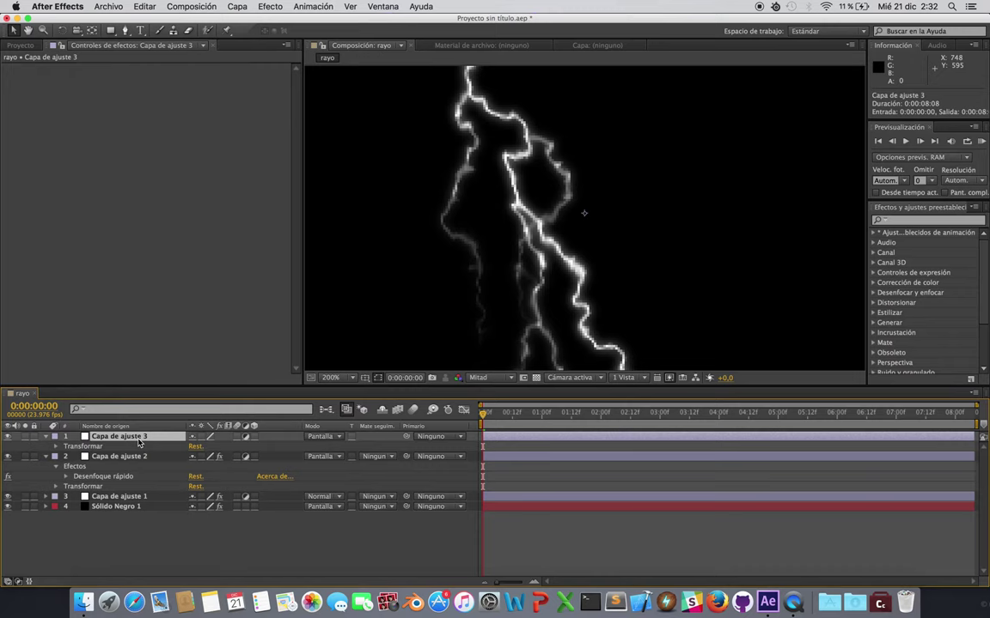
# - Paste Desenfoque rápido onto Capa de ajuste 3 and raise its Difuminación to 16
pyautogui.press('super+v')
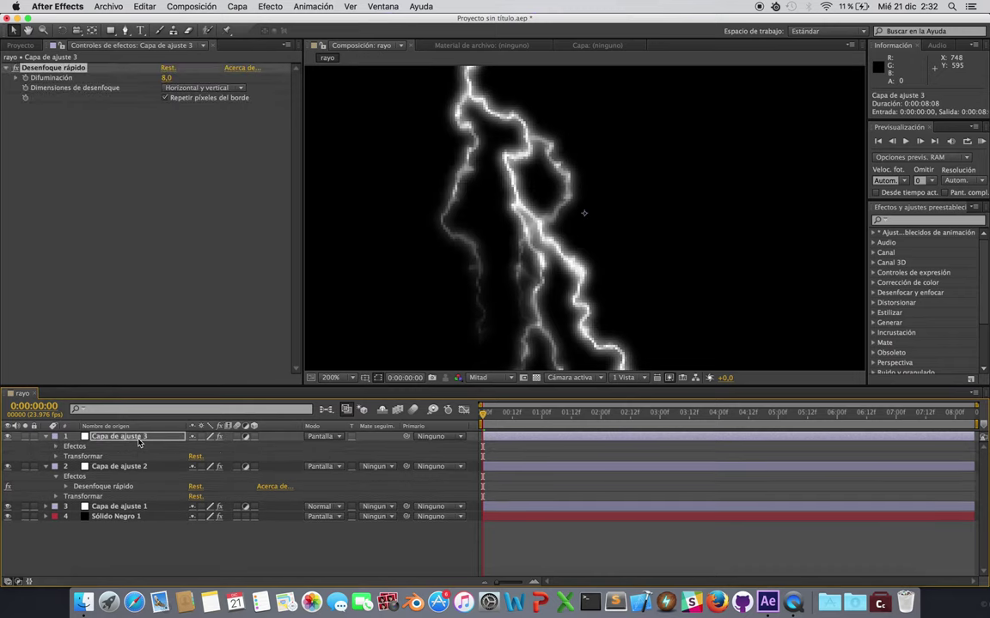
pyautogui.click(56, 447)
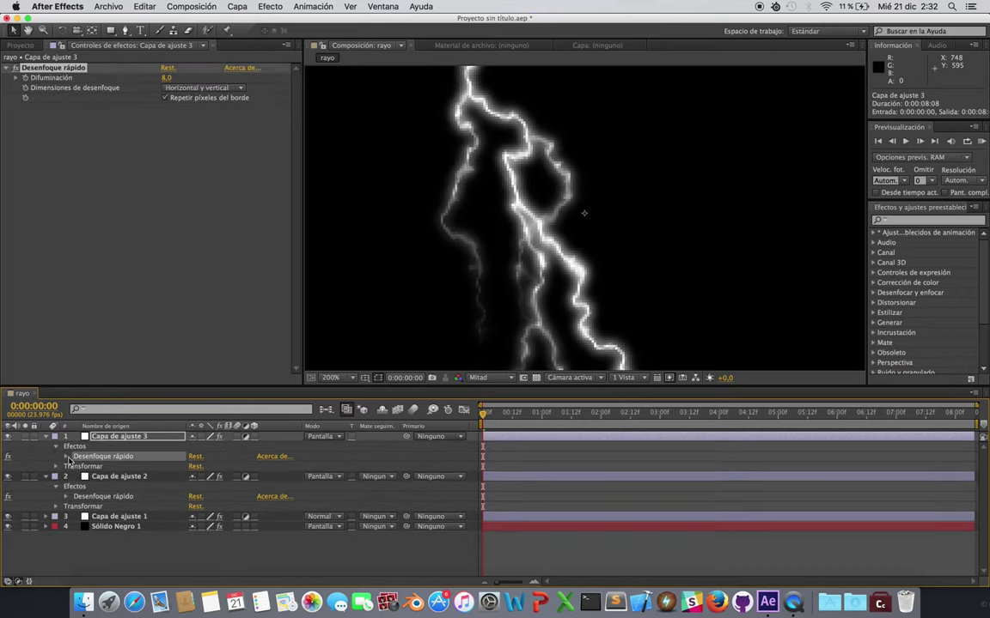
pyautogui.click(67, 456)
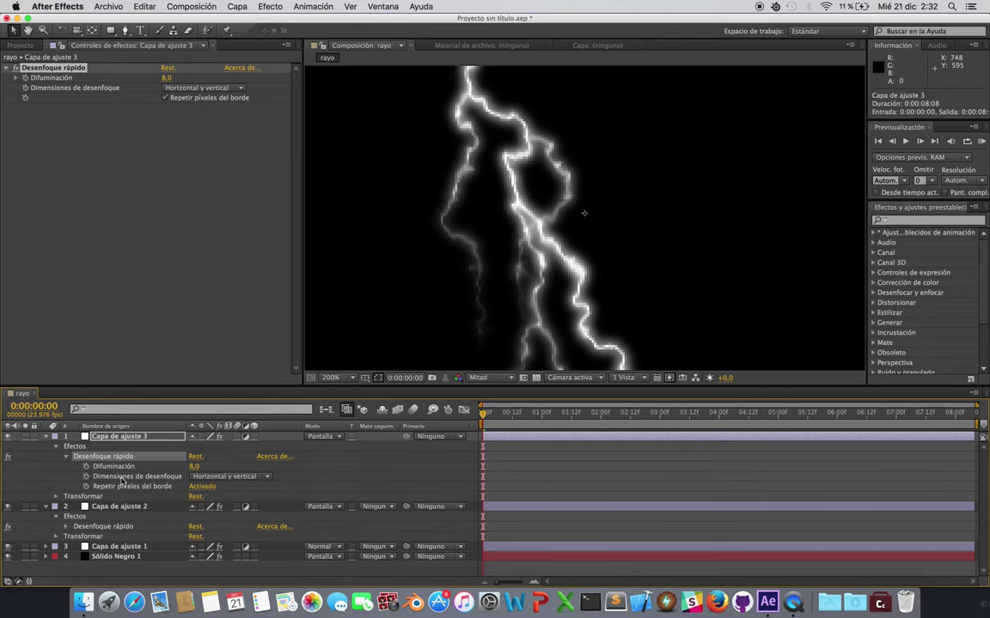
pyautogui.click(89, 527)
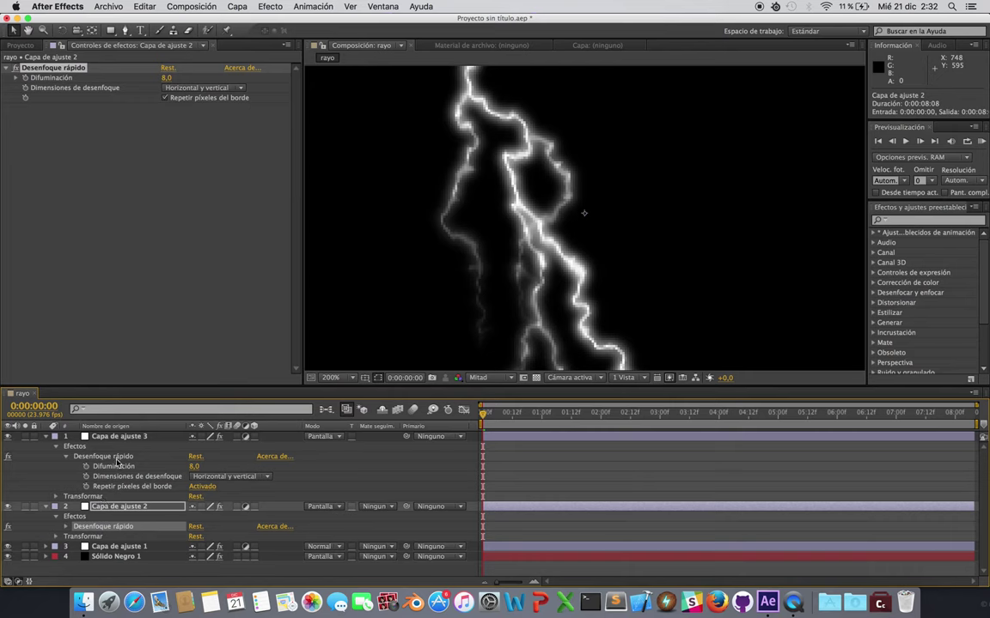
pyautogui.click(116, 458)
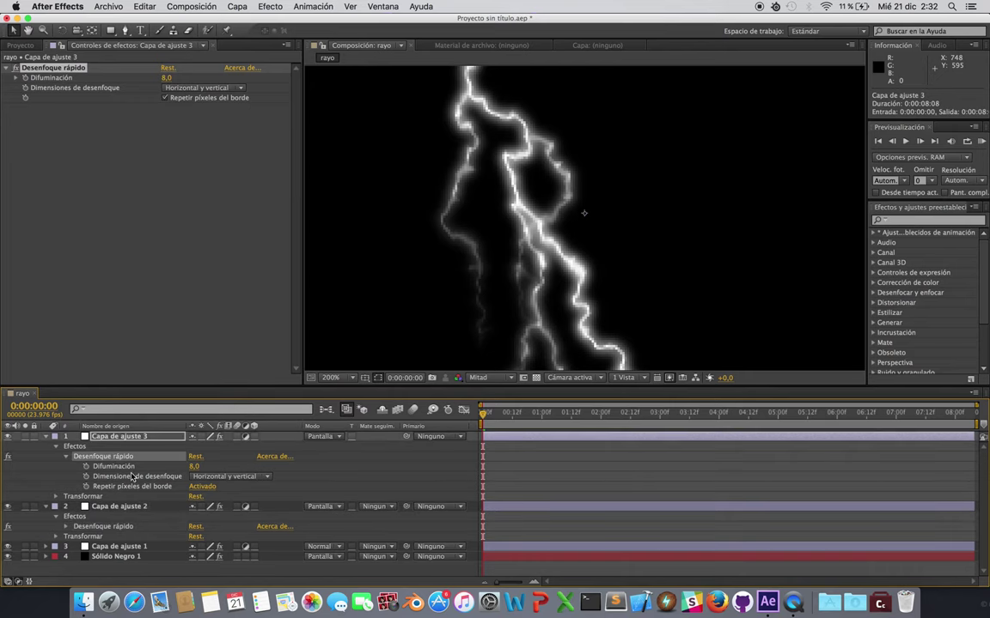
pyautogui.click(191, 468)
pyautogui.write('16')
pyautogui.press('Return')
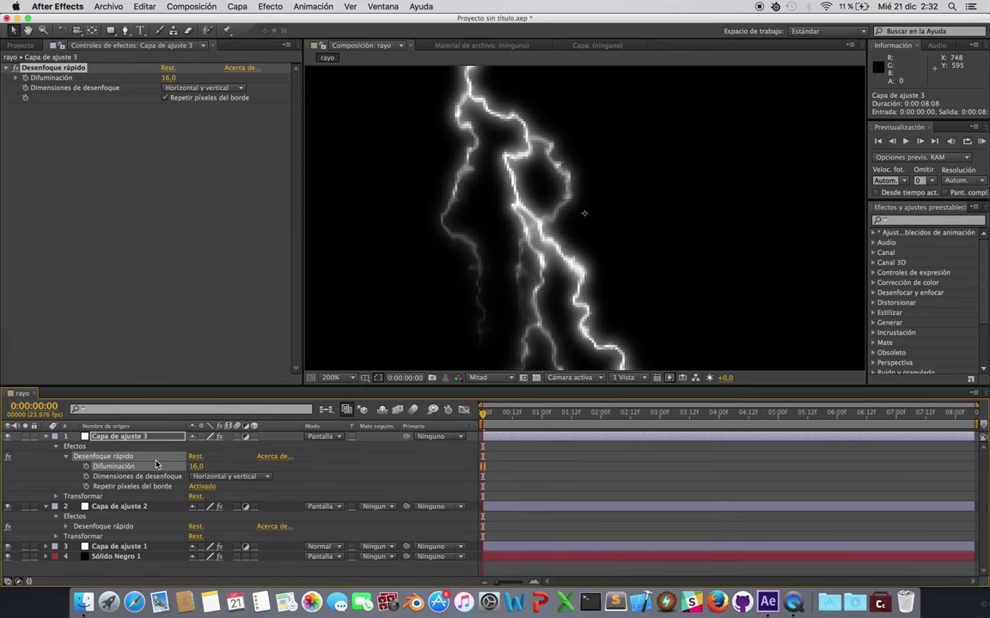
# - Apply Desenfoque rápido to the top layer, then collapse Capa de ajuste 3 and Capa de ajuste 2
pyautogui.rightClick(145, 460)
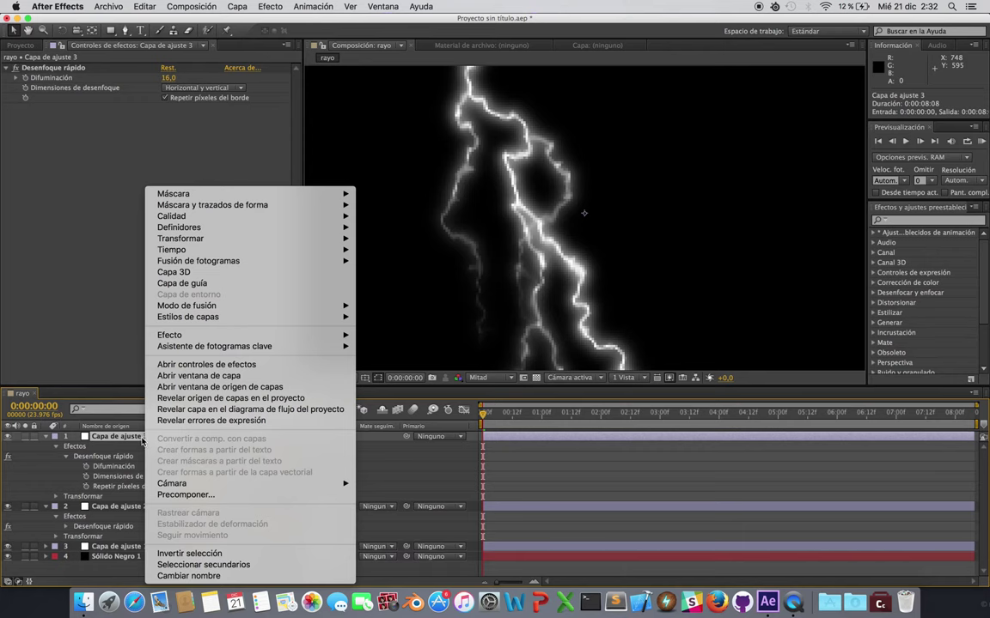
pyautogui.moveTo(179, 335)
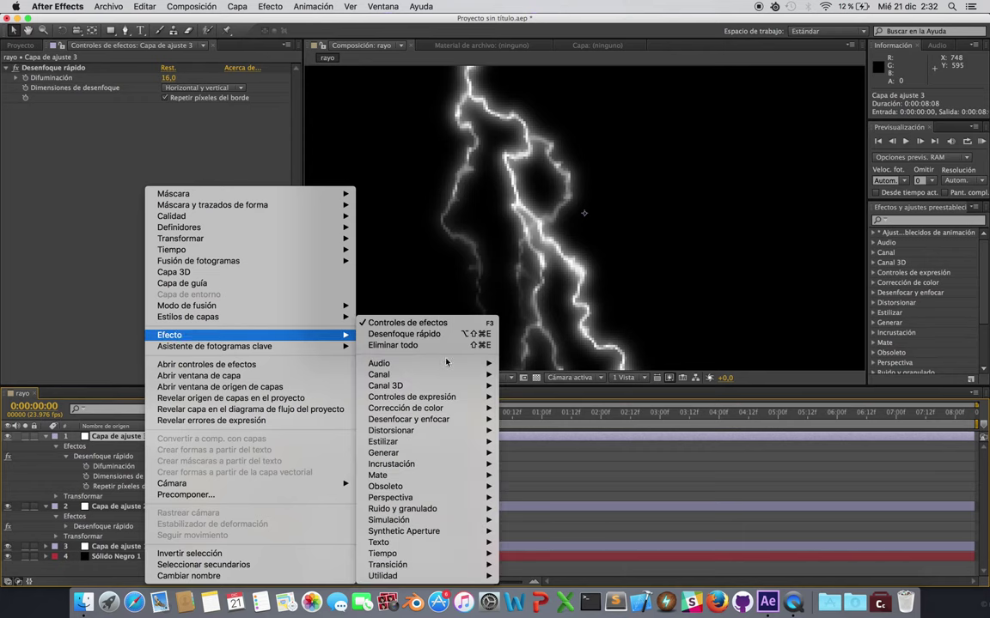
pyautogui.click(429, 434)
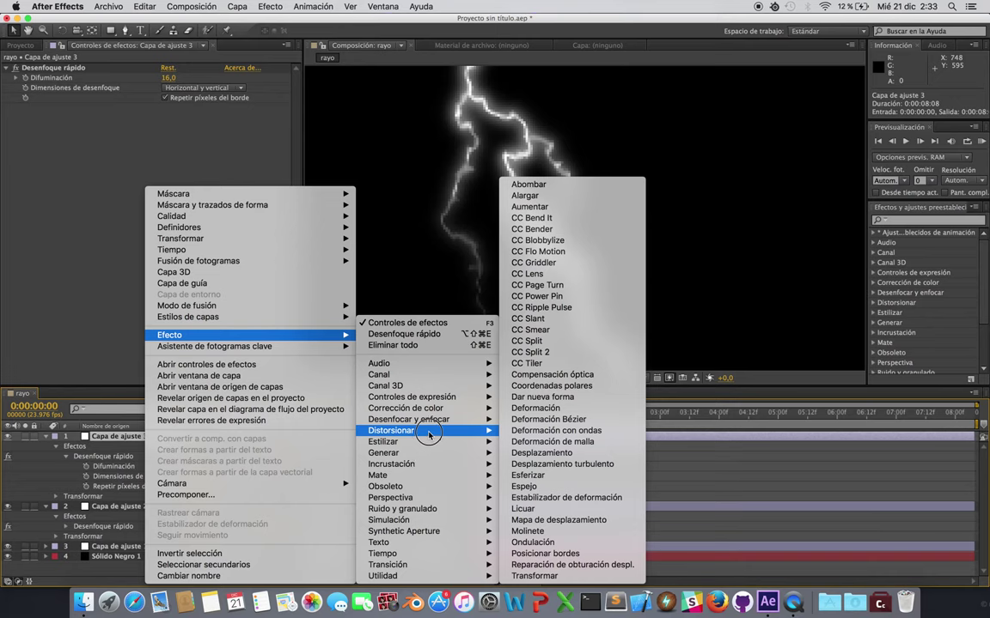
pyautogui.click(433, 421)
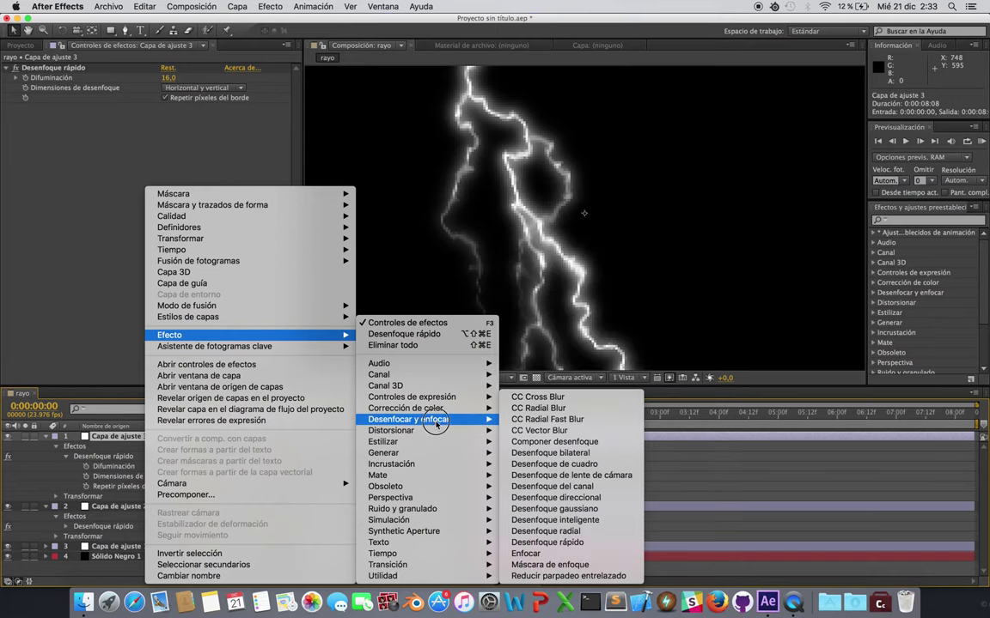
pyautogui.click(562, 545)
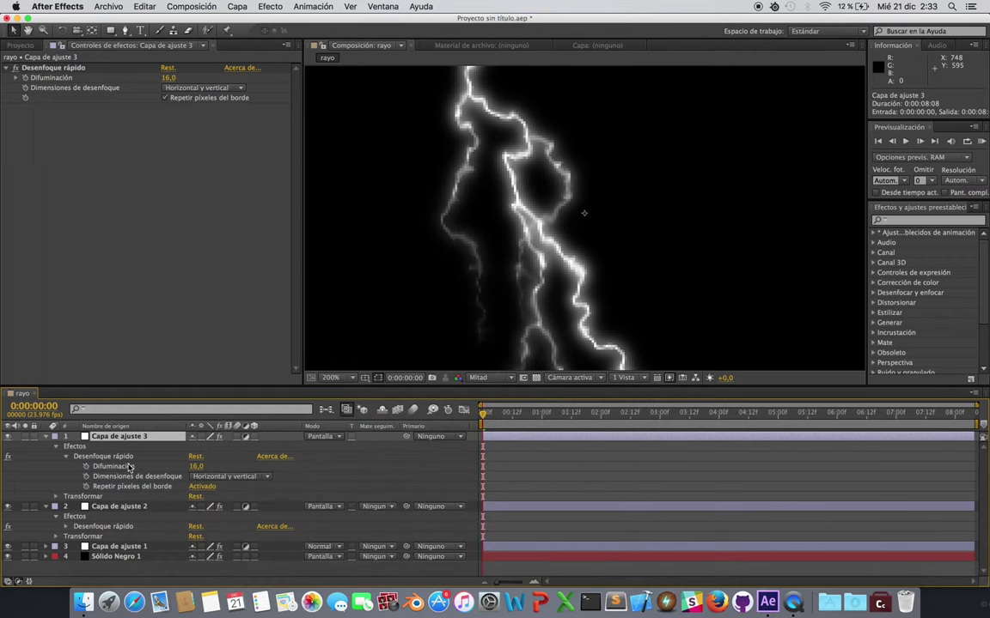
pyautogui.click(47, 437)
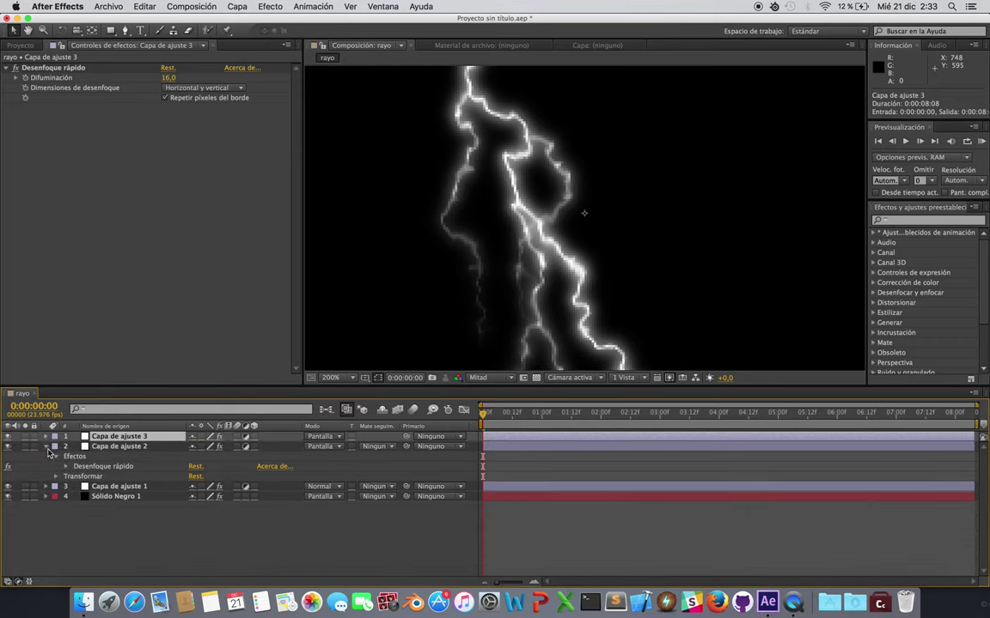
pyautogui.click(47, 447)
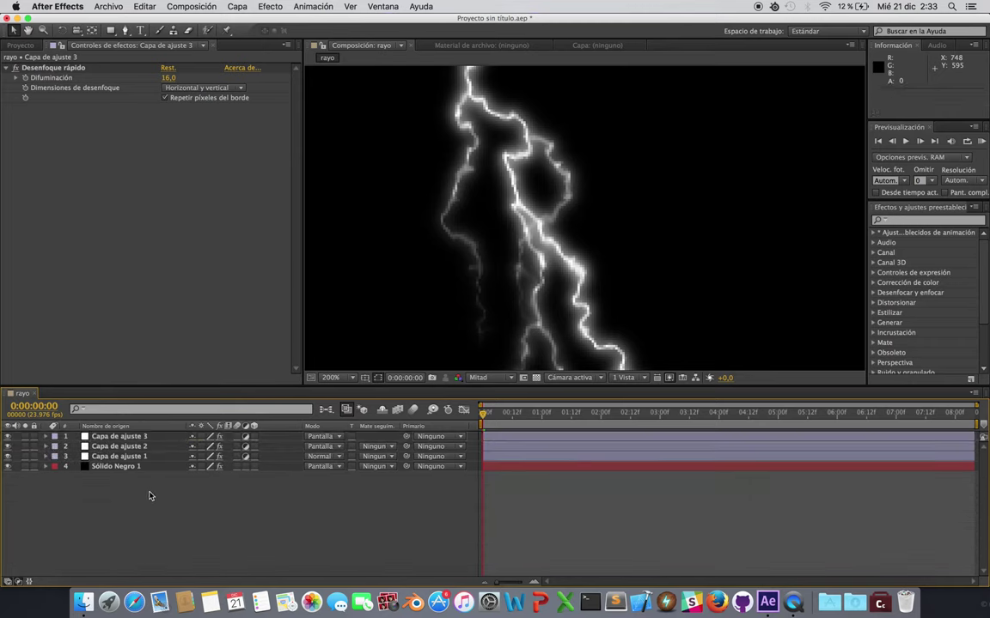
# - Add Capa de ajuste 4 in Pantalla blend mode and expand its properties
pyautogui.rightClick(150, 495)
pyautogui.moveTo(174, 469)
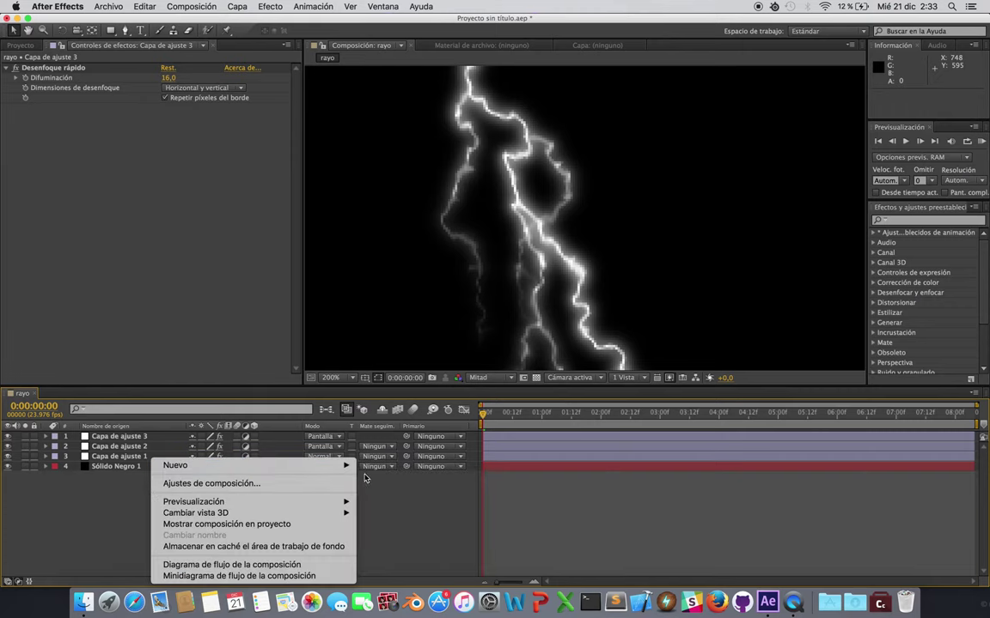
pyautogui.click(387, 557)
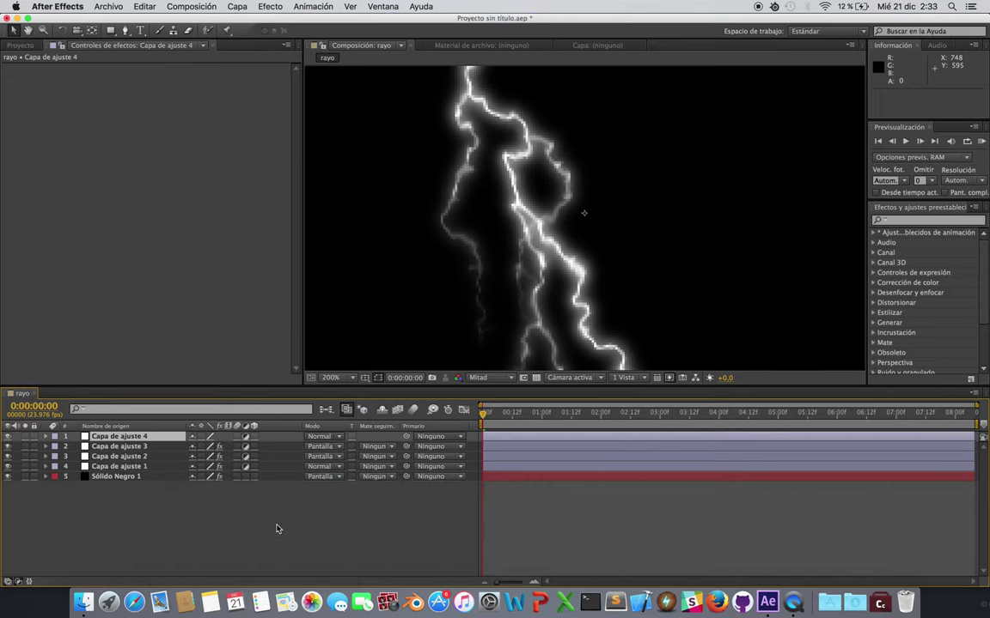
pyautogui.click(333, 436)
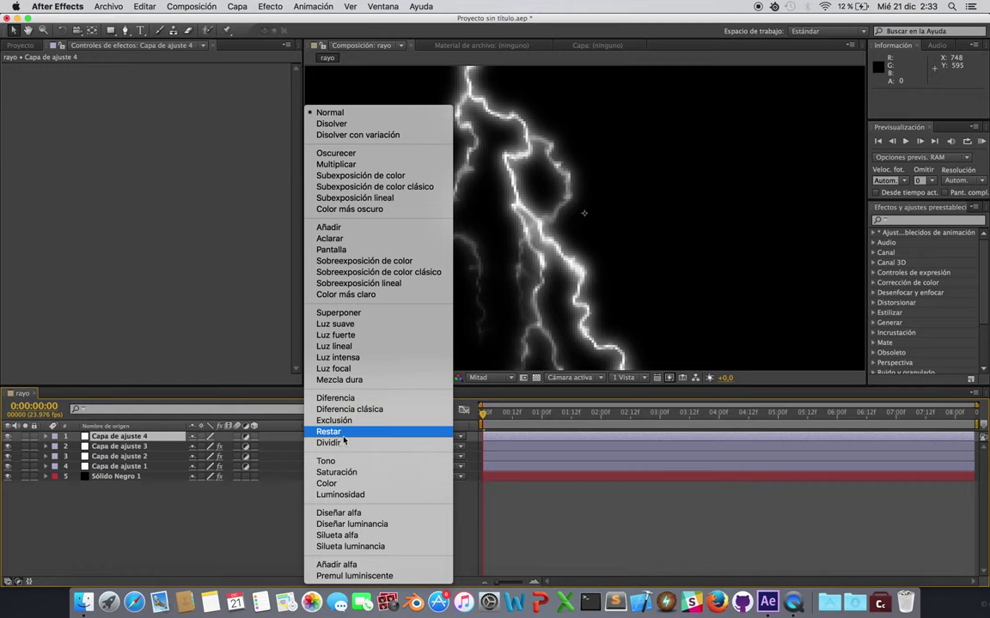
pyautogui.click(342, 250)
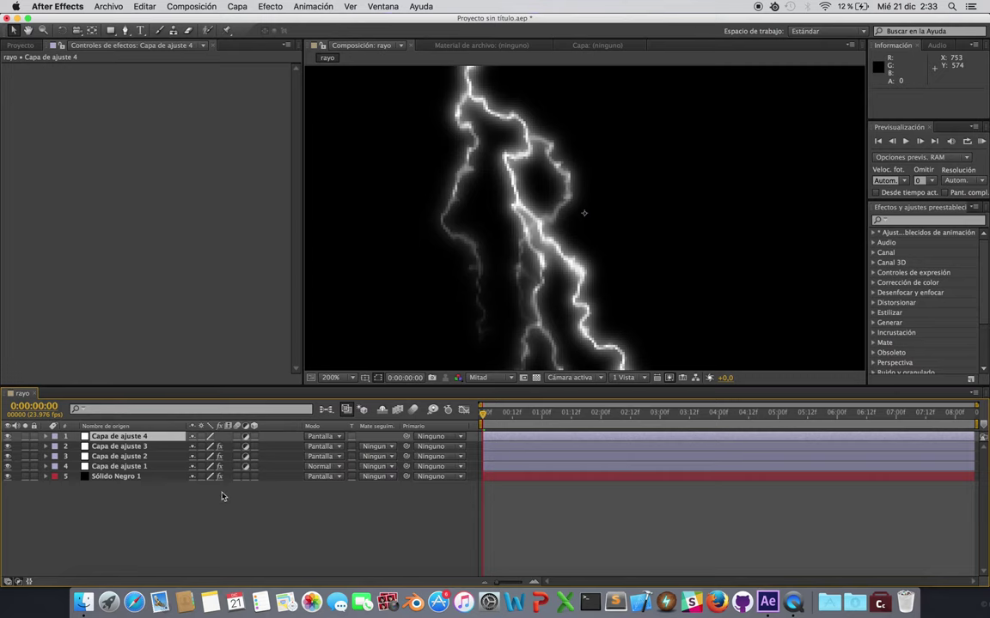
pyautogui.click(46, 437)
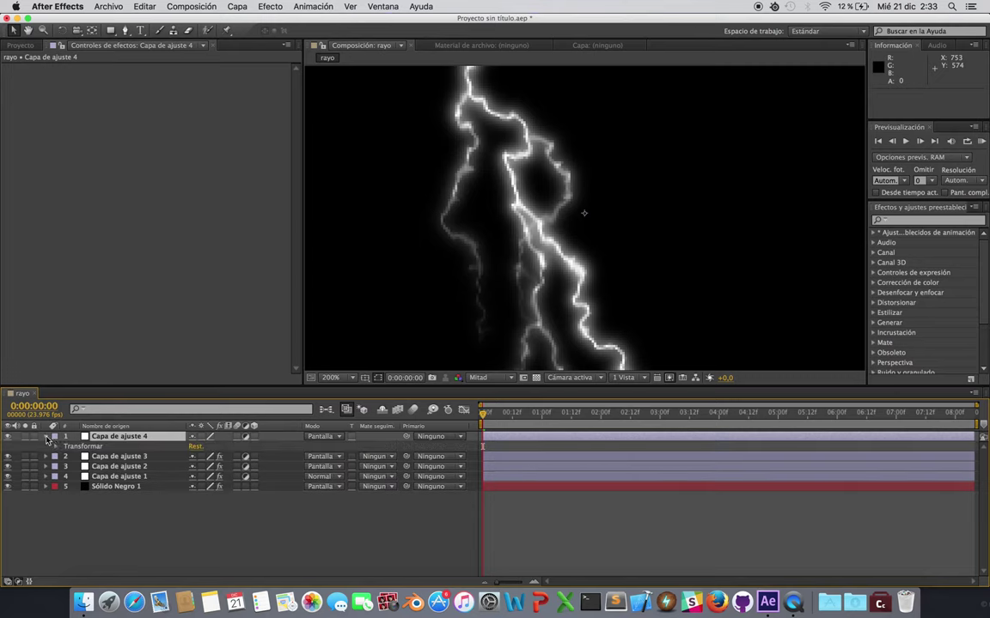
# - Apply Desenfoque rápido to Capa de ajuste 4
pyautogui.rightClick(146, 437)
pyautogui.moveTo(215, 343)
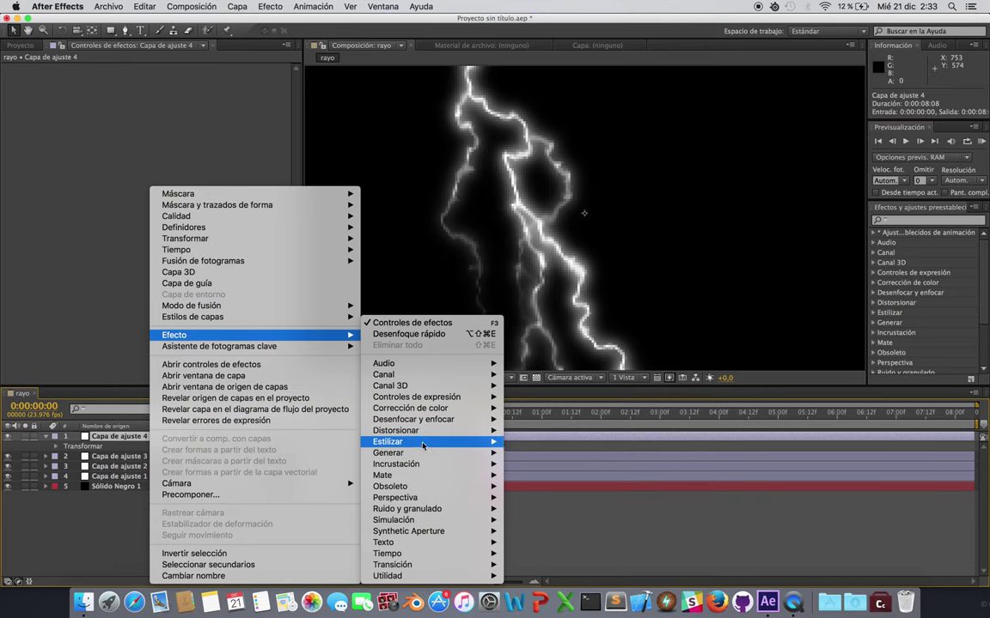
pyautogui.moveTo(424, 435)
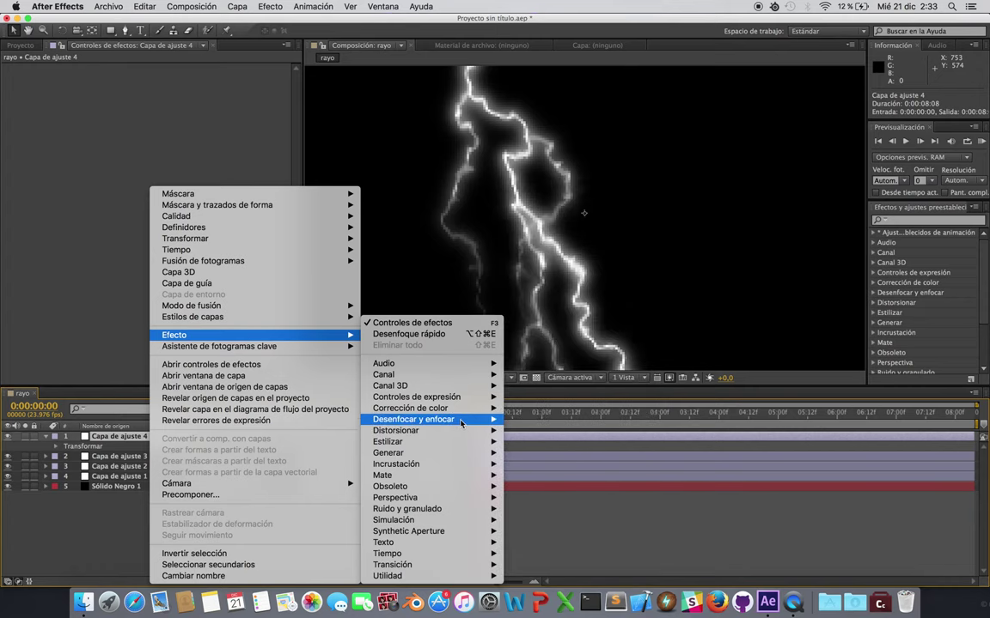
pyautogui.moveTo(481, 419)
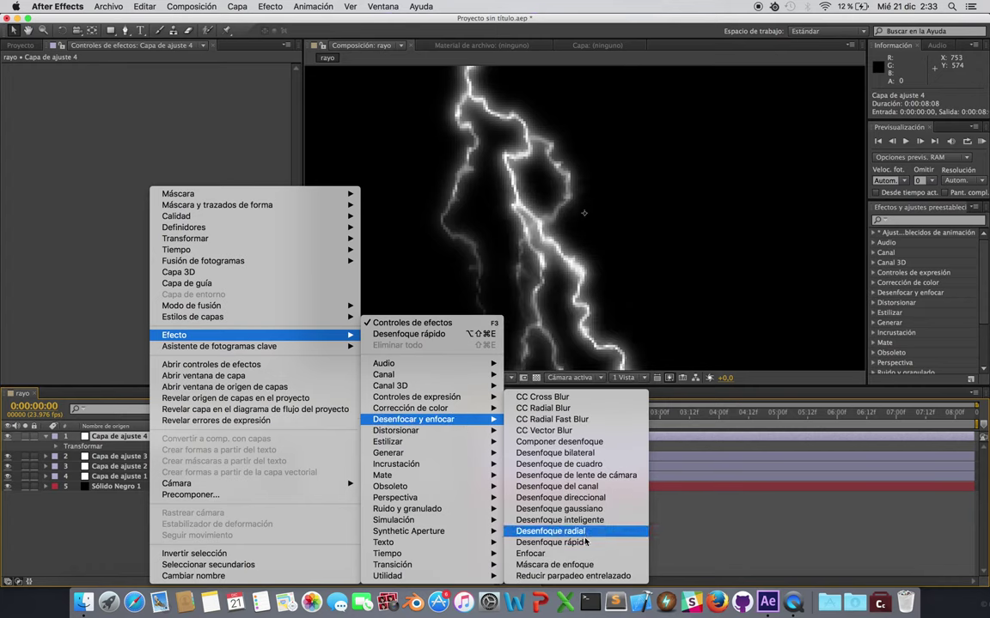
pyautogui.click(550, 542)
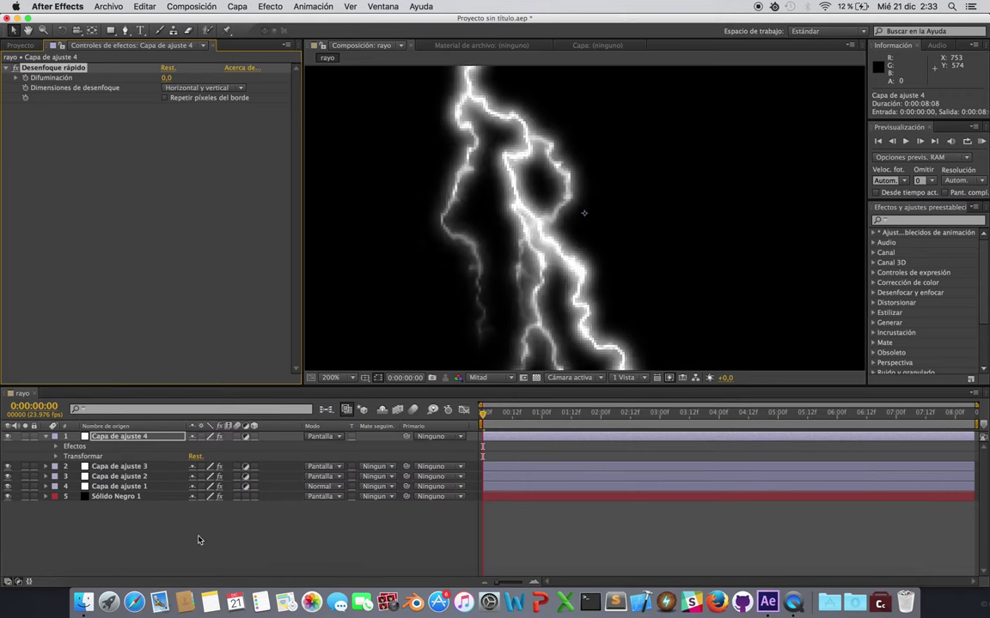
# - Set the blur's Difuminación to 32, enable Repetir píxeles del borde, and collapse the layer
pyautogui.click(57, 450)
pyautogui.click(57, 450)
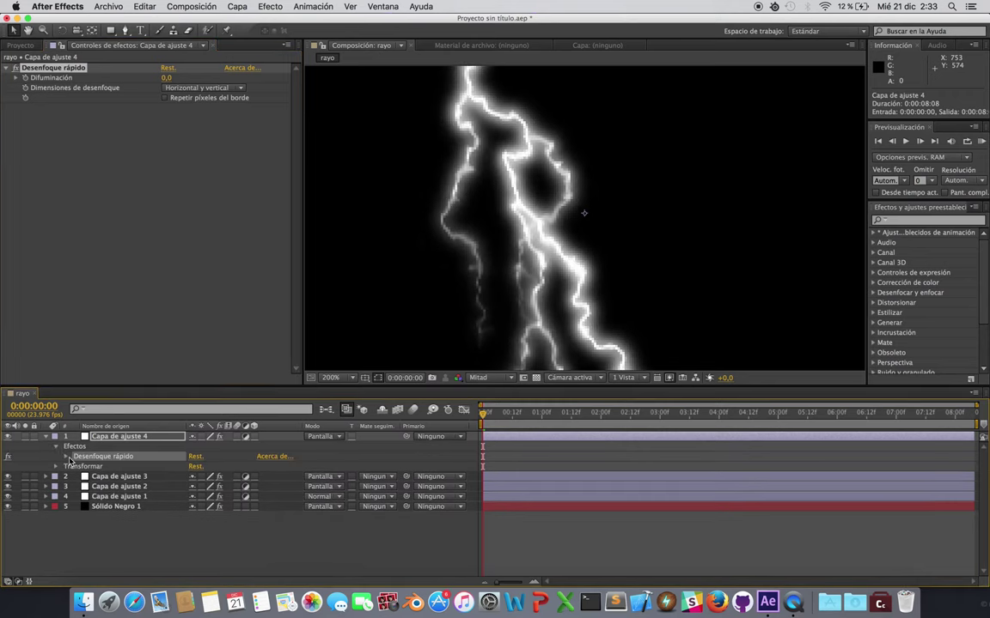
pyautogui.click(67, 458)
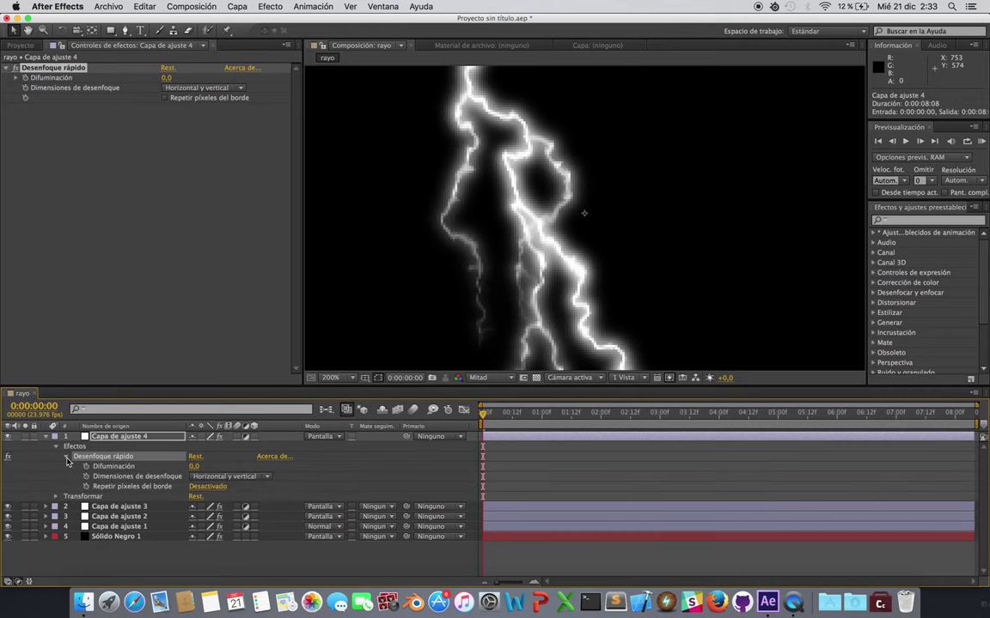
pyautogui.click(152, 469)
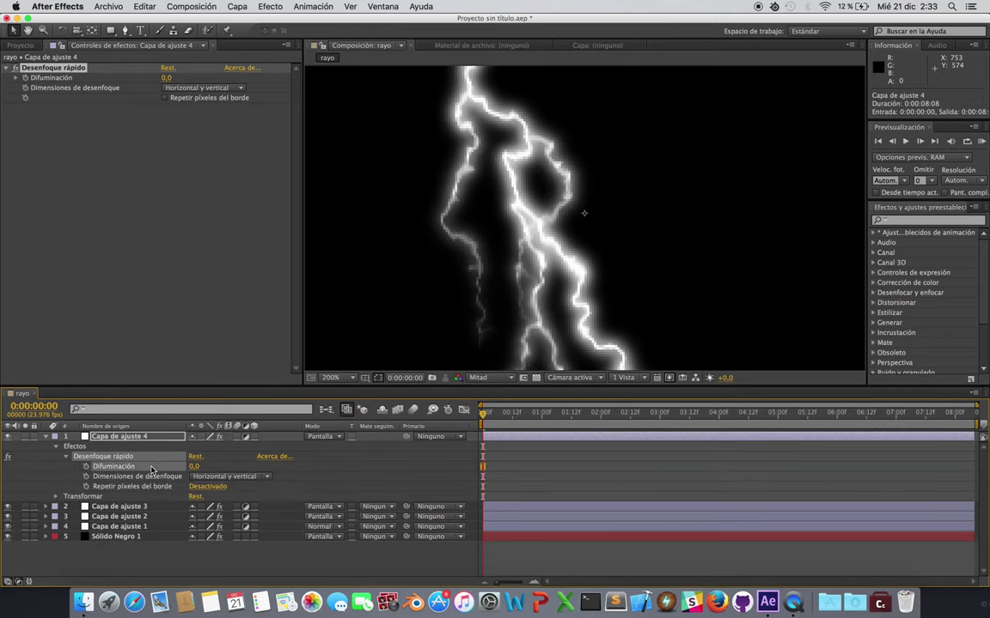
pyautogui.click(194, 467)
pyautogui.write('32')
pyautogui.press('Return')
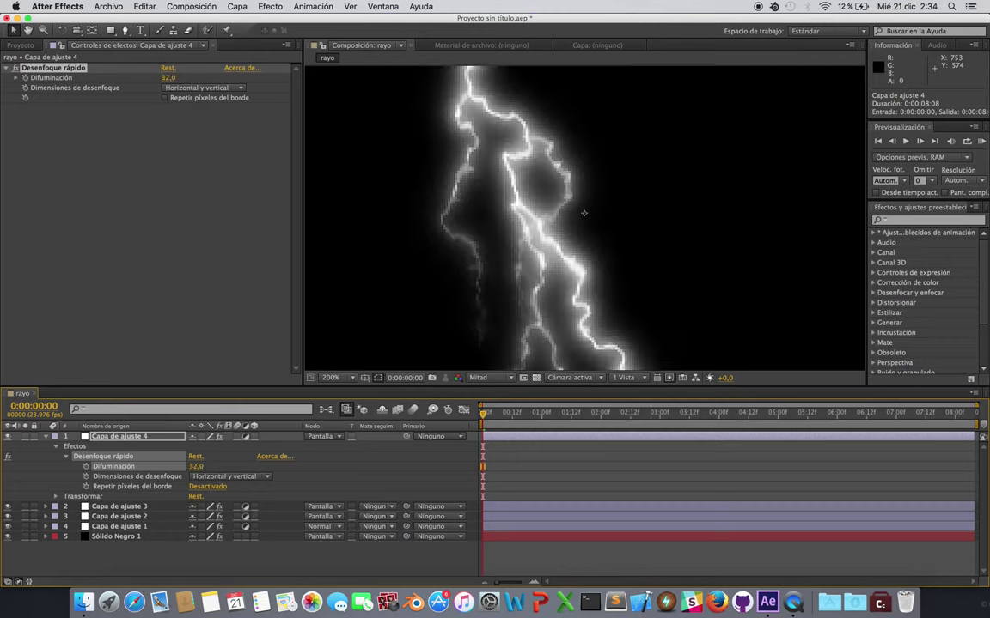
pyautogui.click(206, 487)
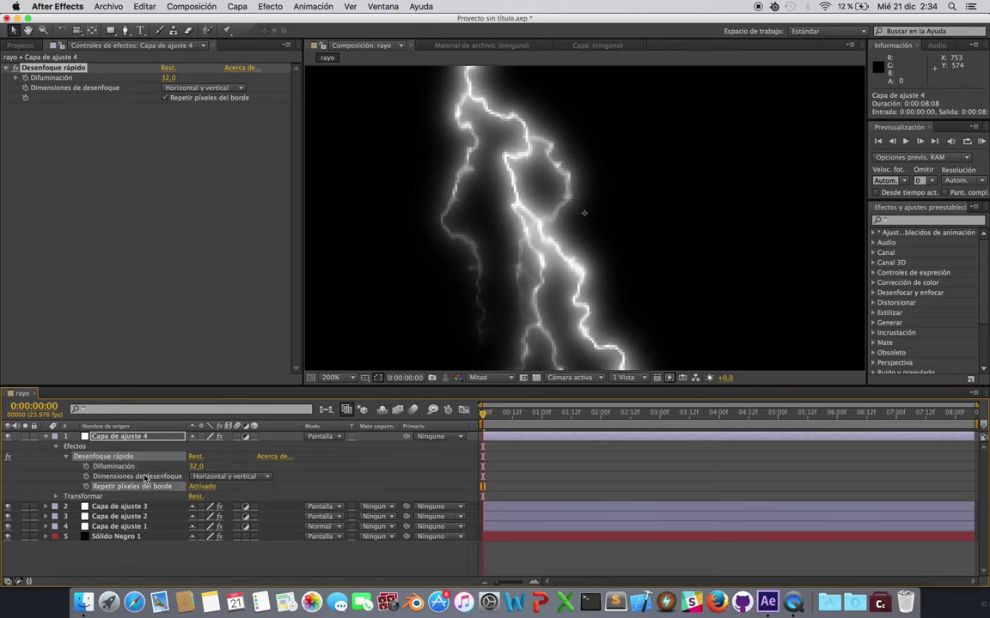
pyautogui.click(46, 436)
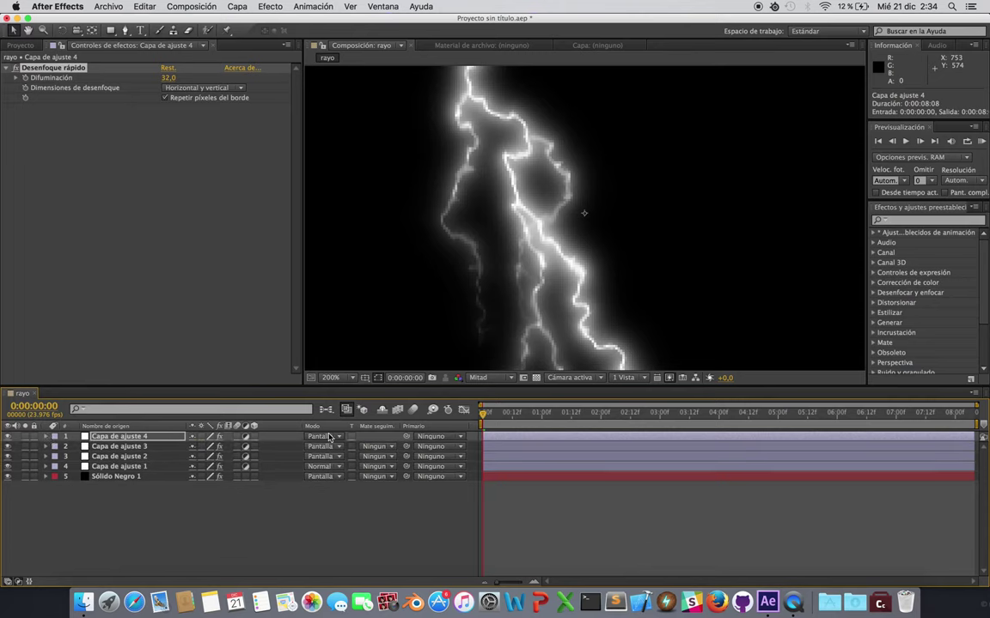
# - Create Capa de ajuste 5 on top and switch its mode from Normal to Pantalla
pyautogui.rightClick(219, 460)
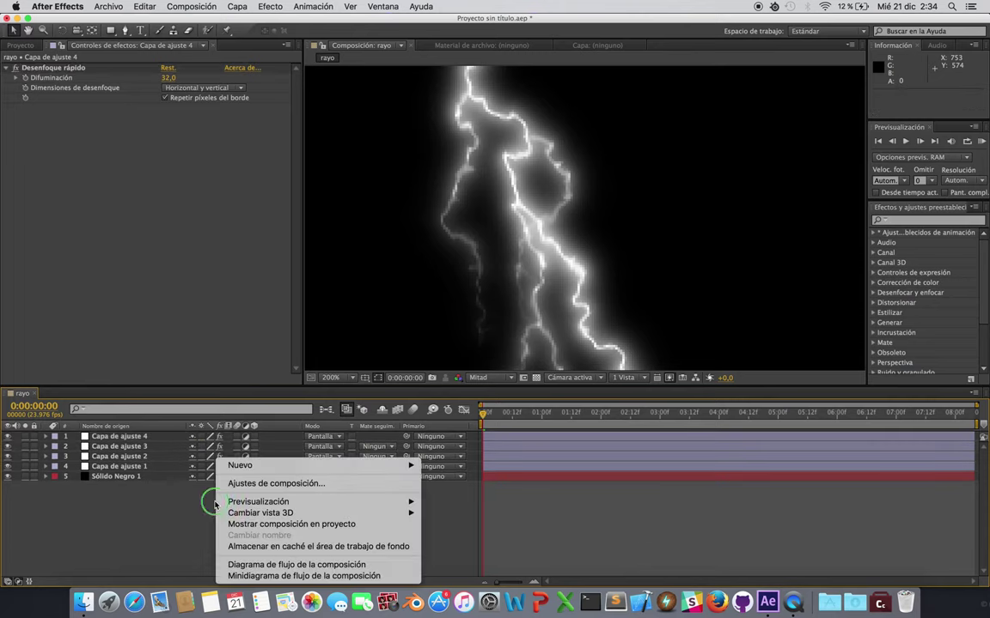
pyautogui.moveTo(233, 468)
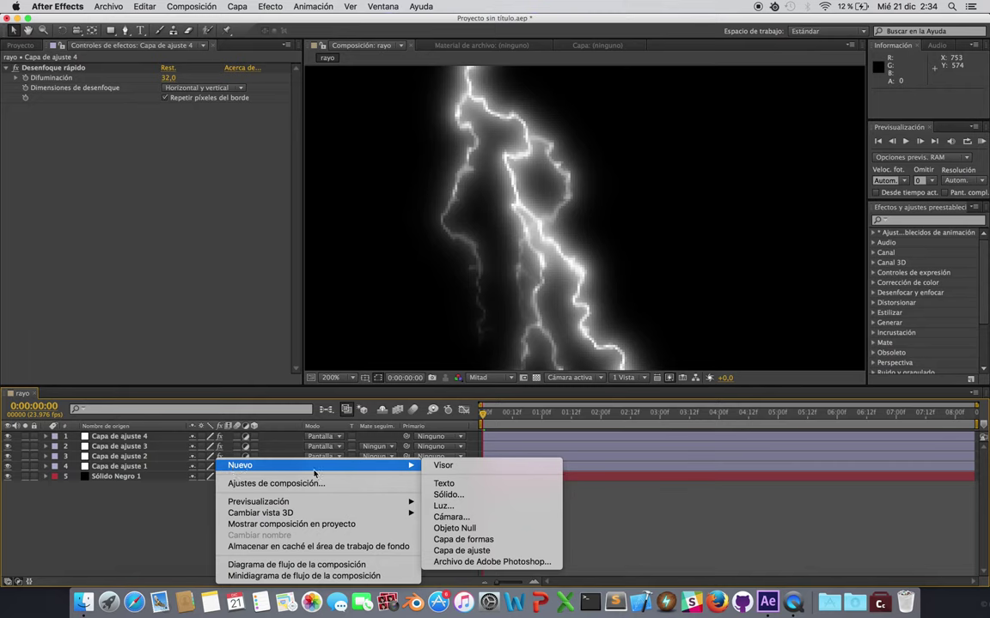
pyautogui.click(481, 554)
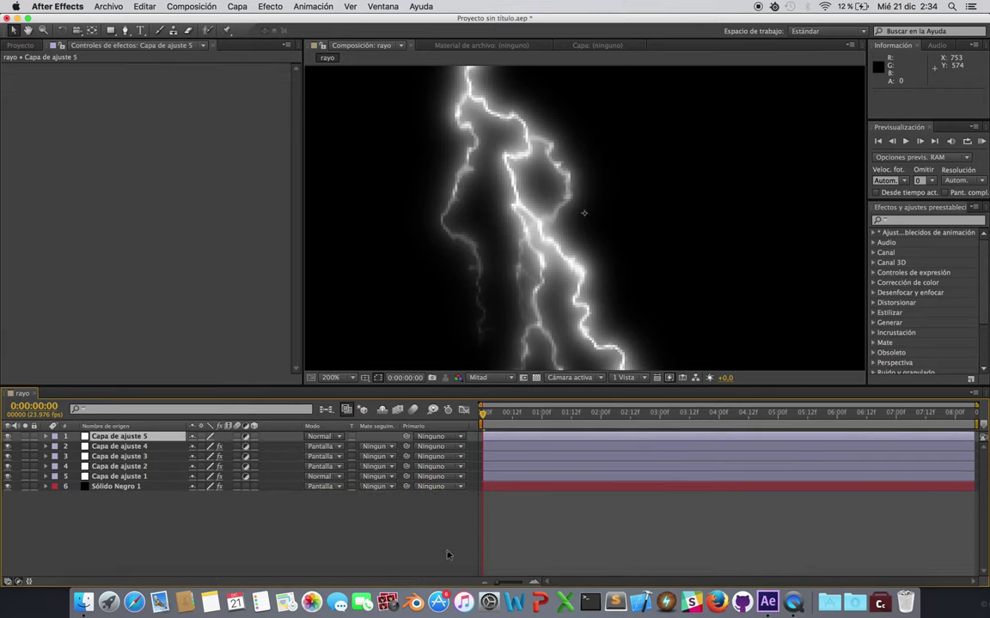
pyautogui.click(325, 437)
pyautogui.click(362, 250)
# - Apply Desenfoque rápido to Capa de ajuste 5
pyautogui.click(47, 437)
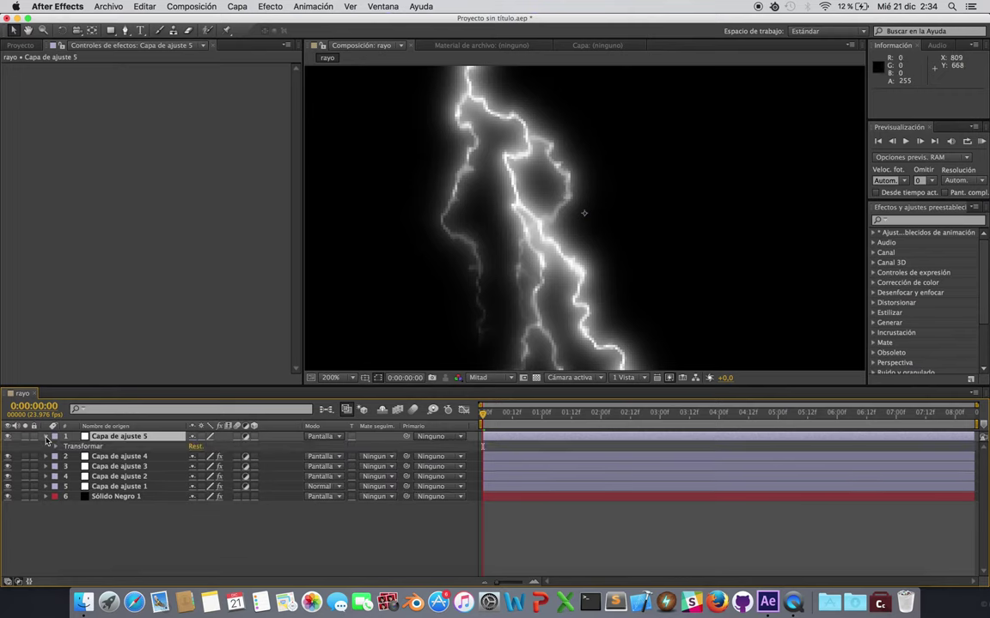
pyautogui.click(56, 448)
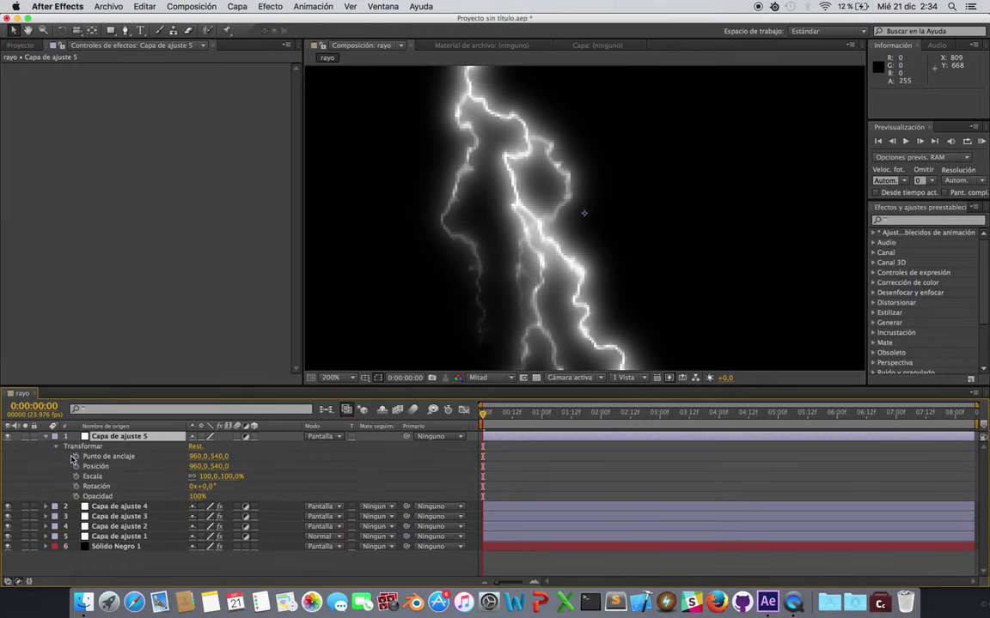
pyautogui.click(56, 447)
pyautogui.rightClick(113, 441)
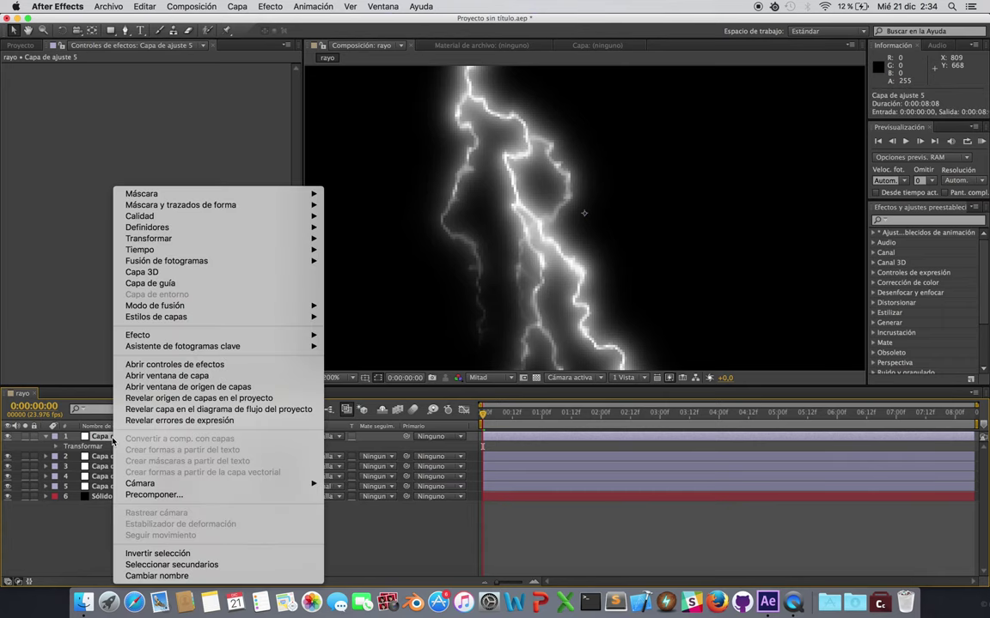
pyautogui.moveTo(172, 335)
pyautogui.moveTo(401, 427)
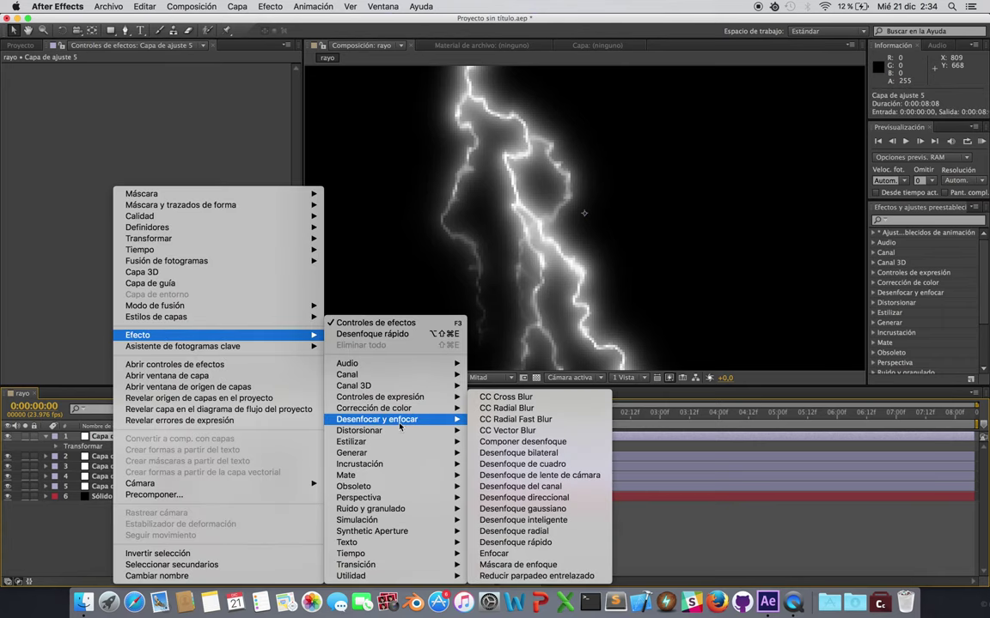
pyautogui.click(547, 550)
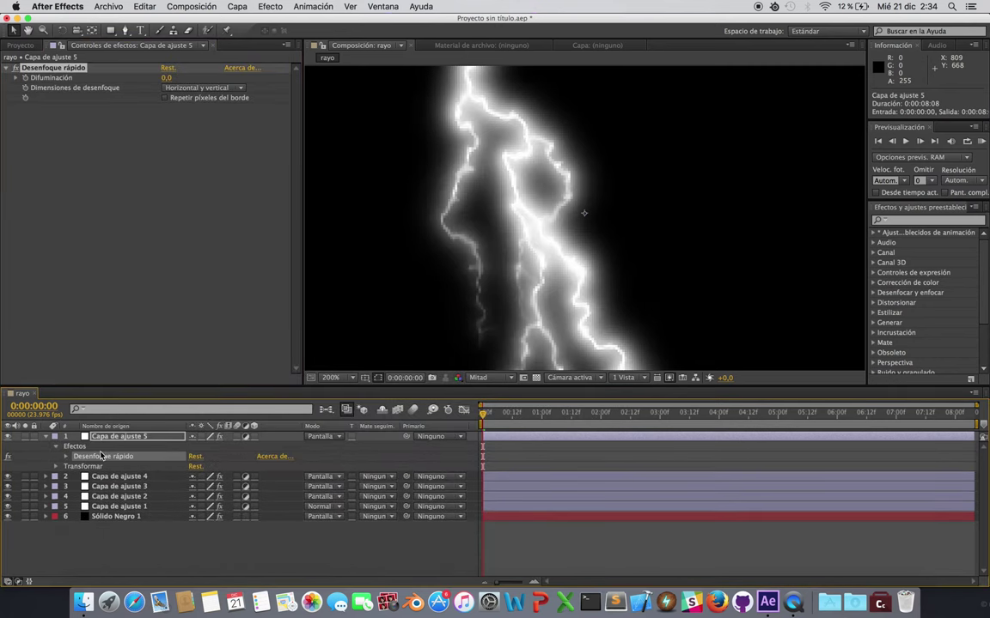
# - Set Difuminación to 180 with Repetir píxeles del borde on, then collapse and deselect the layer
pyautogui.click(65, 456)
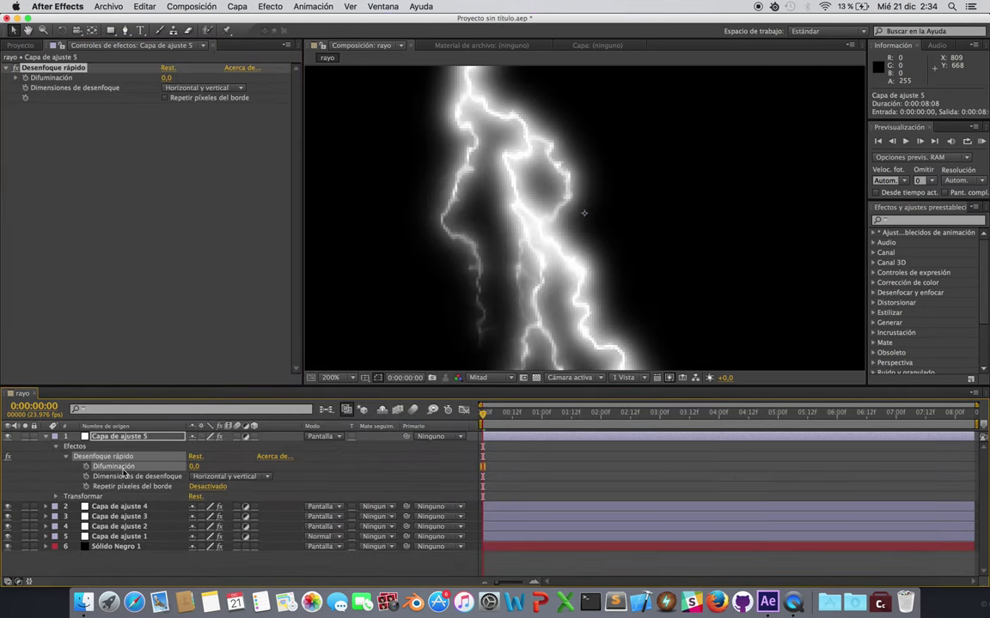
pyautogui.click(194, 466)
pyautogui.write('180')
pyautogui.press('Return')
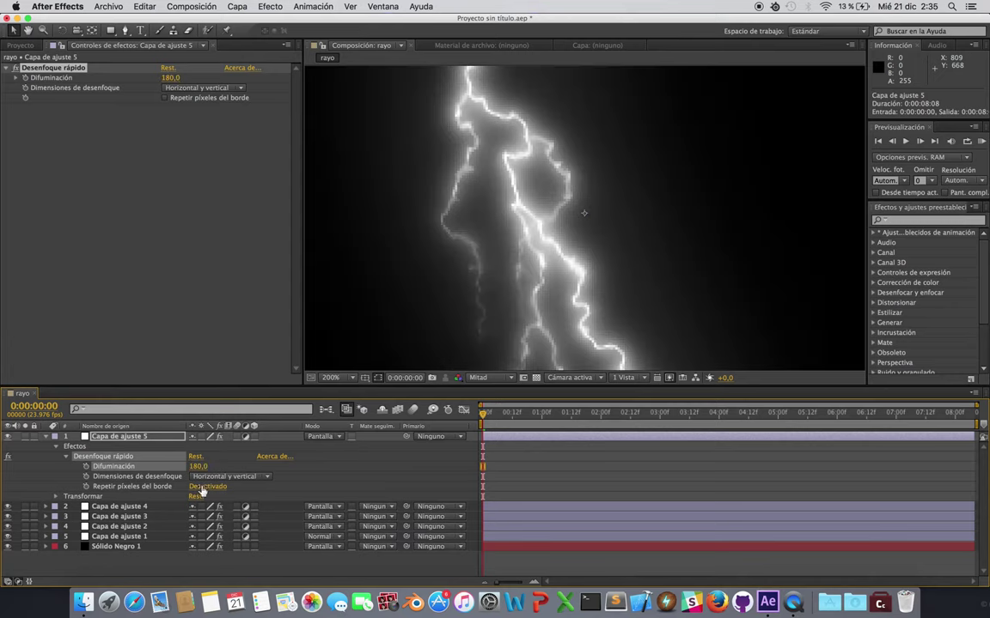
pyautogui.click(203, 487)
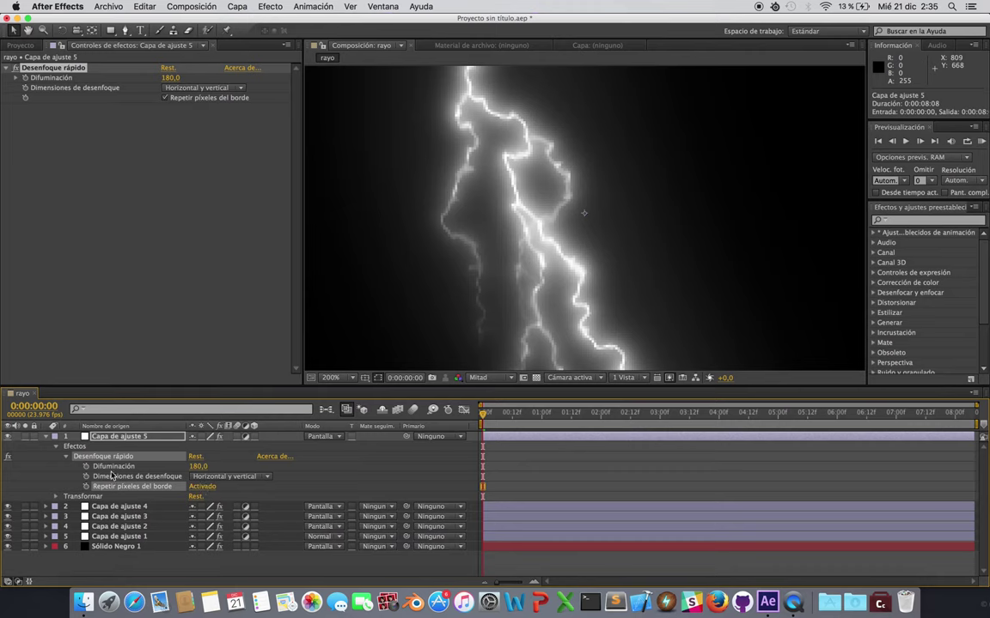
pyautogui.click(55, 447)
pyautogui.click(46, 437)
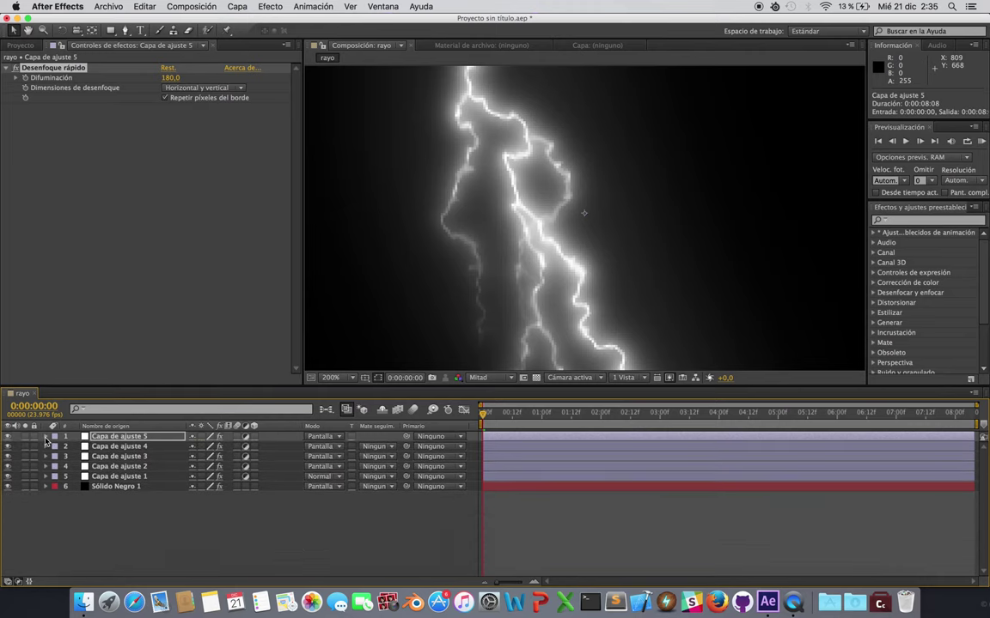
pyautogui.click(136, 519)
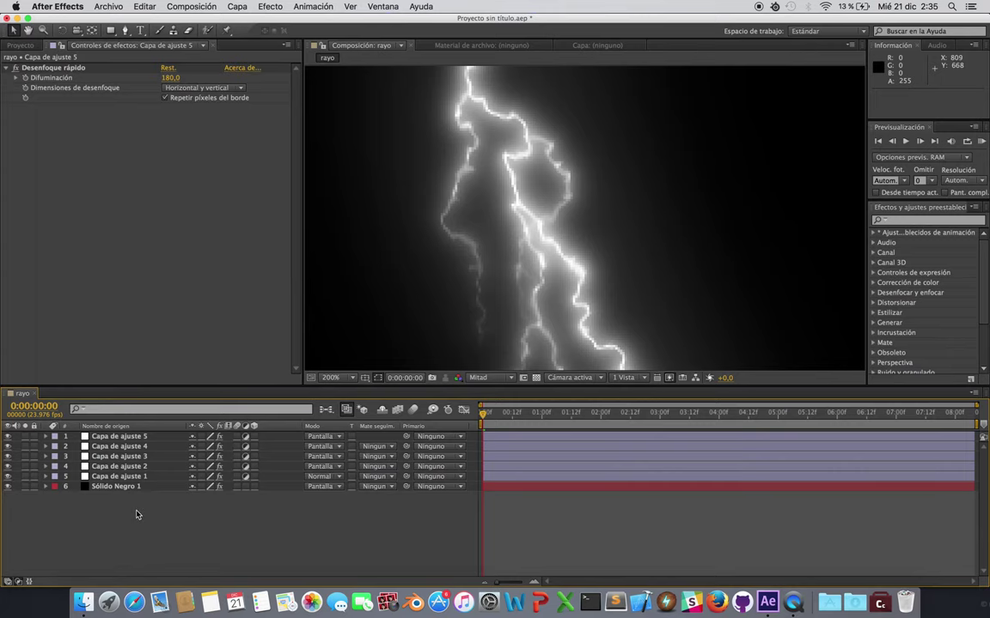
pyautogui.scroll(-2, 507, 221)
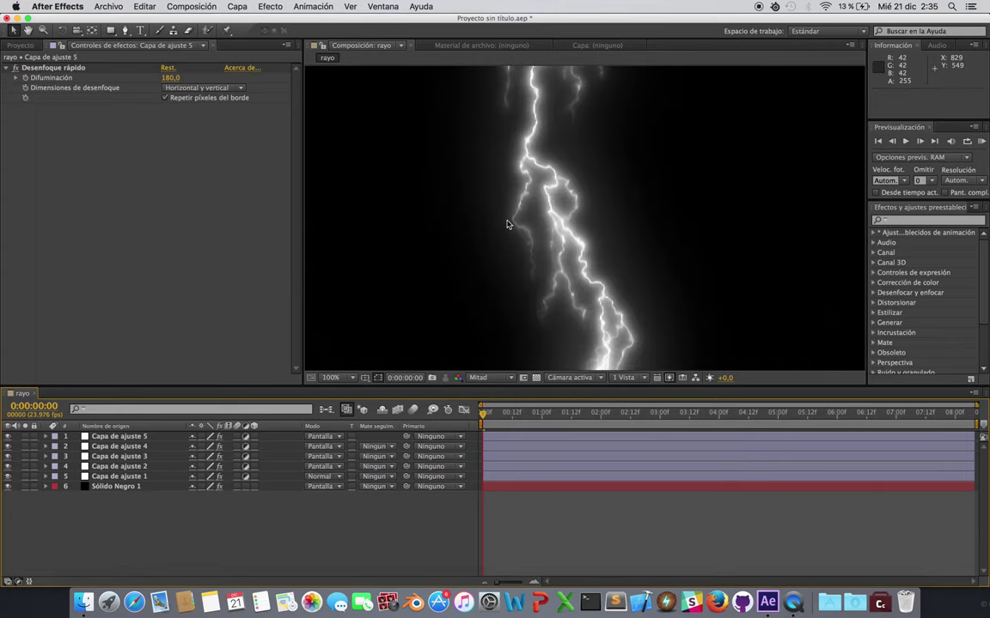
pyautogui.scroll(-4, 513, 226)
pyautogui.scroll(2, 514, 226)
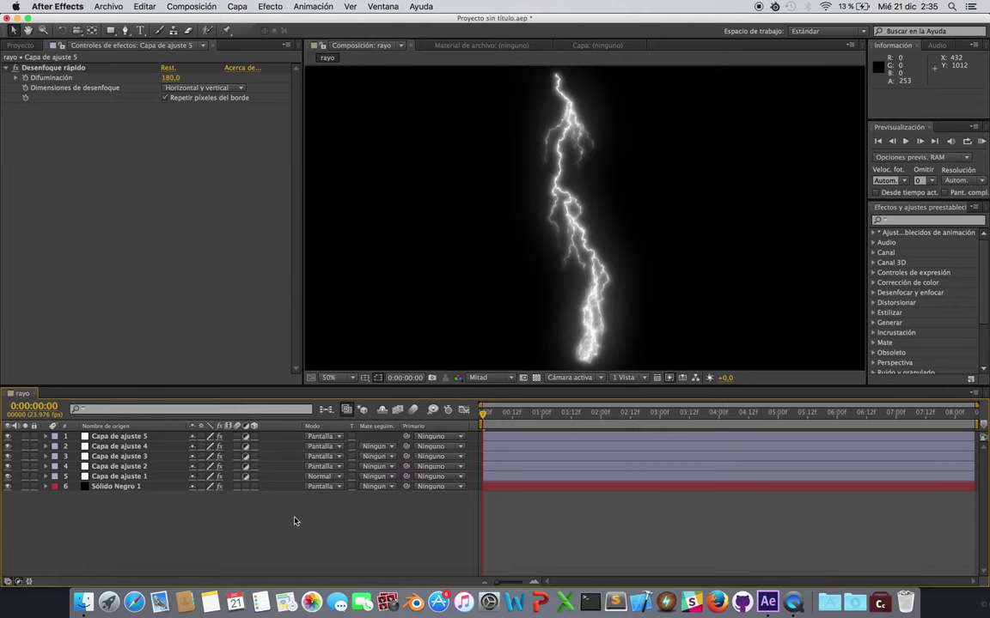
# - Add a new adjustment layer, Capa de ajuste 6, on top of the comp
pyautogui.rightClick(247, 512)
pyautogui.moveTo(287, 466)
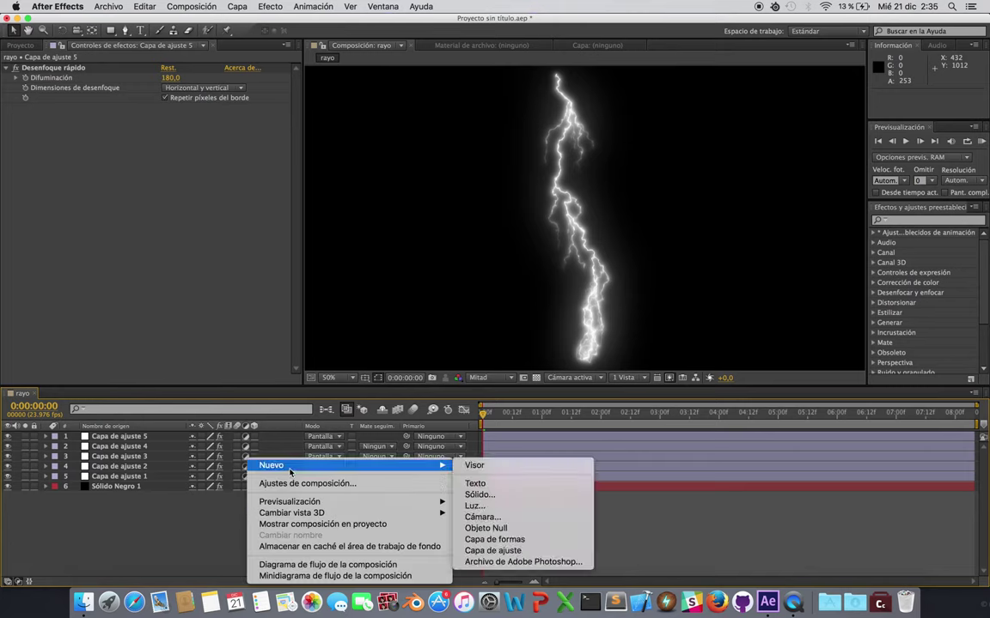
pyautogui.click(507, 551)
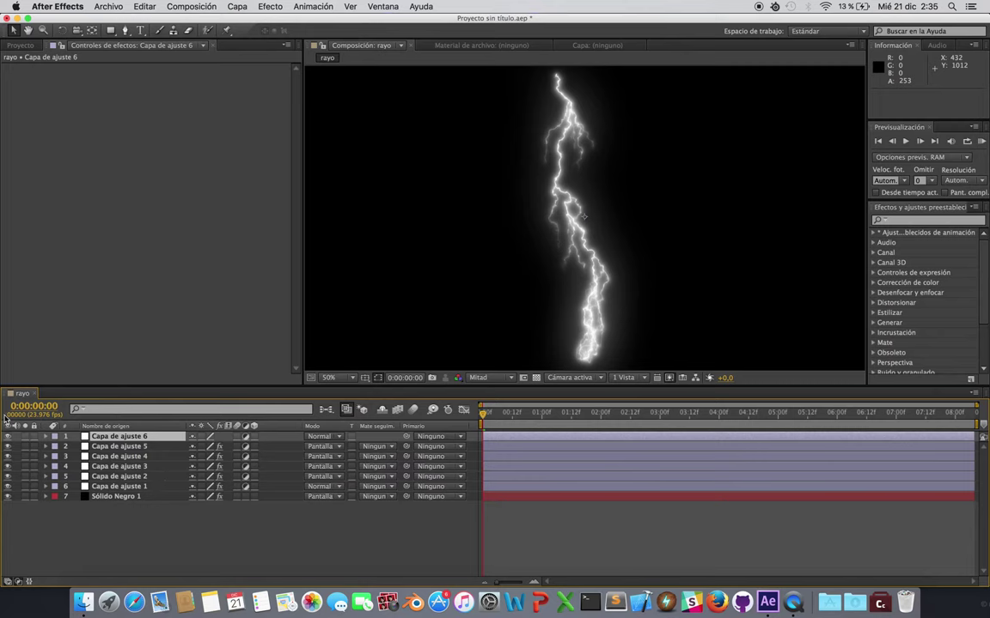
pyautogui.click(46, 438)
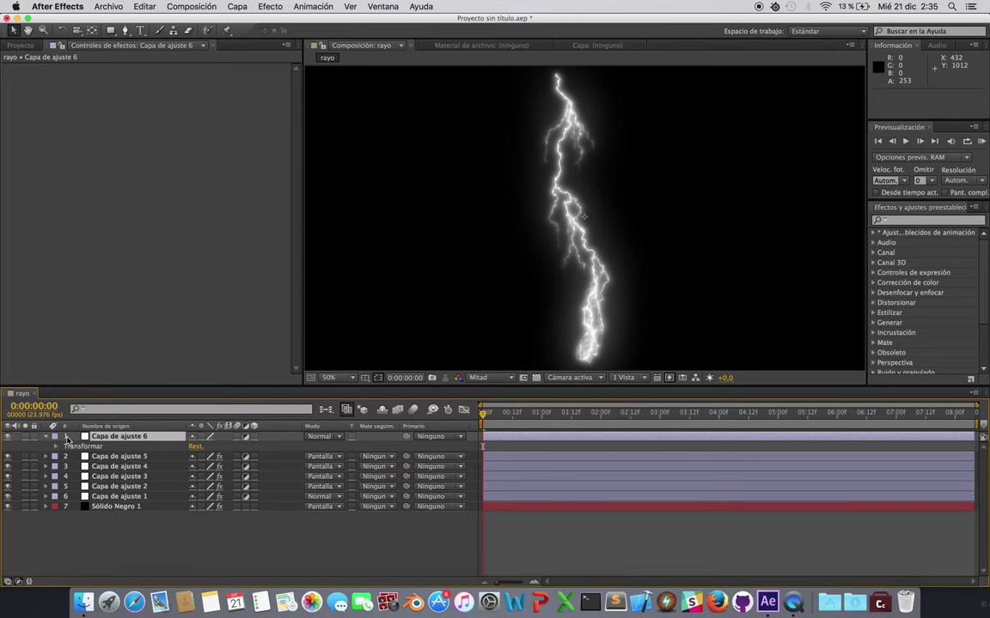
# - Apply the Corrección de color > Equilibrio de color effect to Capa de ajuste 6
pyautogui.rightClick(115, 440)
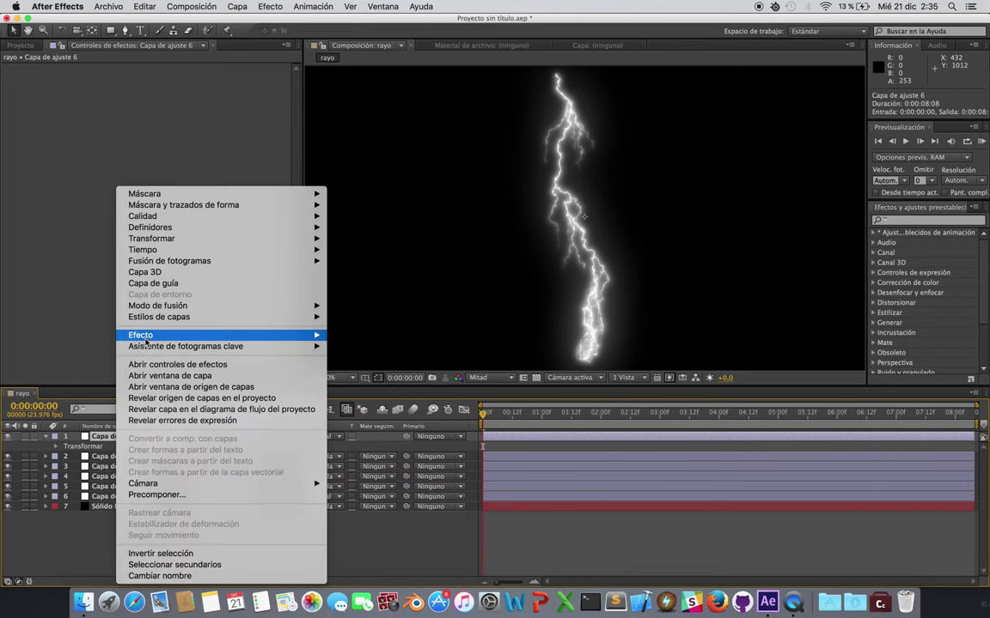
pyautogui.moveTo(172, 337)
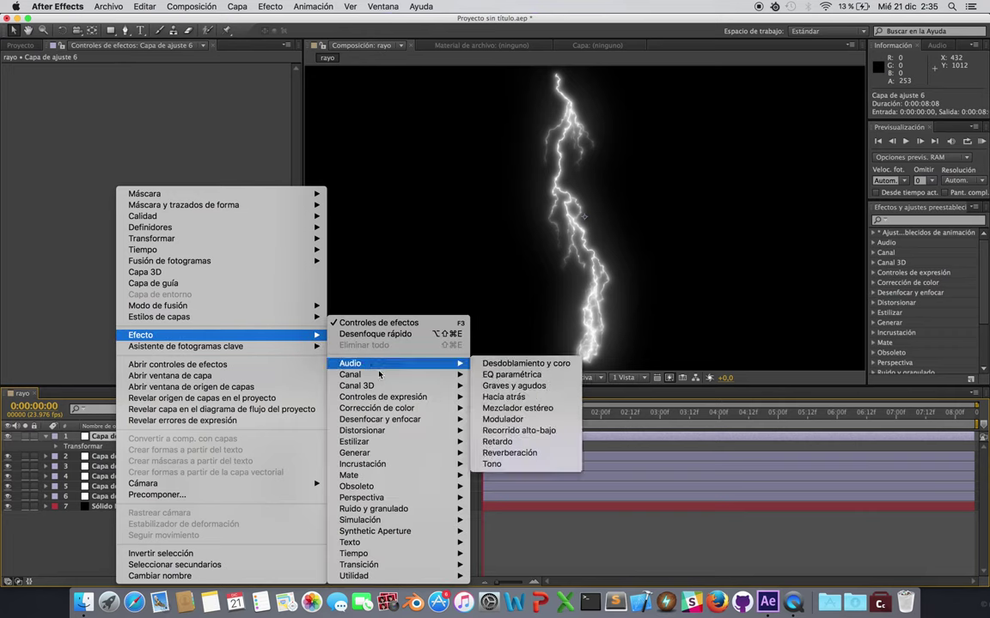
pyautogui.moveTo(395, 390)
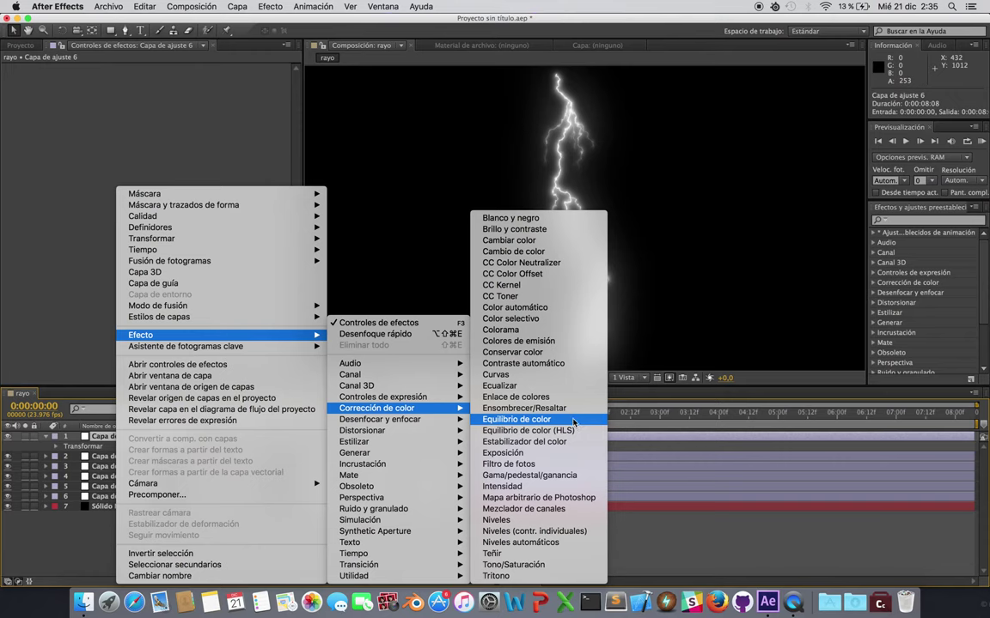
pyautogui.click(574, 425)
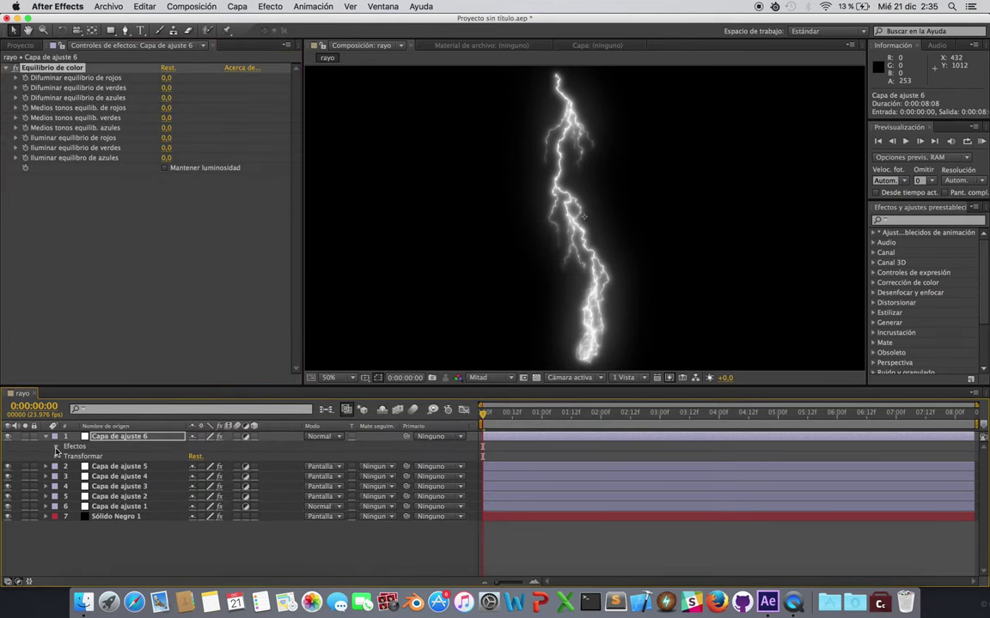
# - Raise Difuminar equilibrio de rojos and verdes to 100 in the timeline
pyautogui.click(56, 446)
pyautogui.click(66, 457)
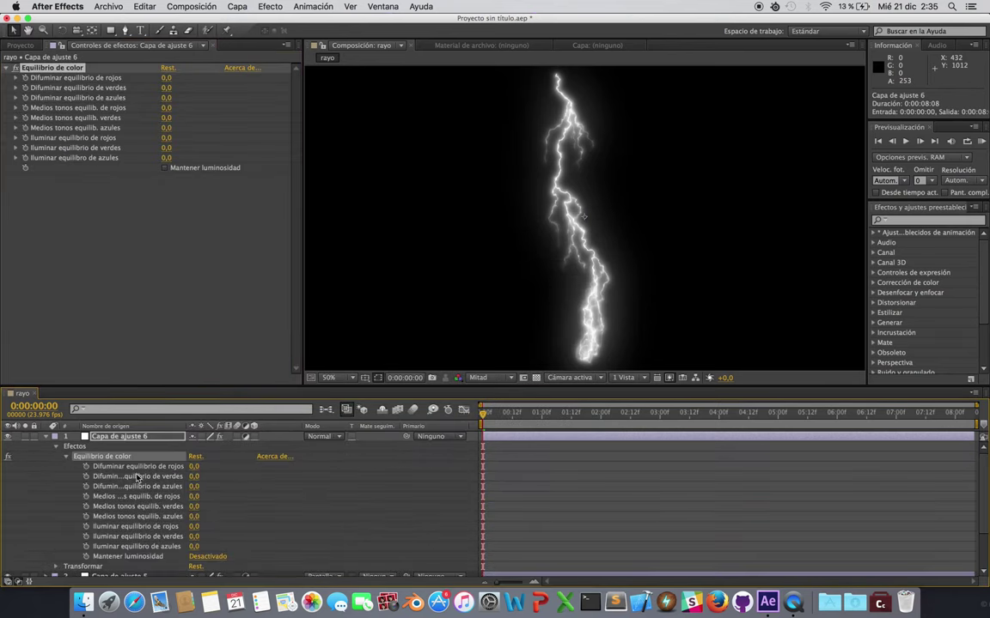
pyautogui.scroll(-1, 194, 501)
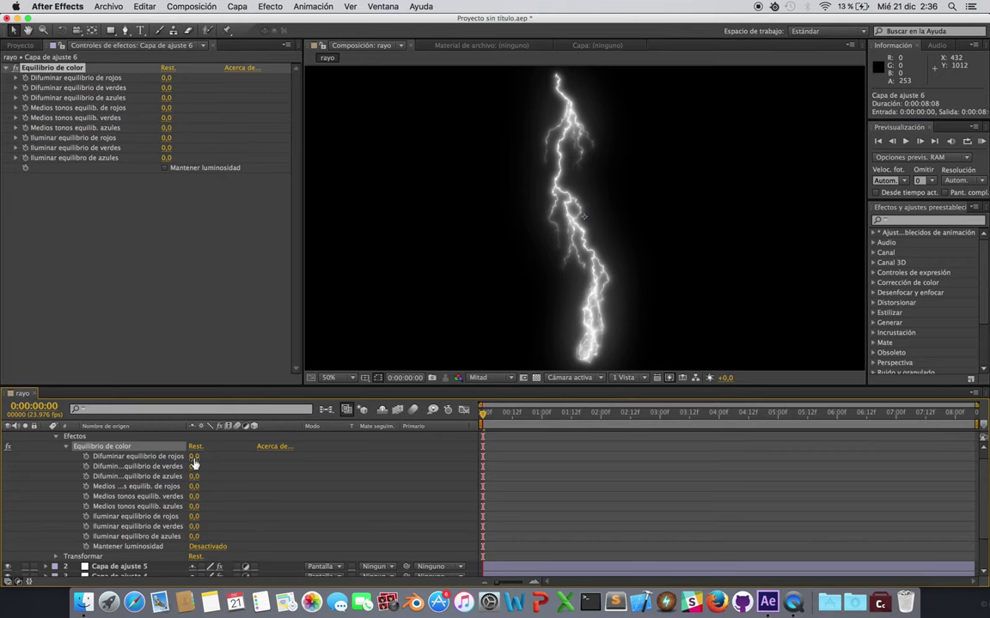
pyautogui.moveTo(195, 460); pyautogui.dragTo(260, 467)
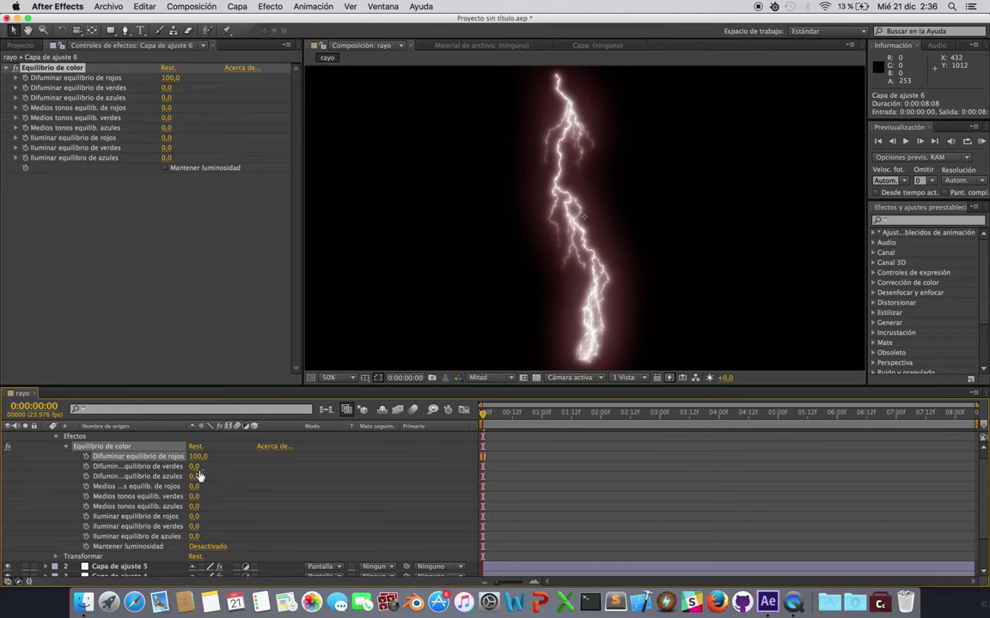
pyautogui.moveTo(197, 469); pyautogui.dragTo(255, 472)
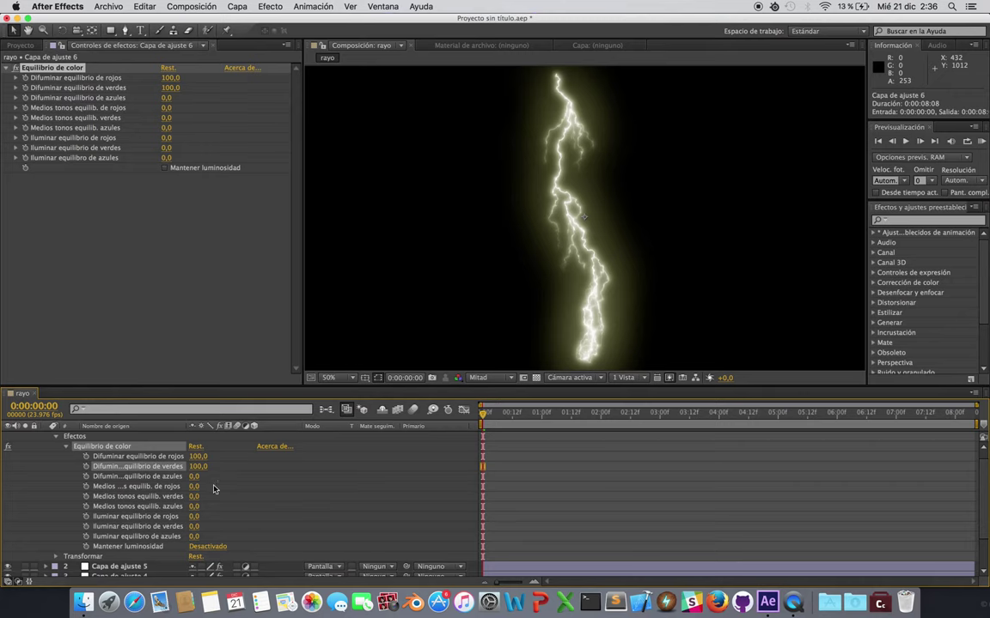
# - Try negative blue balance values, then reset the blue balance to 0
pyautogui.click(157, 478)
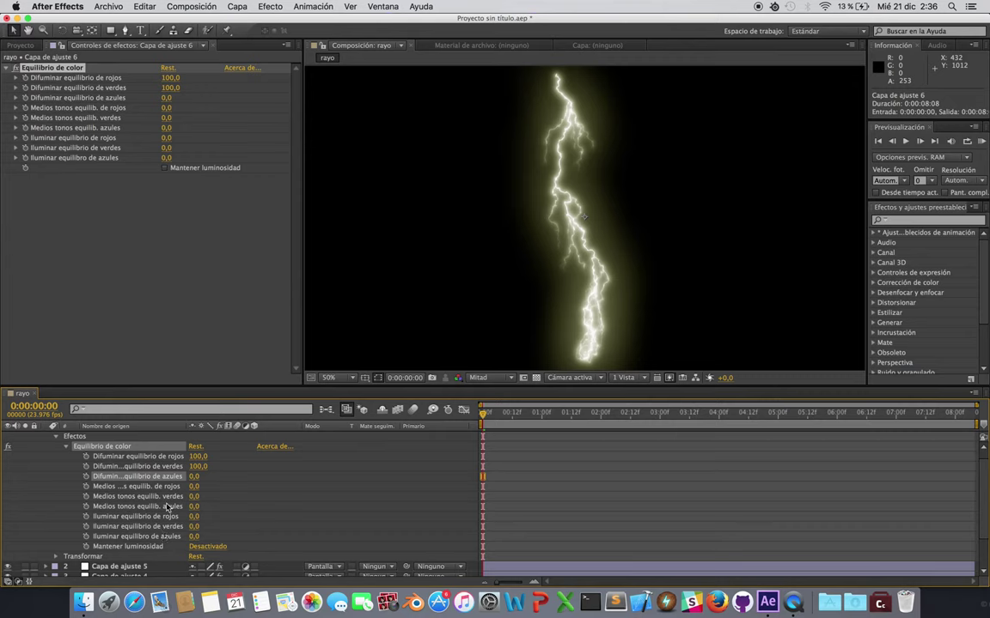
pyautogui.click(194, 479)
pyautogui.press('Escape')
pyautogui.moveTo(194, 479); pyautogui.dragTo(171, 487)
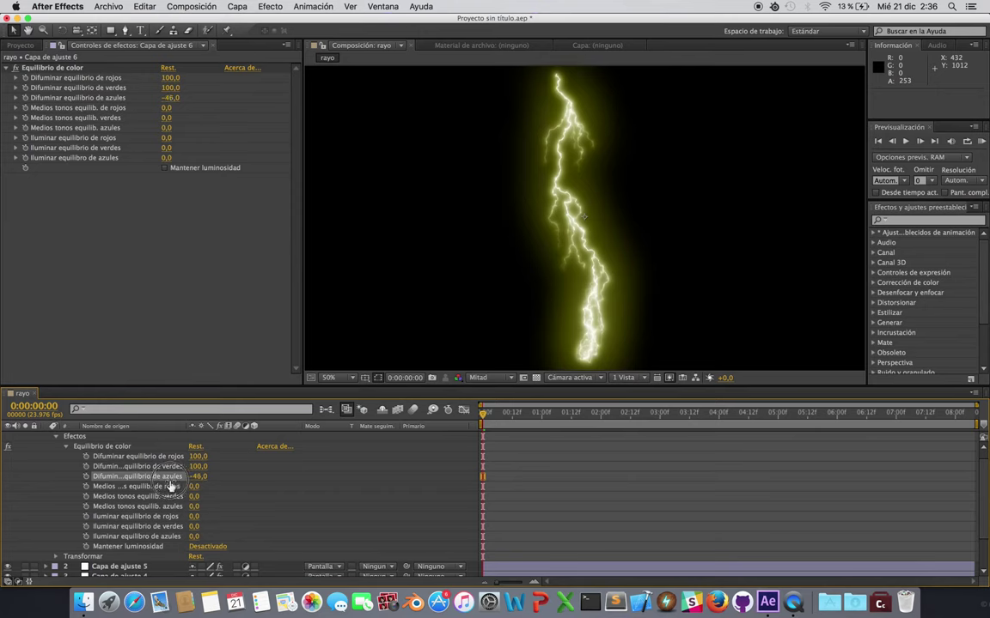
pyautogui.moveTo(170, 486); pyautogui.dragTo(152, 487)
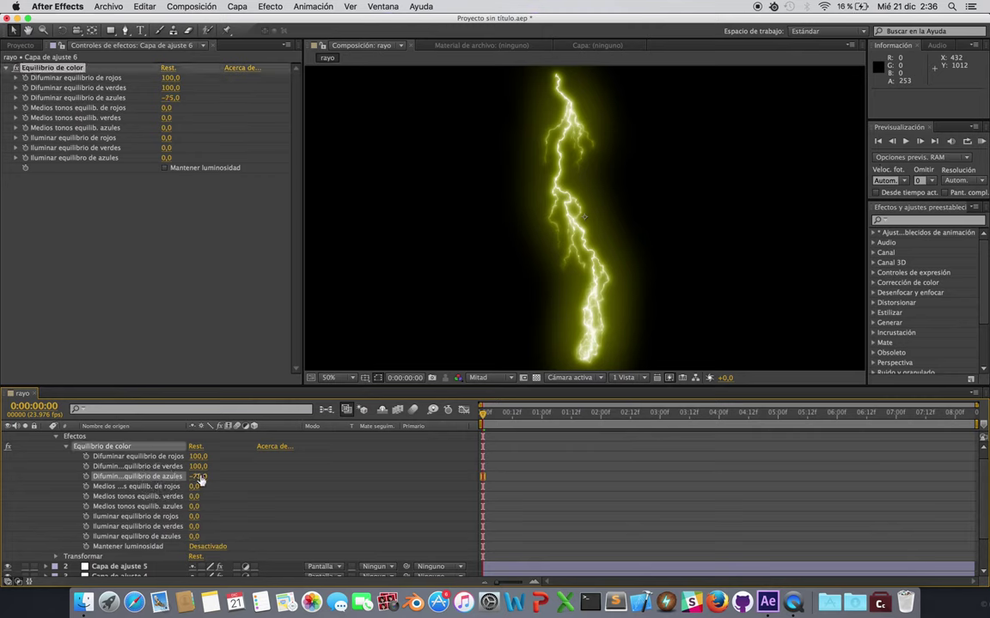
pyautogui.click(200, 476)
pyautogui.moveTo(201, 481); pyautogui.dragTo(213, 483)
pyautogui.click(198, 476)
pyautogui.write('0')
pyautogui.press('Return')
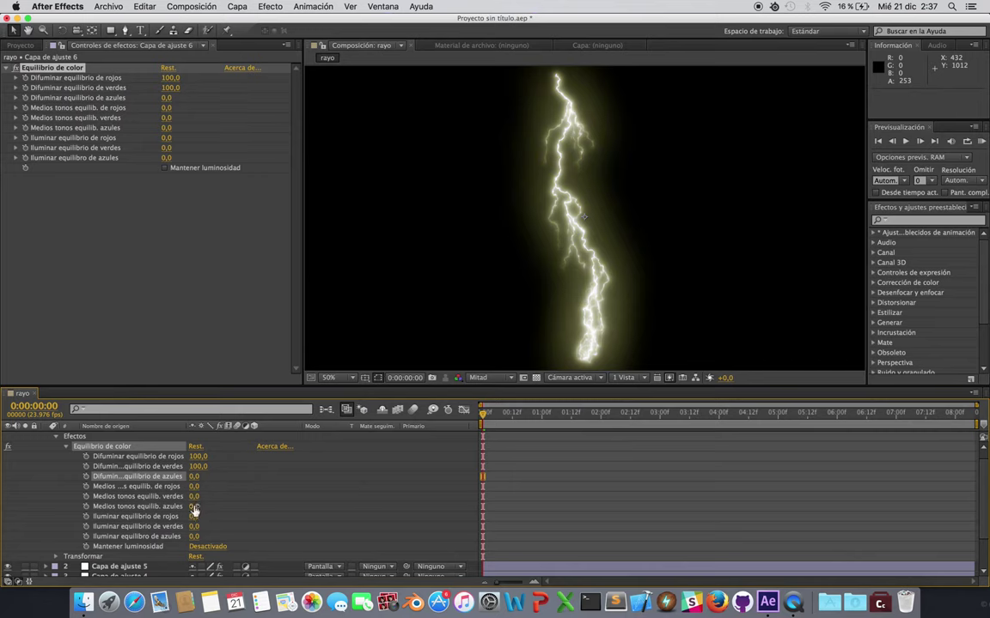
# - Set the blue balance to -70 for a yellower lightning bolt
pyautogui.moveTo(194, 507)
pyautogui.mouseDown()
pyautogui.moveTo(159, 512)
pyautogui.moveTo(193, 509)
pyautogui.mouseUp()
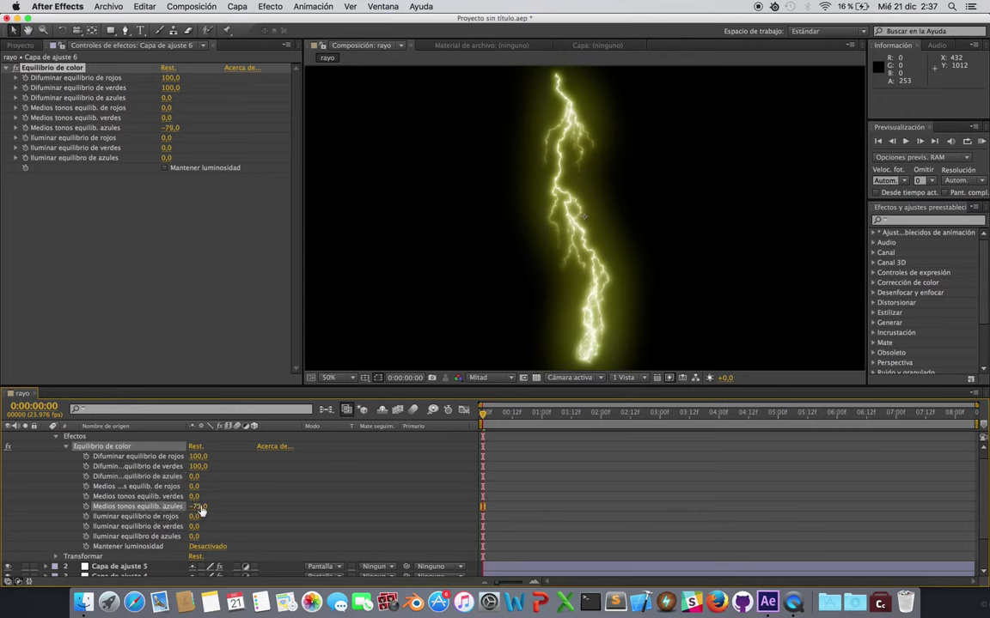
pyautogui.click(198, 507)
pyautogui.write('0')
pyautogui.hotkey('shift', 'Tab')
pyautogui.hotkey('shift', 'Tab')
pyautogui.hotkey('shift', 'Tab')
pyautogui.write('-')
pyautogui.write('70')
pyautogui.press('Return')
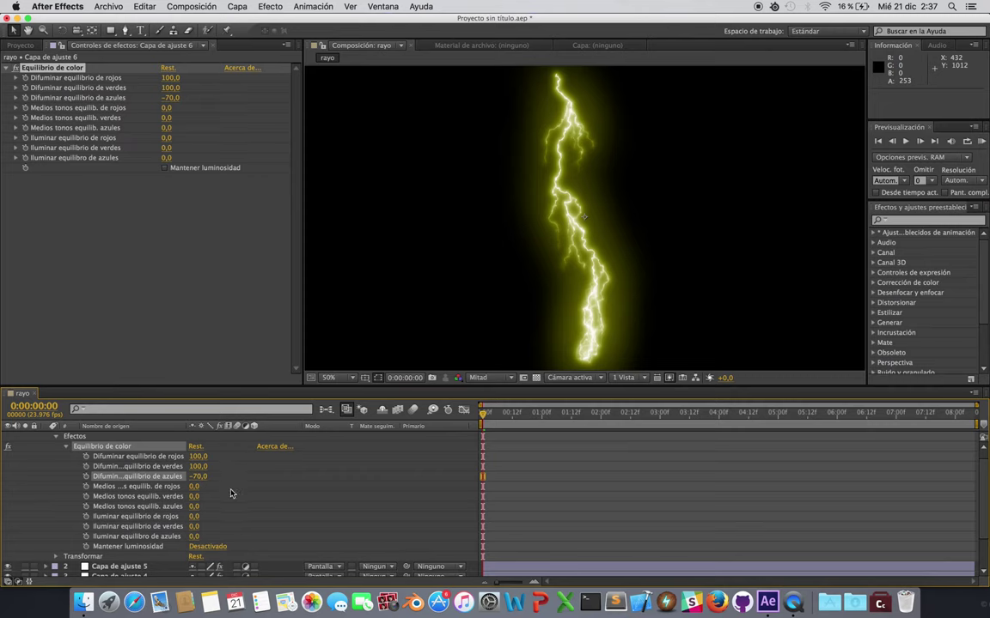
# - Set Iluminar equilibrio de rojos to 40, then collapse the top layer's properties
pyautogui.click(176, 516)
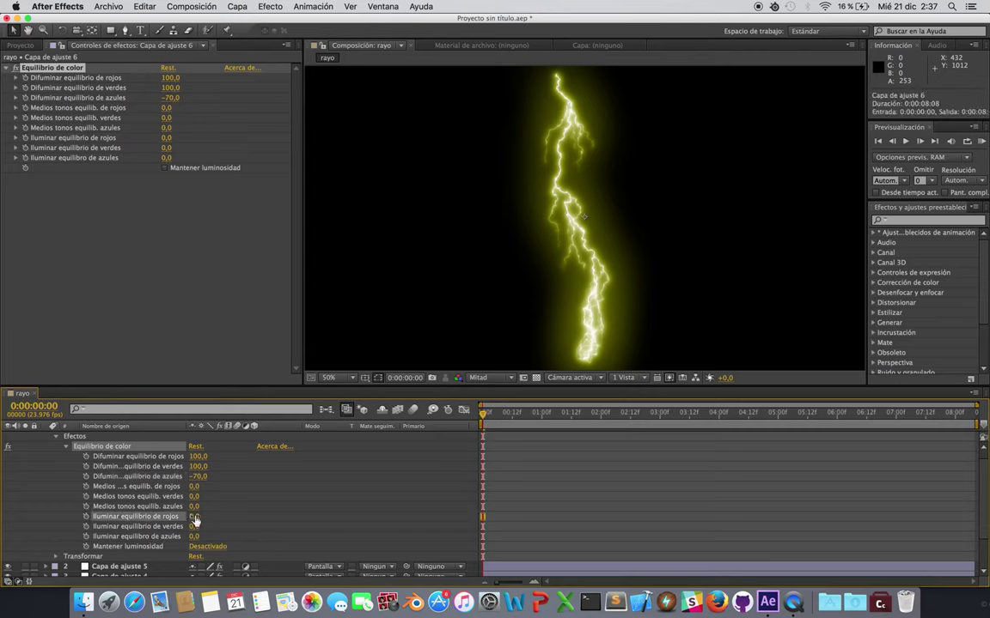
pyautogui.click(194, 516)
pyautogui.write('40')
pyautogui.press('Return')
pyautogui.press(',')
pyautogui.press('.')
pyautogui.click(56, 436)
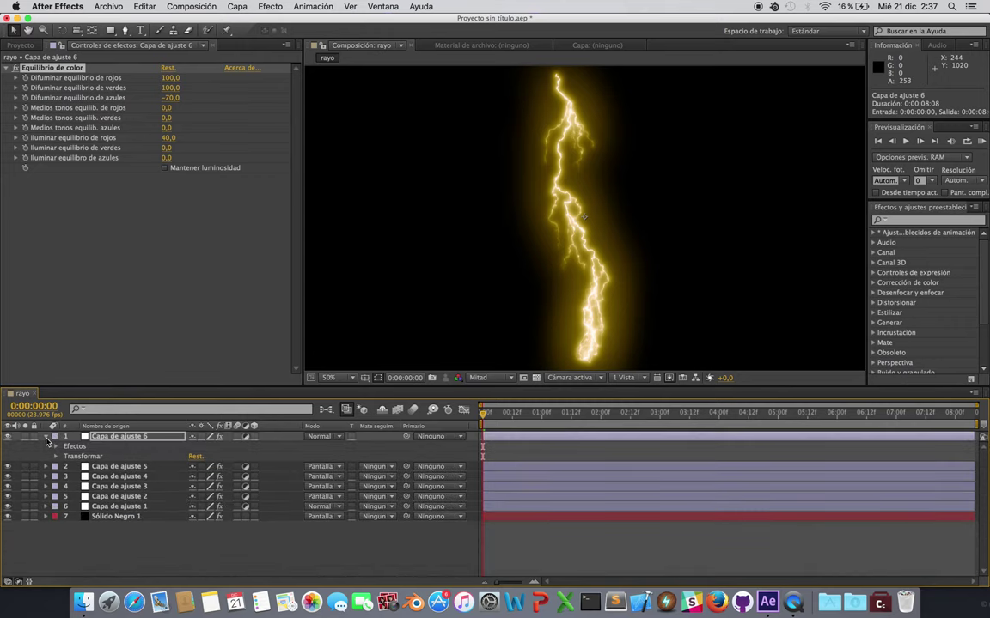
pyautogui.click(47, 437)
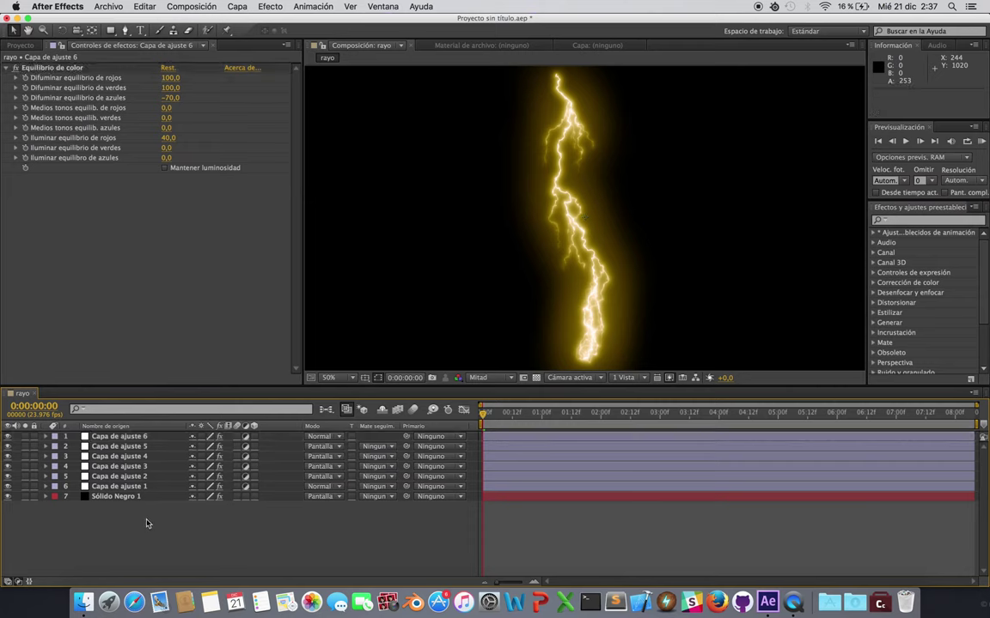
# - In the Proyecto panel, select rayo and briefly expand the Sólidas folder to inspect its solids
pyautogui.click(28, 48)
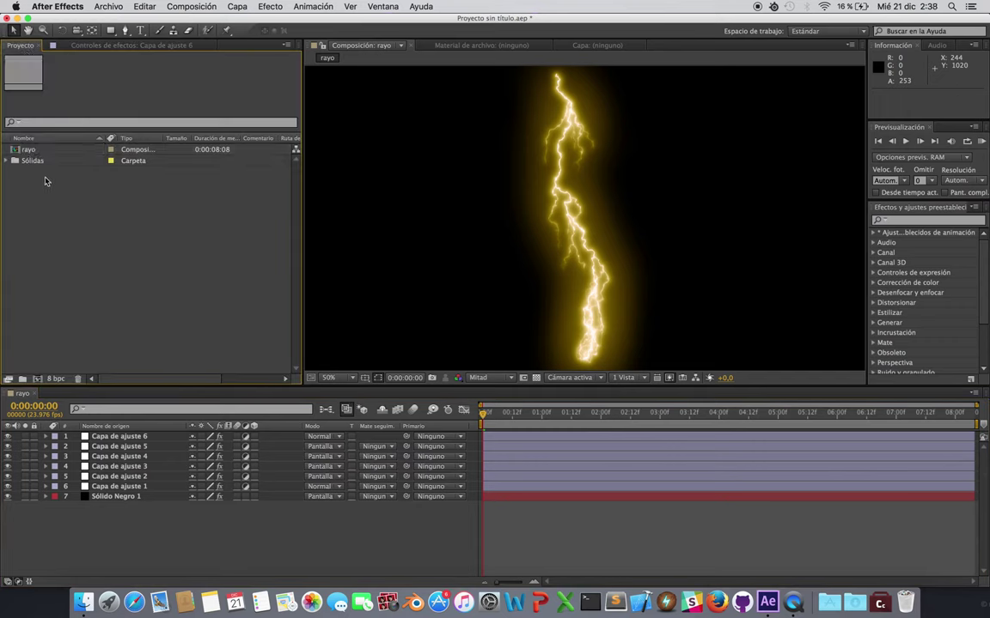
pyautogui.click(33, 150)
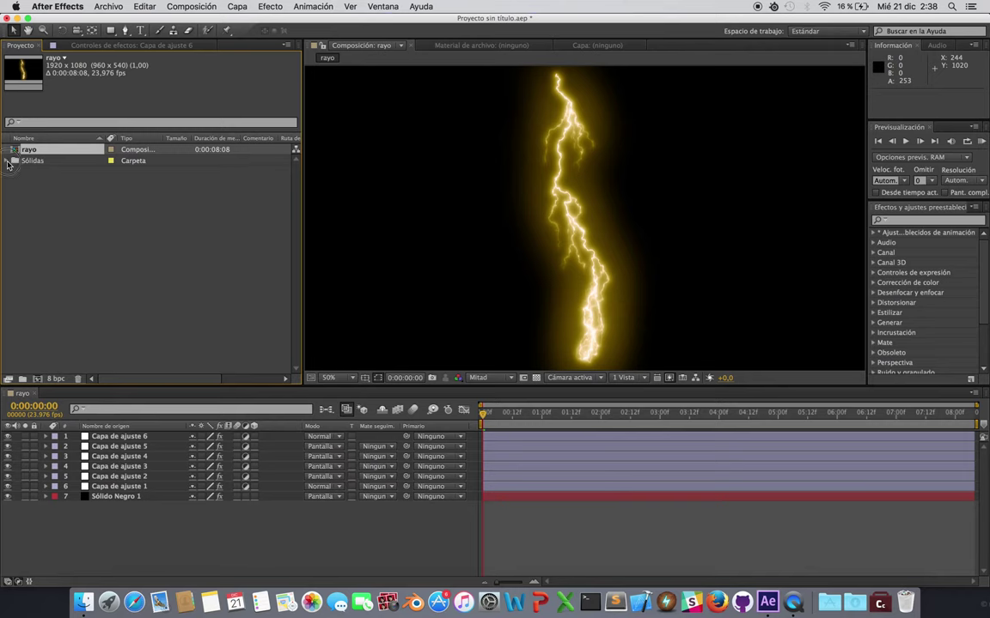
pyautogui.click(7, 162)
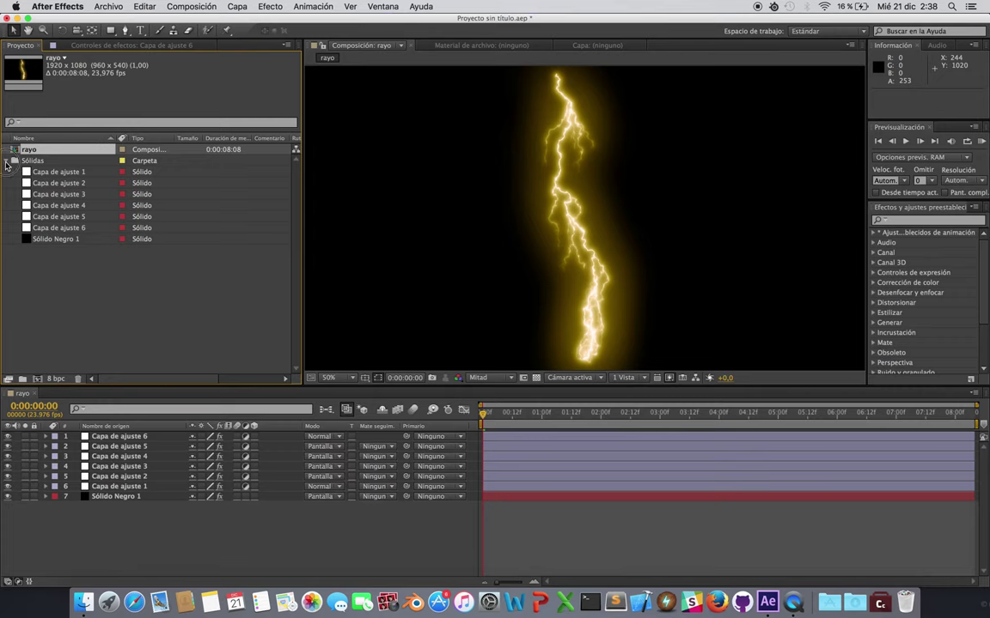
pyautogui.click(7, 161)
pyautogui.click(98, 194)
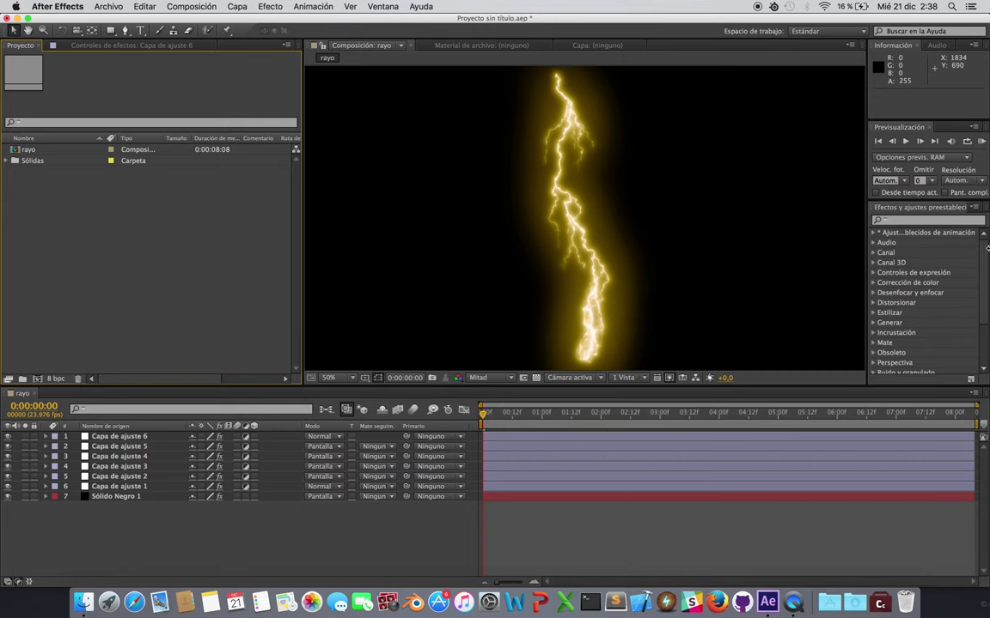
# - Drag VID_20161218_132426149.mp4 from the desktop into the Project panel, then restore the full window
pyautogui.moveTo(988, 249)
pyautogui.mouseDown()
pyautogui.moveTo(661, 250)
pyautogui.moveTo(785, 245)
pyautogui.mouseUp()
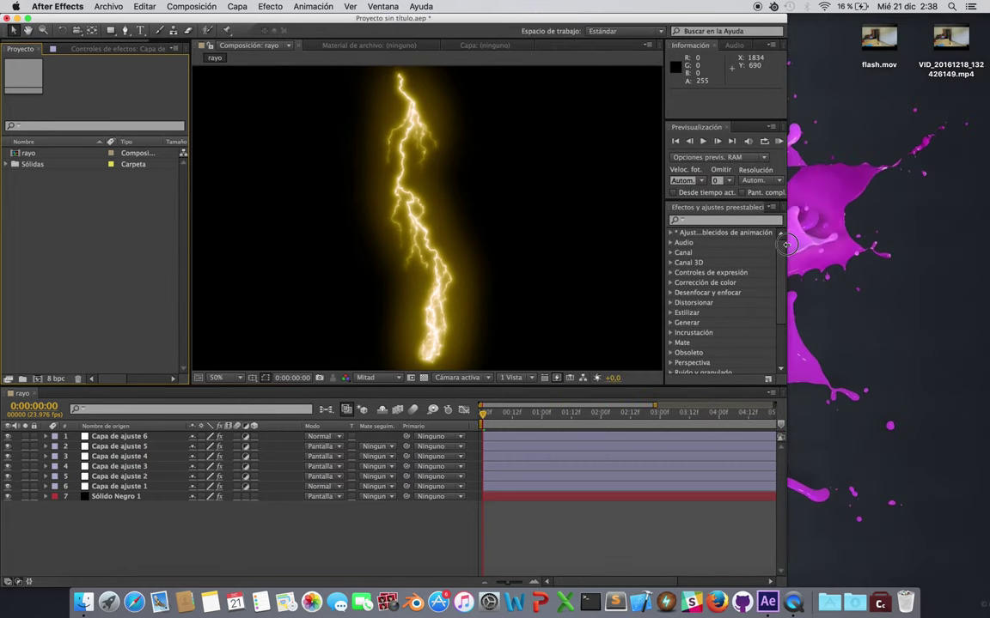
pyautogui.click(878, 38)
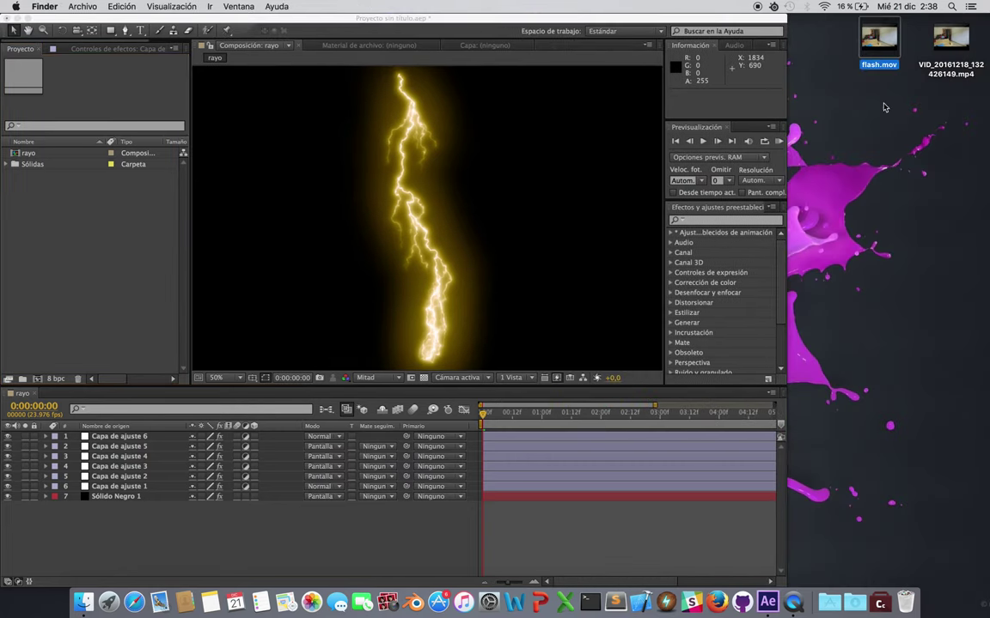
pyautogui.click(951, 72)
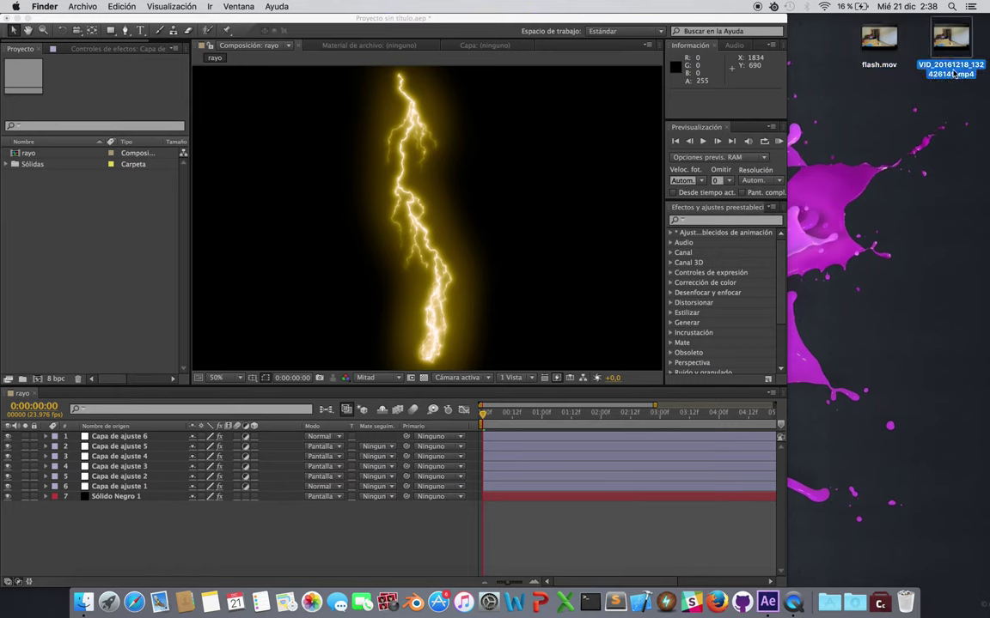
pyautogui.moveTo(955, 72)
pyautogui.mouseDown()
pyautogui.moveTo(15, 273)
pyautogui.moveTo(66, 261)
pyautogui.mouseUp()
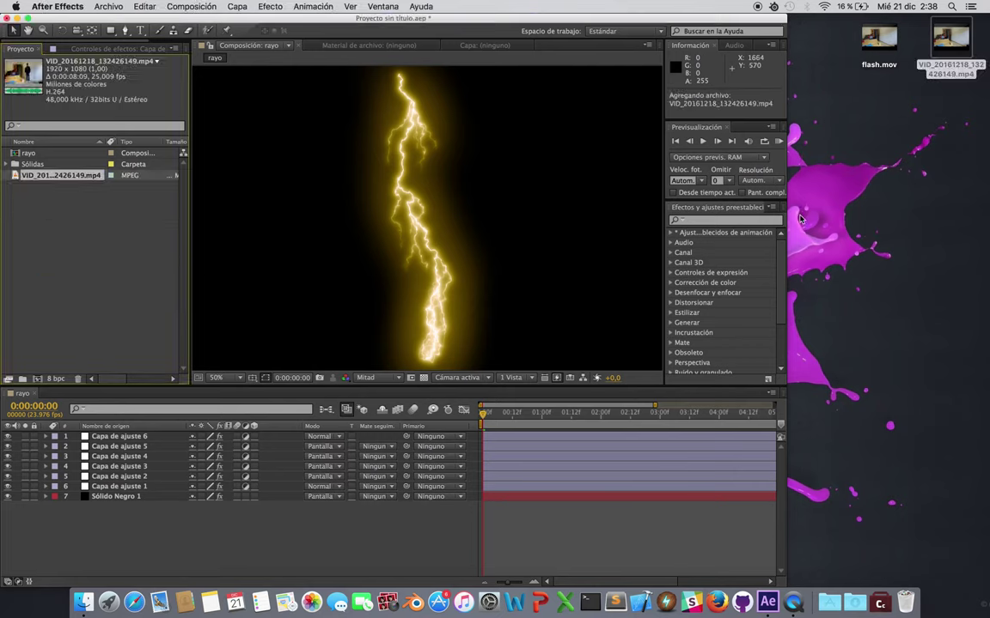
pyautogui.moveTo(787, 222); pyautogui.dragTo(980, 220)
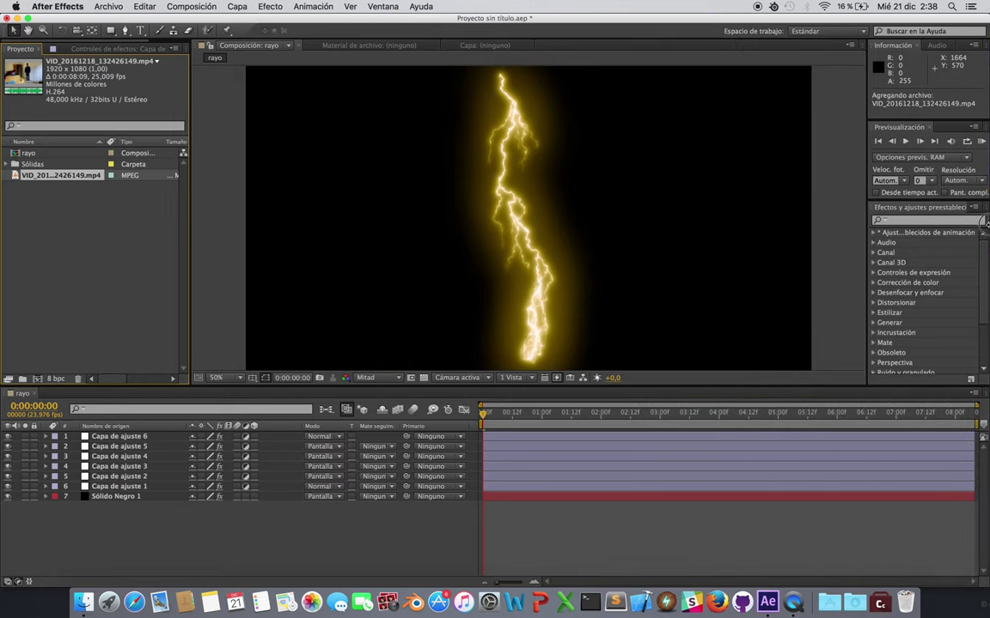
# - Preview the imported room video footage, then close the Footage and empty layer tabs
pyautogui.click(105, 197)
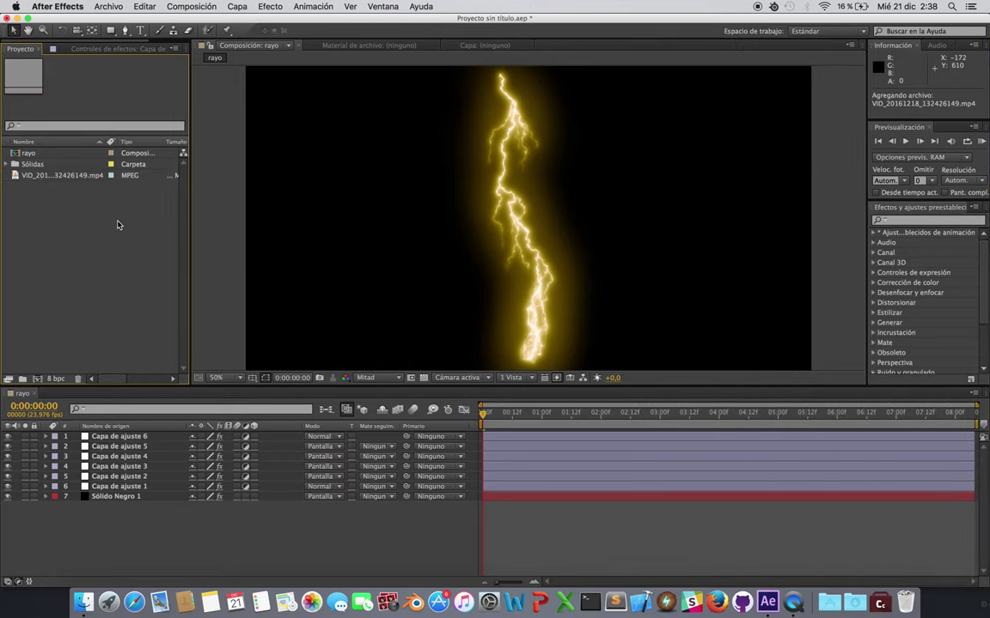
pyautogui.click(48, 177)
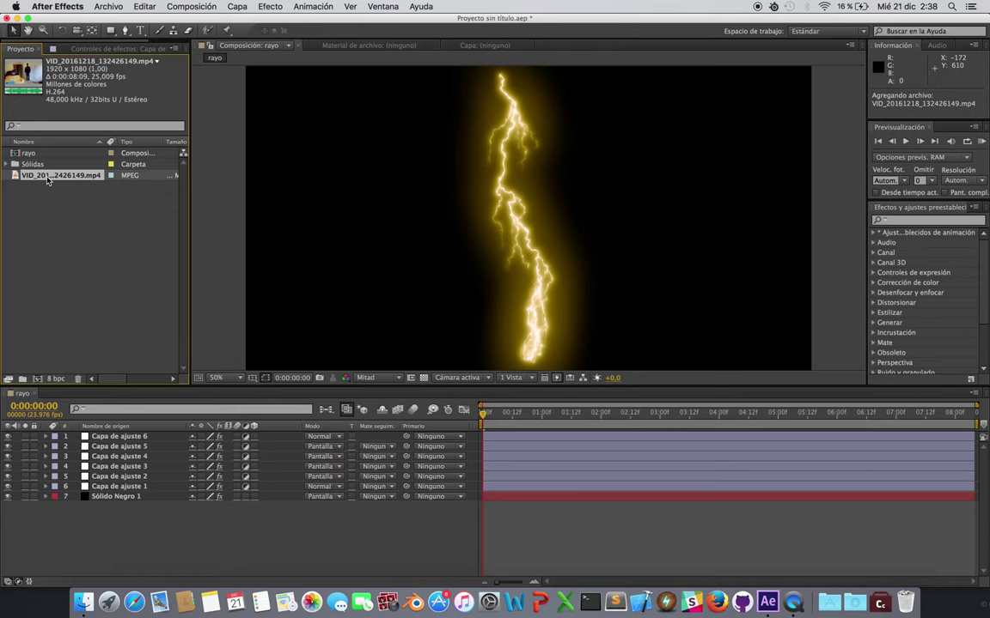
pyautogui.doubleClick(47, 177)
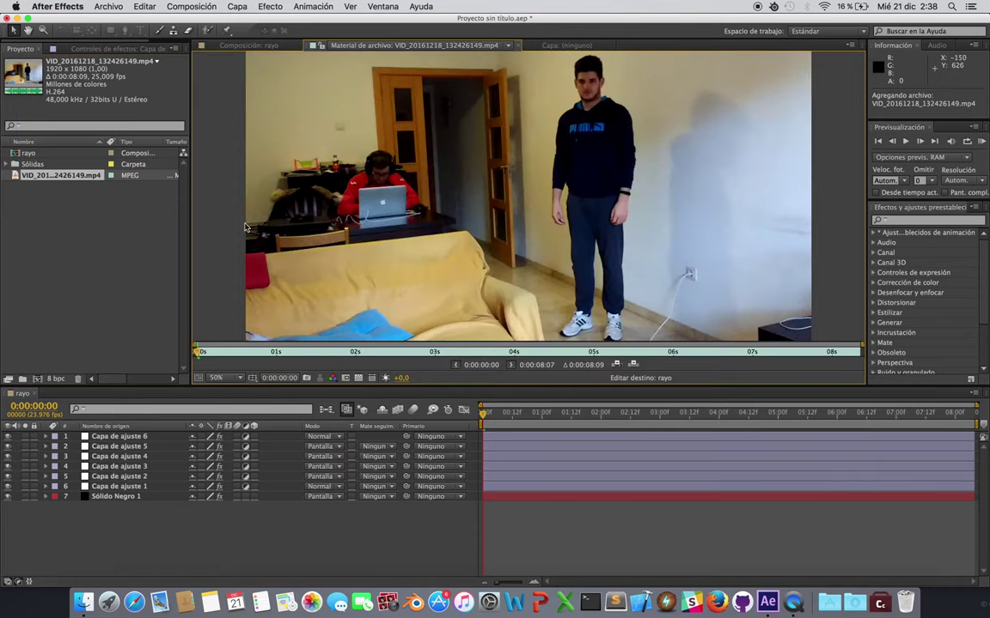
pyautogui.click(519, 48)
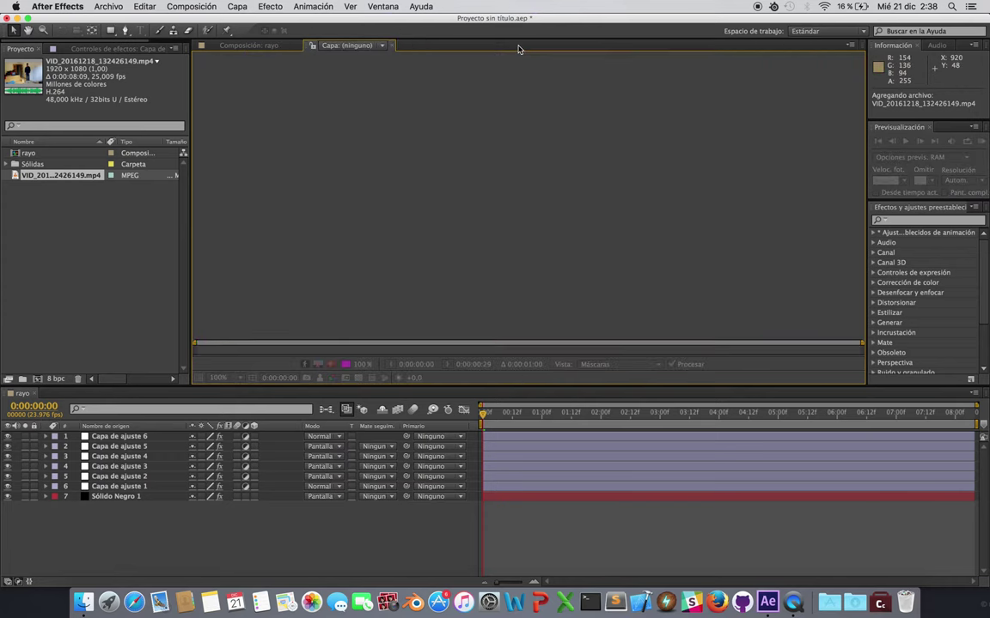
pyautogui.click(394, 46)
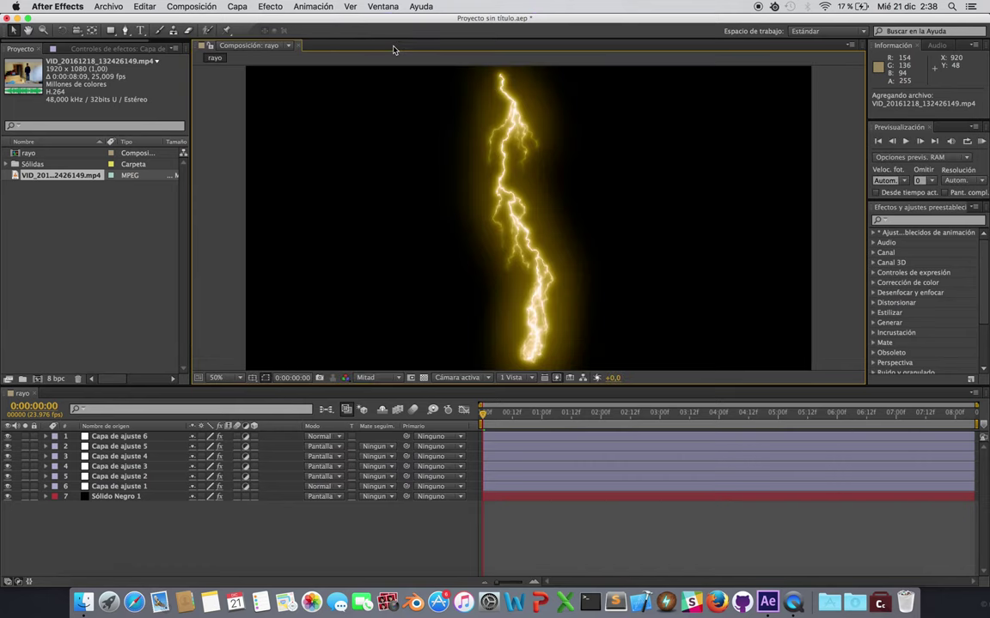
# - Build a new 1920×1080 composition from the room video mp4 and select it in the Project panel
pyautogui.rightClick(42, 177)
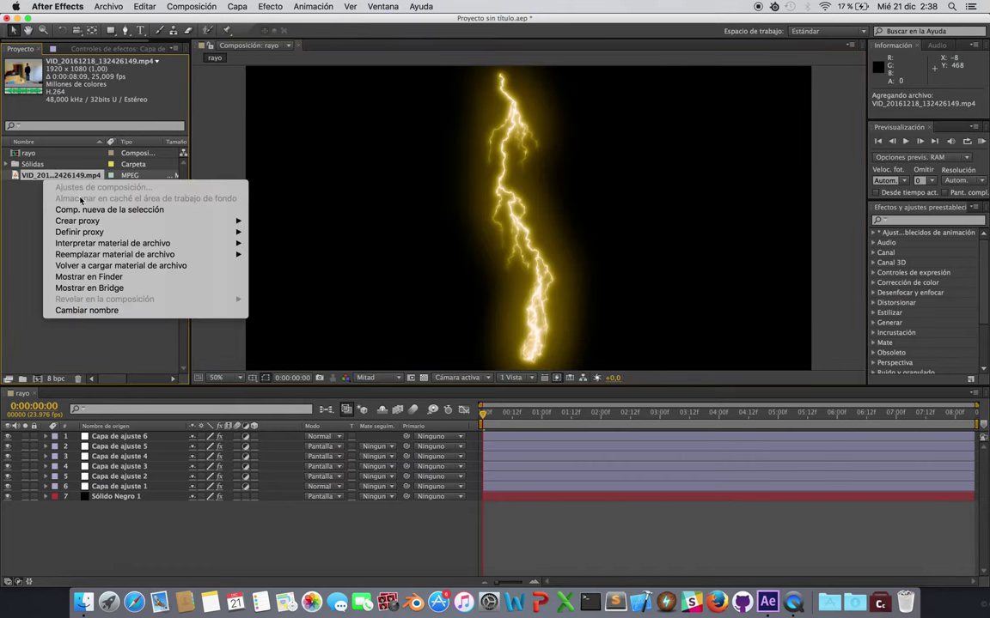
pyautogui.click(173, 213)
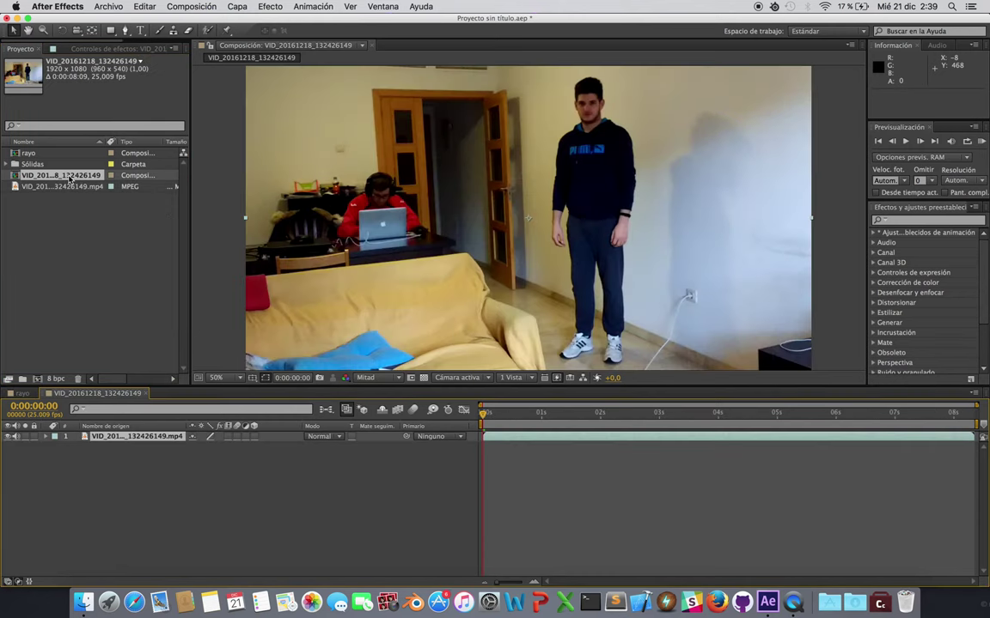
pyautogui.click(69, 178)
# - Rename the new composition to 'flash' and click its video layer, leaving it deselected
pyautogui.rightClick(70, 177)
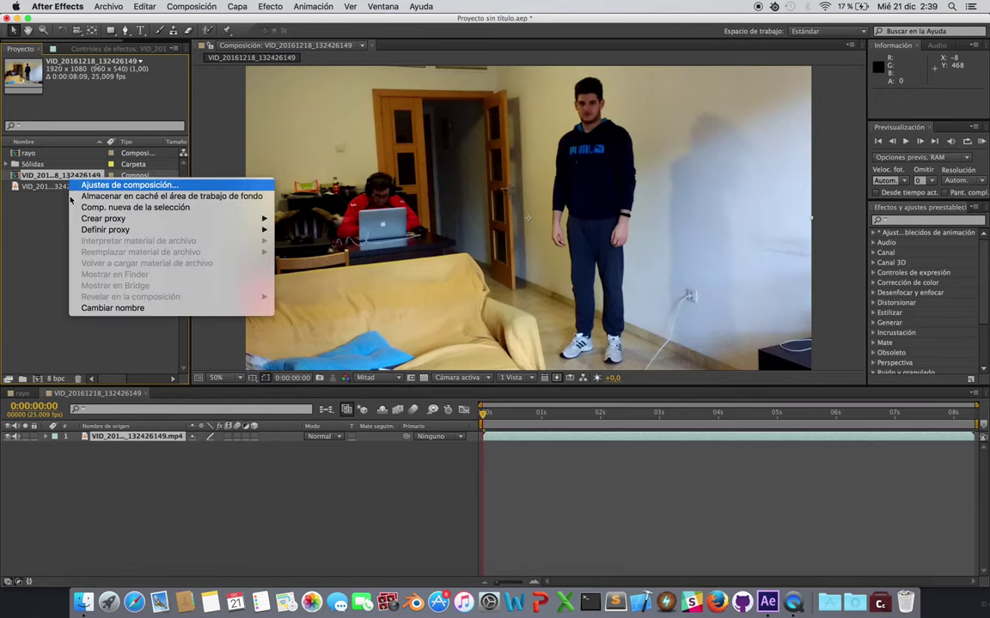
pyautogui.click(78, 278)
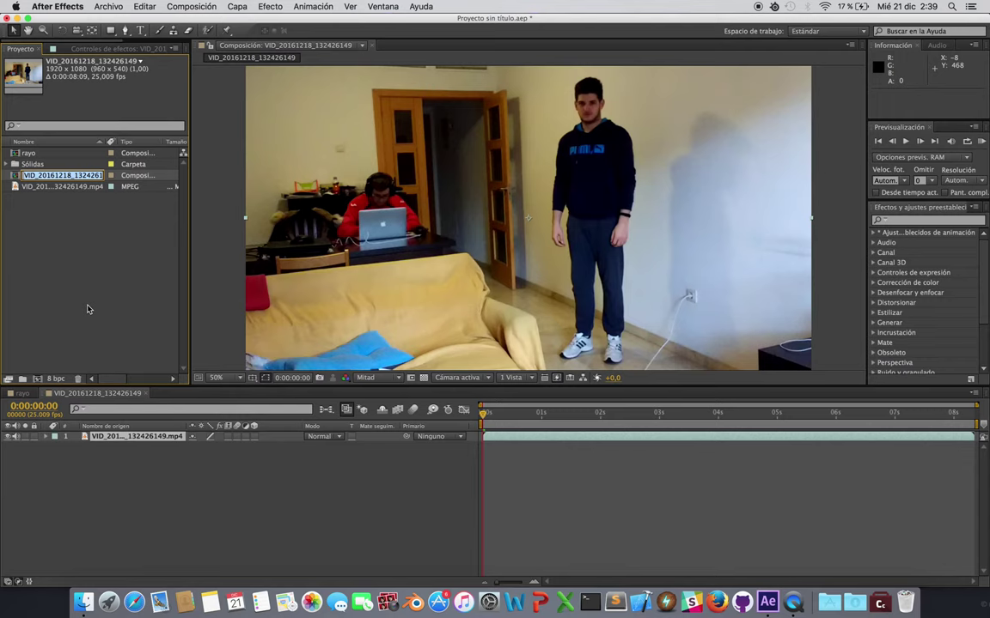
pyautogui.write('flash')
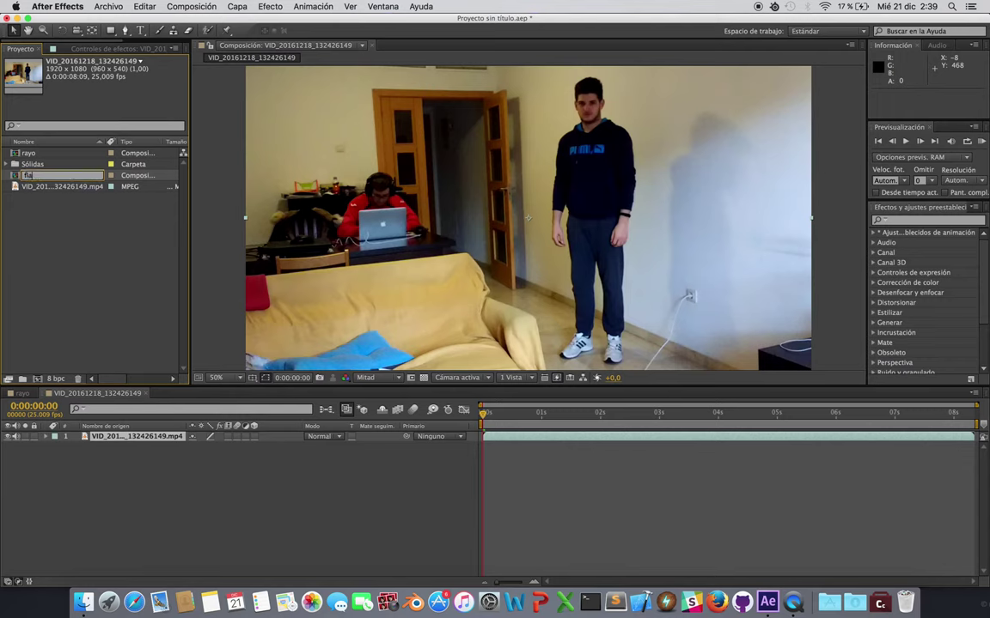
pyautogui.press('Return')
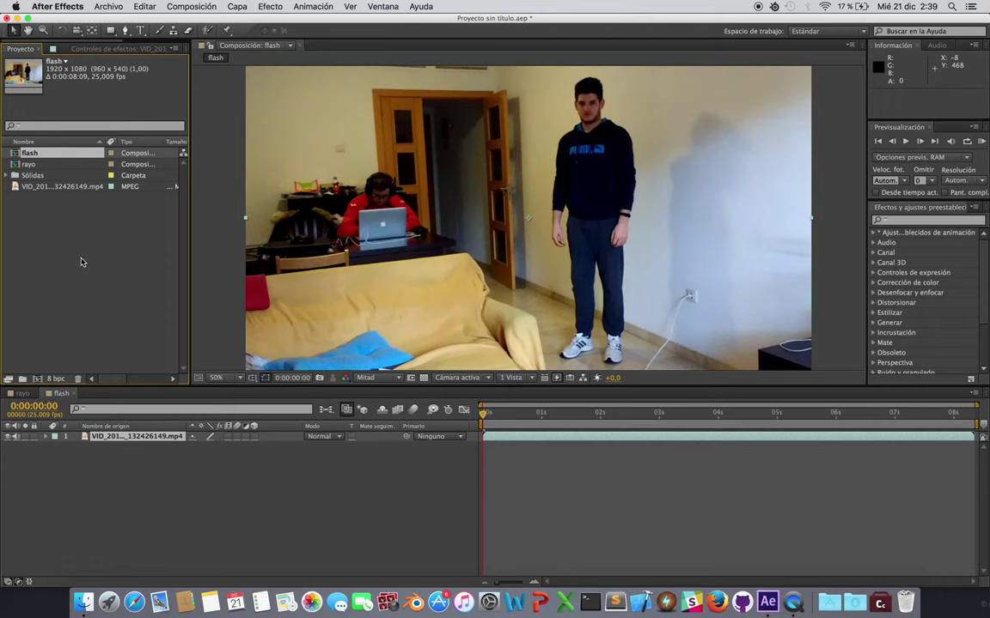
pyautogui.click(107, 438)
pyautogui.click(147, 460)
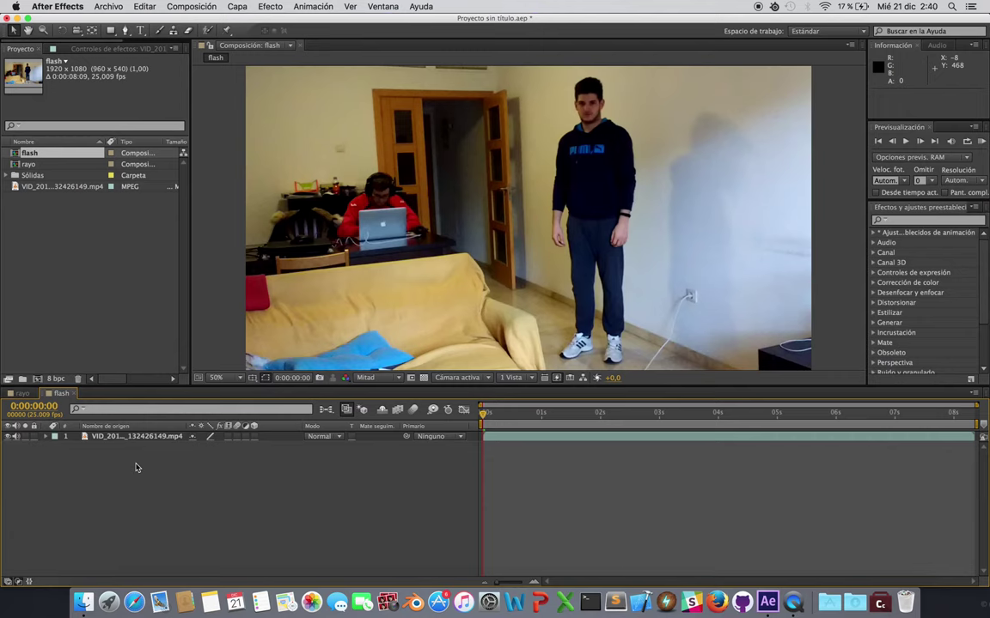
# - Drag the rayo comp into the flash timeline and move the video layer beneath it
pyautogui.click(137, 436)
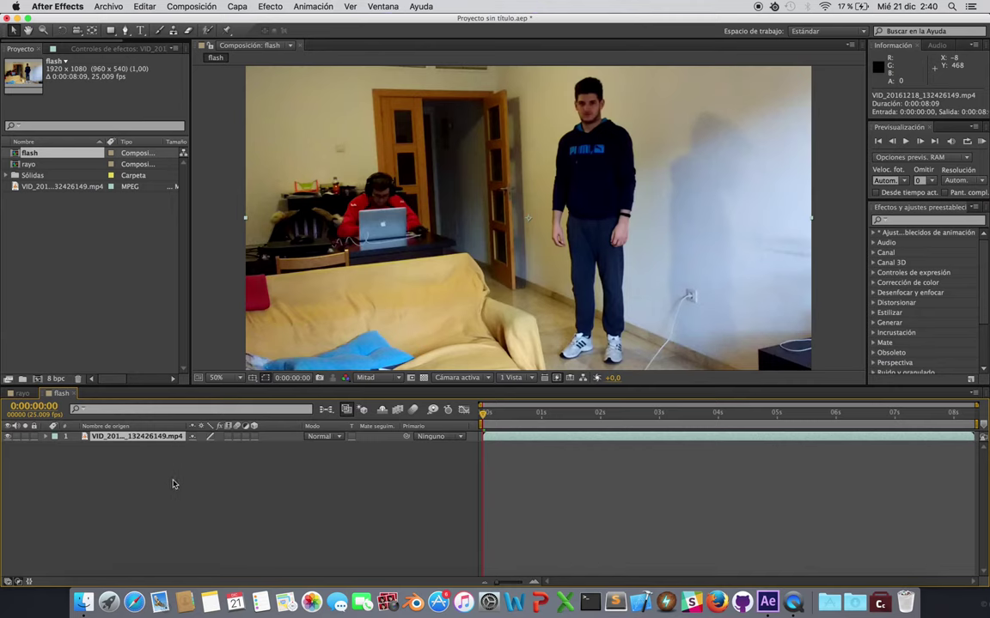
pyautogui.click(32, 165)
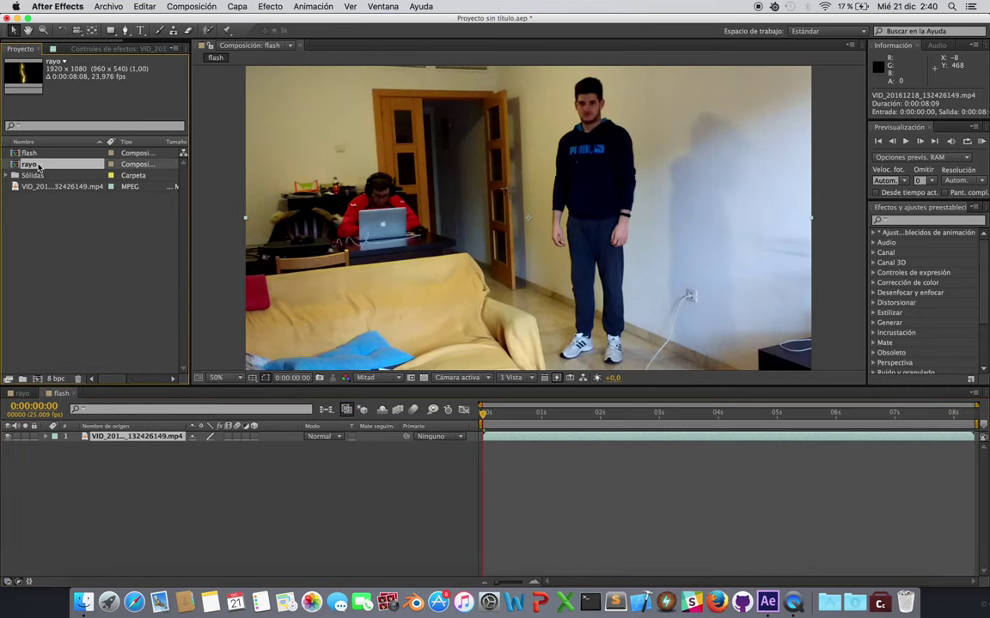
pyautogui.moveTo(38, 168); pyautogui.dragTo(121, 466)
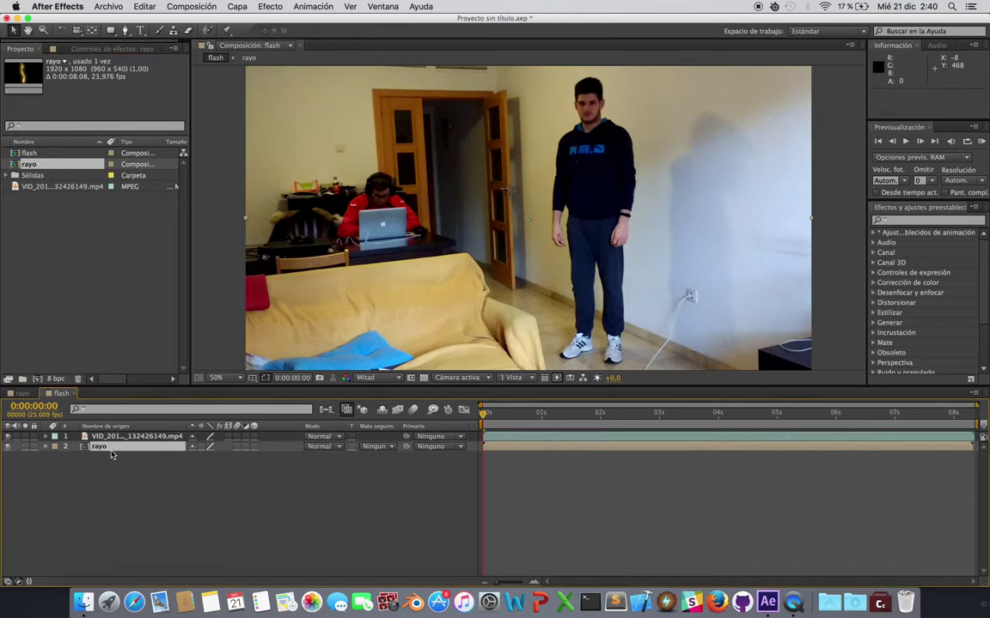
pyautogui.click(107, 438)
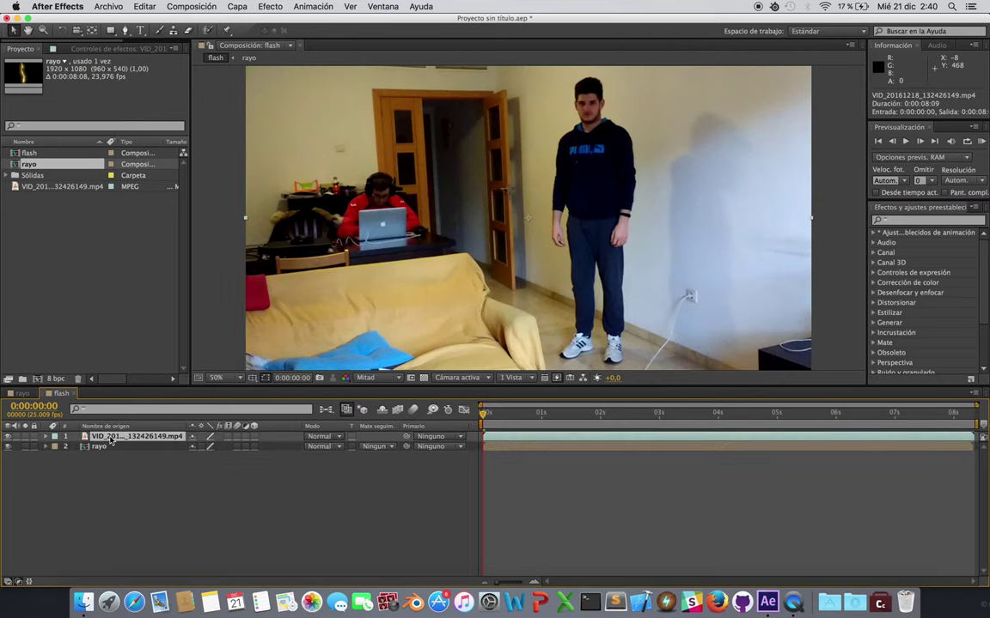
pyautogui.moveTo(116, 440); pyautogui.dragTo(117, 481)
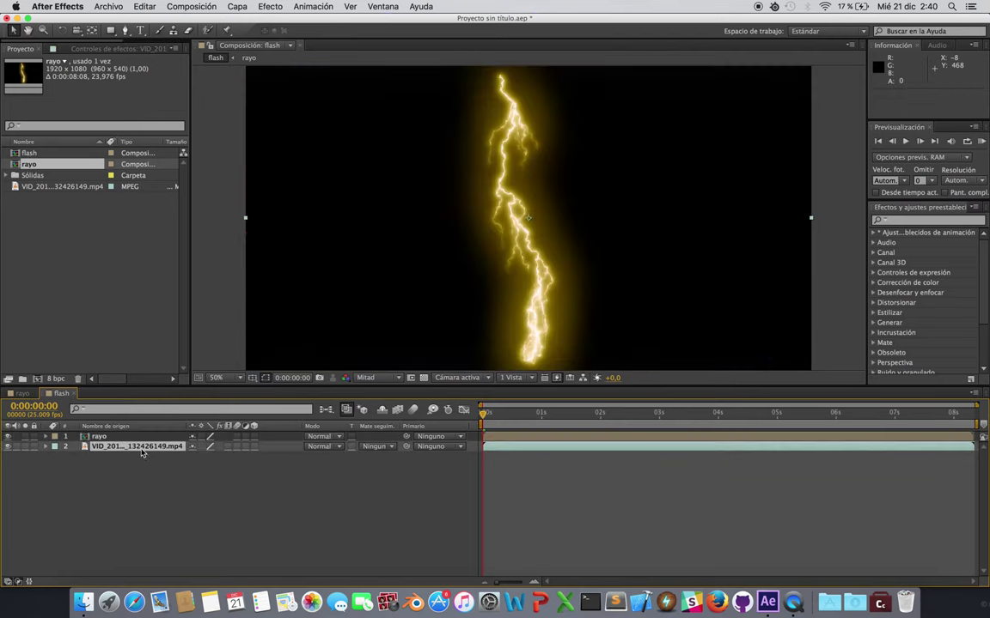
# - Compare Pantalla and Aclarar blend modes on the rayo layer, settling on Aclarar
pyautogui.click(134, 438)
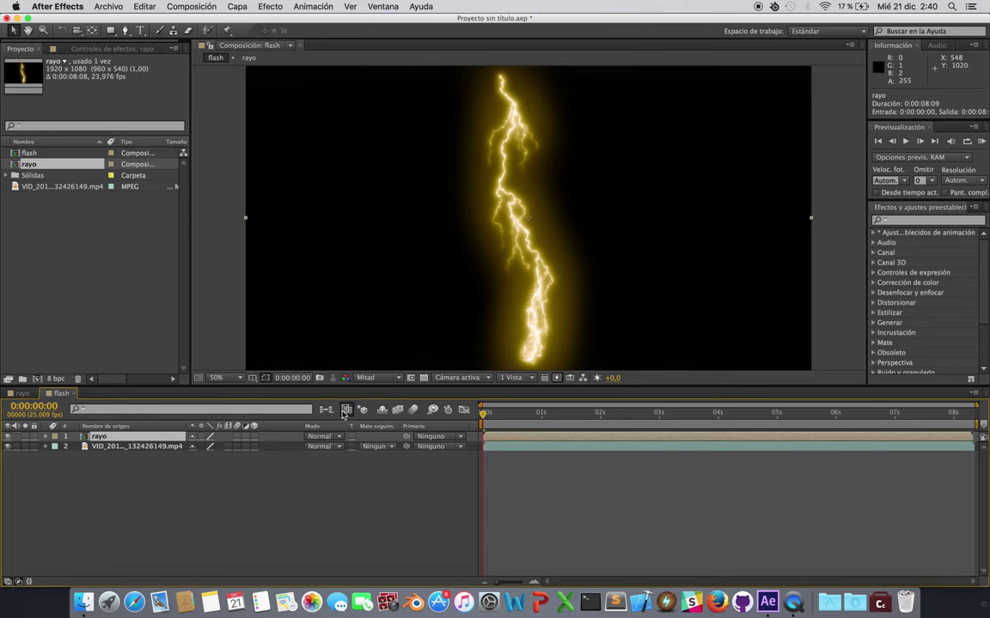
pyautogui.click(335, 437)
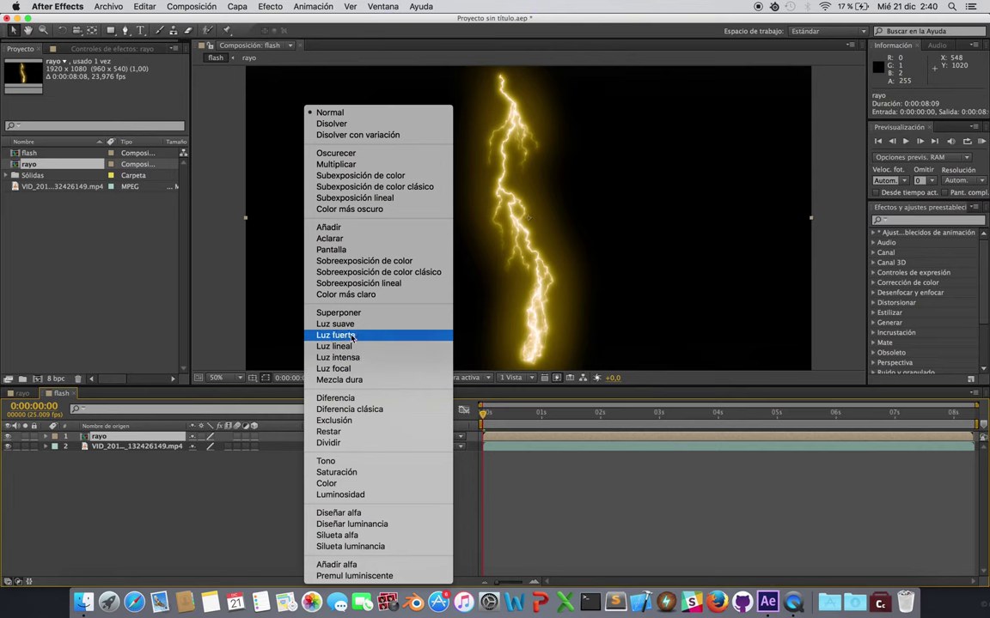
pyautogui.click(352, 249)
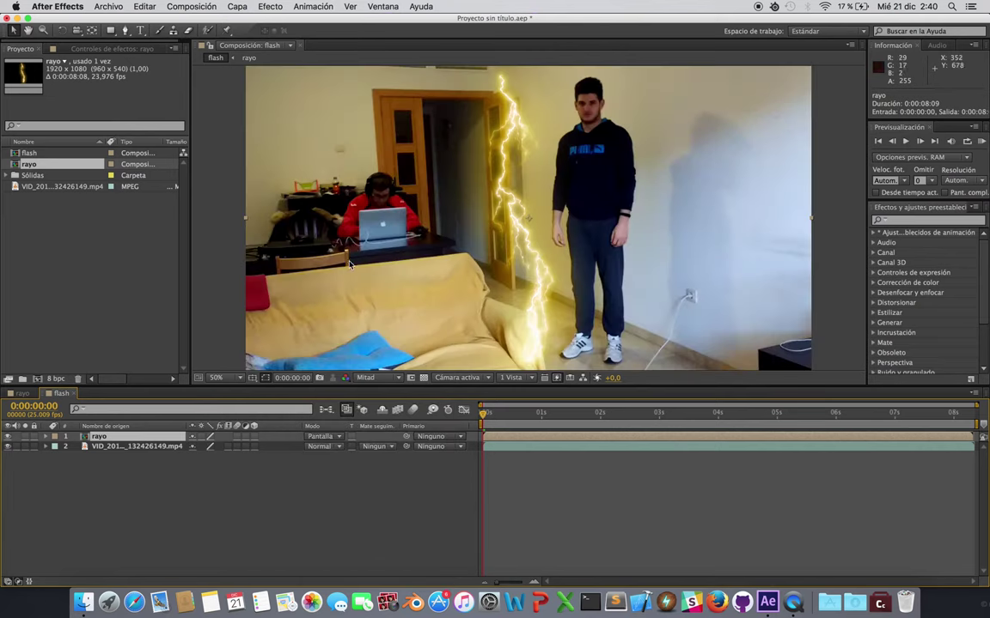
pyautogui.click(337, 436)
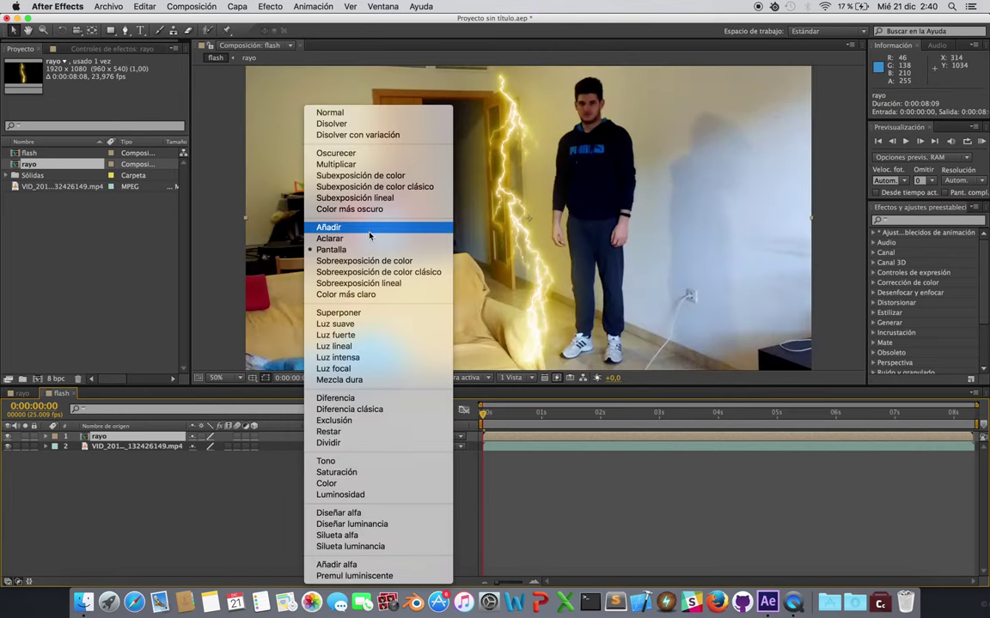
pyautogui.click(365, 241)
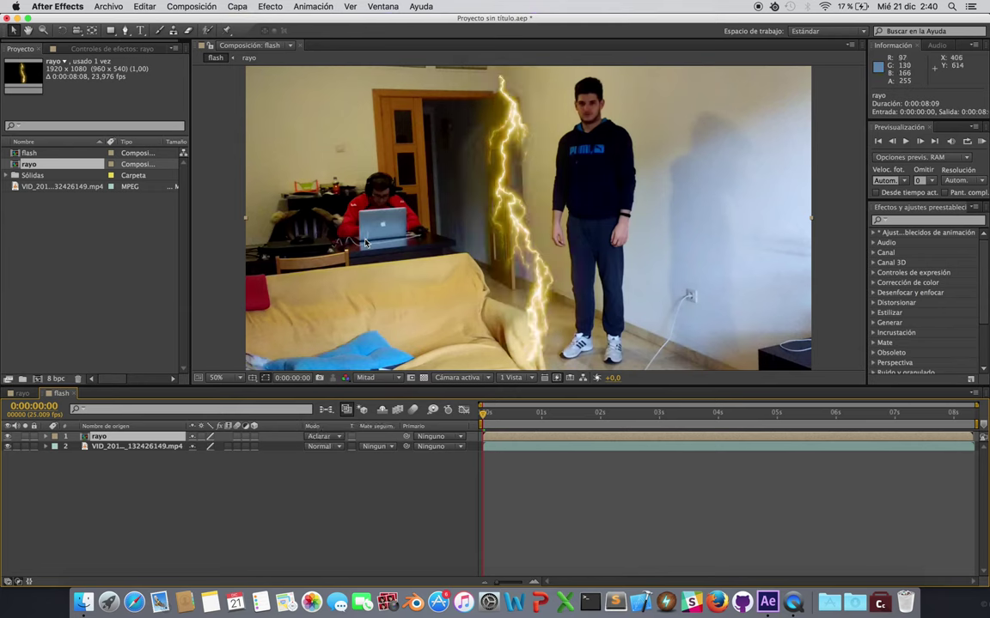
pyautogui.click(336, 437)
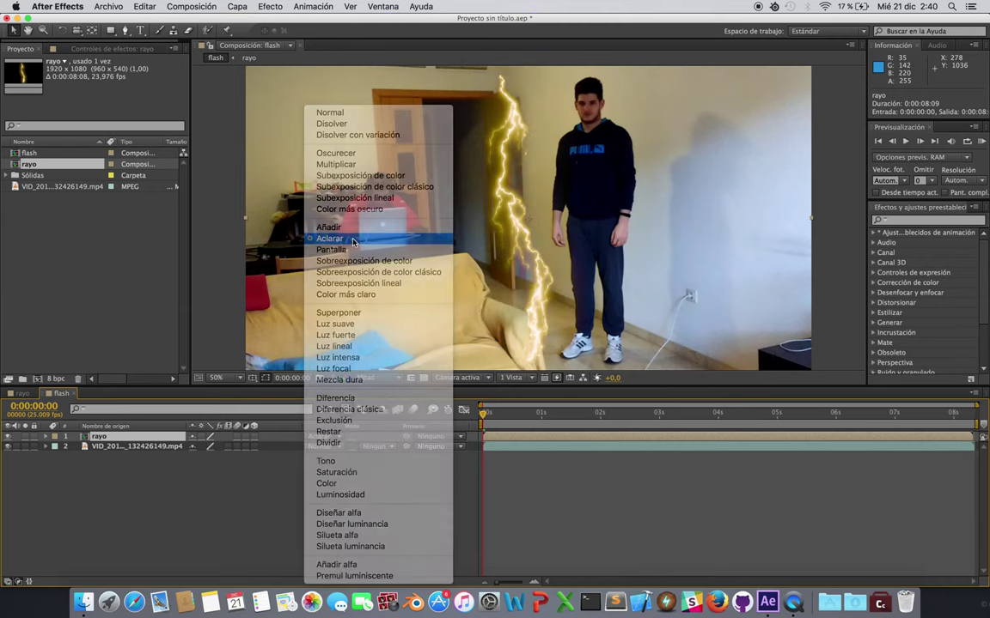
pyautogui.click(352, 242)
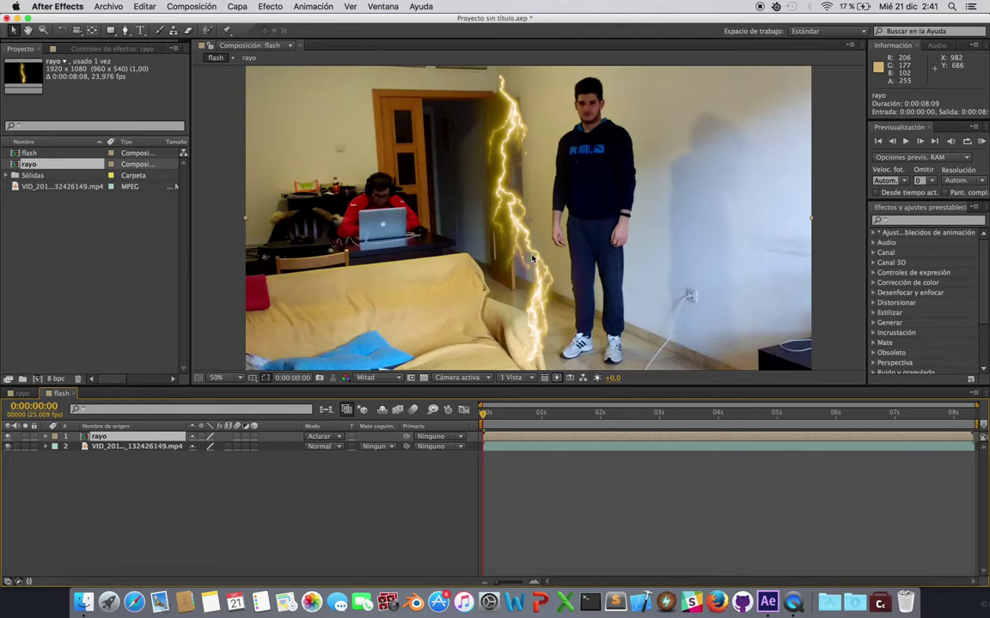
# - In the rayo comp, add the video clip below Sólido Negro 1 and hide the adjustment layers
pyautogui.click(24, 395)
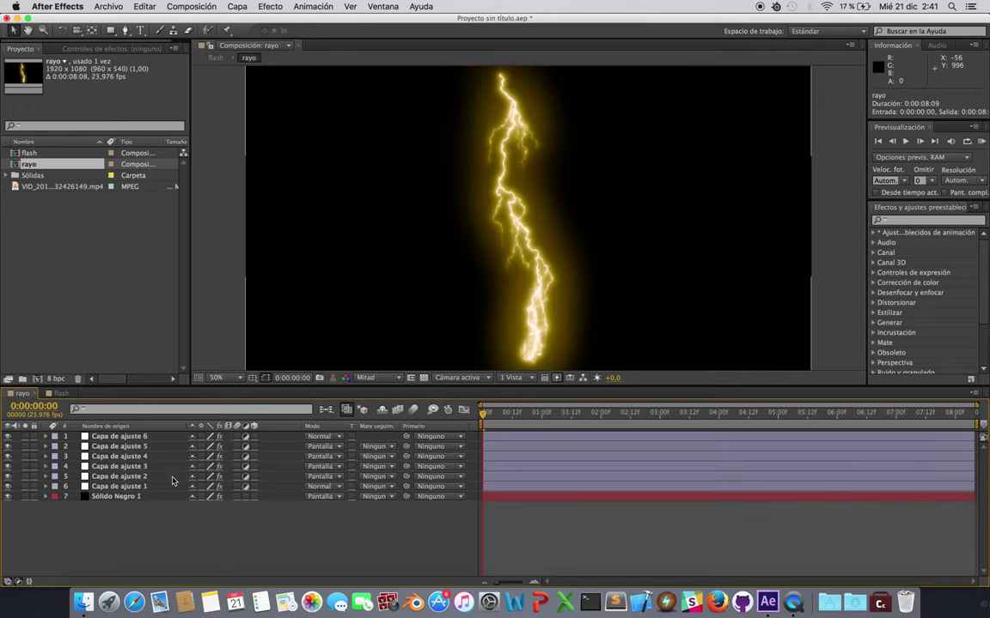
pyautogui.click(60, 394)
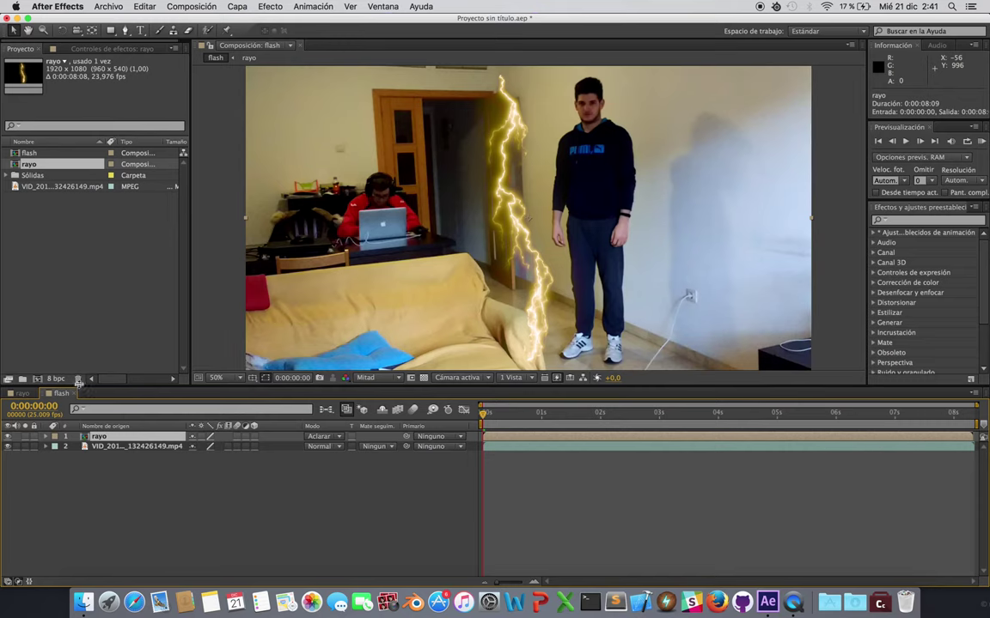
pyautogui.click(21, 394)
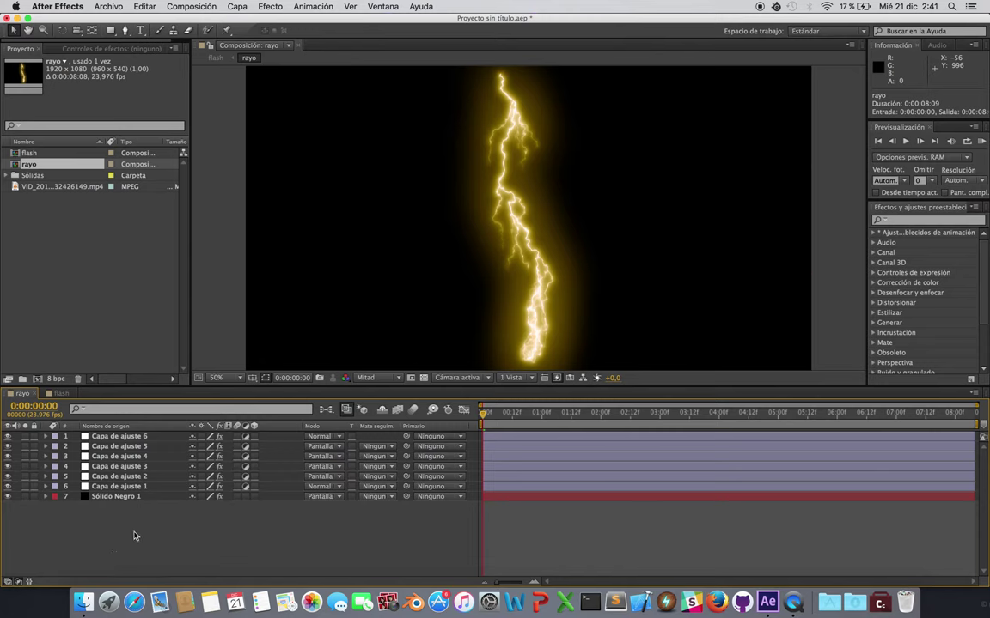
pyautogui.click(41, 187)
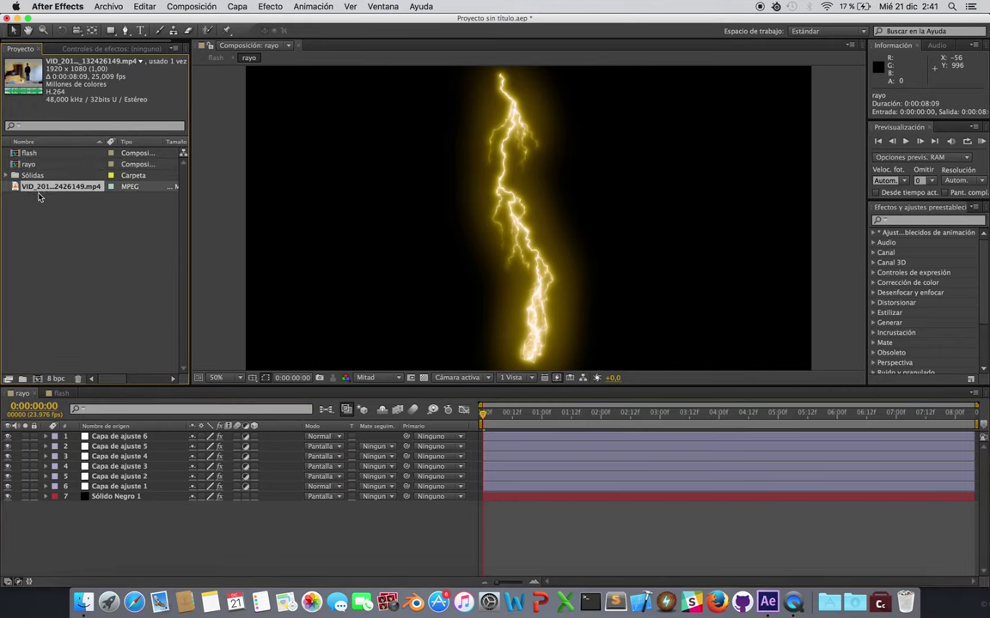
pyautogui.moveTo(43, 189); pyautogui.dragTo(102, 530)
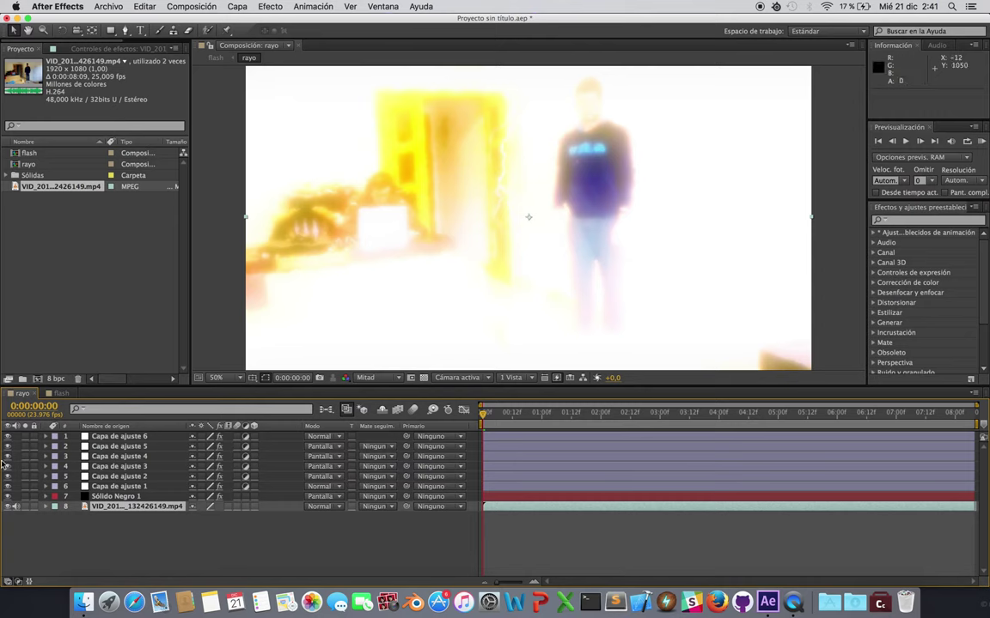
pyautogui.moveTo(9, 438); pyautogui.dragTo(10, 489)
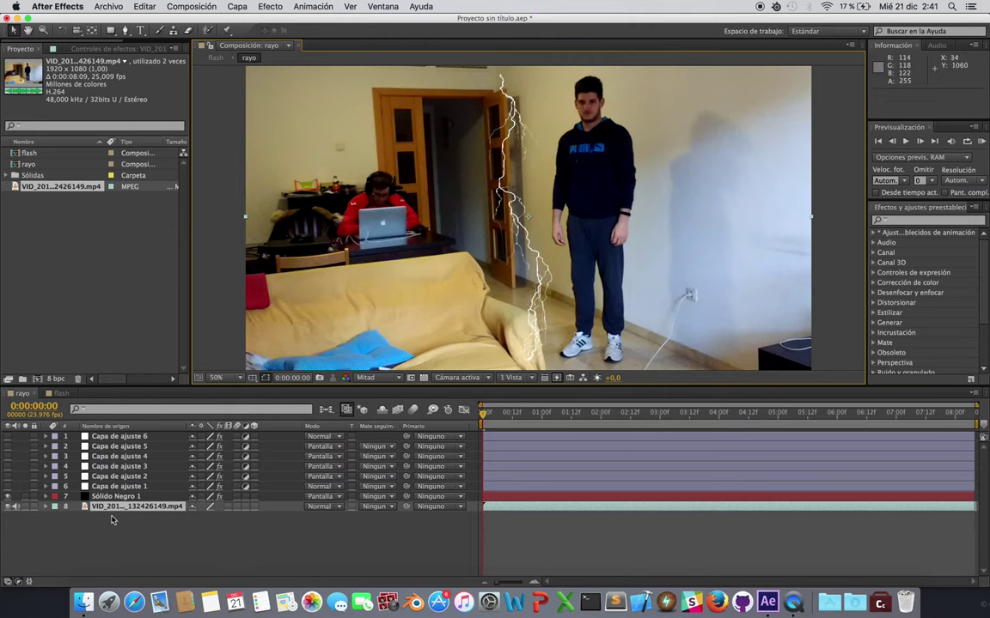
# - Expand Sólido Negro 1's effects and select Relámpago avanzado
pyautogui.click(46, 496)
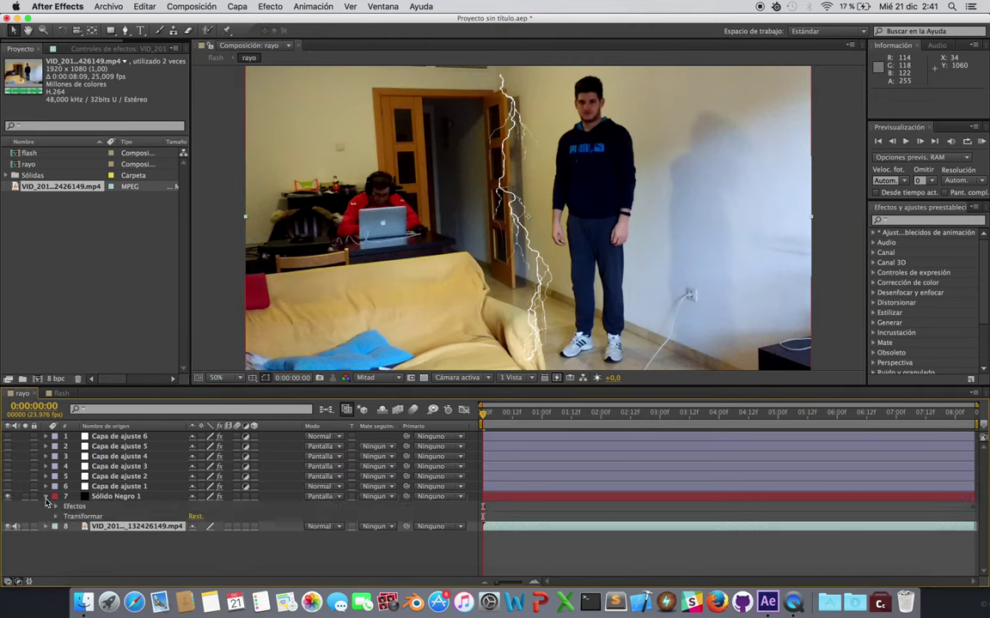
pyautogui.click(89, 506)
pyautogui.click(55, 509)
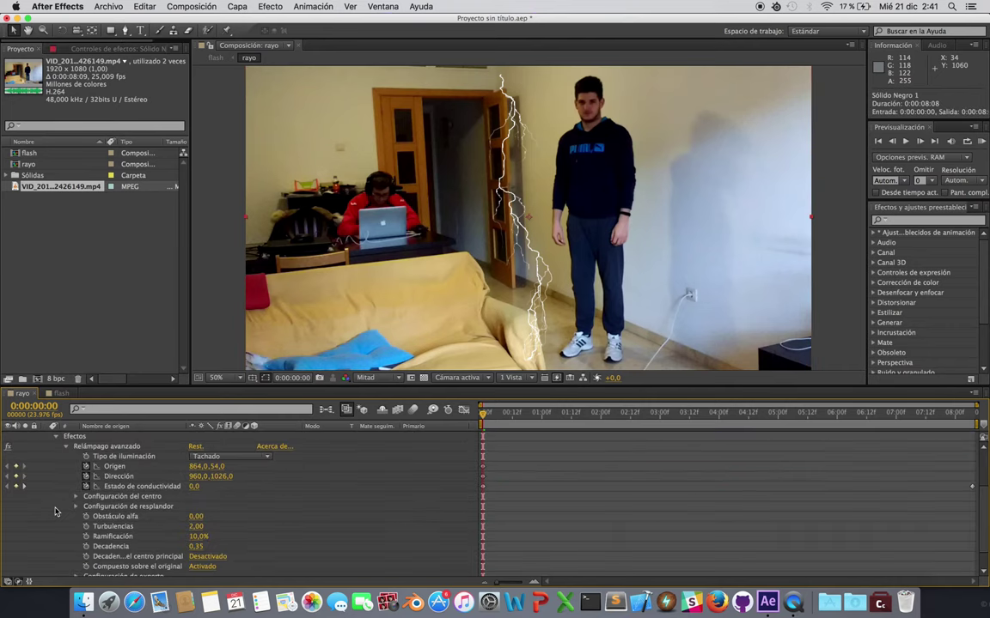
pyautogui.click(68, 448)
pyautogui.click(107, 517)
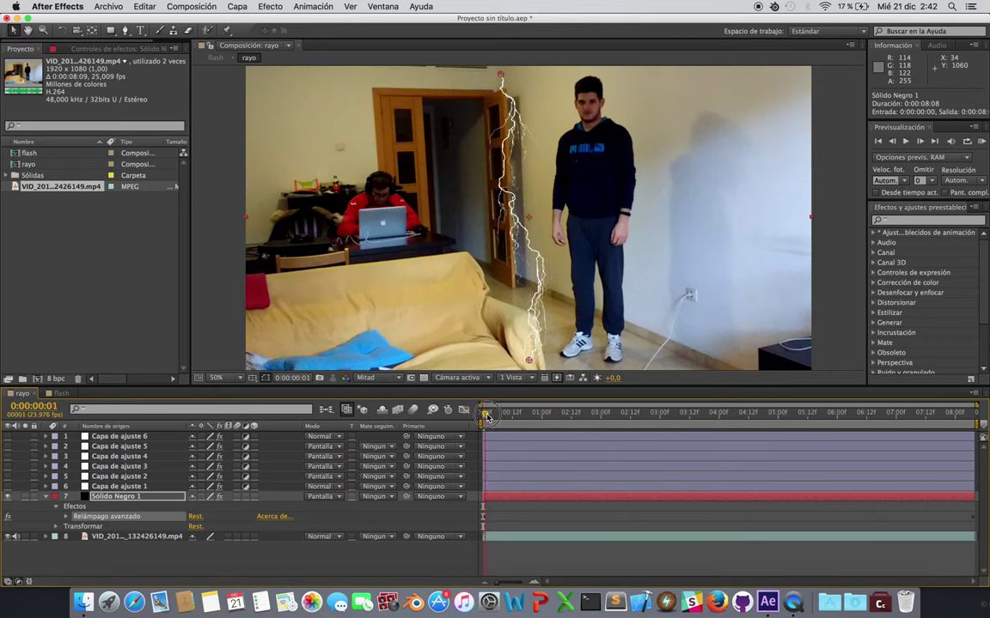
# - At 0:00:01:09, move the lightning's start point onto the man's shoulder
pyautogui.moveTo(484, 418); pyautogui.dragTo(565, 415)
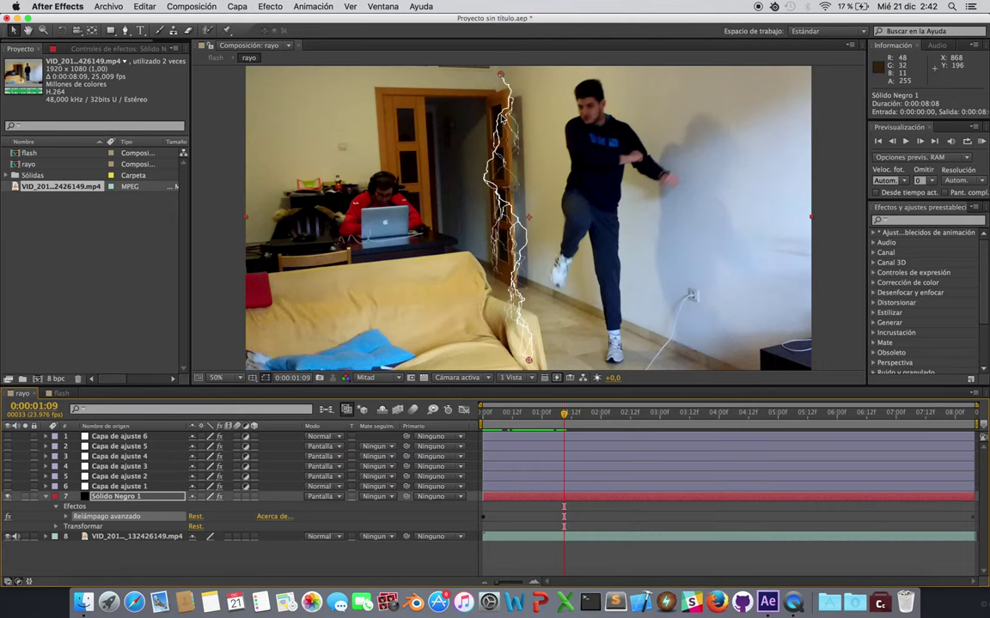
pyautogui.press('.')
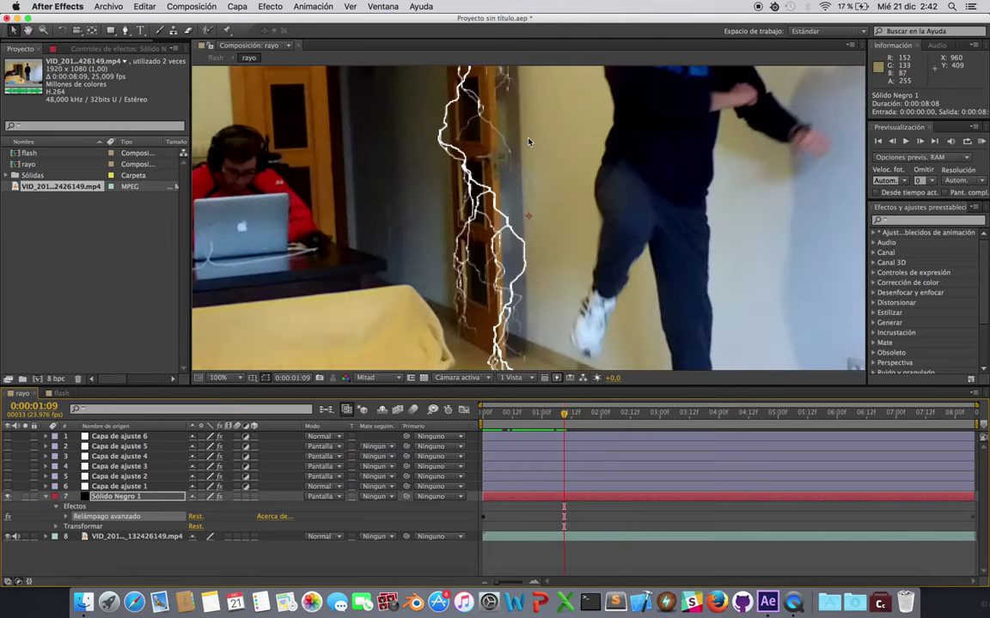
pyautogui.press('h')
pyautogui.moveTo(553, 104); pyautogui.dragTo(494, 279)
pyautogui.press('v')
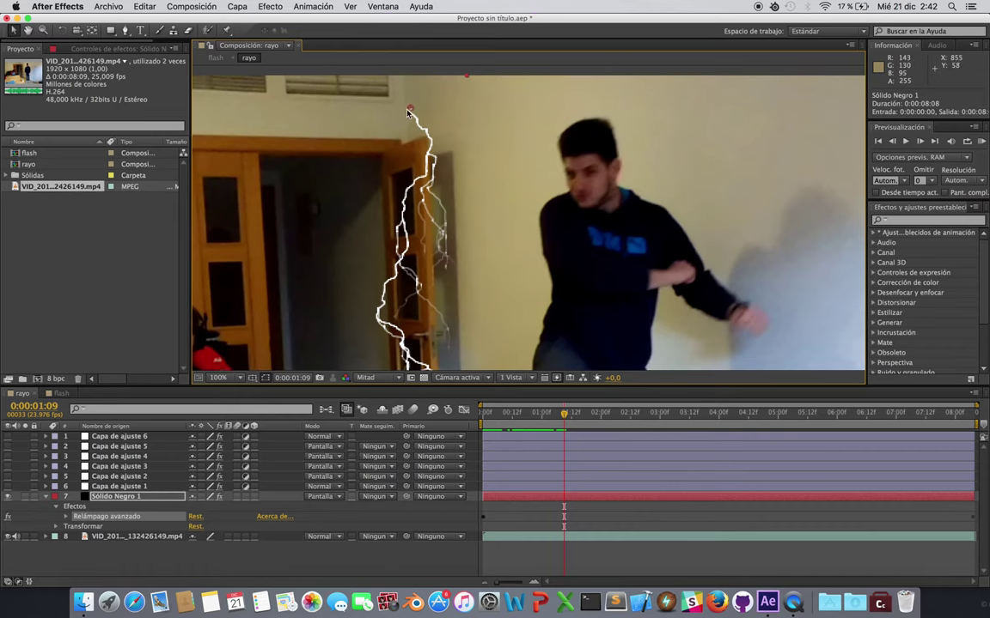
pyautogui.moveTo(410, 110)
pyautogui.mouseDown()
pyautogui.moveTo(673, 223)
pyautogui.moveTo(678, 233)
pyautogui.moveTo(670, 223)
pyautogui.mouseUp()
# - Pull the bolt's end point up to the shoulder, shorten it, then scrub back to check
pyautogui.press(',')
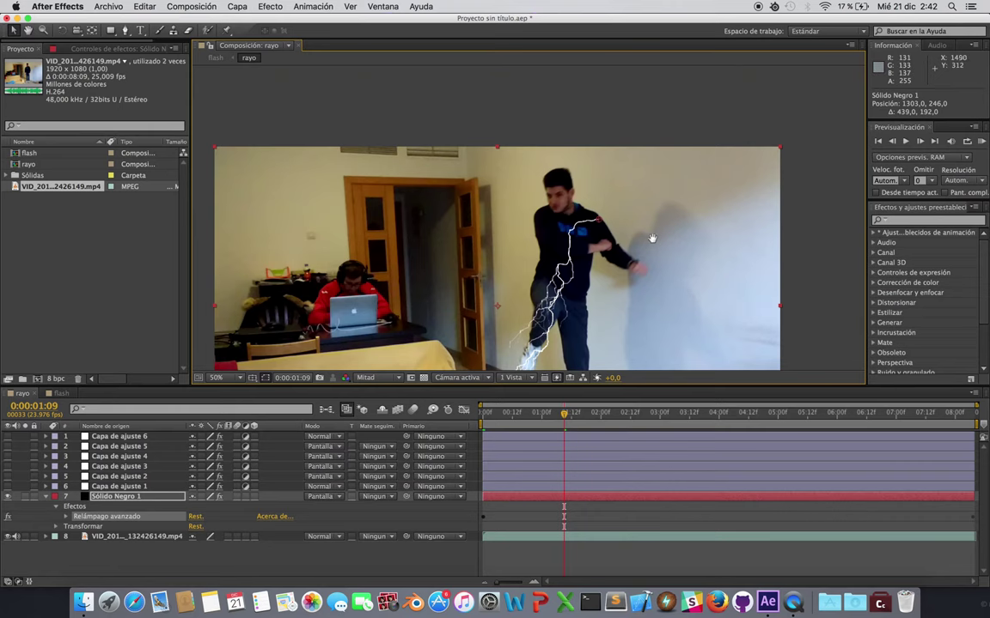
pyautogui.scroll(-4, 602, 249)
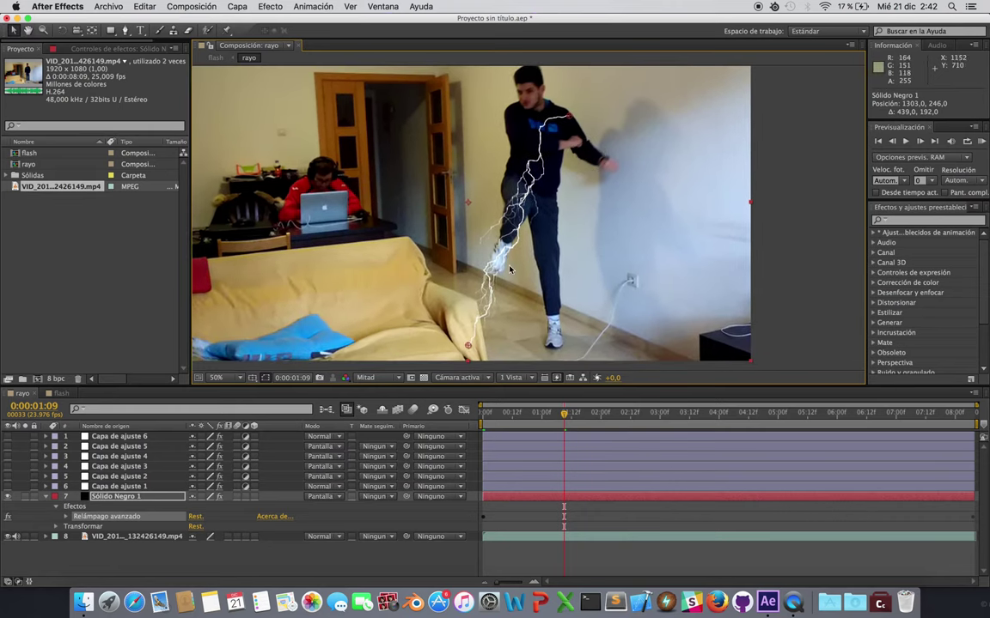
pyautogui.moveTo(469, 349); pyautogui.dragTo(584, 115)
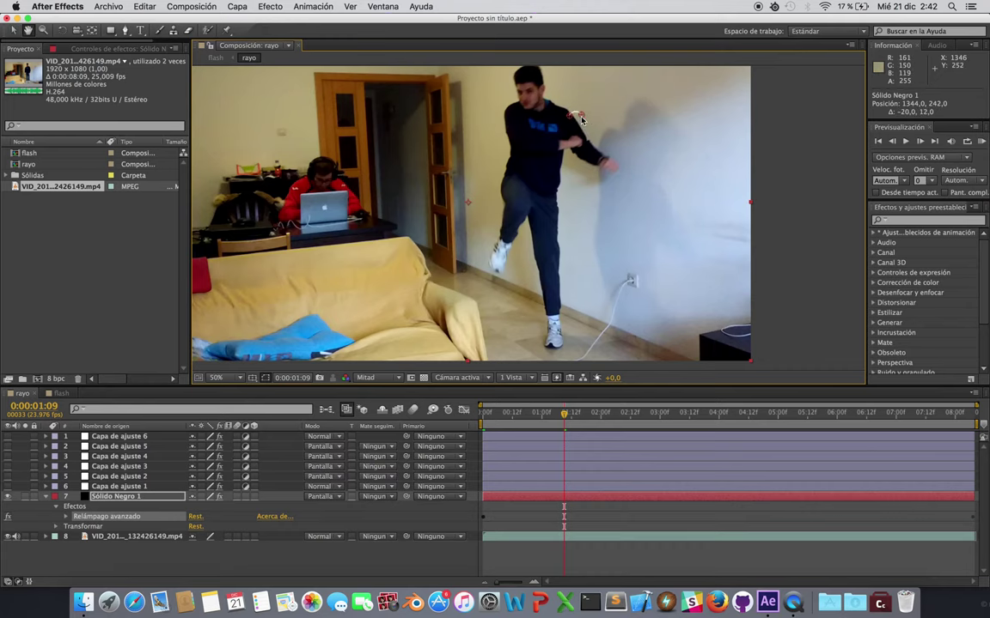
pyautogui.press('.')
pyautogui.moveTo(659, 122); pyautogui.dragTo(557, 331)
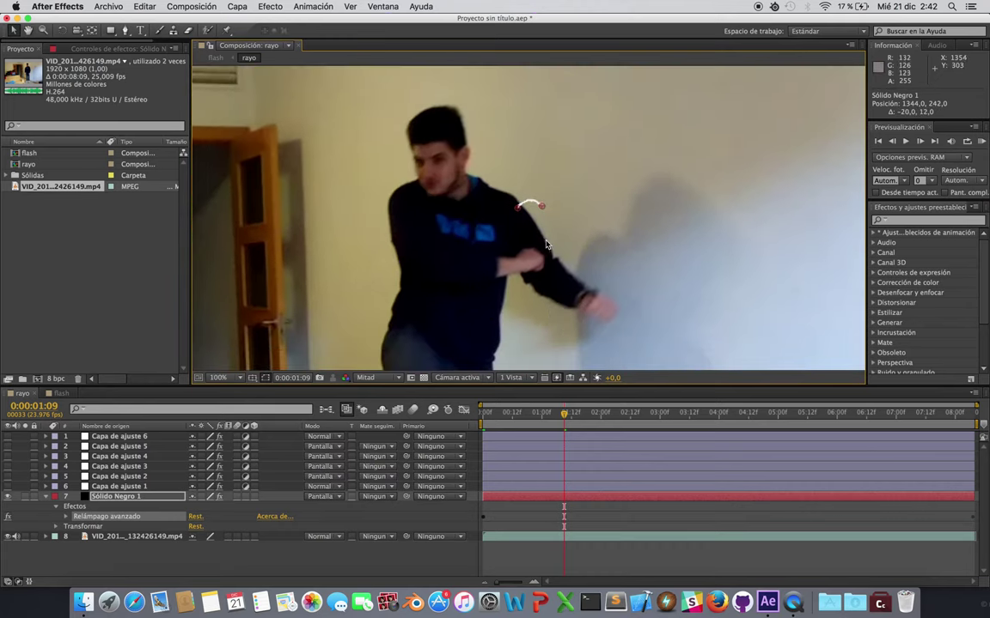
pyautogui.press('.')
pyautogui.moveTo(556, 196); pyautogui.dragTo(545, 198)
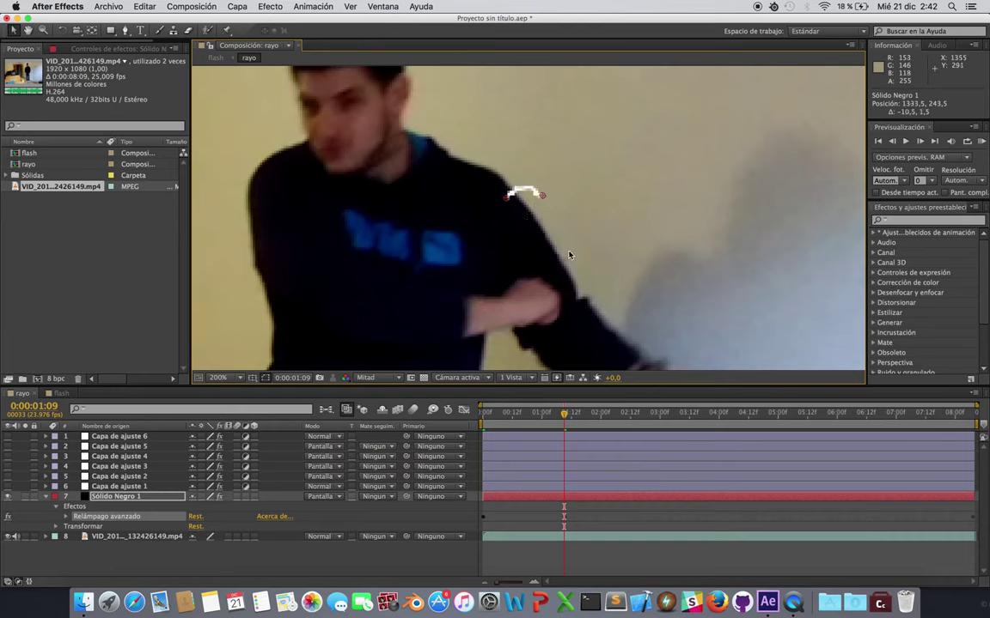
pyautogui.press(',')
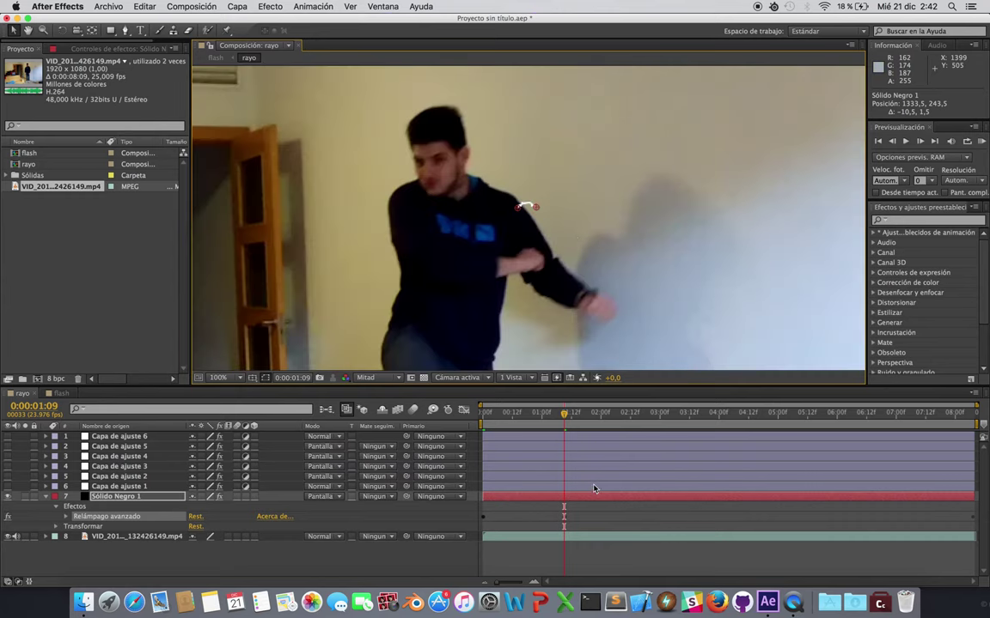
pyautogui.moveTo(563, 418); pyautogui.dragTo(554, 417)
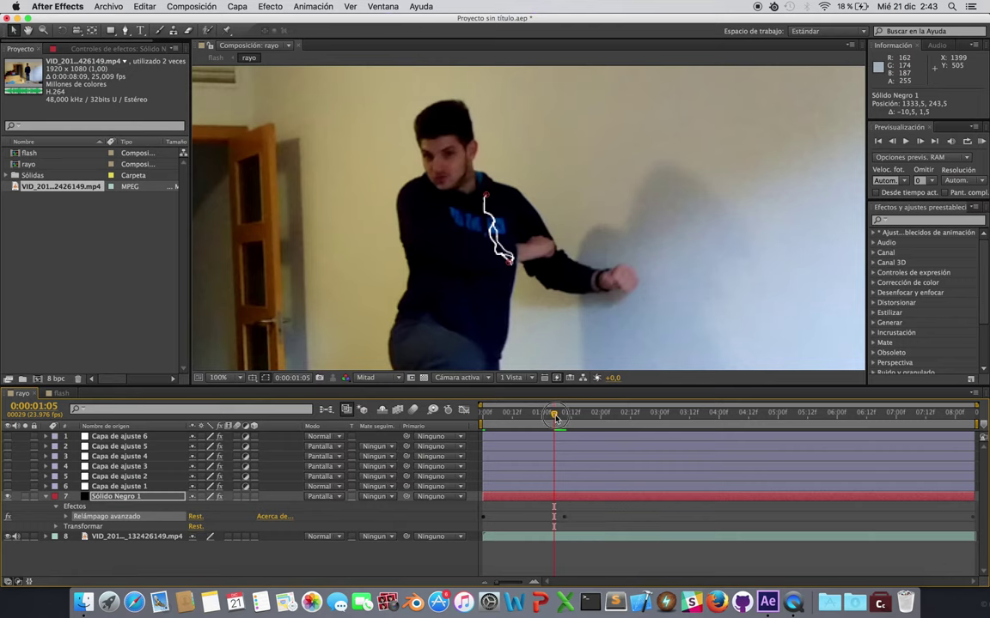
pyautogui.moveTo(555, 417)
pyautogui.mouseDown()
pyautogui.moveTo(495, 419)
pyautogui.moveTo(565, 423)
pyautogui.moveTo(484, 417)
pyautogui.mouseUp()
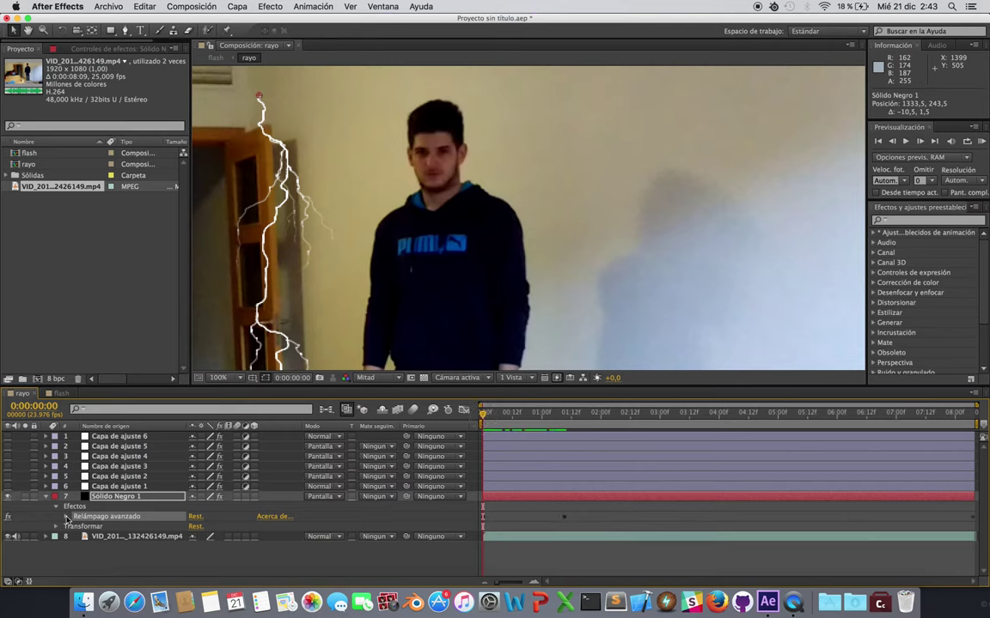
# - Remove the time-zero Dirección and Origen keyframes, then scrub to about 0:00:01:09
pyautogui.click(66, 517)
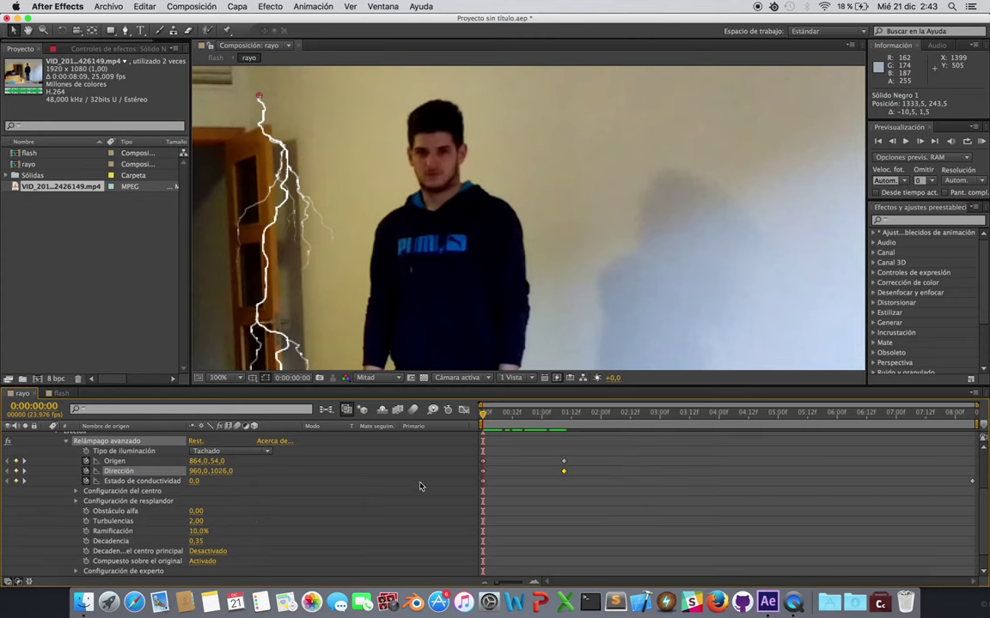
pyautogui.click(482, 471)
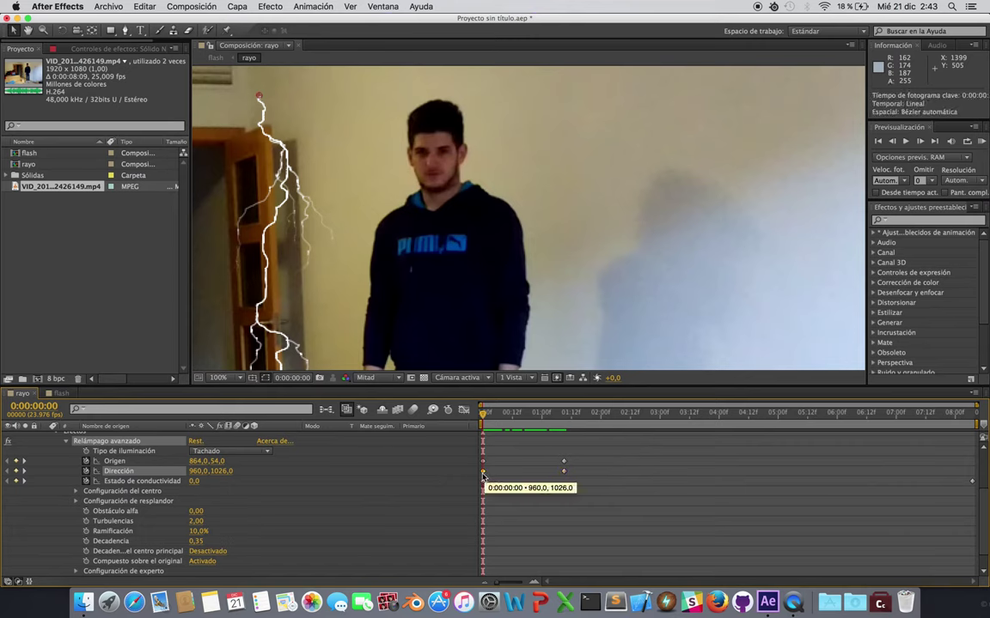
pyautogui.click(18, 472)
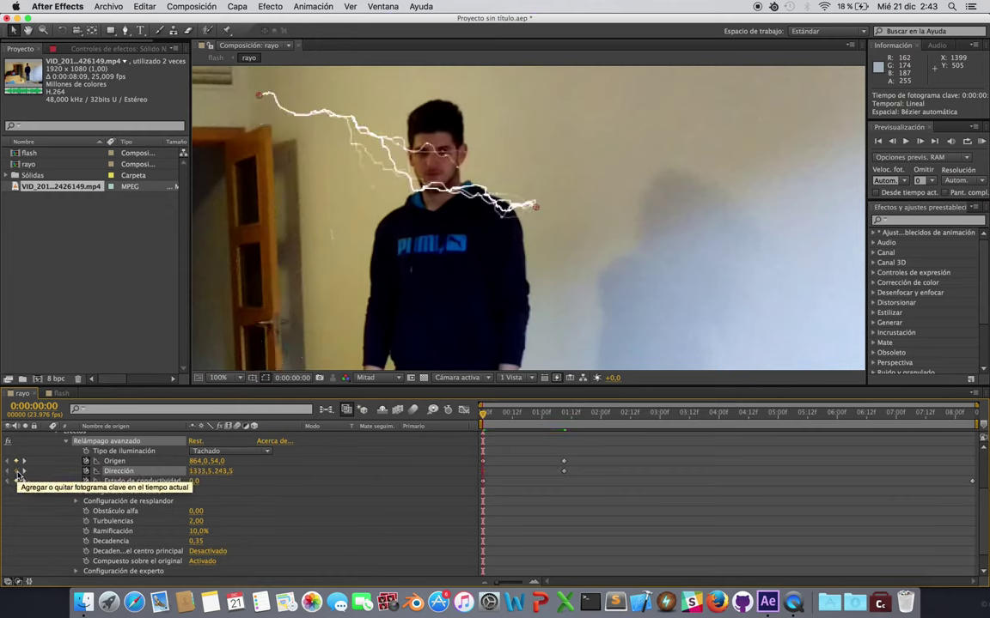
pyautogui.click(483, 463)
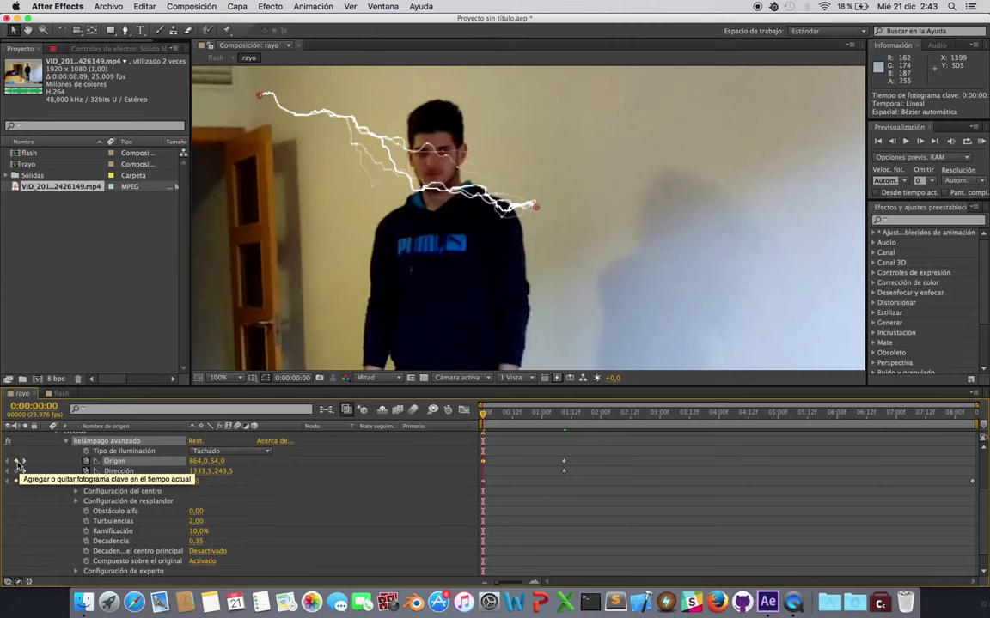
pyautogui.click(19, 464)
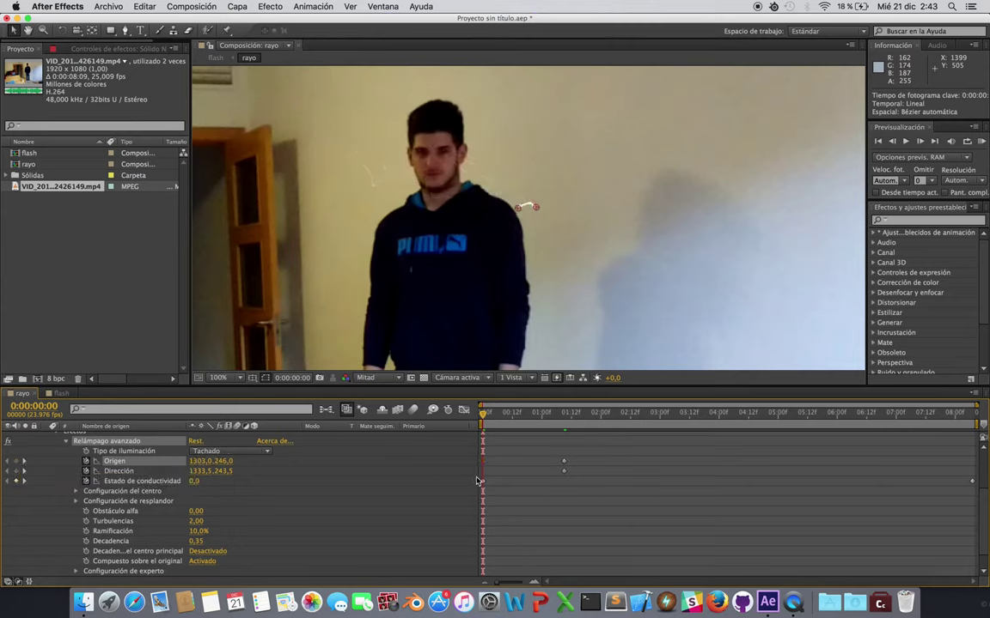
pyautogui.moveTo(483, 416); pyautogui.dragTo(564, 416)
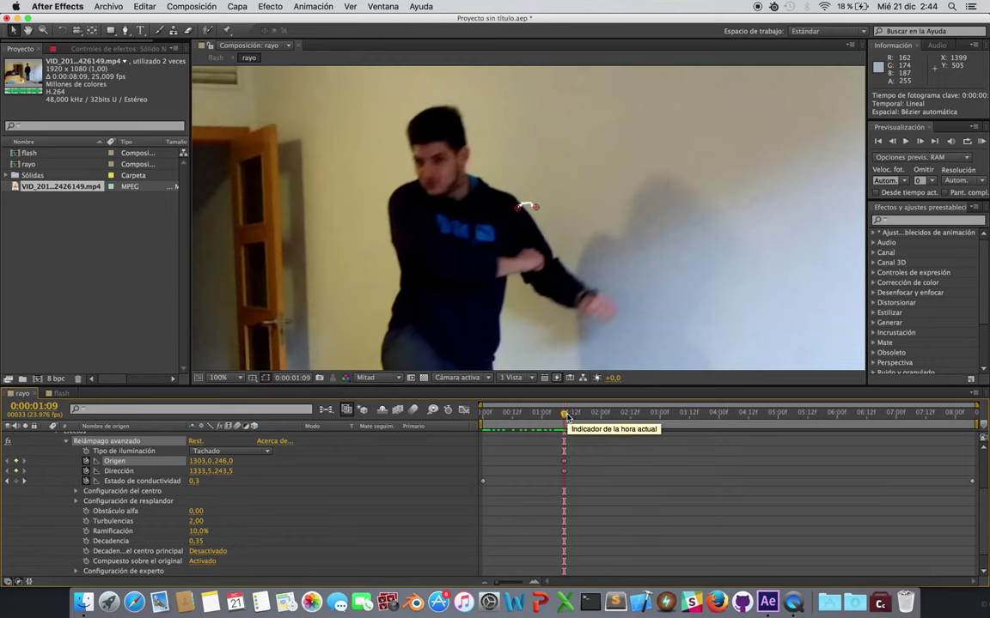
# - Collapse the effect, zoom the viewer to 50%, and run a preview of the rayo comp
pyautogui.scroll(1, 567, 463)
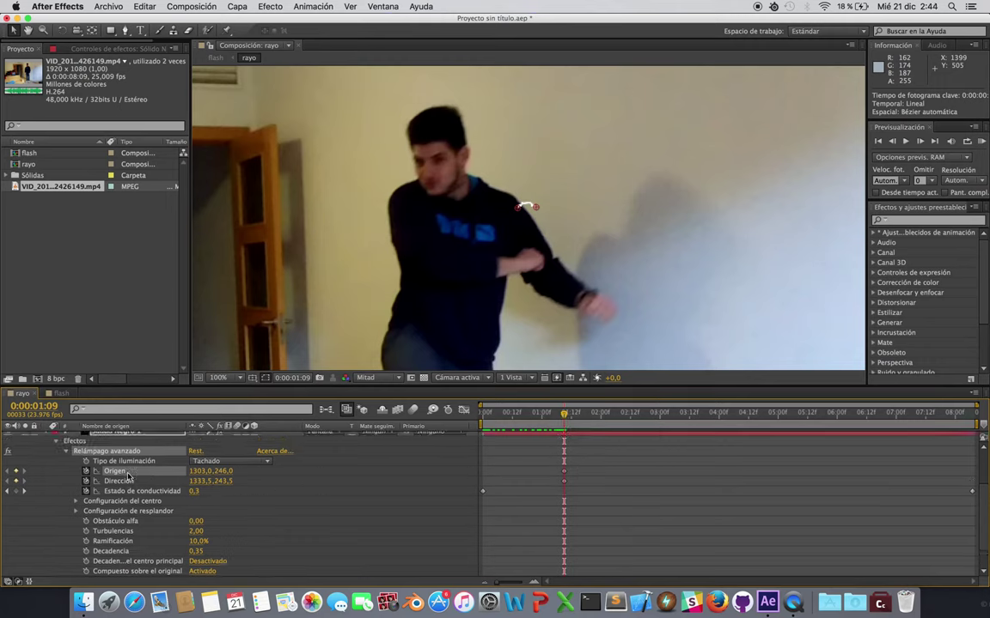
pyautogui.click(66, 454)
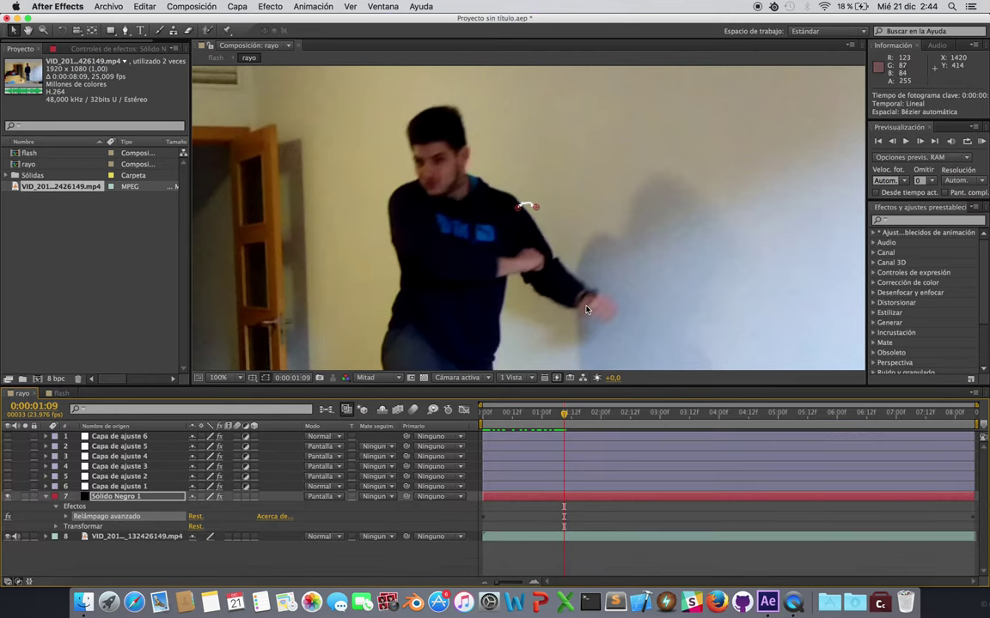
pyautogui.press(',')
pyautogui.moveTo(594, 280); pyautogui.dragTo(656, 206)
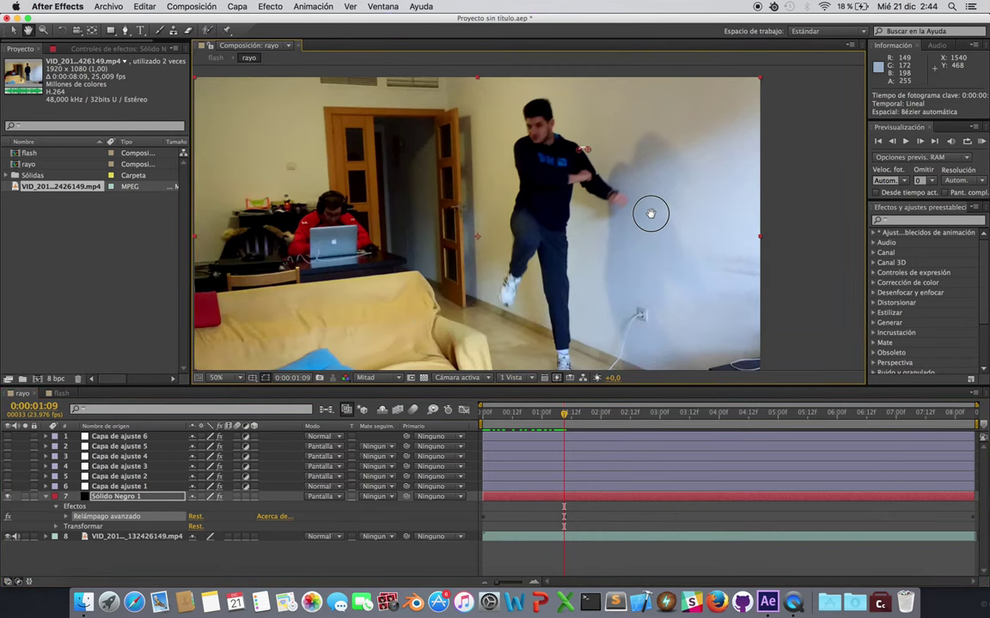
pyautogui.click(564, 417)
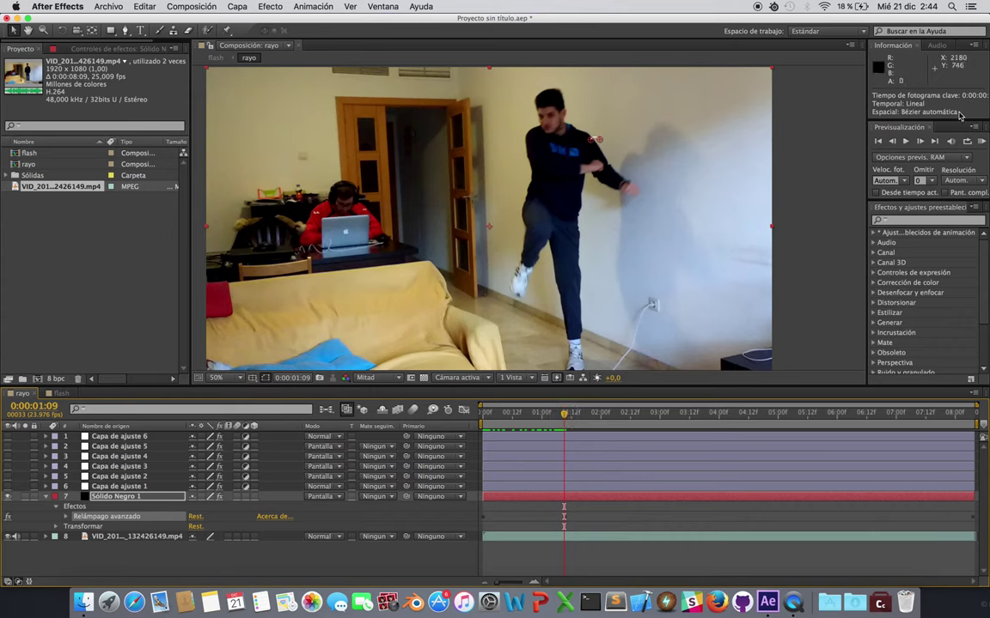
pyautogui.click(905, 142)
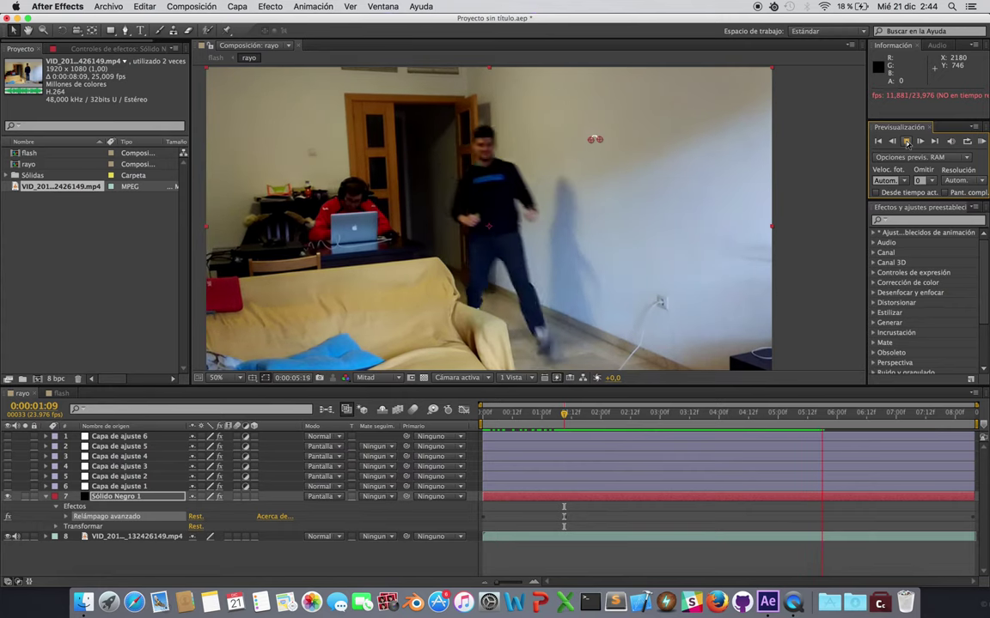
pyautogui.click(907, 143)
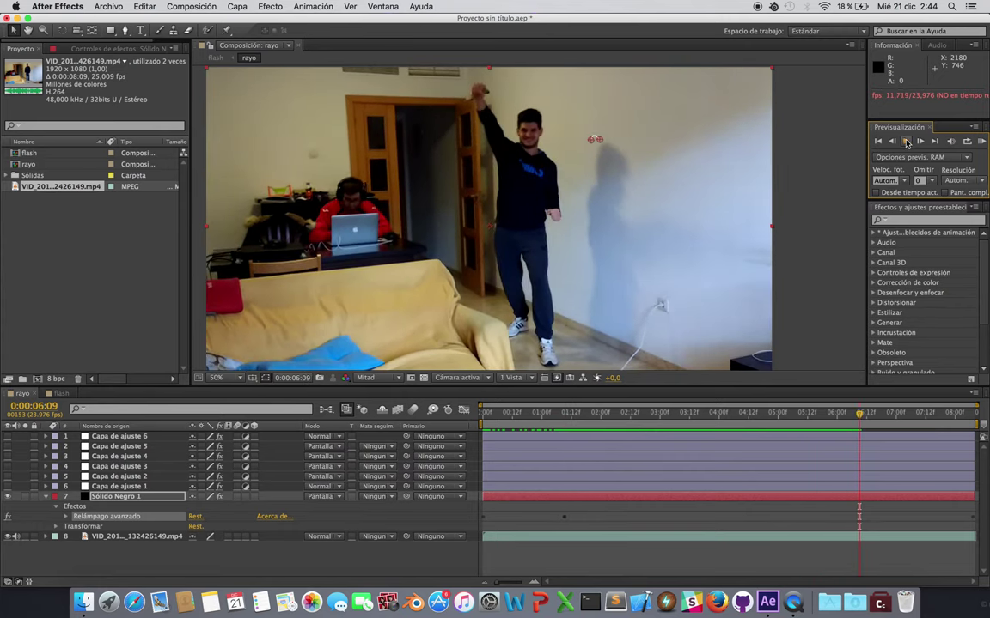
# - At 0:00:01:17, set the bolt's start near the shoulder and its end along the wall
pyautogui.click(564, 414)
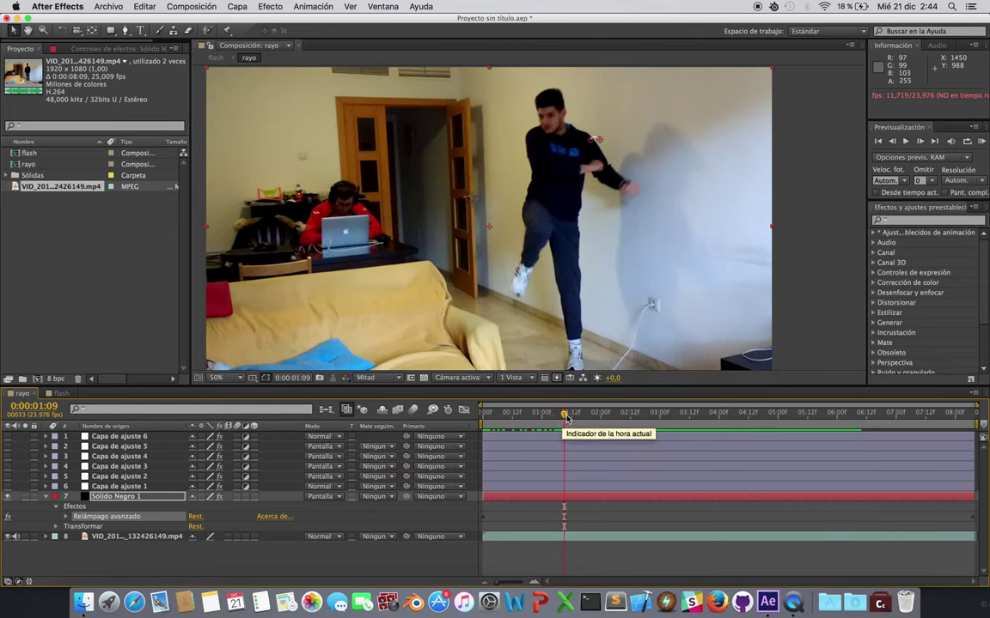
pyautogui.moveTo(564, 417); pyautogui.dragTo(580, 417)
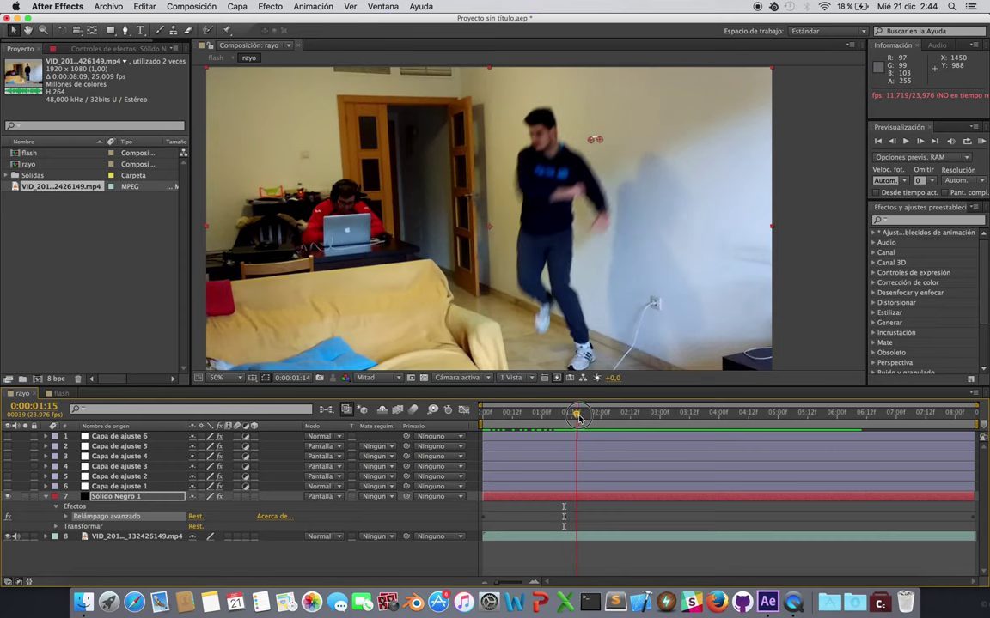
pyautogui.moveTo(582, 417); pyautogui.dragTo(585, 419)
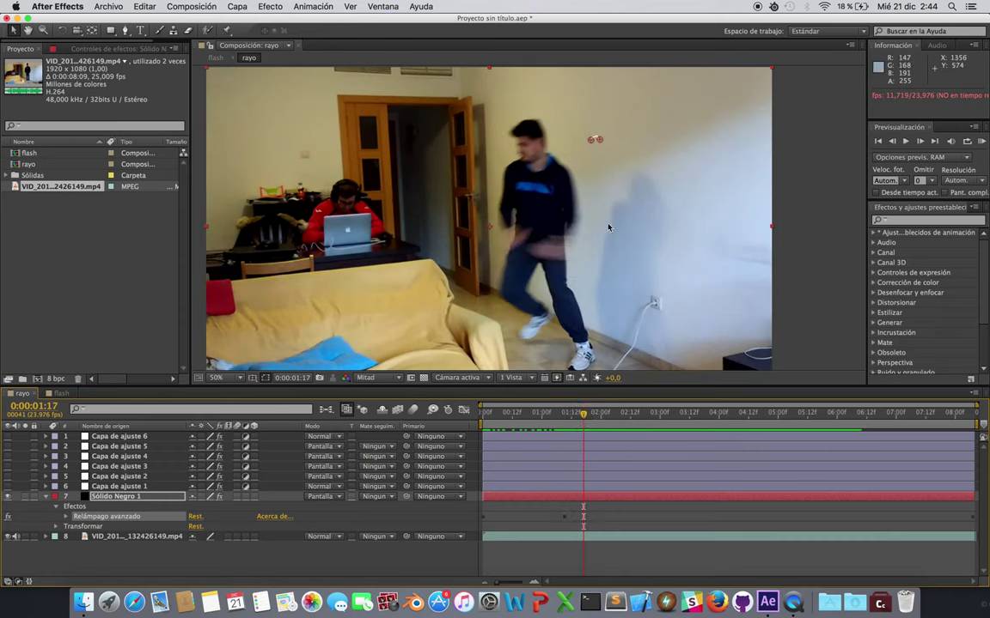
pyautogui.moveTo(591, 144); pyautogui.dragTo(563, 169)
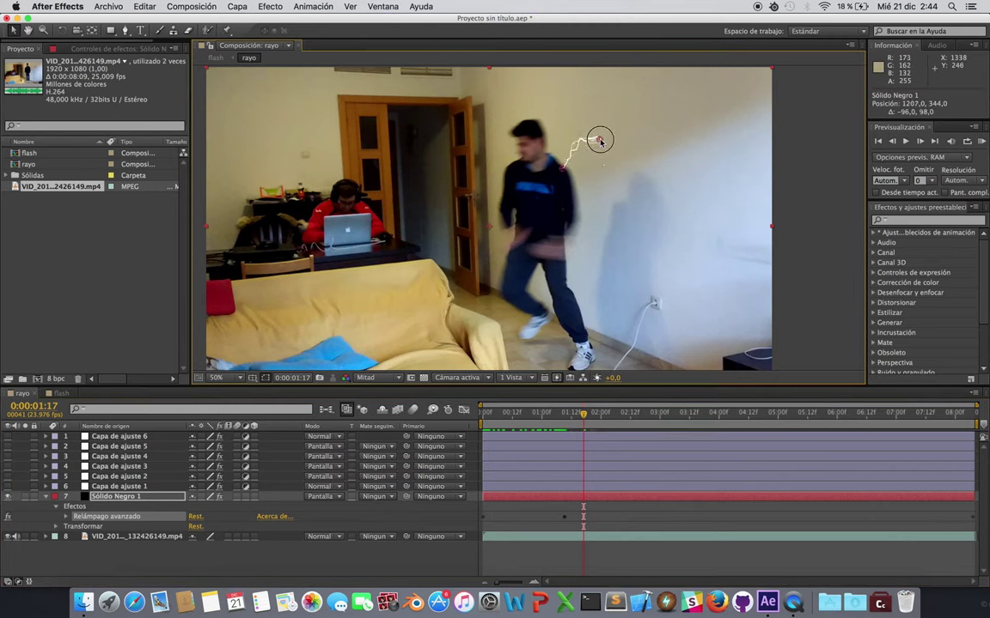
pyautogui.moveTo(599, 140); pyautogui.dragTo(630, 172)
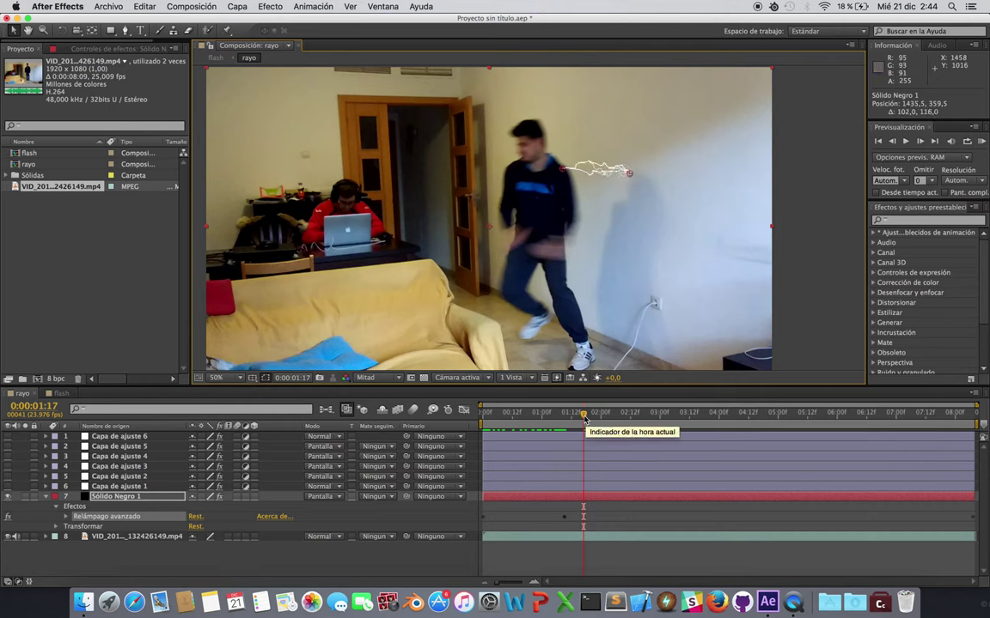
# - At about 0:00:02:02, stretch the bolt's start left toward the runner and lower its end
pyautogui.moveTo(583, 415); pyautogui.dragTo(566, 418)
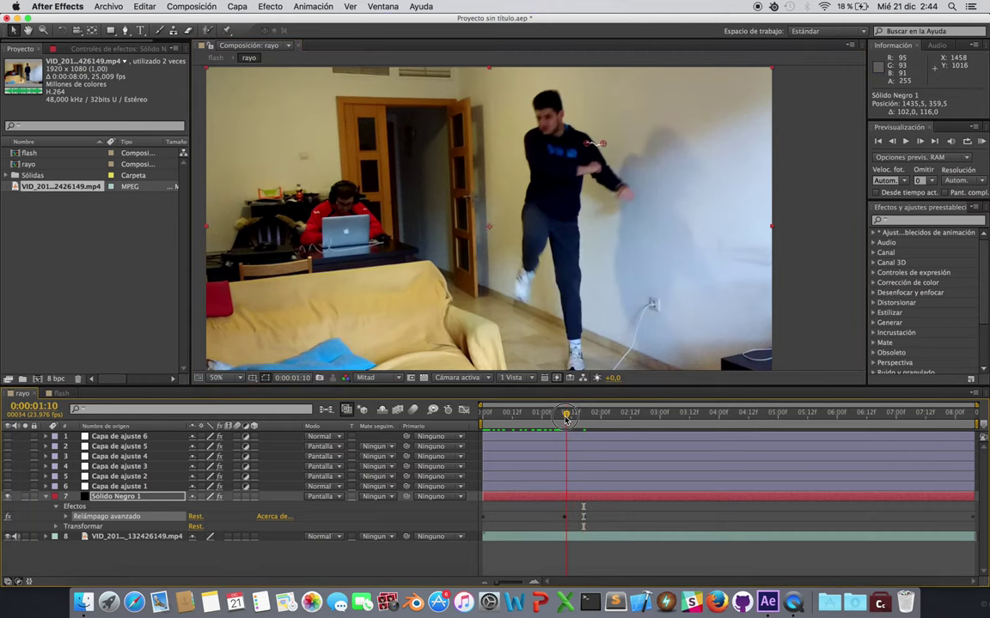
pyautogui.moveTo(566, 418); pyautogui.dragTo(586, 420)
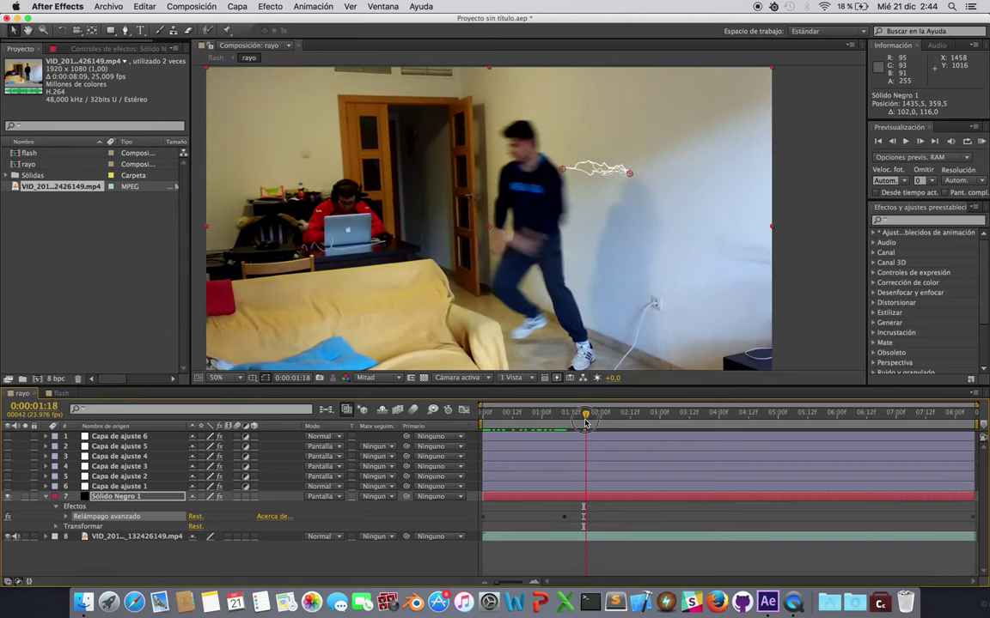
pyautogui.moveTo(586, 422); pyautogui.dragTo(584, 422)
pyautogui.moveTo(584, 422)
pyautogui.mouseDown()
pyautogui.moveTo(623, 425)
pyautogui.moveTo(605, 424)
pyautogui.mouseUp()
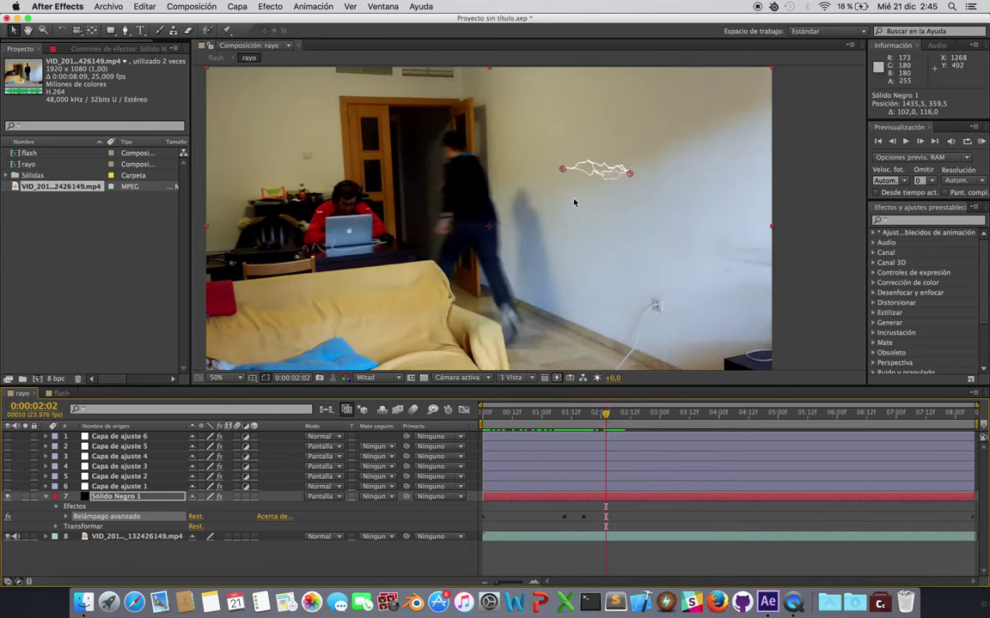
pyautogui.moveTo(563, 172); pyautogui.dragTo(471, 170)
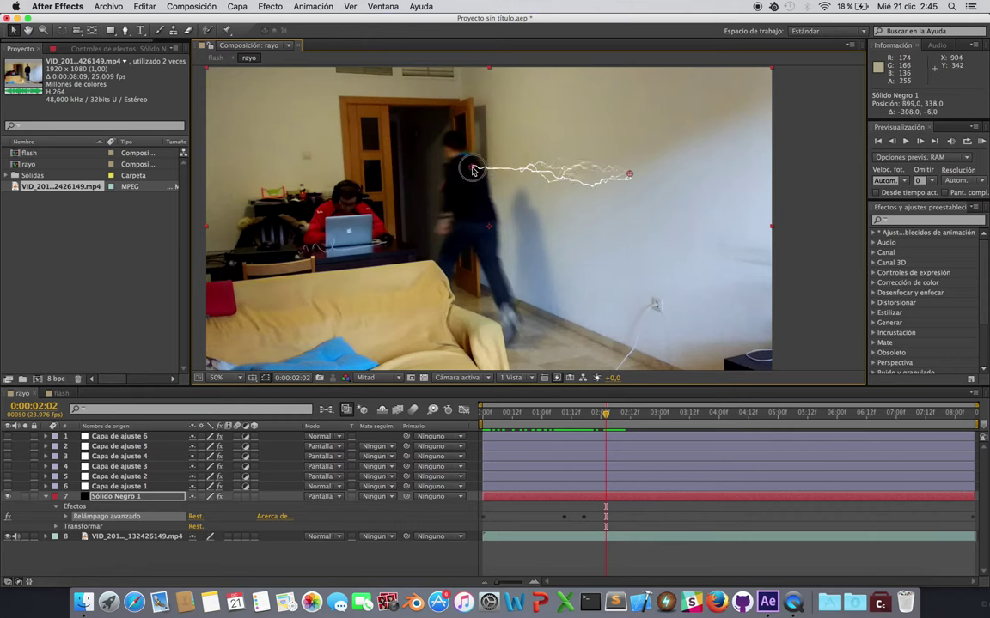
pyautogui.moveTo(629, 174); pyautogui.dragTo(629, 203)
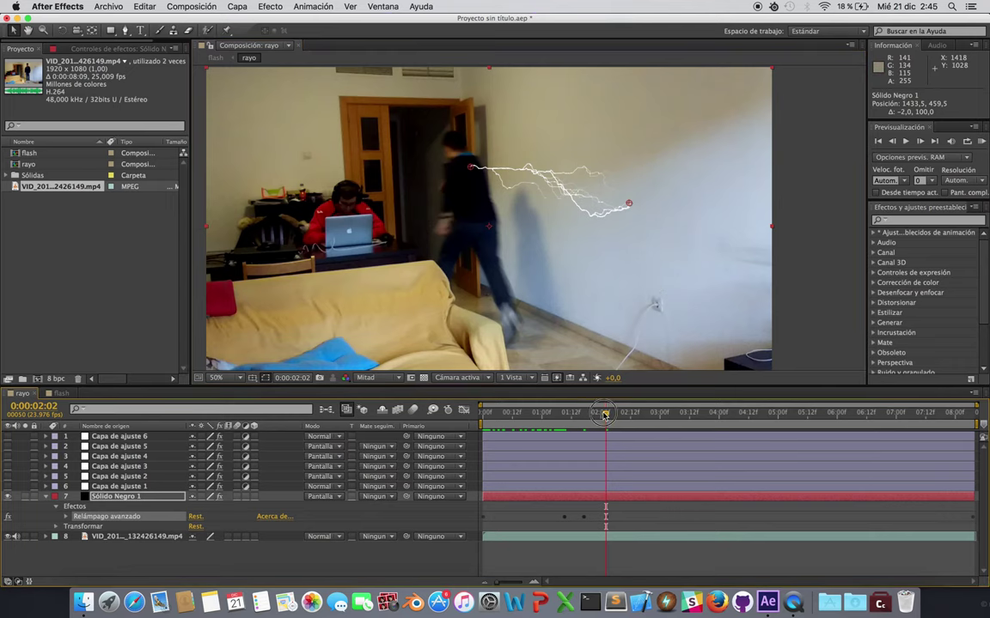
pyautogui.moveTo(606, 416)
pyautogui.mouseDown()
pyautogui.moveTo(581, 416)
pyautogui.moveTo(636, 419)
pyautogui.mouseUp()
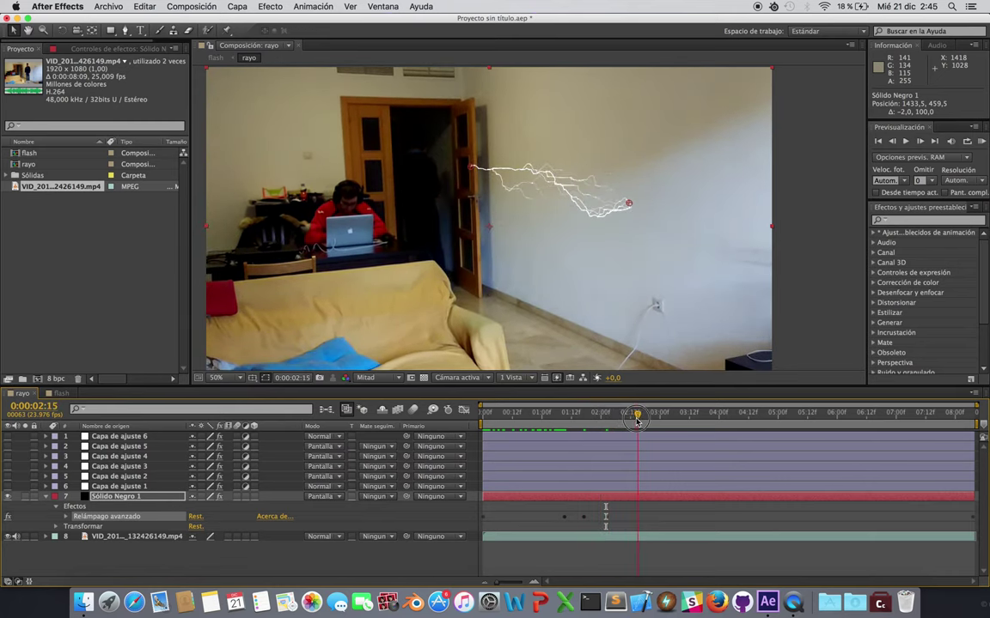
# - Keyframe the bolt moving left with the runner, reaching near the door at 0:00:02:20
pyautogui.moveTo(470, 166); pyautogui.dragTo(415, 156)
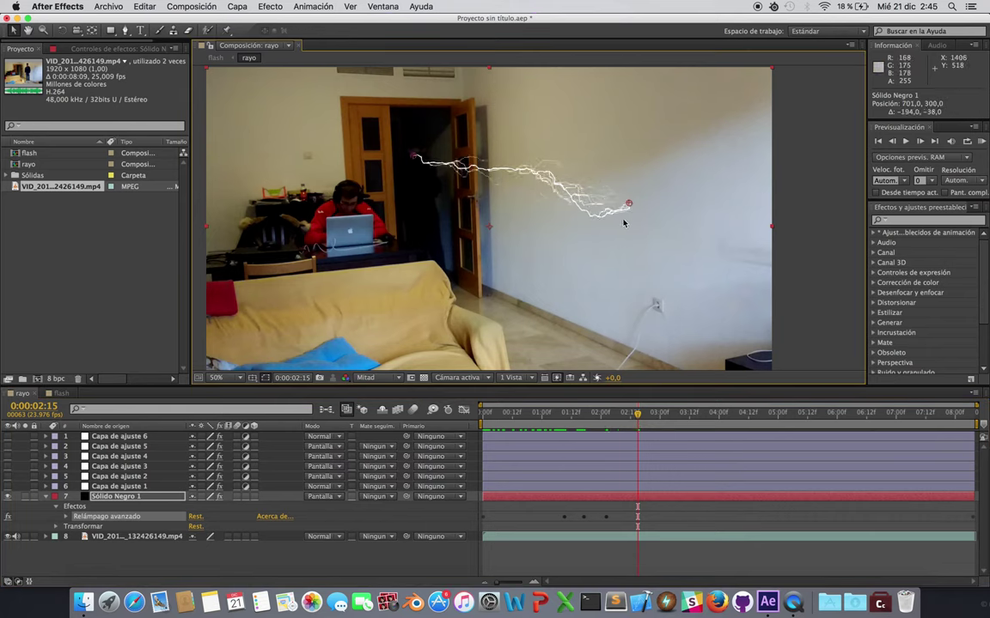
pyautogui.moveTo(628, 205); pyautogui.dragTo(564, 203)
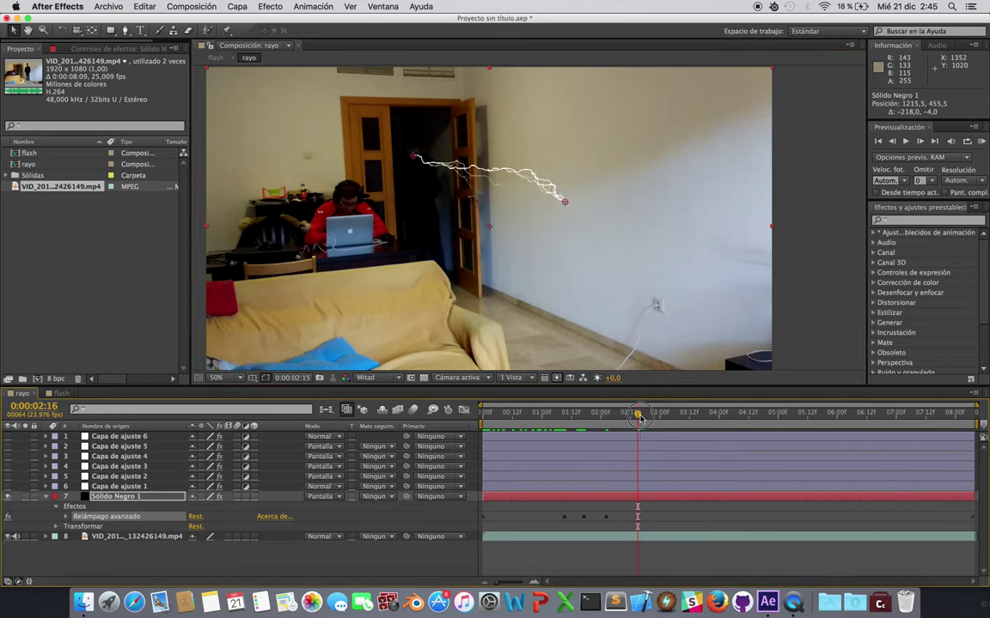
pyautogui.moveTo(638, 418); pyautogui.dragTo(650, 419)
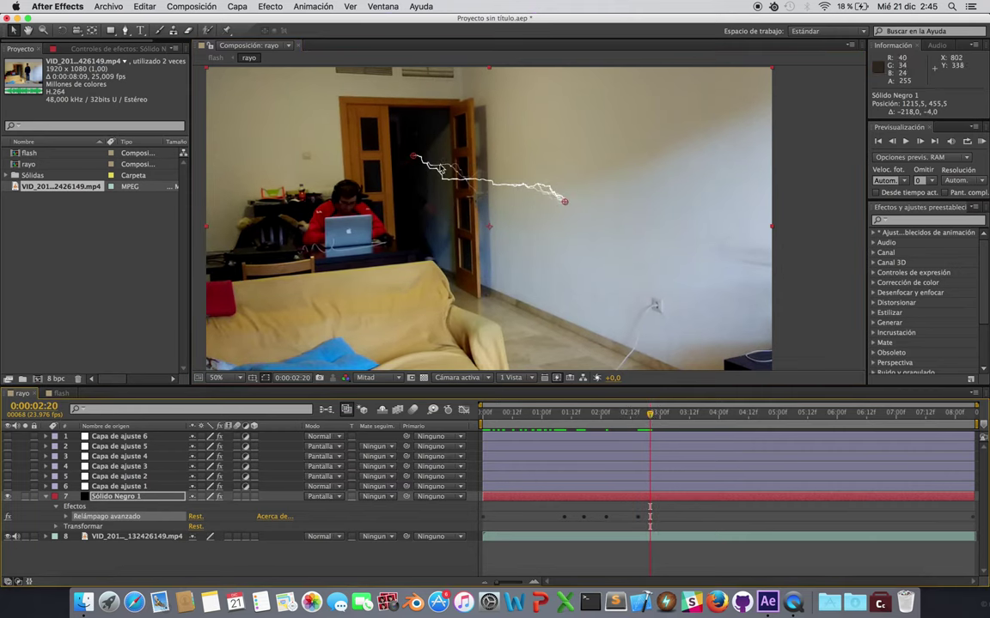
pyautogui.moveTo(415, 160); pyautogui.dragTo(384, 168)
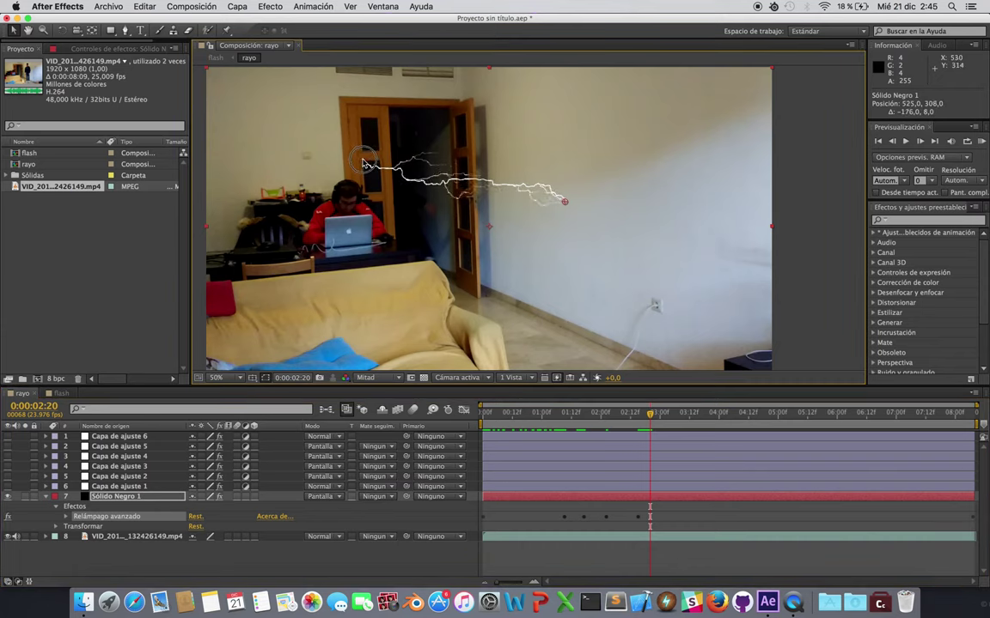
pyautogui.moveTo(384, 168); pyautogui.dragTo(382, 165)
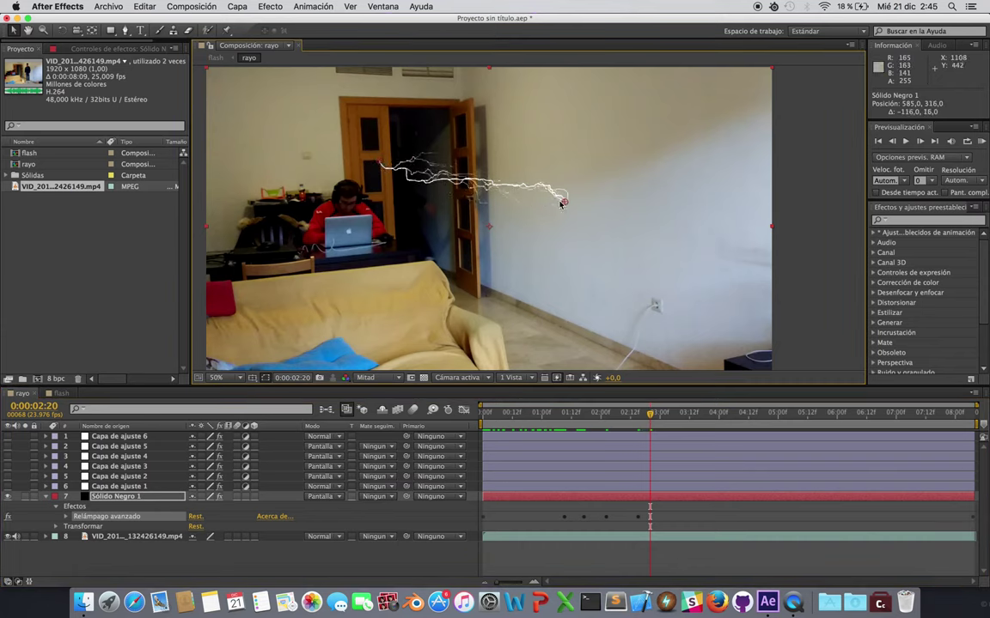
pyautogui.moveTo(566, 204); pyautogui.dragTo(471, 194)
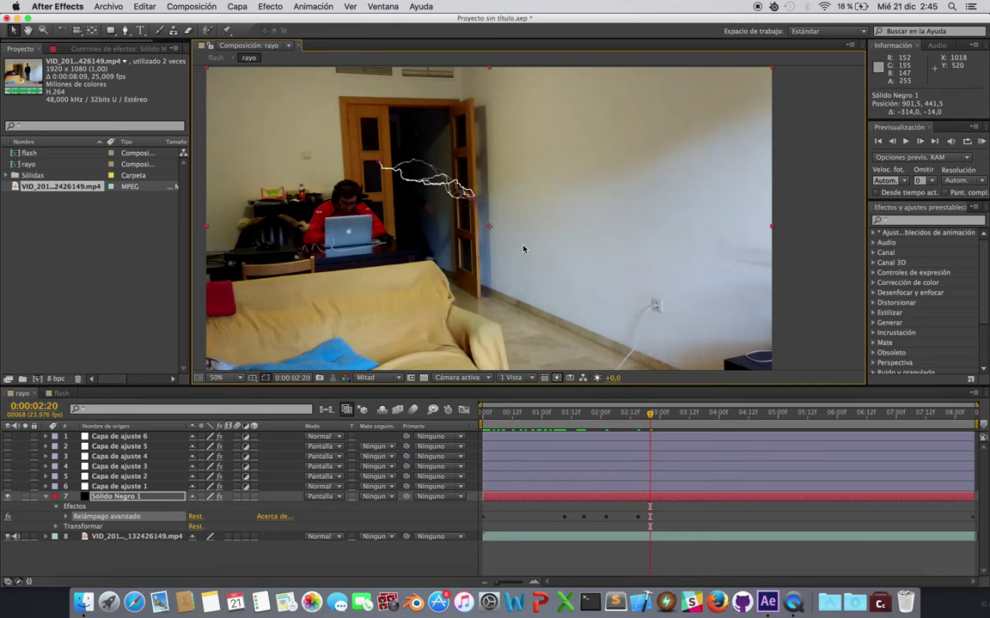
# - At 0:00:03:07–0:00:03:14, move the bolt's ends up-left to the door frame, undoing a stray layer move
pyautogui.moveTo(651, 416); pyautogui.dragTo(678, 418)
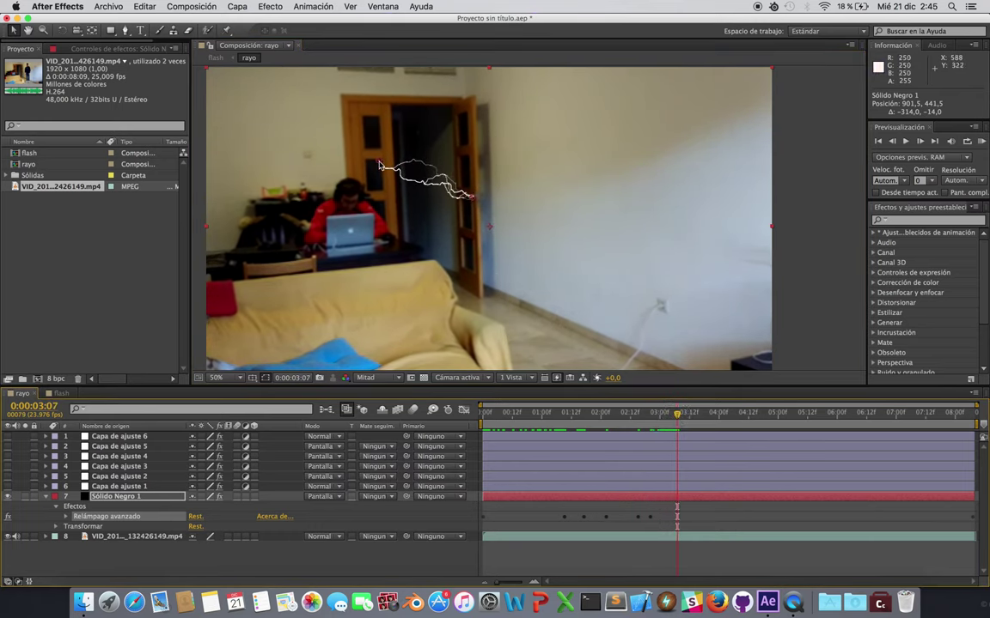
pyautogui.moveTo(381, 163); pyautogui.dragTo(253, 131)
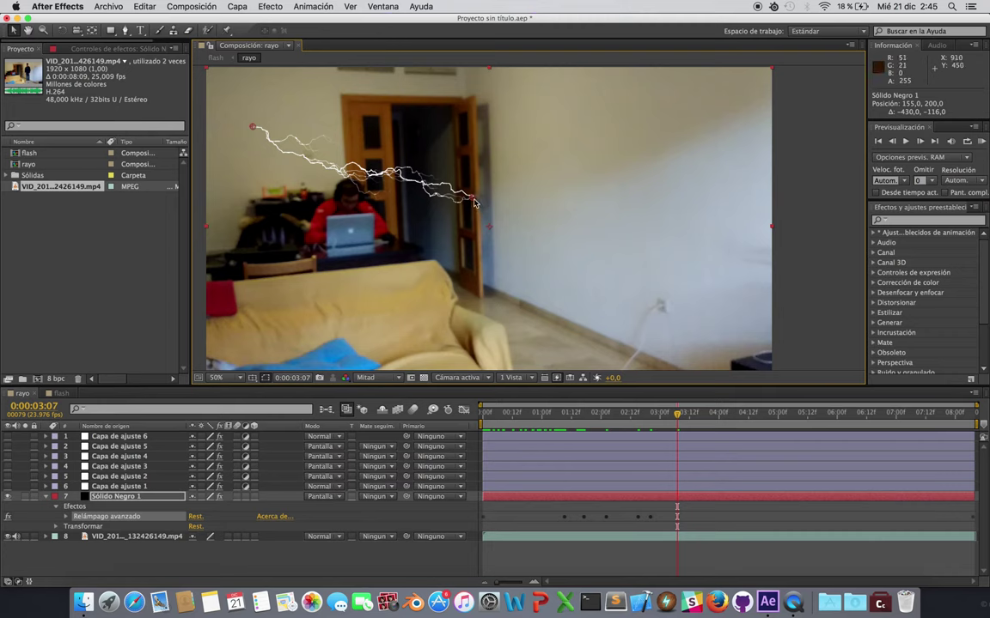
pyautogui.moveTo(471, 201); pyautogui.dragTo(407, 191)
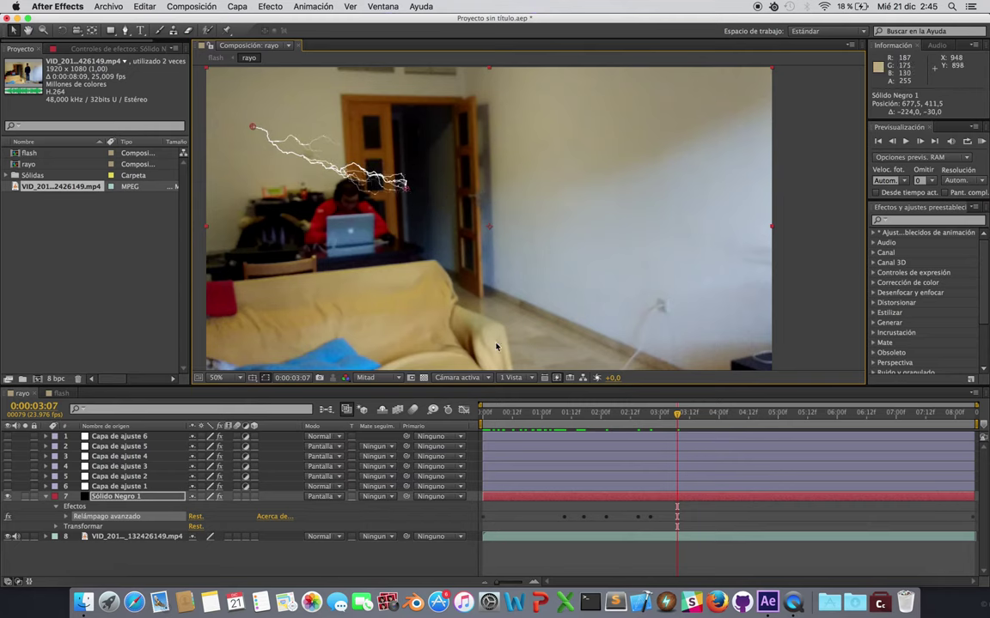
pyautogui.moveTo(676, 419)
pyautogui.mouseDown()
pyautogui.moveTo(703, 424)
pyautogui.moveTo(695, 421)
pyautogui.mouseUp()
pyautogui.moveTo(406, 190); pyautogui.dragTo(386, 185)
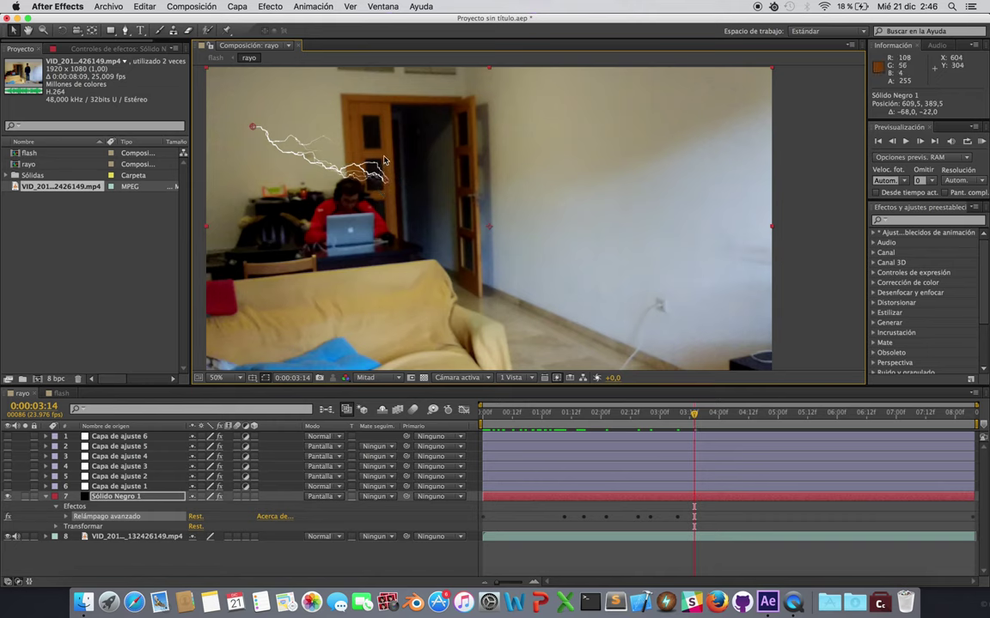
pyautogui.moveTo(353, 131); pyautogui.dragTo(356, 136)
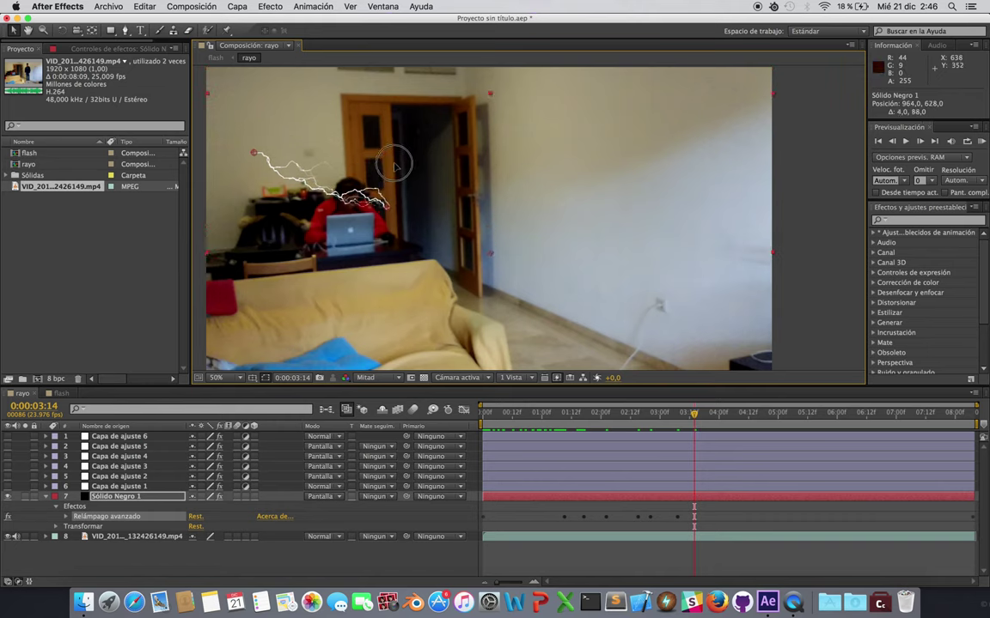
pyautogui.press('super+z')
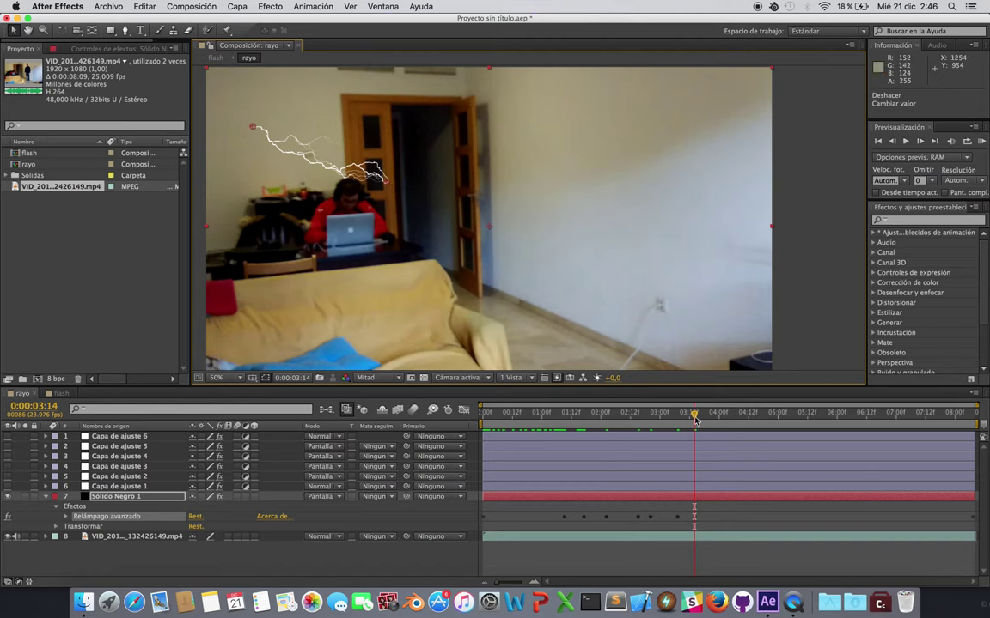
pyautogui.moveTo(696, 417); pyautogui.dragTo(727, 418)
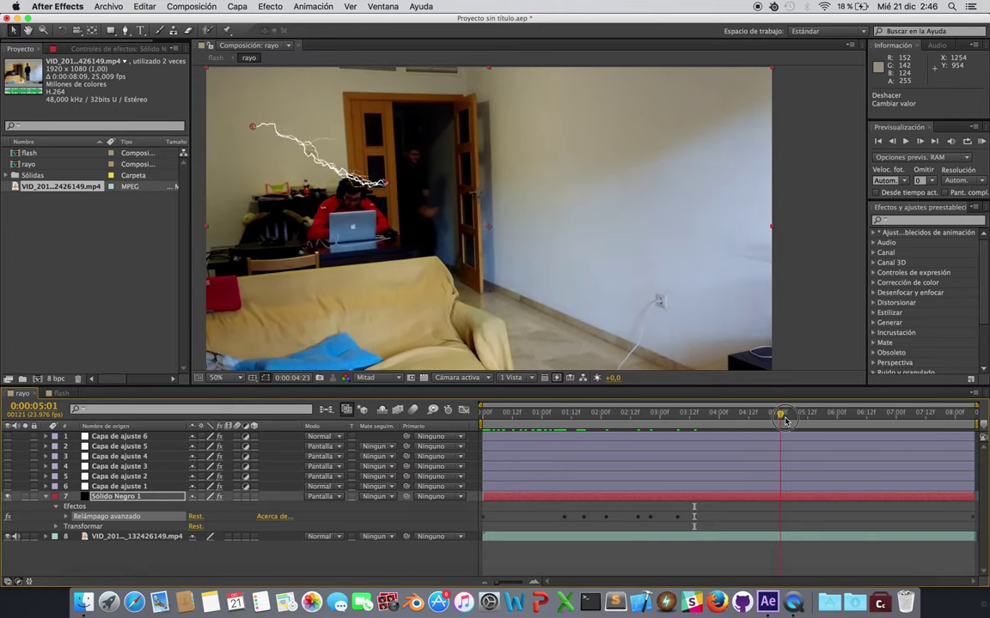
pyautogui.moveTo(727, 417)
pyautogui.mouseDown()
pyautogui.moveTo(887, 428)
pyautogui.moveTo(698, 421)
pyautogui.mouseUp()
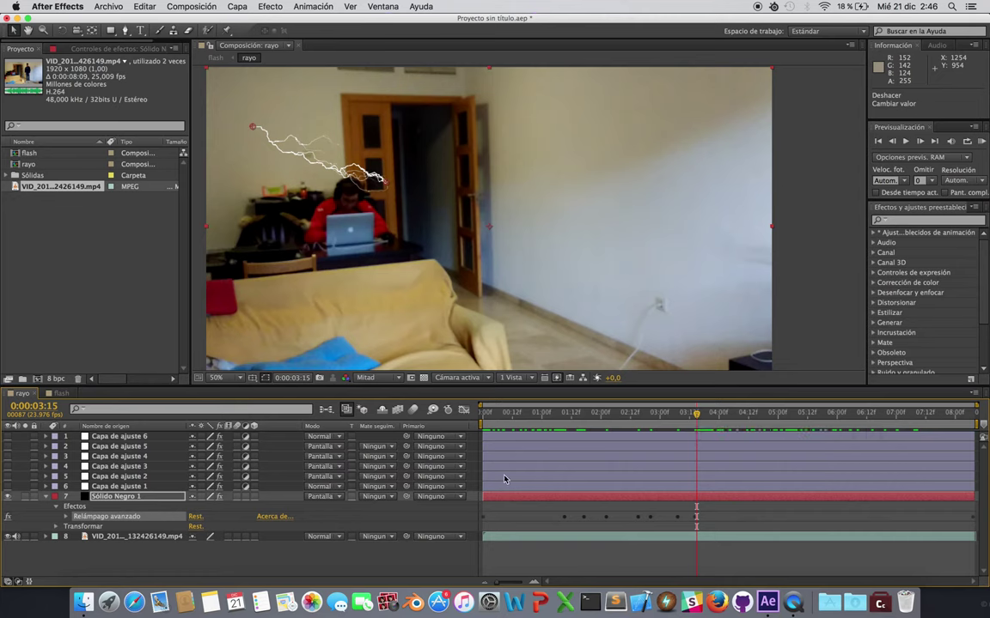
# - Delete the living-room video layer from rayo using Editar > Borrar
pyautogui.click(48, 498)
pyautogui.click(106, 507)
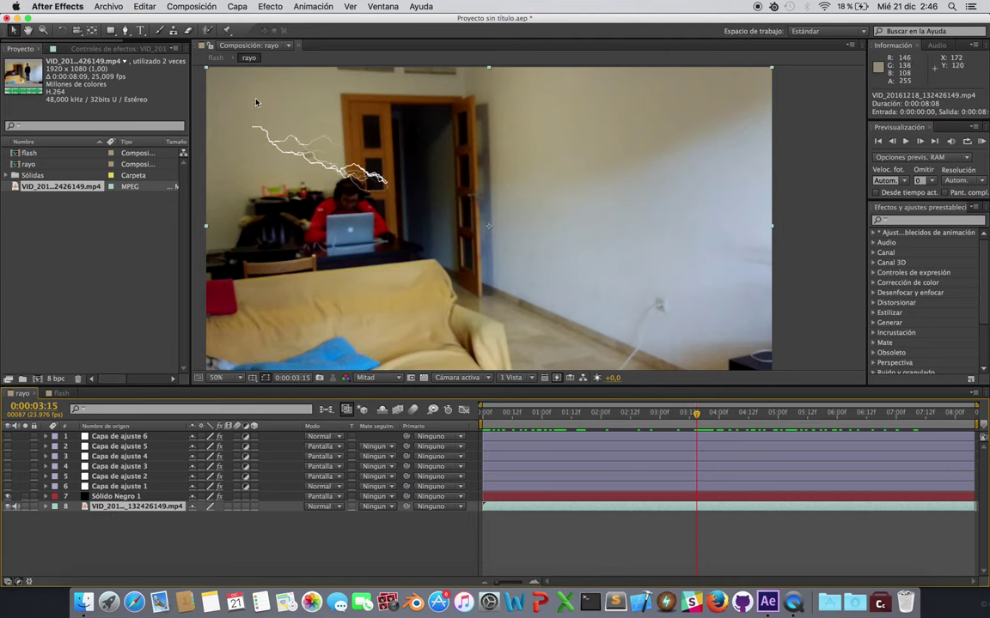
pyautogui.click(238, 6)
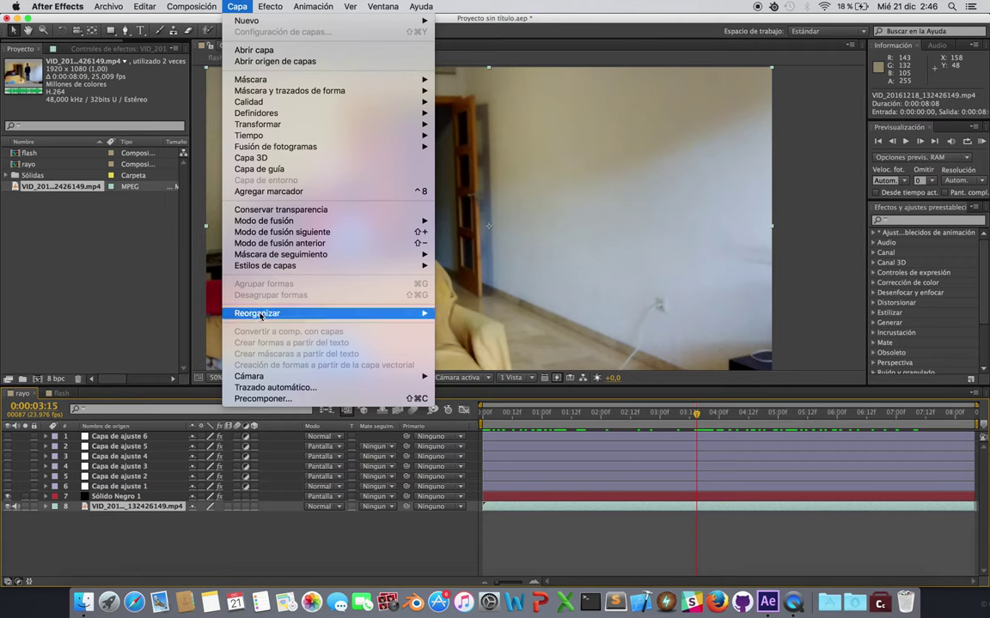
pyautogui.moveTo(260, 316)
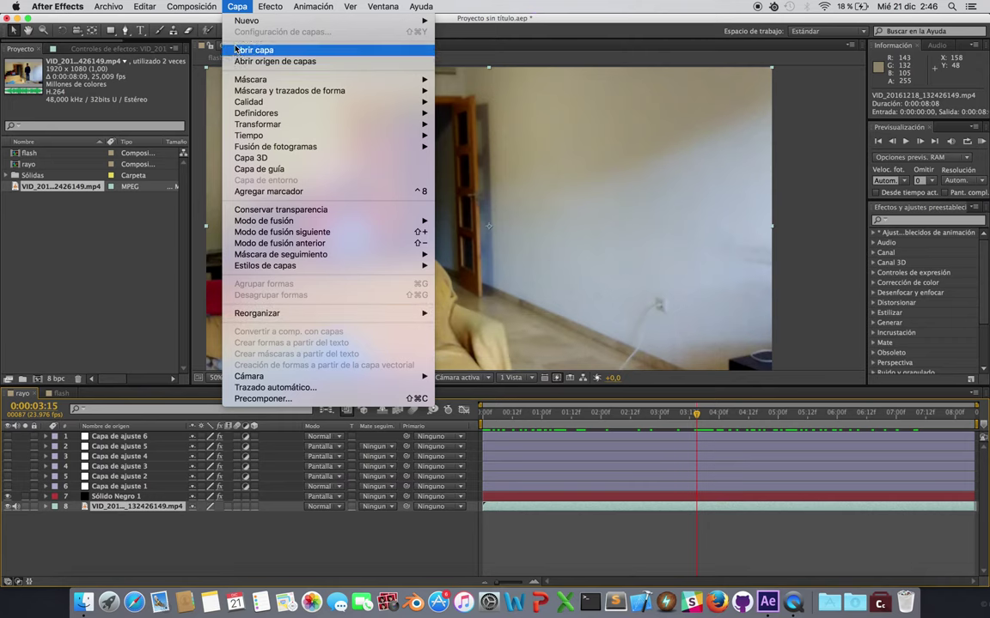
pyautogui.click(245, 6)
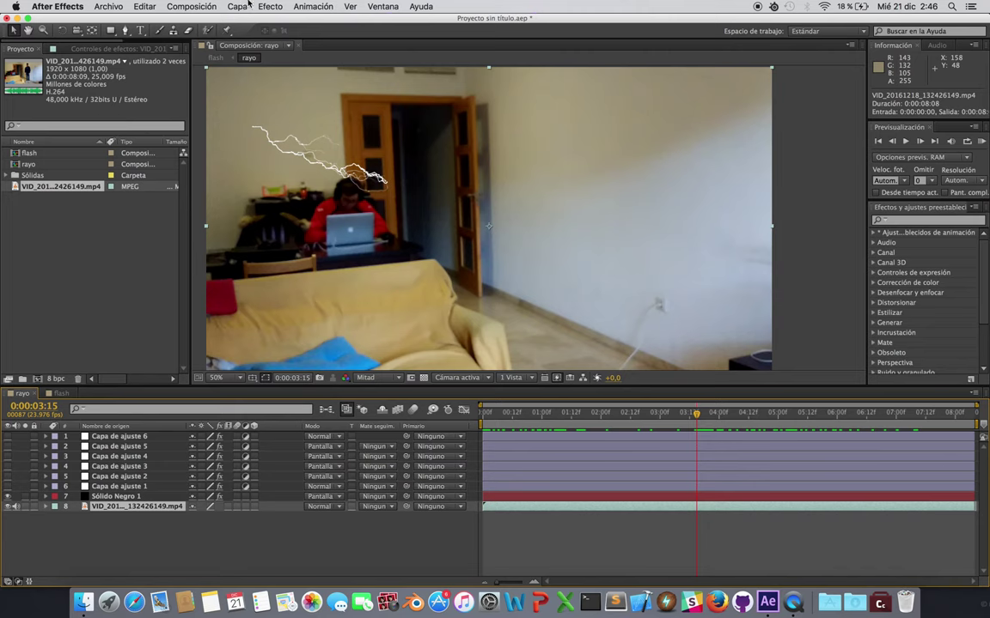
pyautogui.click(351, 6)
pyautogui.click(350, 5)
pyautogui.click(145, 5)
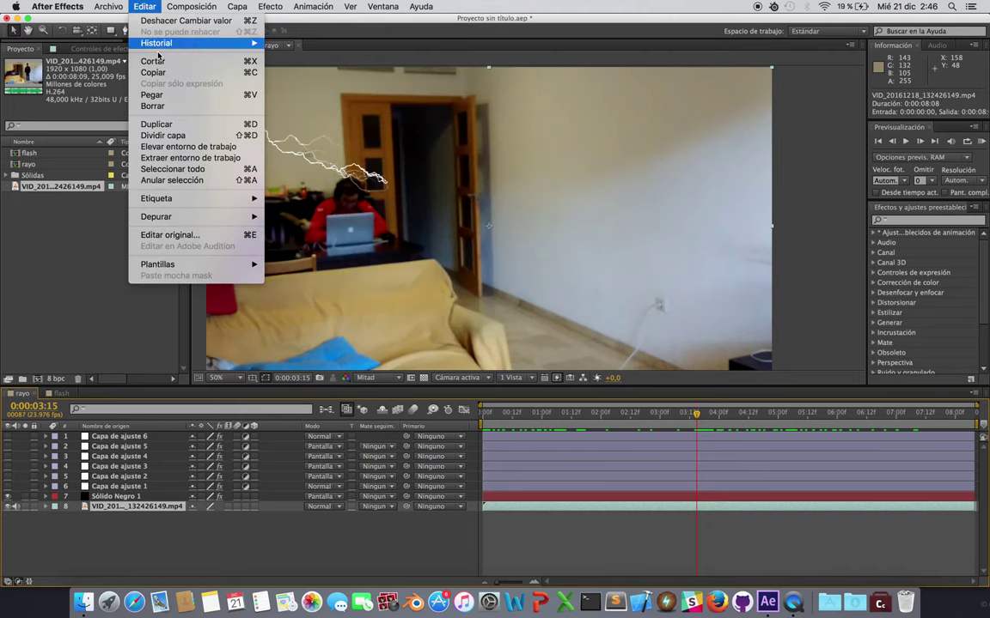
pyautogui.click(153, 106)
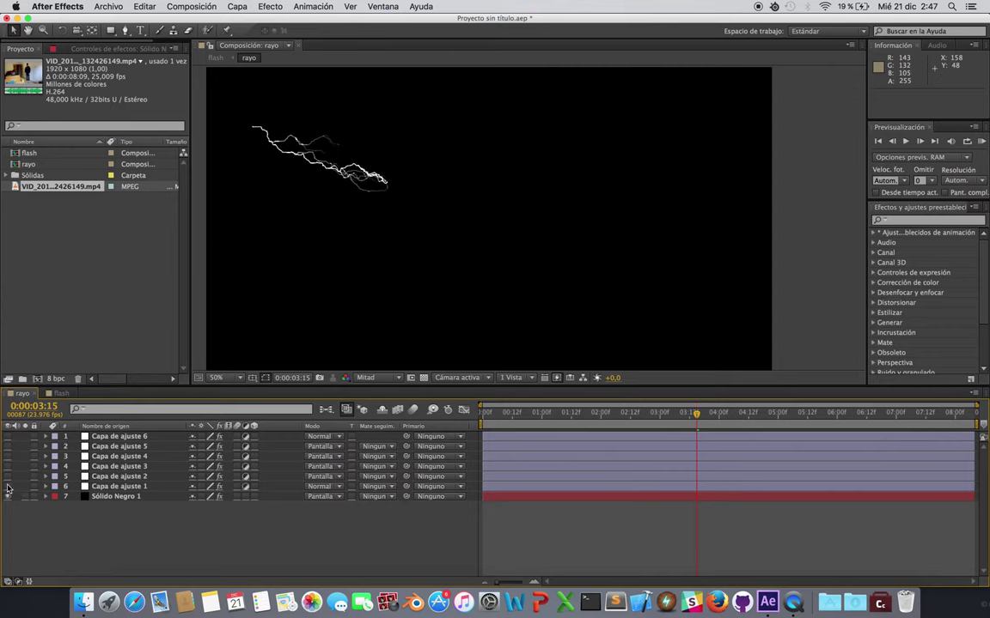
# - Turn on layers 1–7 so the bolt glows yellow, then switch to the flash comp
pyautogui.moveTo(9, 490); pyautogui.dragTo(8, 437)
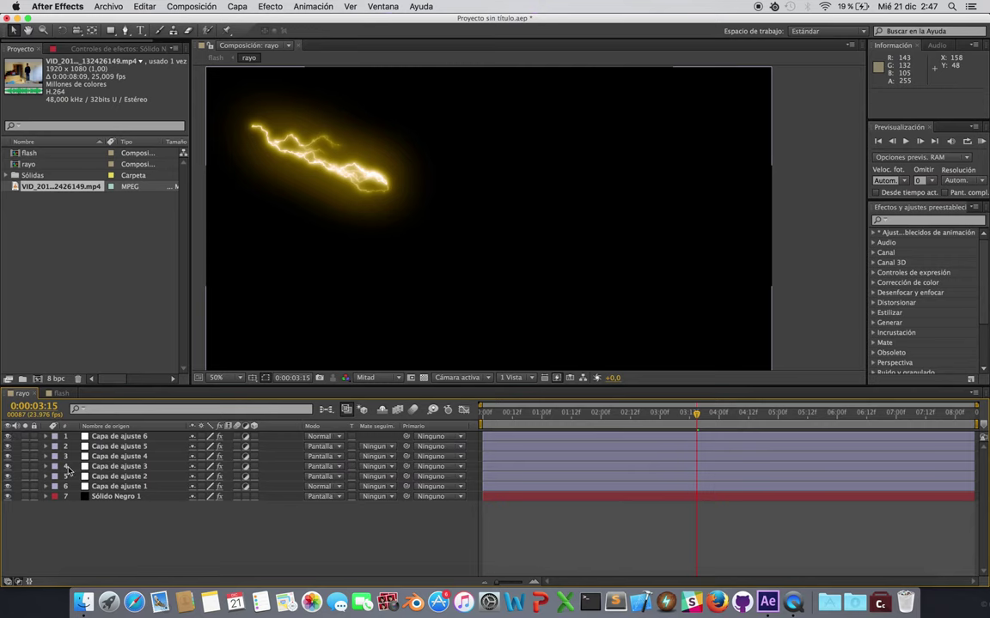
pyautogui.click(59, 394)
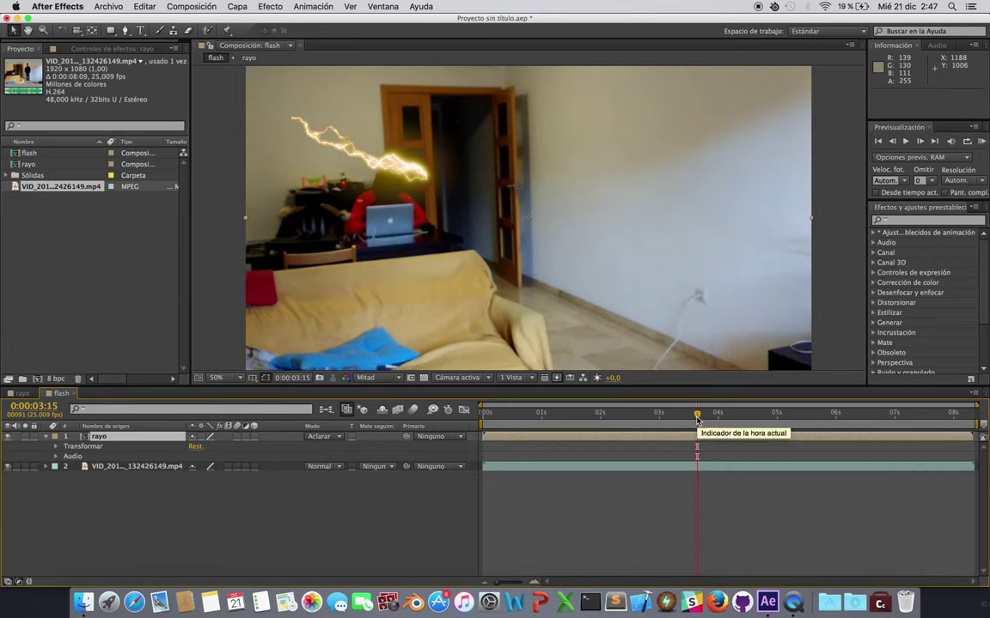
# - Add a second rayo layer to the flash timeline in Pantalla mode, compare it, and return to frame 0
pyautogui.click(46, 437)
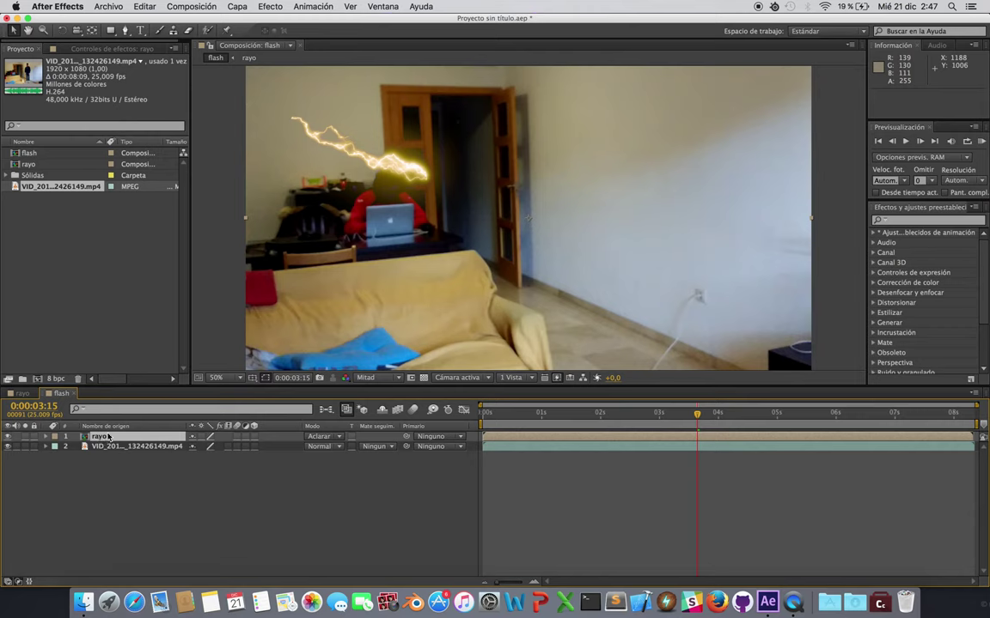
pyautogui.click(41, 165)
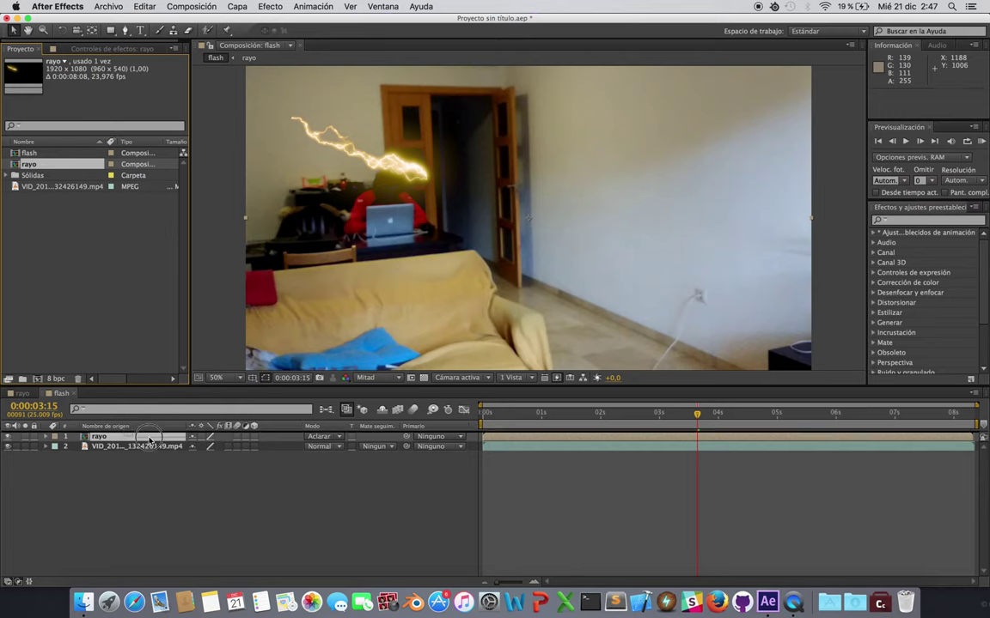
pyautogui.moveTo(34, 165)
pyautogui.mouseDown()
pyautogui.moveTo(143, 481)
pyautogui.moveTo(98, 457)
pyautogui.moveTo(102, 448)
pyautogui.mouseUp()
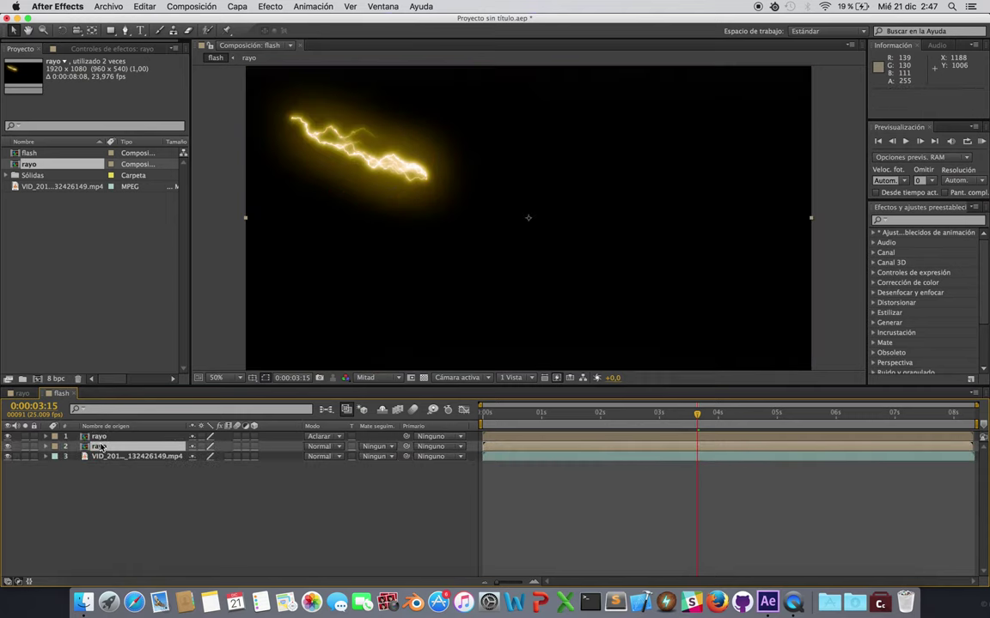
pyautogui.click(335, 449)
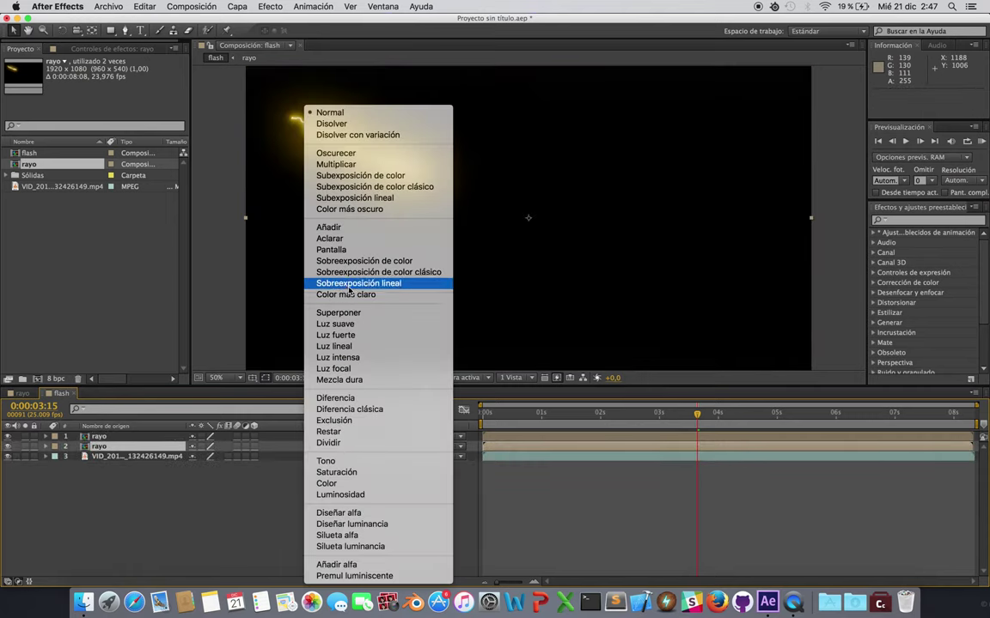
pyautogui.click(332, 249)
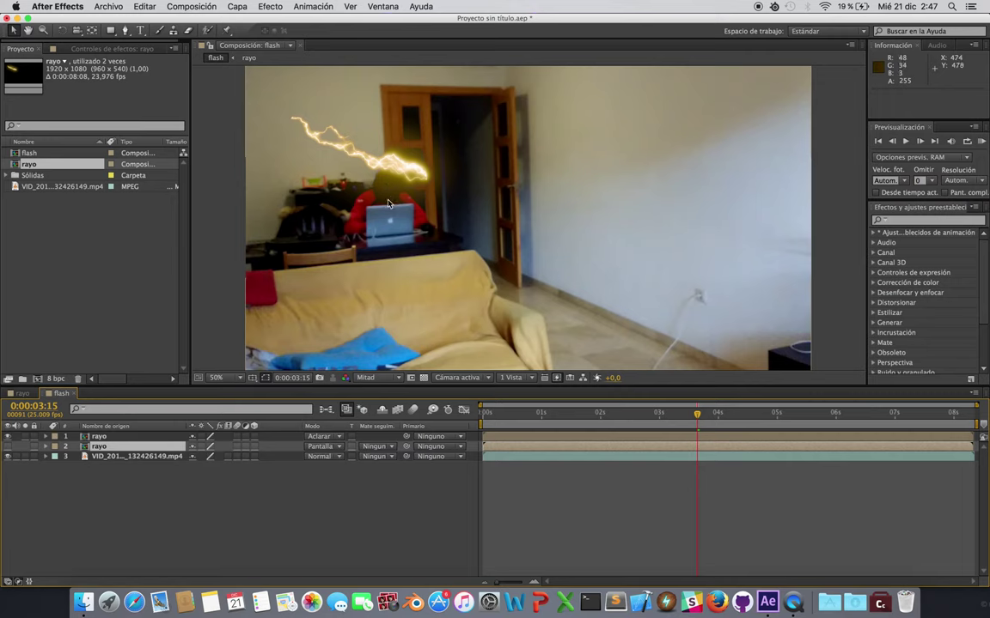
pyautogui.click(8, 447)
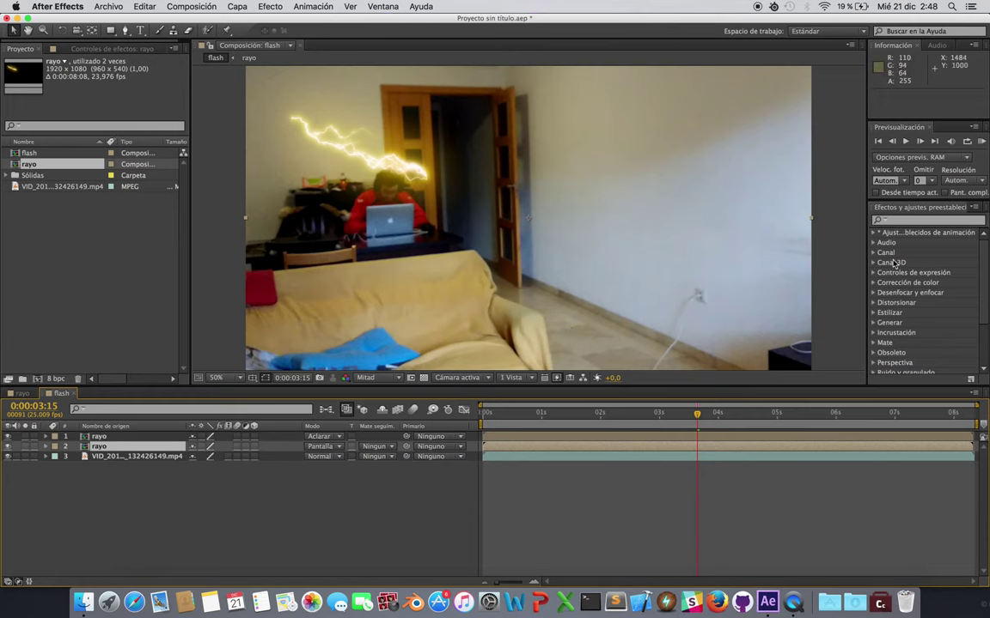
pyautogui.click(877, 141)
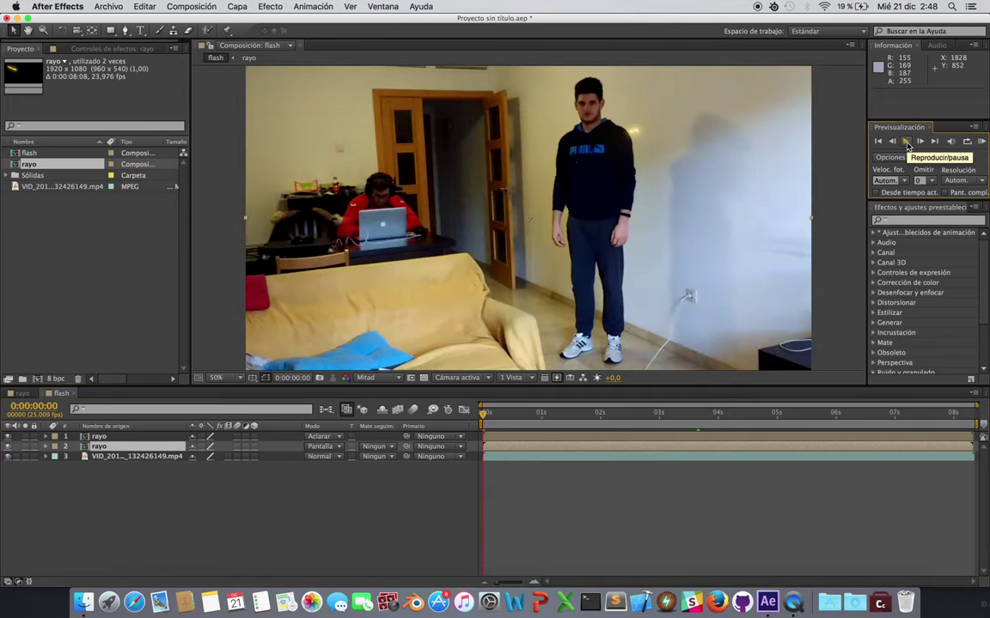
# - RAM-preview the flash composite with one pause, rewind to 0:00:00:00, and switch to the rayo comp
pyautogui.click(906, 142)
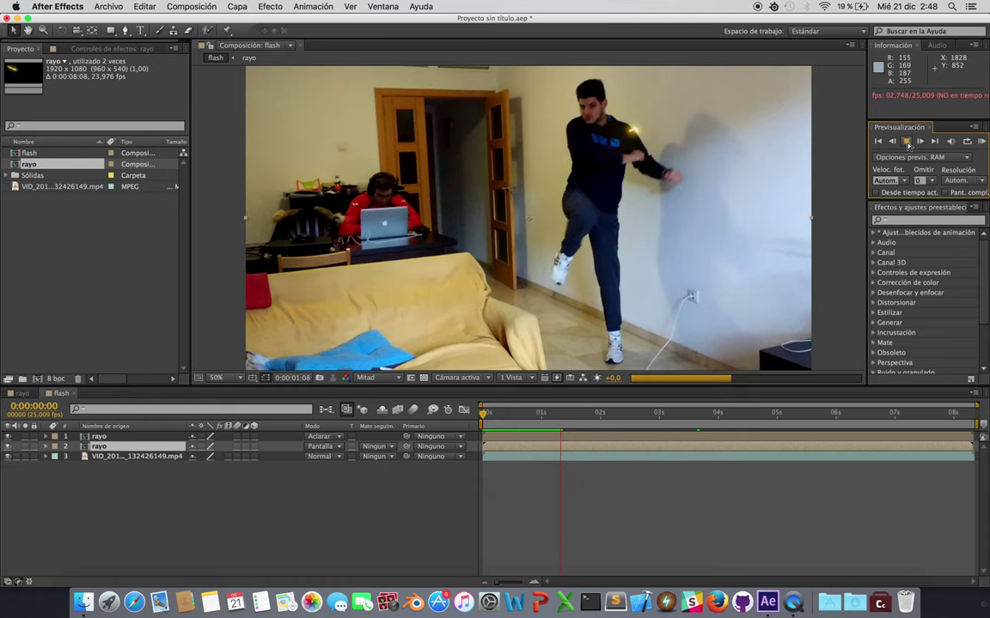
pyautogui.click(908, 145)
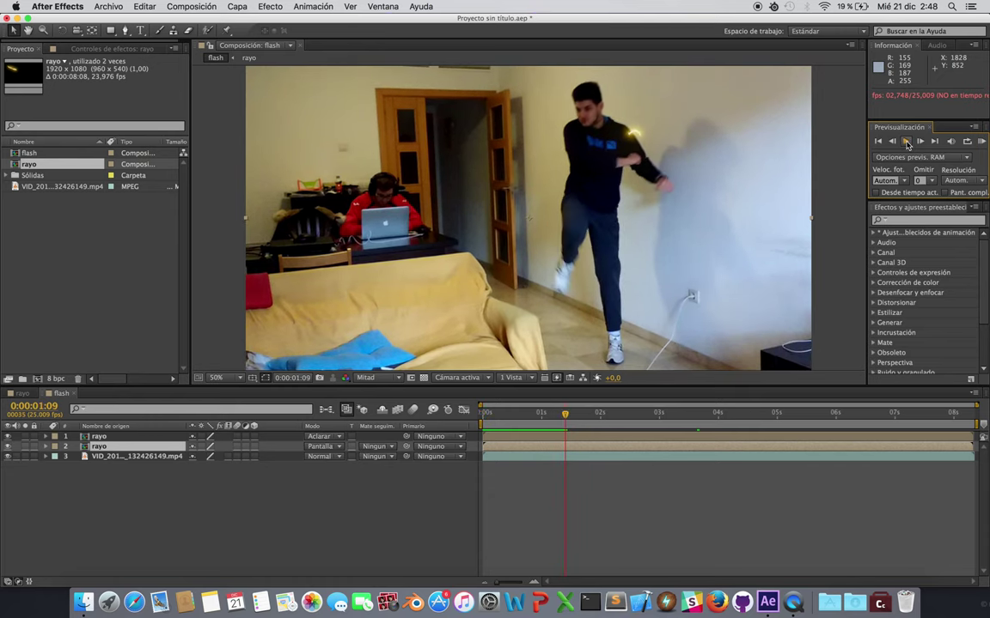
pyautogui.click(908, 145)
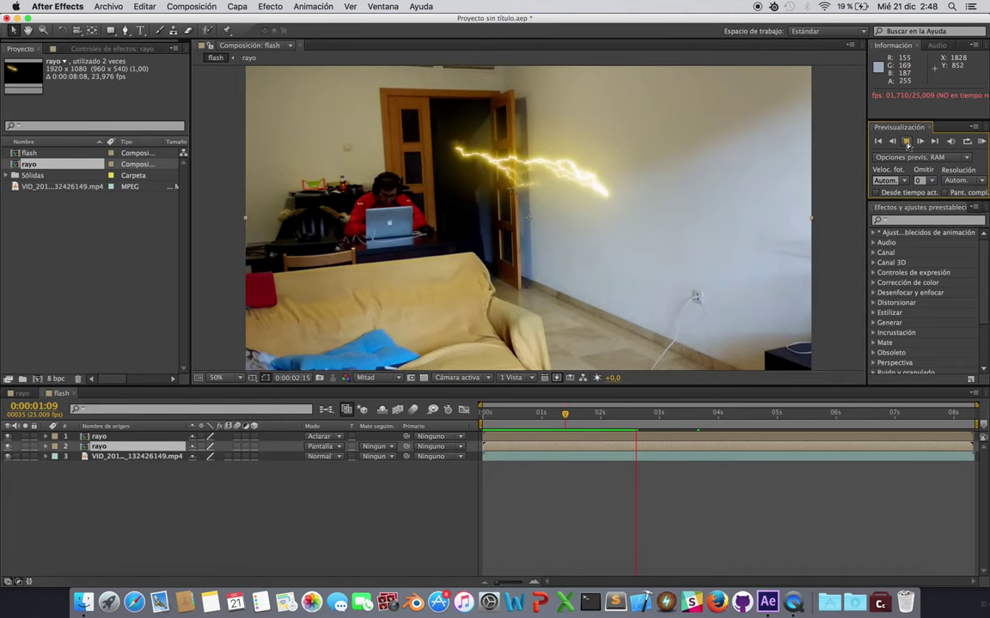
pyautogui.click(906, 143)
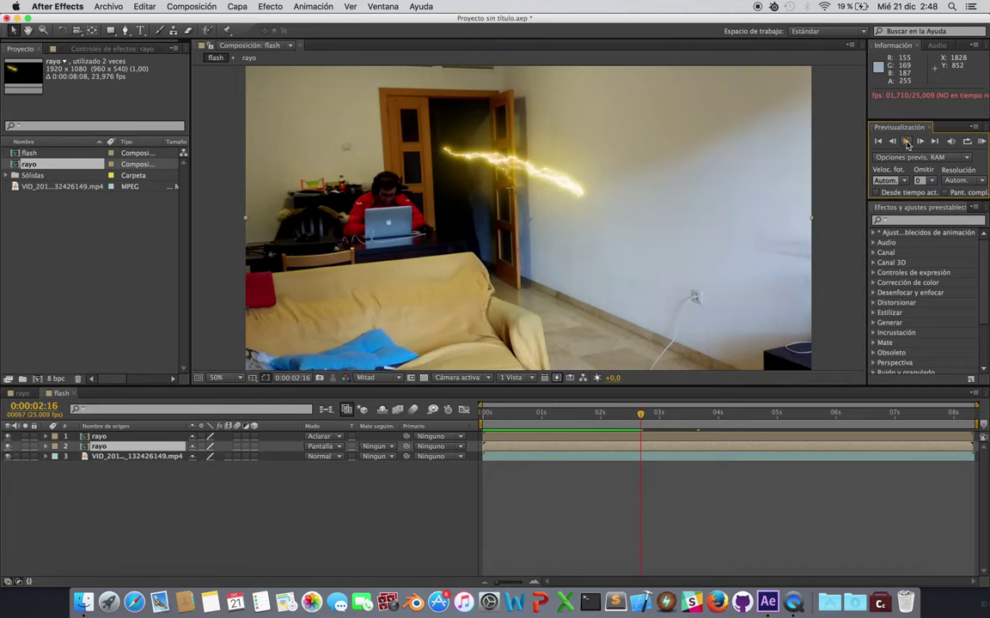
pyautogui.click(879, 142)
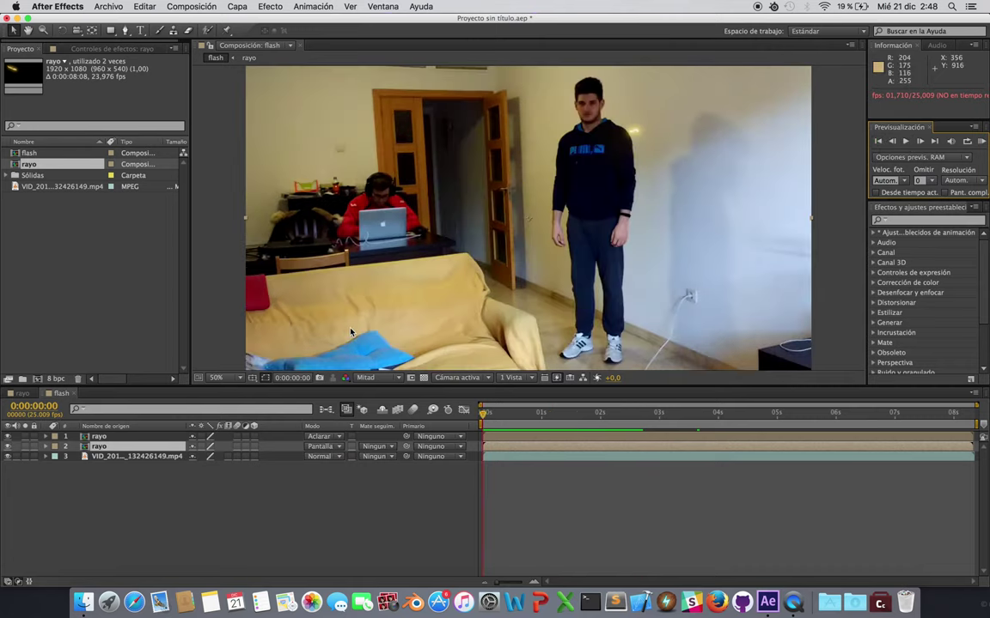
pyautogui.click(22, 395)
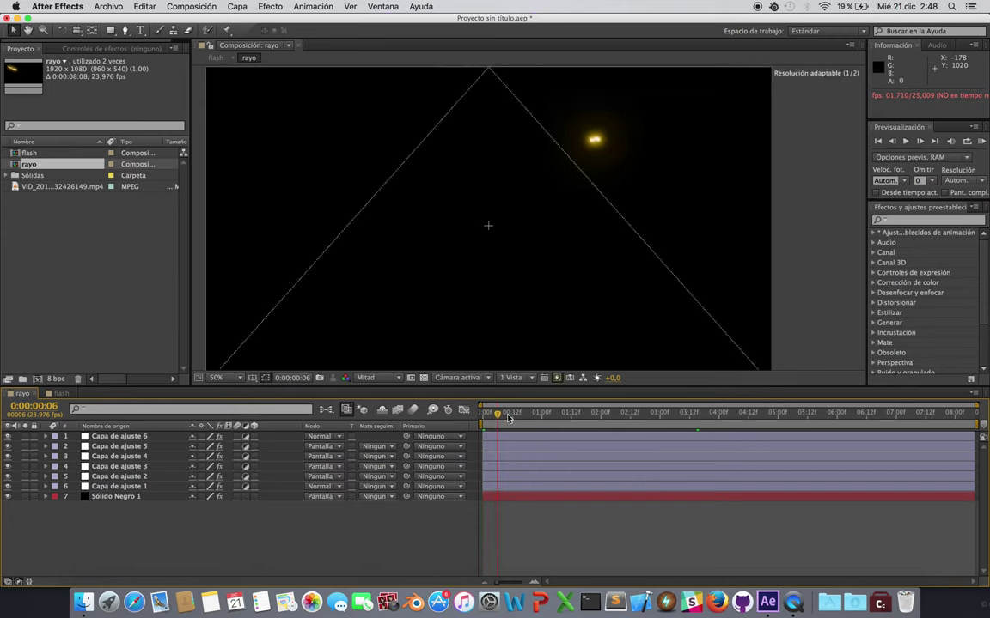
# - Select the Relámpago avanzado effect and keyframe the bolt's start and end points around 0:00:01:08–0:00:01:17
pyautogui.click(47, 497)
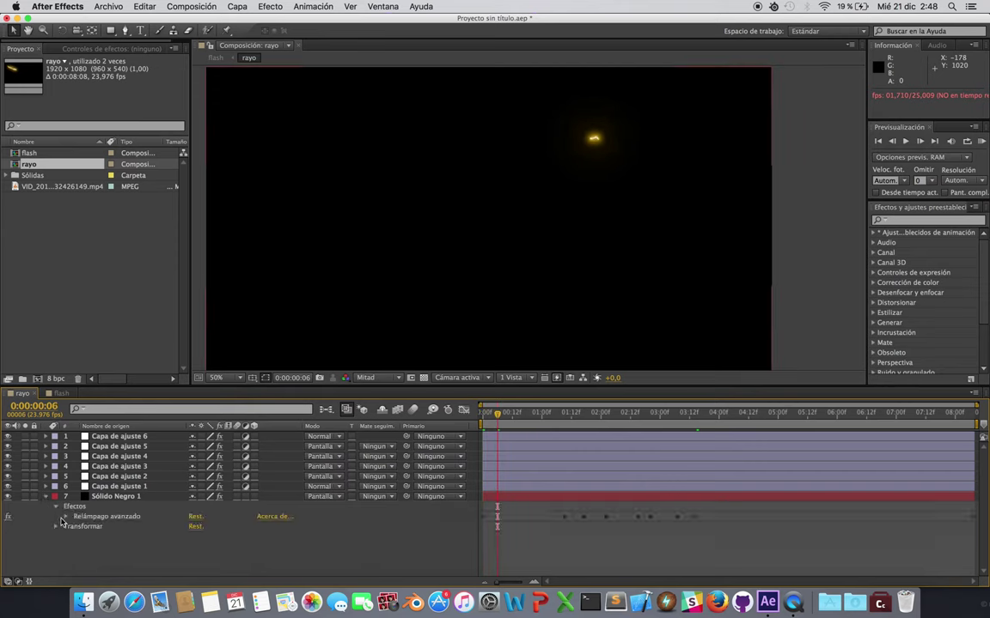
pyautogui.click(78, 517)
pyautogui.moveTo(498, 416)
pyautogui.mouseDown()
pyautogui.moveTo(581, 419)
pyautogui.moveTo(564, 417)
pyautogui.mouseUp()
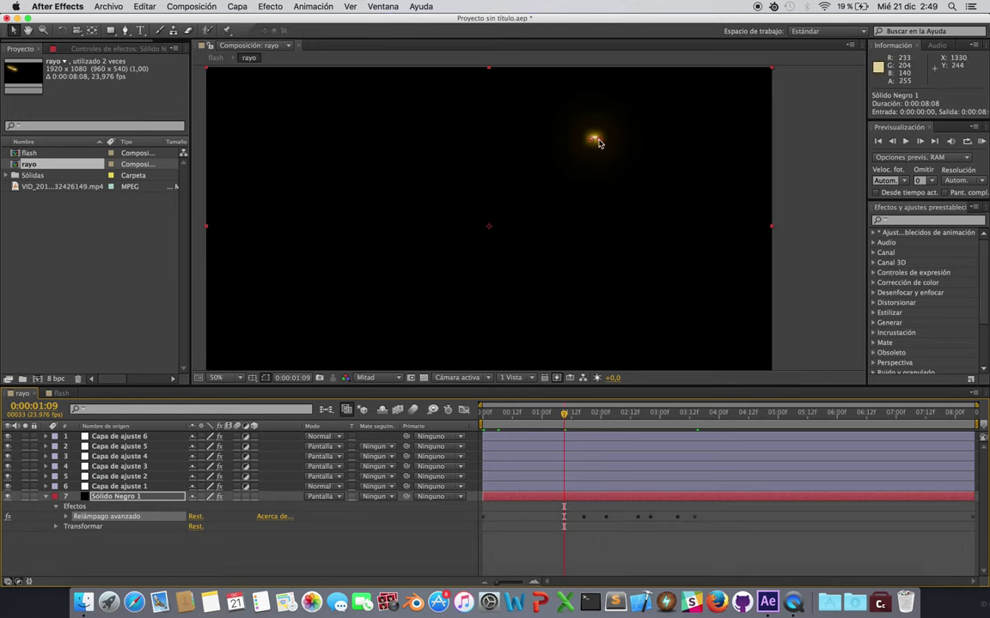
pyautogui.moveTo(599, 143); pyautogui.dragTo(592, 143)
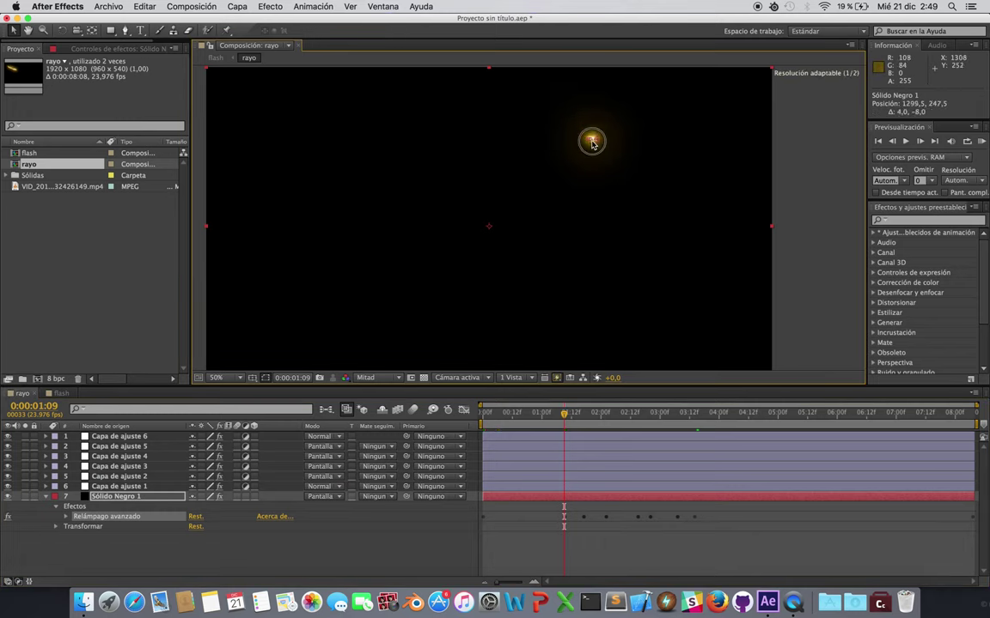
pyautogui.click(592, 415)
pyautogui.moveTo(593, 415); pyautogui.dragTo(584, 416)
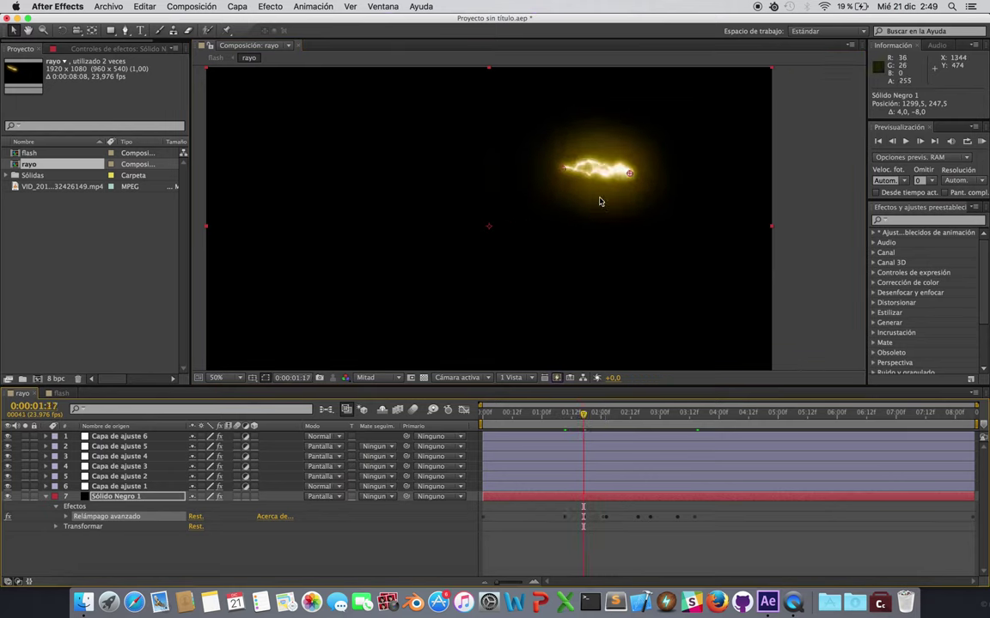
pyautogui.moveTo(628, 174); pyautogui.dragTo(588, 176)
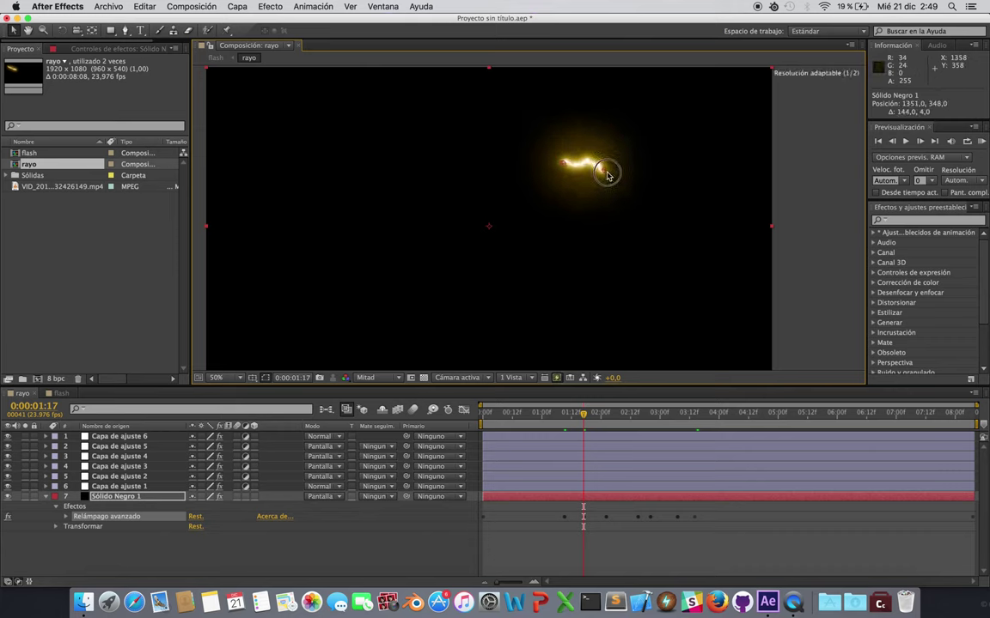
pyautogui.moveTo(587, 176); pyautogui.dragTo(622, 172)
pyautogui.moveTo(563, 166); pyautogui.dragTo(565, 169)
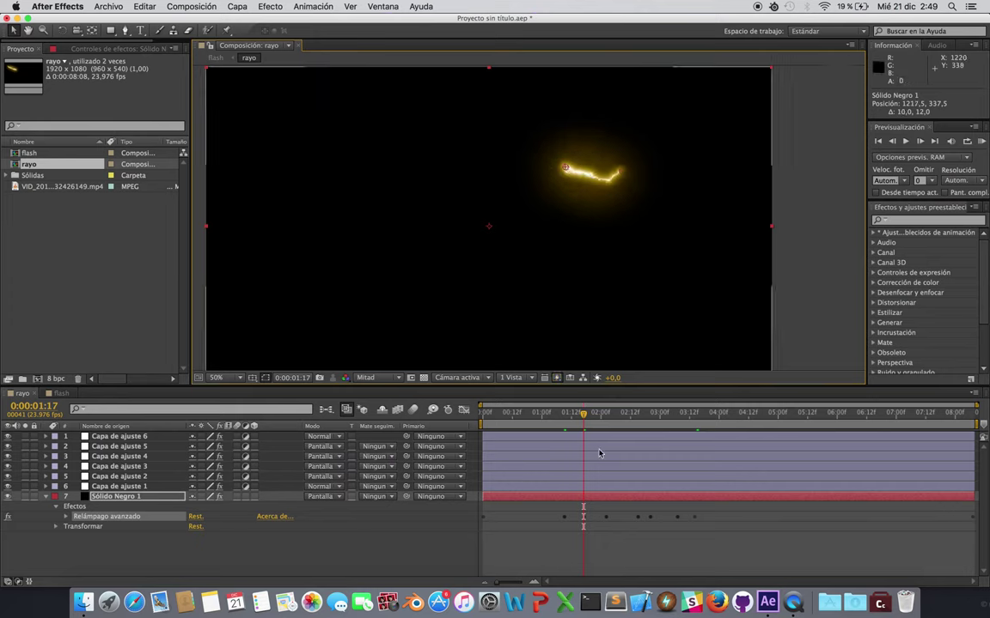
# - Keyframe the bolt at 0:00:02:02, 0:00:02:15 and 0:00:02:20, pulling its end toward its start
pyautogui.moveTo(612, 413); pyautogui.dragTo(607, 416)
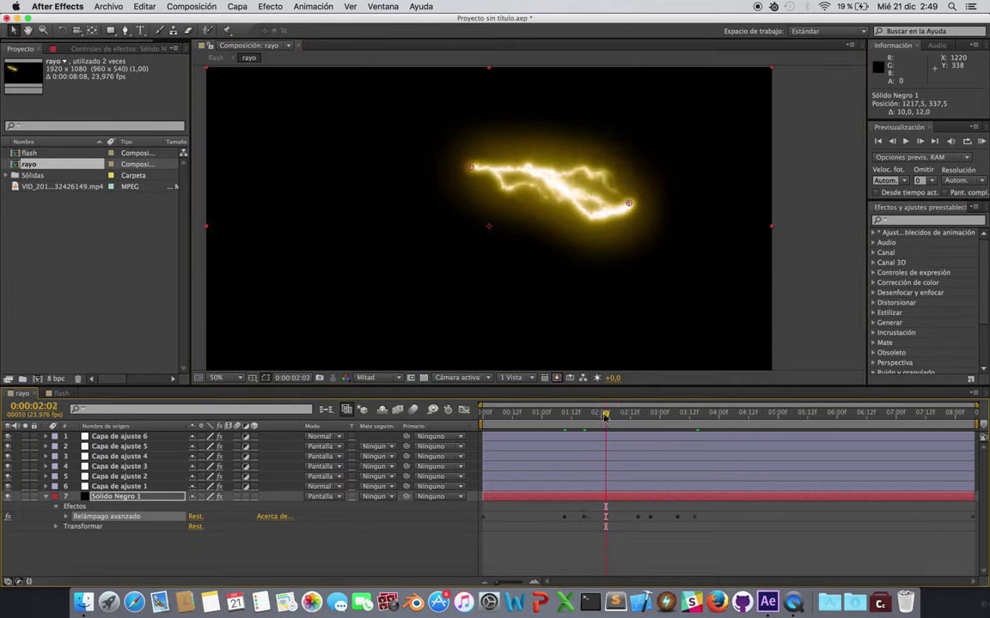
pyautogui.moveTo(471, 171)
pyautogui.mouseDown()
pyautogui.moveTo(629, 203)
pyautogui.moveTo(500, 177)
pyautogui.mouseUp()
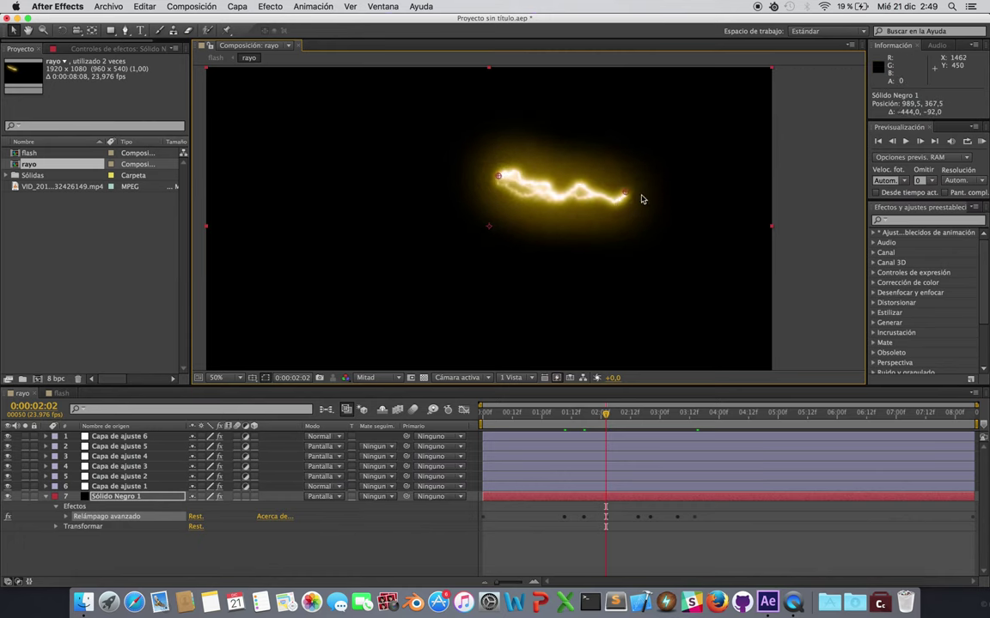
pyautogui.moveTo(625, 191); pyautogui.dragTo(628, 208)
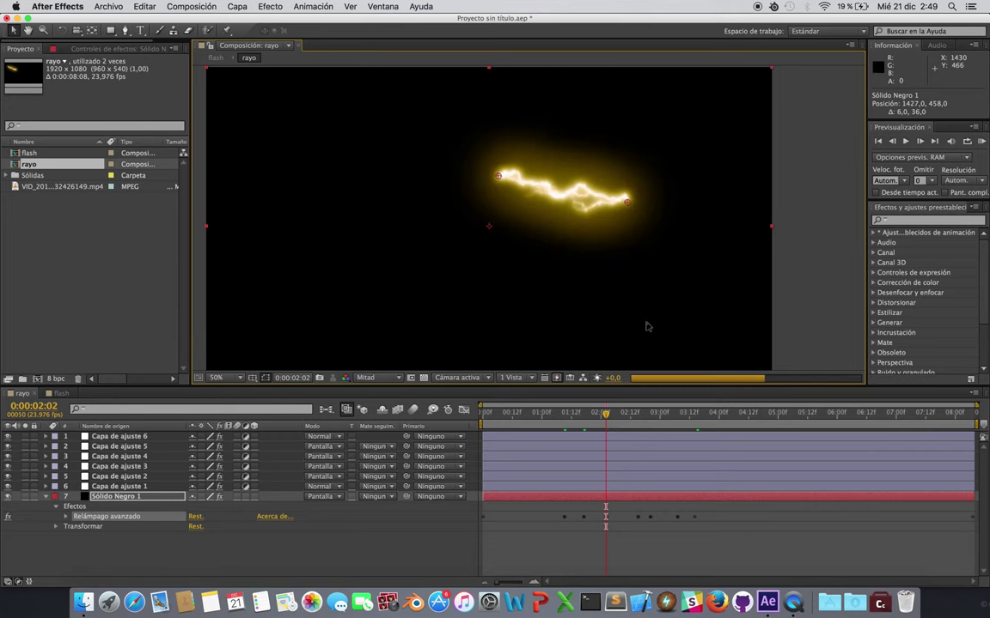
pyautogui.click(637, 413)
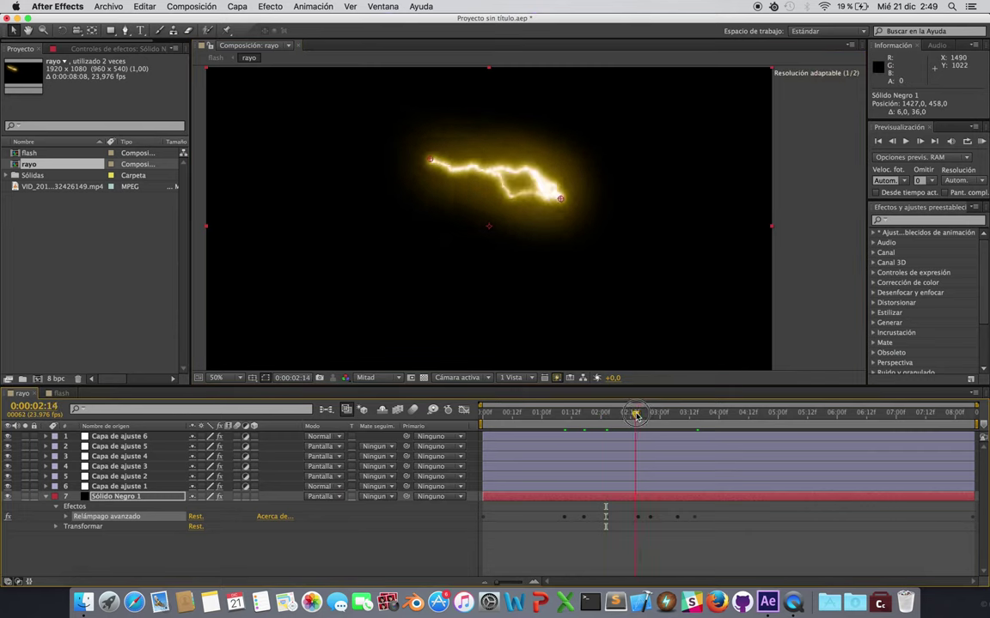
pyautogui.moveTo(565, 203)
pyautogui.mouseDown()
pyautogui.moveTo(507, 186)
pyautogui.moveTo(555, 196)
pyautogui.mouseUp()
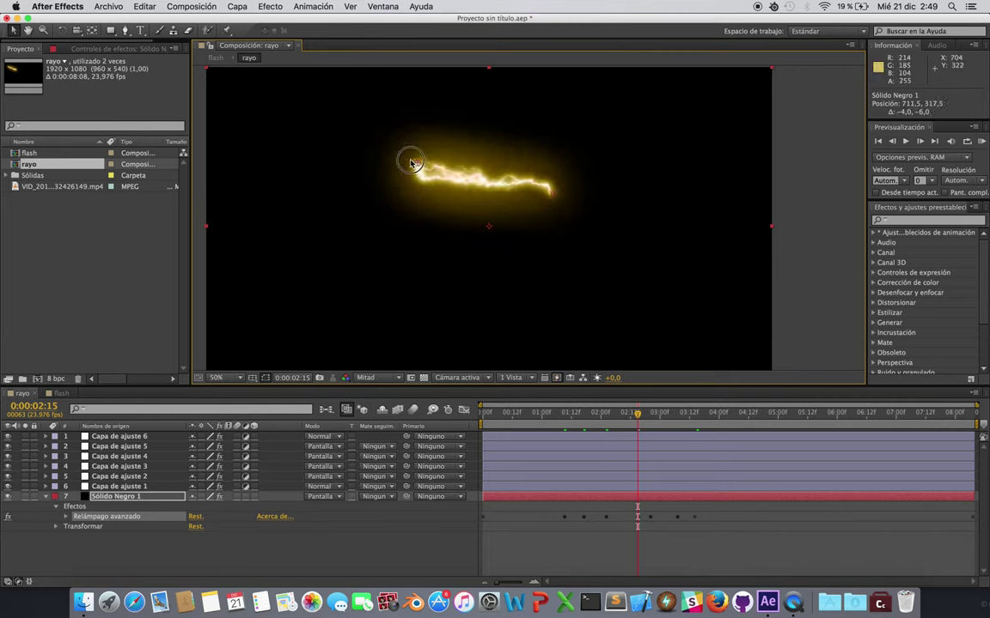
pyautogui.moveTo(415, 163); pyautogui.dragTo(411, 157)
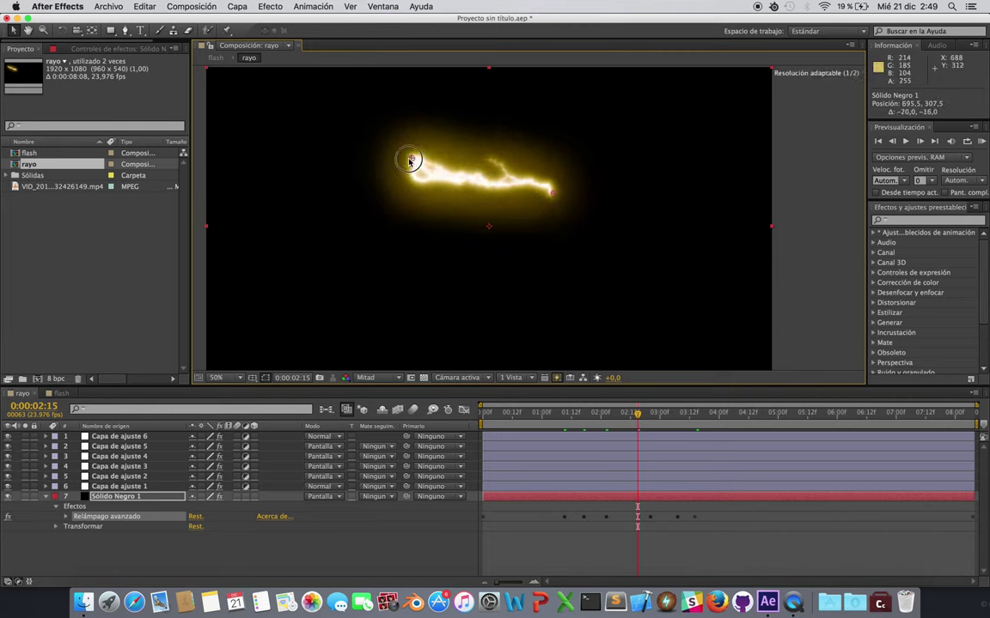
pyautogui.click(650, 421)
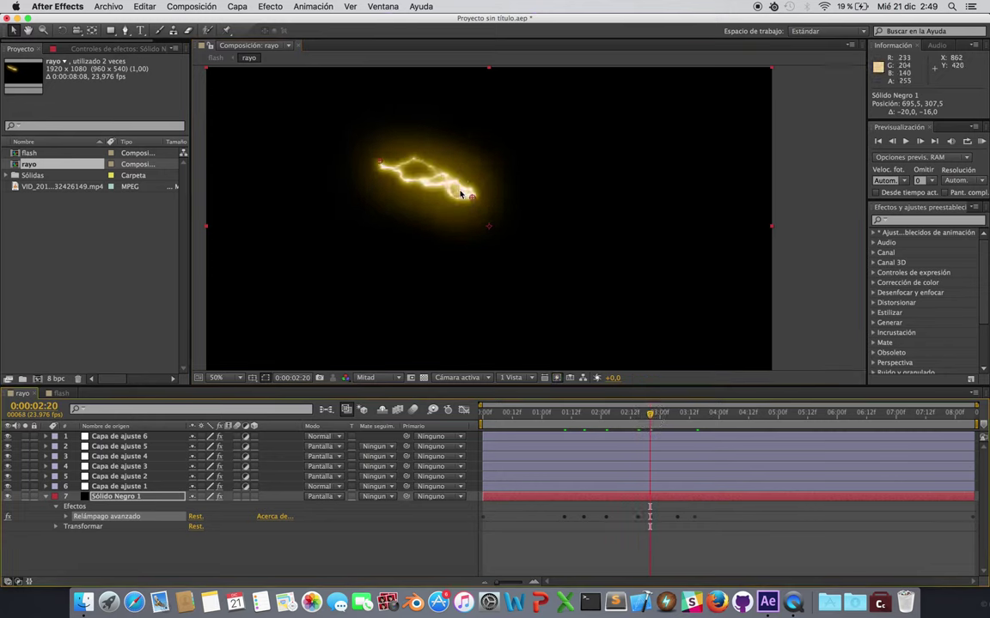
pyautogui.moveTo(461, 195)
pyautogui.mouseDown()
pyautogui.moveTo(381, 163)
pyautogui.moveTo(452, 188)
pyautogui.mouseUp()
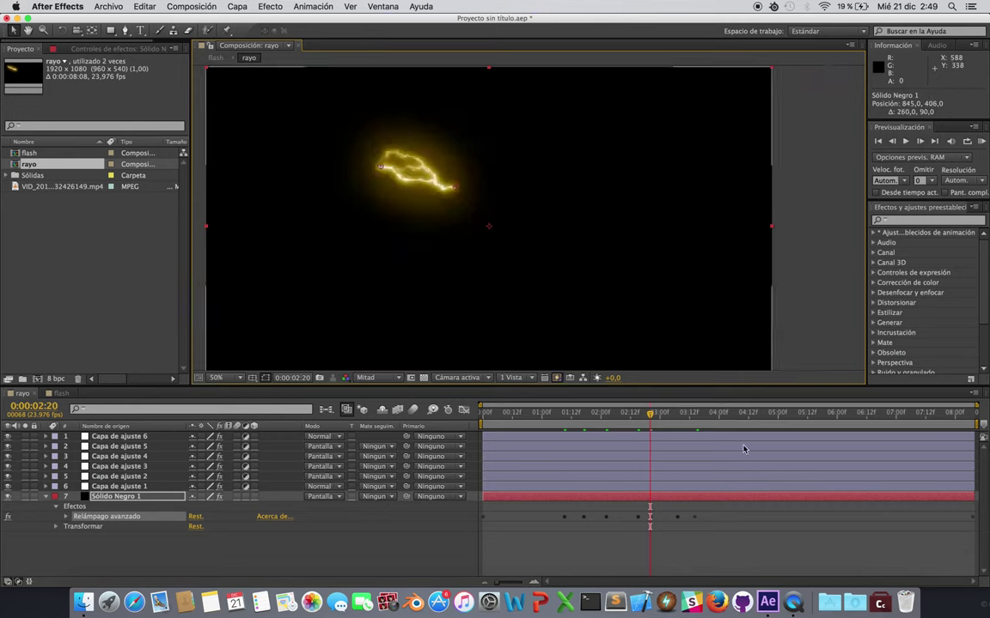
# - Stretch the bolt far up-left at 0:00:03:07, then shrink it to a small glow at 0:00:03:14
pyautogui.click(680, 417)
pyautogui.moveTo(680, 417); pyautogui.dragTo(677, 417)
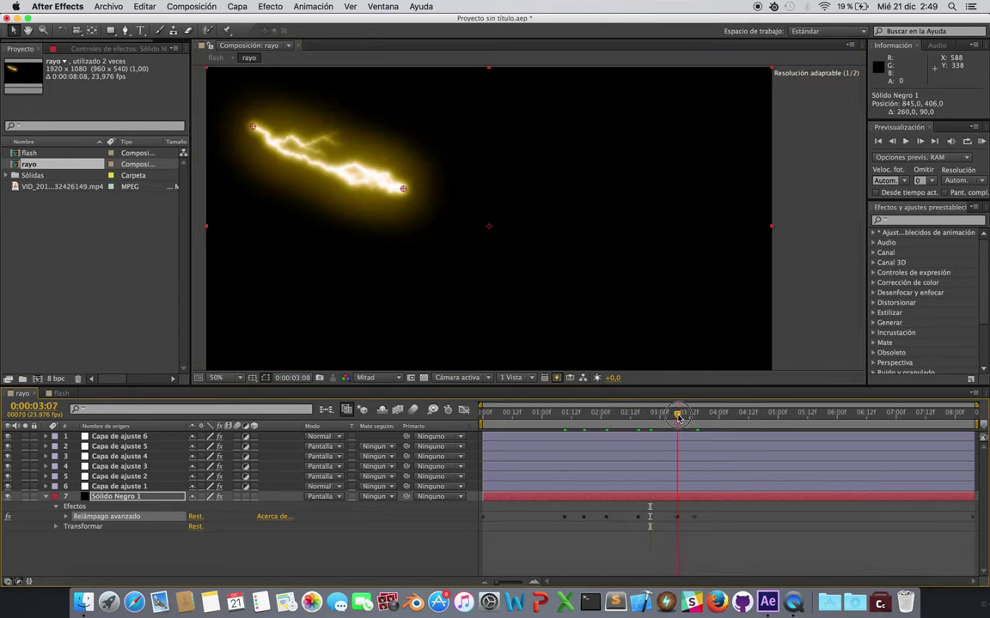
pyautogui.moveTo(254, 130)
pyautogui.mouseDown()
pyautogui.moveTo(262, 135)
pyautogui.moveTo(253, 120)
pyautogui.mouseUp()
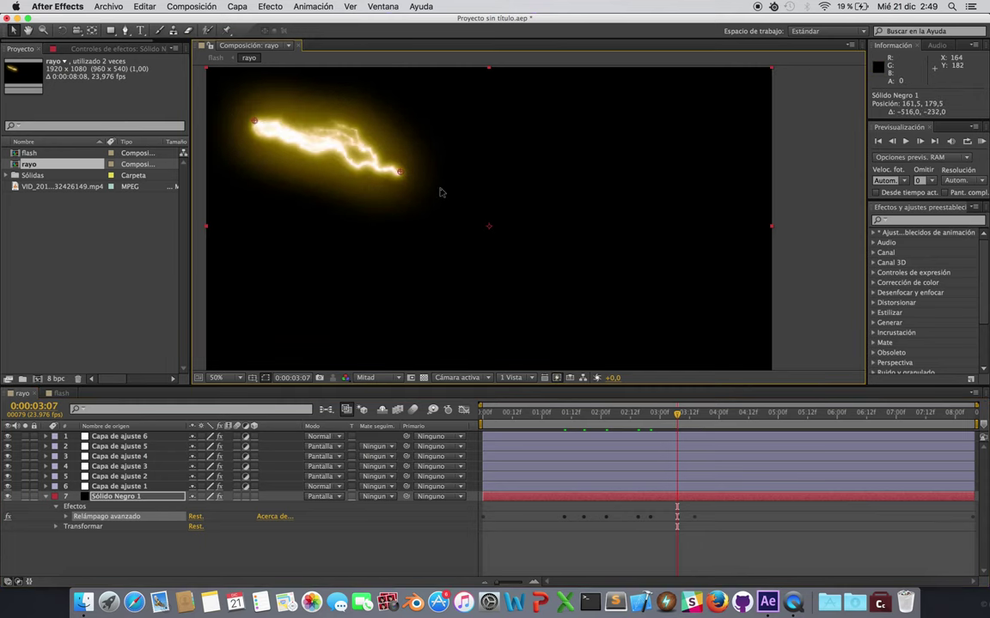
pyautogui.moveTo(399, 172); pyautogui.dragTo(405, 190)
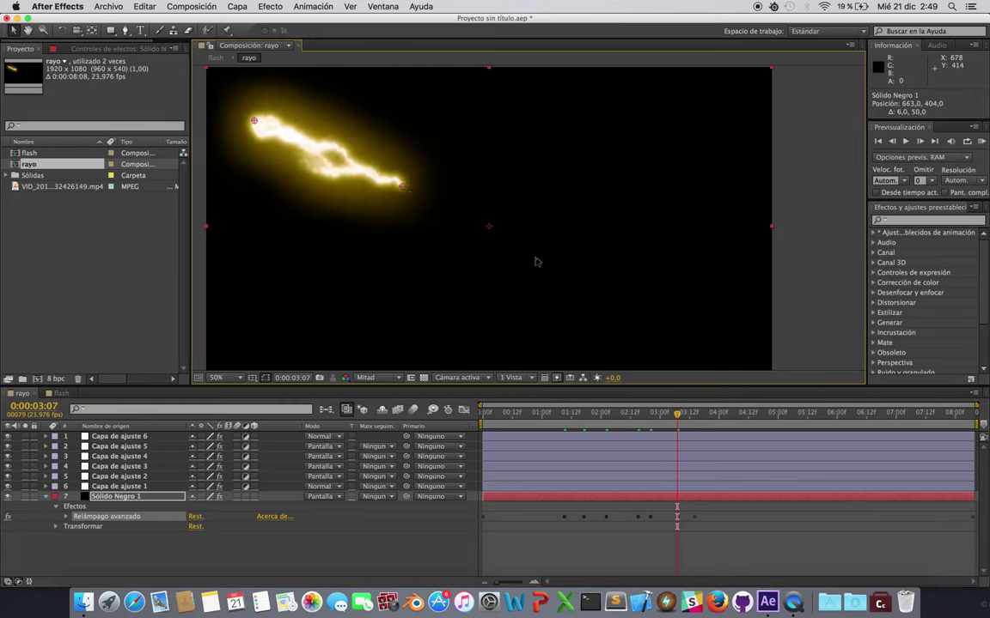
pyautogui.moveTo(697, 415); pyautogui.dragTo(694, 416)
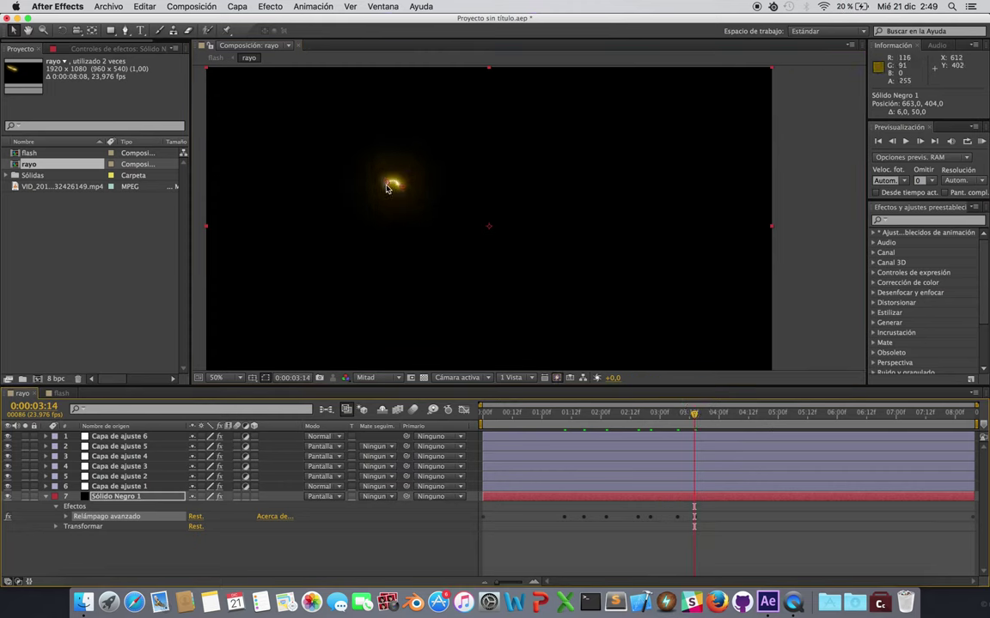
pyautogui.moveTo(385, 182); pyautogui.dragTo(387, 184)
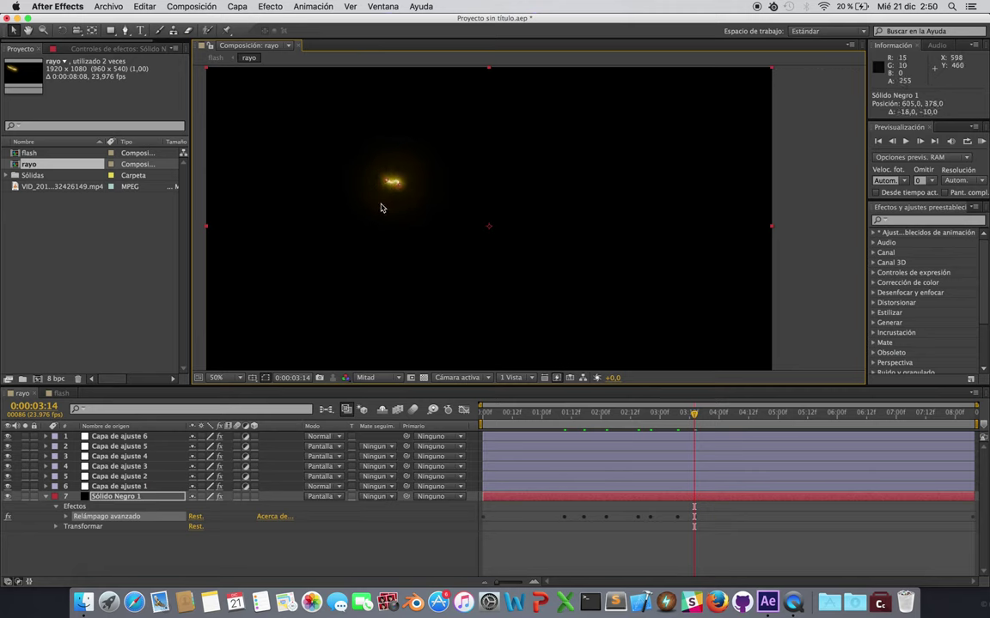
# - Collapse Sólido Negro 1, go to the flash comp, rewind to the start, and expand and select layer 1 rayo
pyautogui.click(46, 496)
pyautogui.click(61, 394)
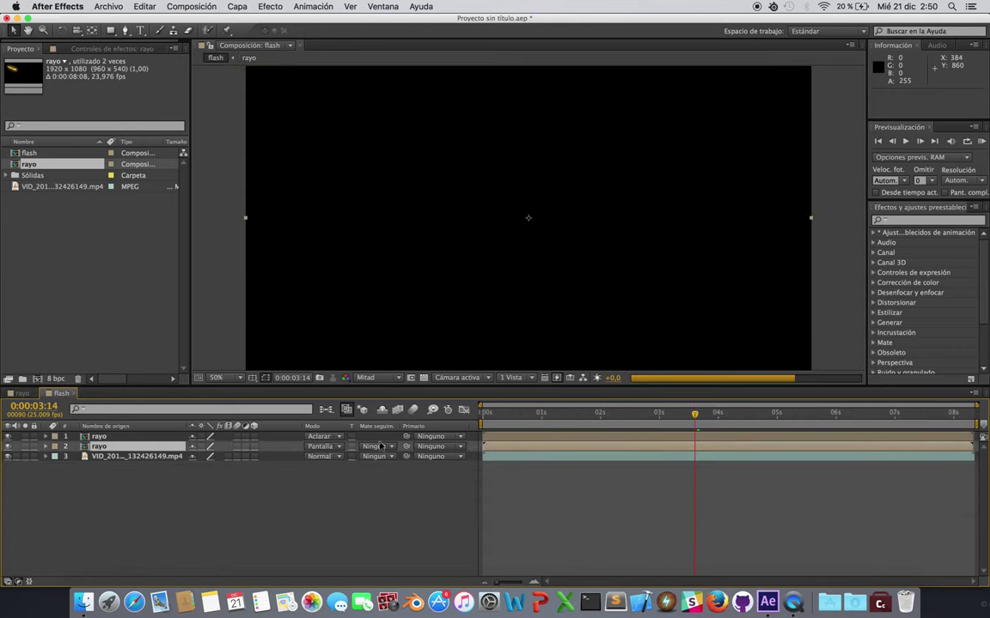
pyautogui.moveTo(600, 414)
pyautogui.mouseDown()
pyautogui.moveTo(518, 413)
pyautogui.moveTo(676, 427)
pyautogui.moveTo(478, 418)
pyautogui.mouseUp()
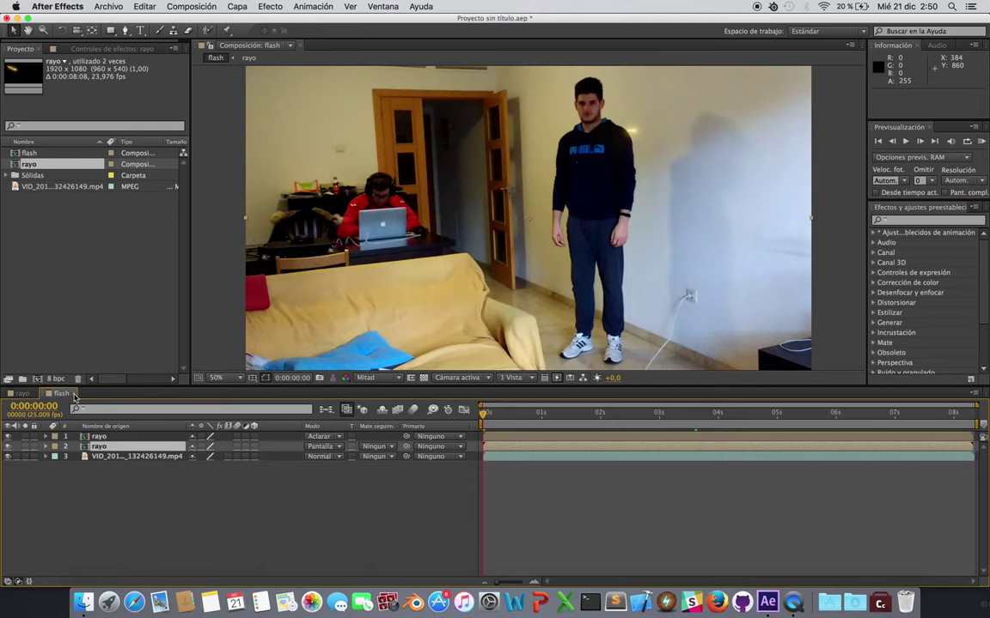
pyautogui.click(45, 436)
pyautogui.click(117, 439)
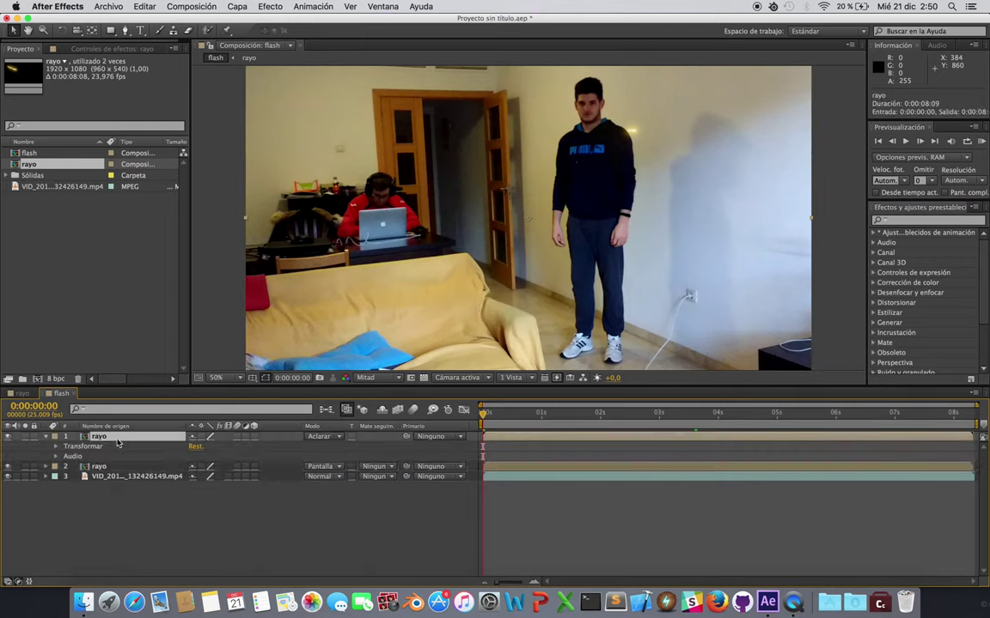
# - Add a new mask, Máscara 1, to the top rayo layer and change its mode from Sumar to Restar
pyautogui.rightClick(108, 442)
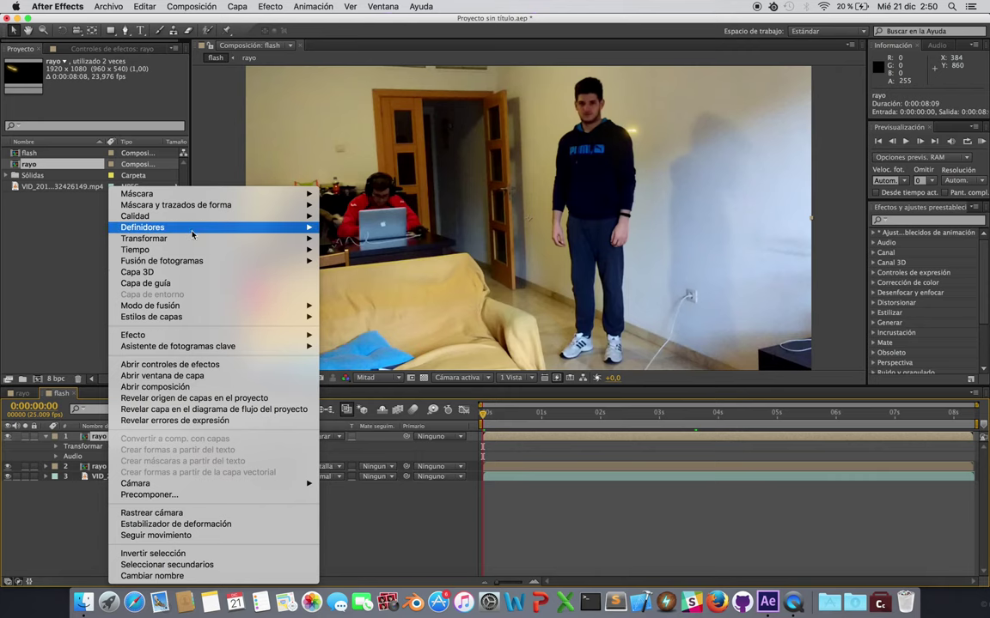
pyautogui.moveTo(191, 197)
pyautogui.click(361, 195)
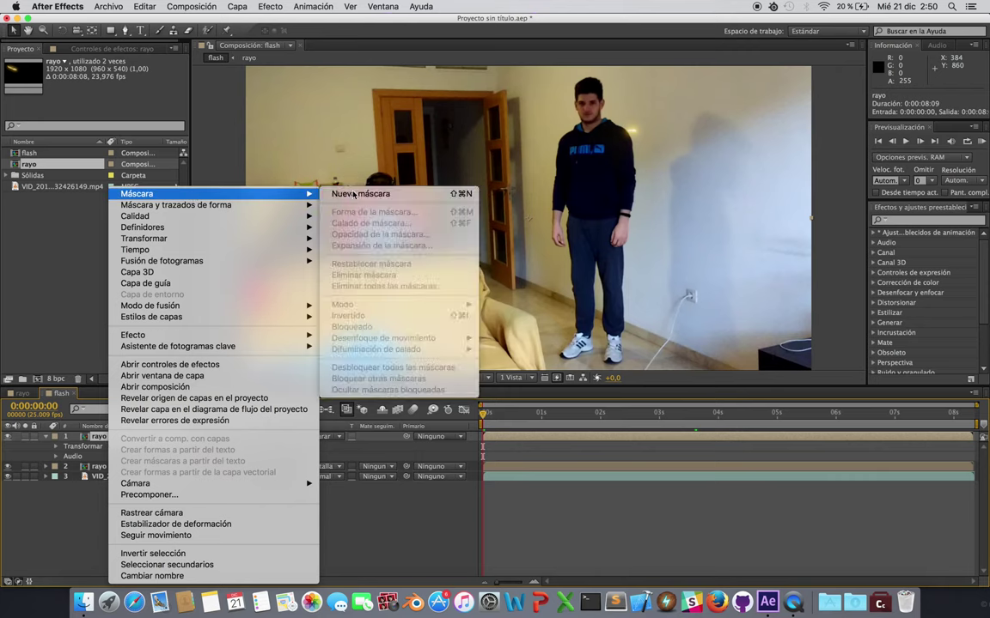
pyautogui.click(92, 447)
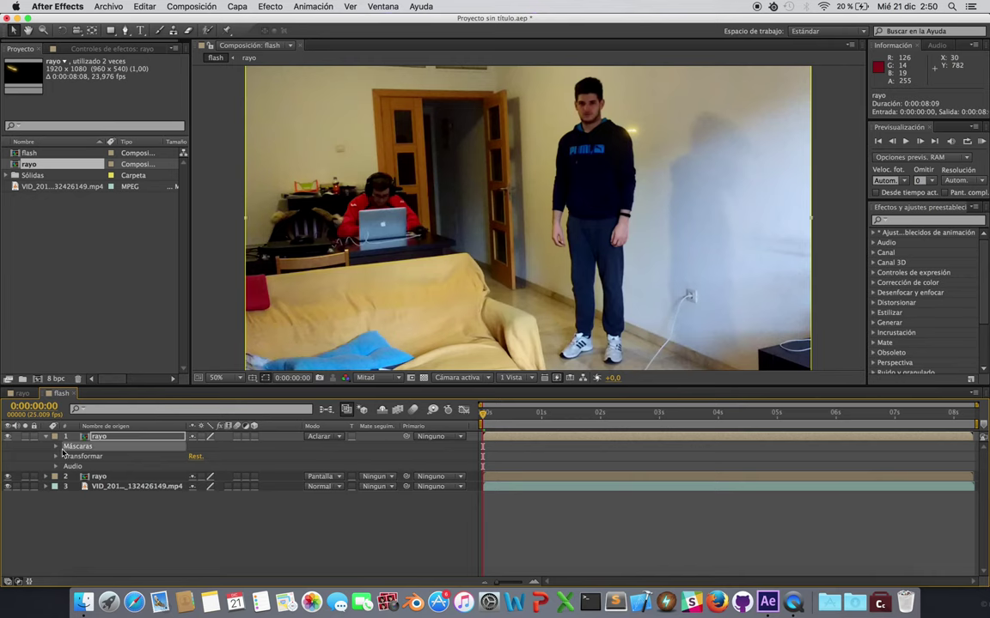
pyautogui.click(57, 448)
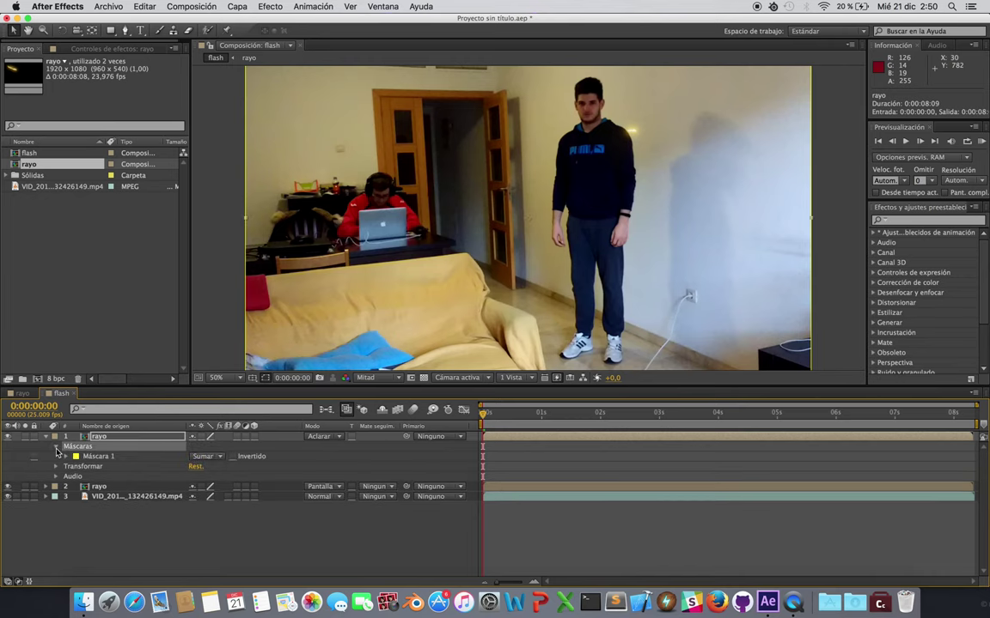
pyautogui.click(100, 458)
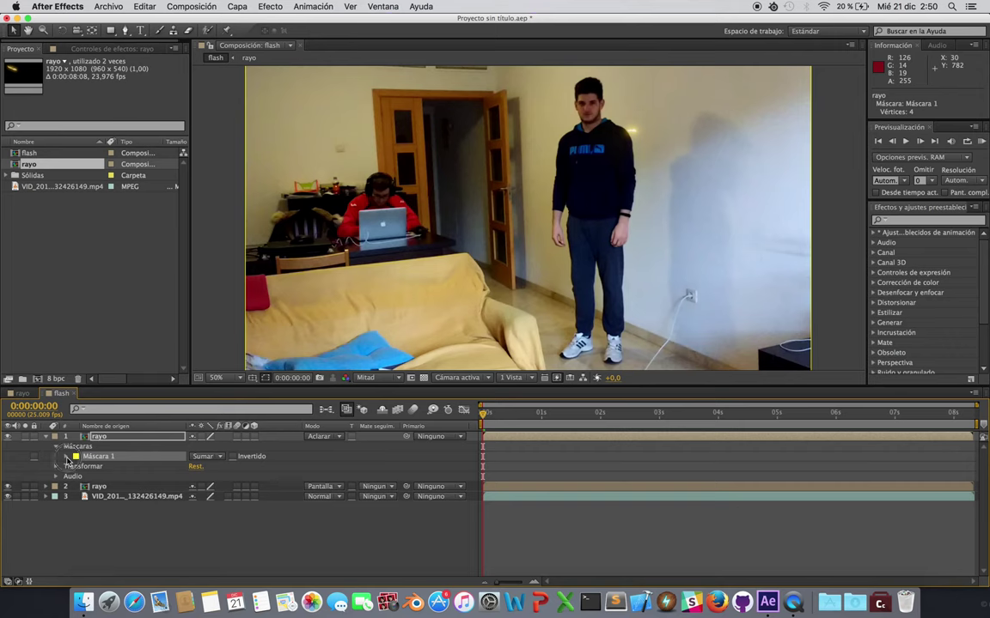
pyautogui.click(67, 458)
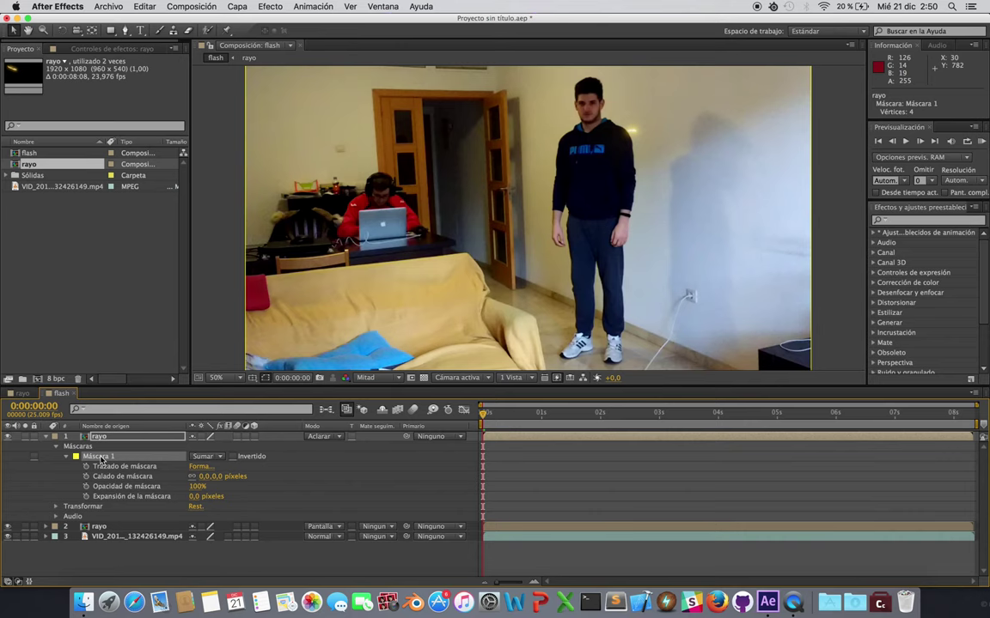
pyautogui.click(220, 457)
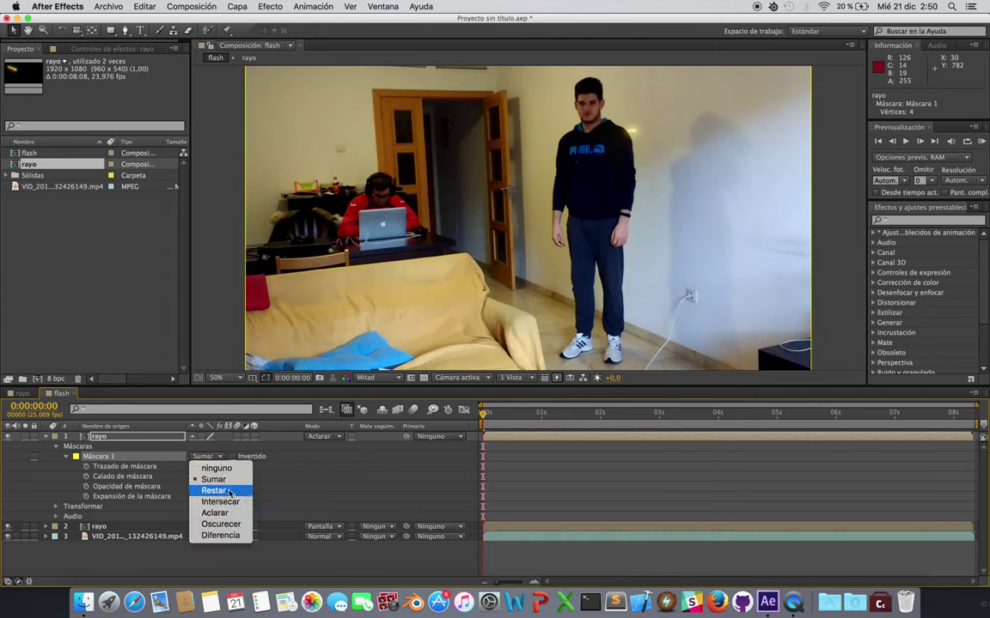
pyautogui.click(226, 491)
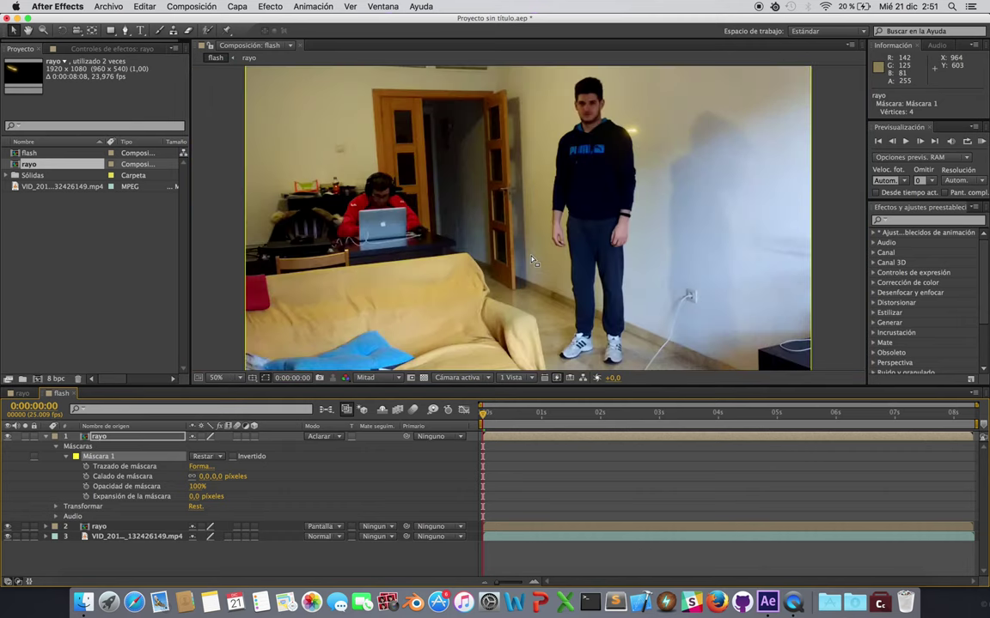
# - Zoom the viewer out and hide the second rayo layer to see the full mask outline
pyautogui.press(',')
pyautogui.press('.')
pyautogui.press(',')
pyautogui.press('.')
pyautogui.click(8, 527)
pyautogui.press(',')
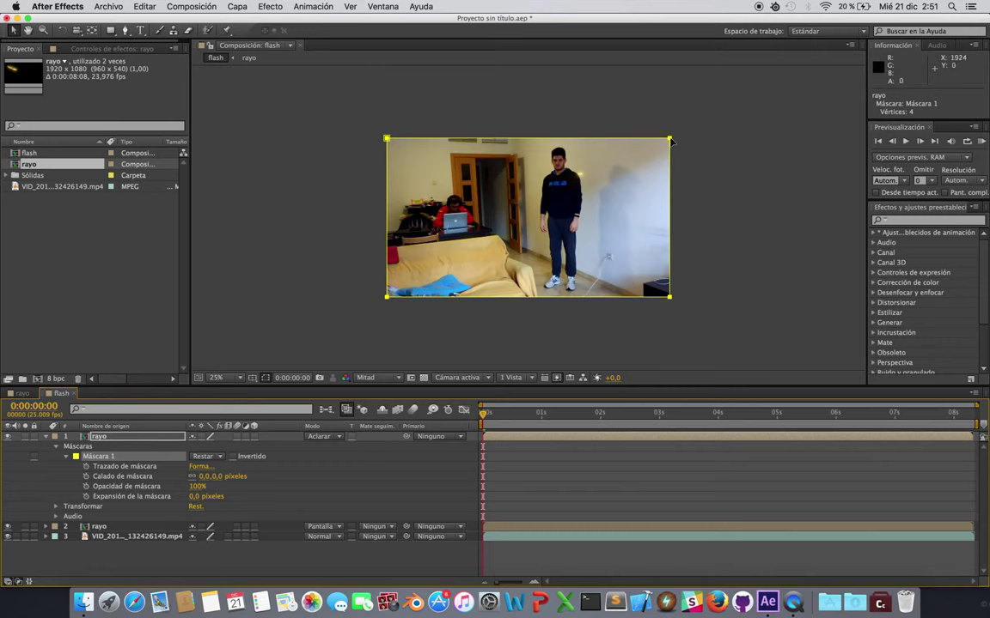
pyautogui.click(671, 140)
# - Try moving the mask outline and its corners, then undo the stray moves so it matches the layer edges again
pyautogui.moveTo(671, 140); pyautogui.dragTo(660, 142)
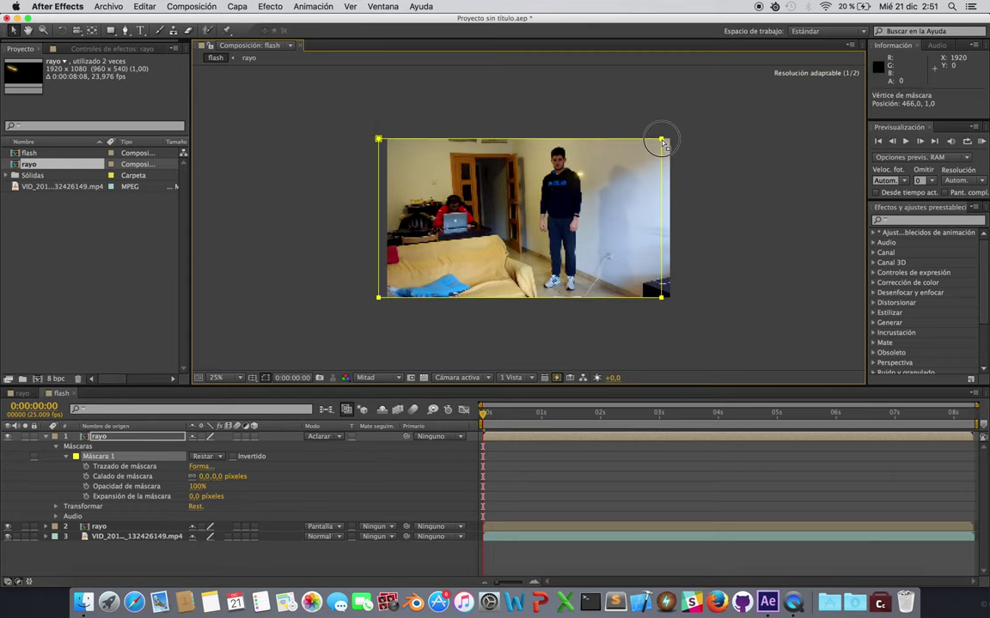
pyautogui.press('super+z')
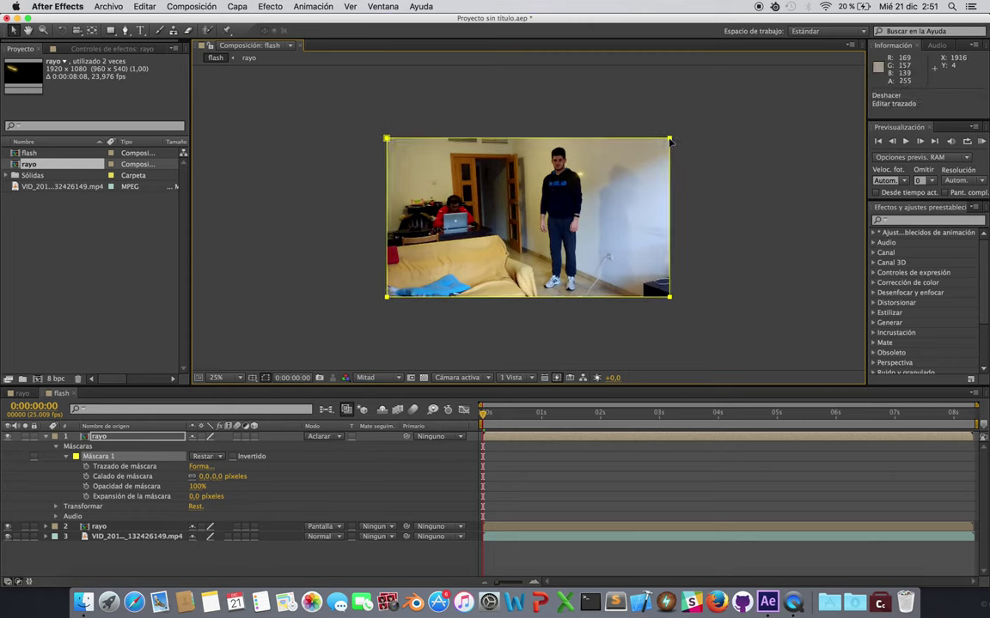
pyautogui.rightClick(670, 141)
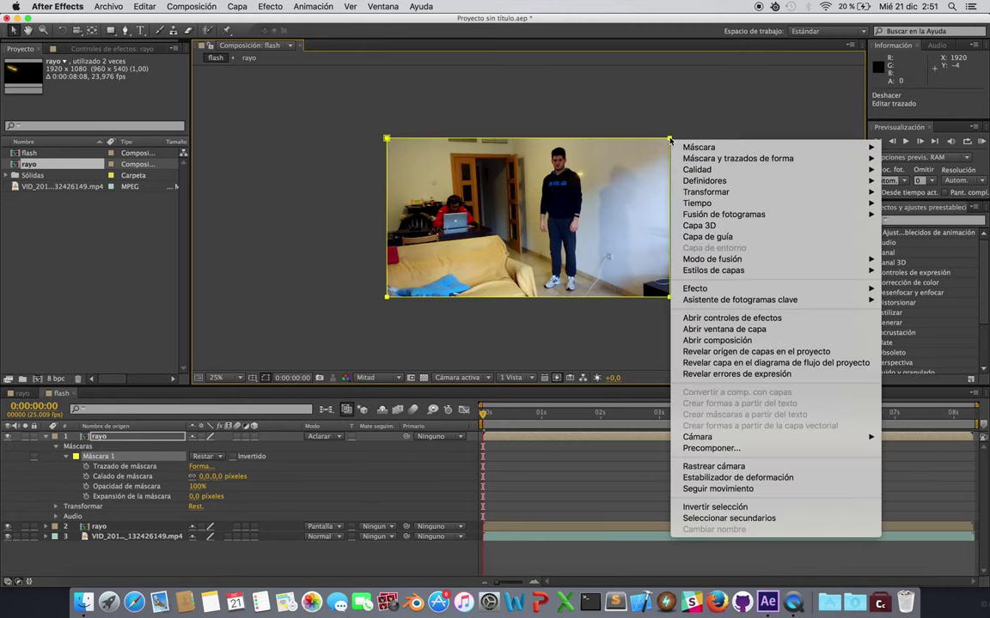
pyautogui.press('Escape')
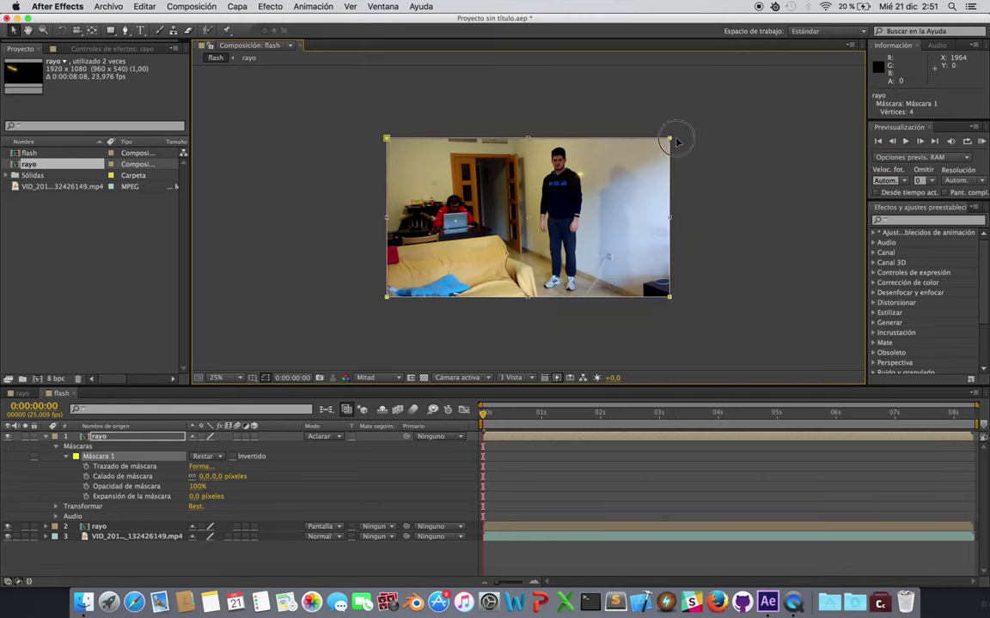
pyautogui.click(675, 141)
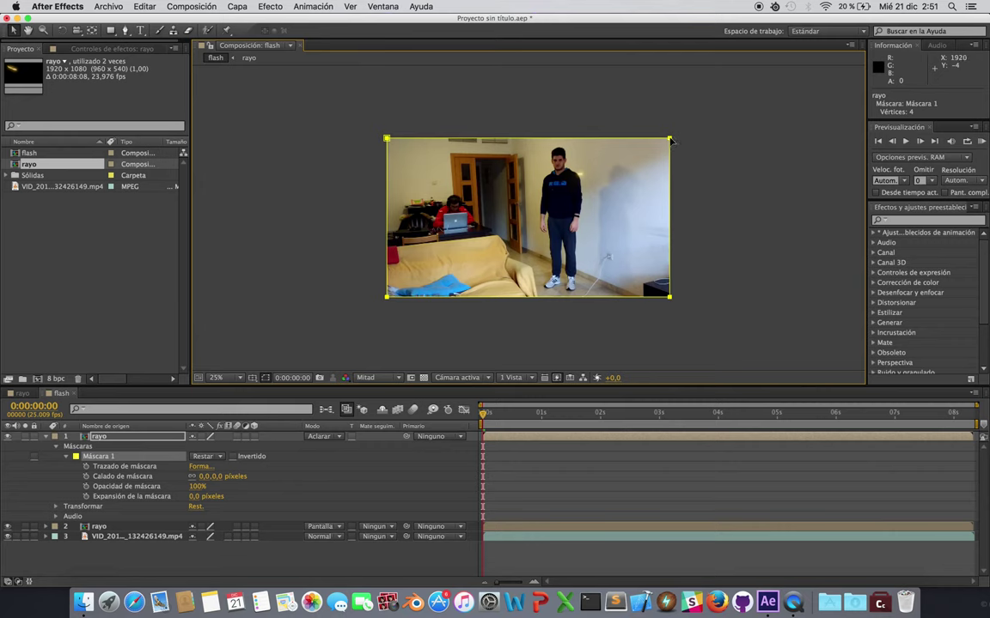
pyautogui.click(669, 138)
pyautogui.click(669, 139)
pyautogui.moveTo(387, 139); pyautogui.dragTo(404, 148)
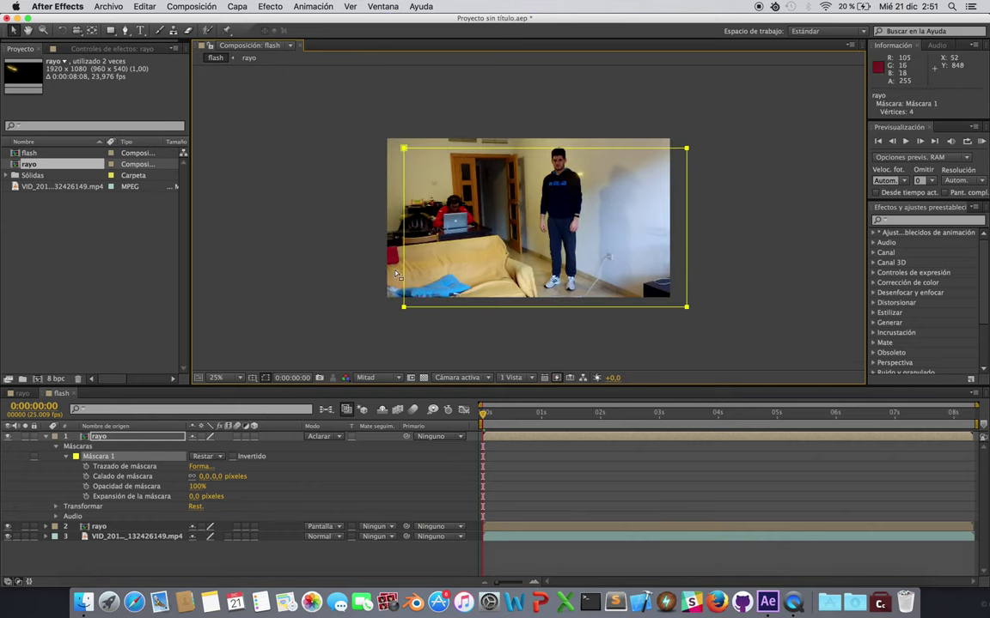
pyautogui.doubleClick(404, 307)
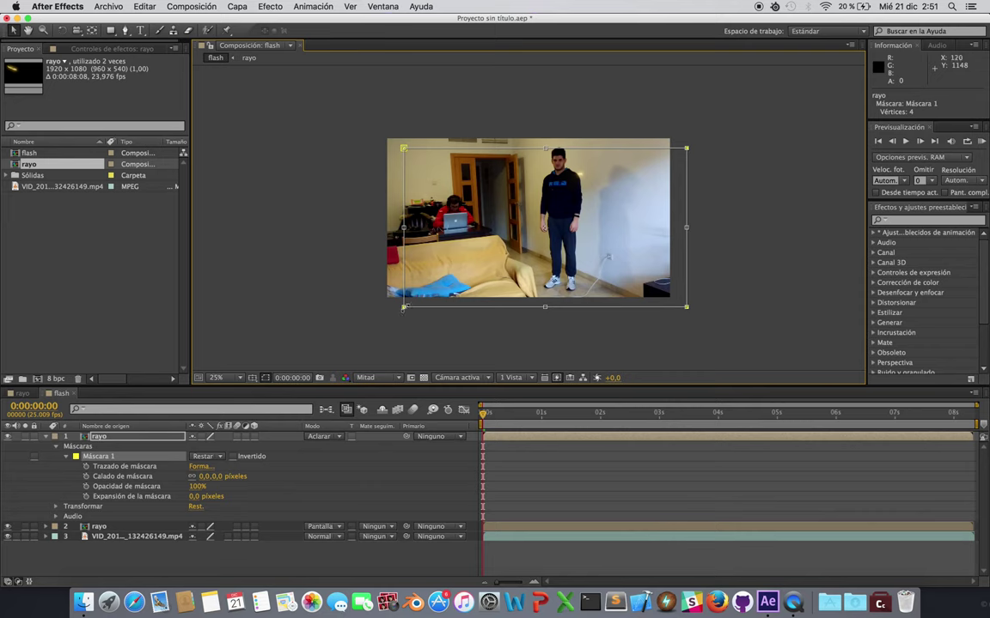
pyautogui.moveTo(404, 307); pyautogui.dragTo(407, 295)
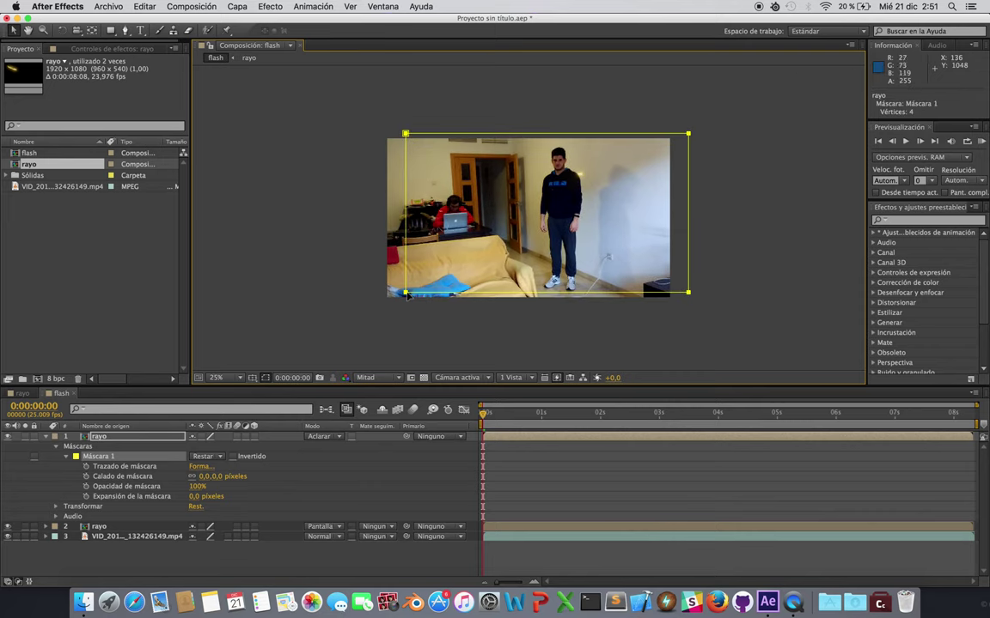
pyautogui.press('super+z')
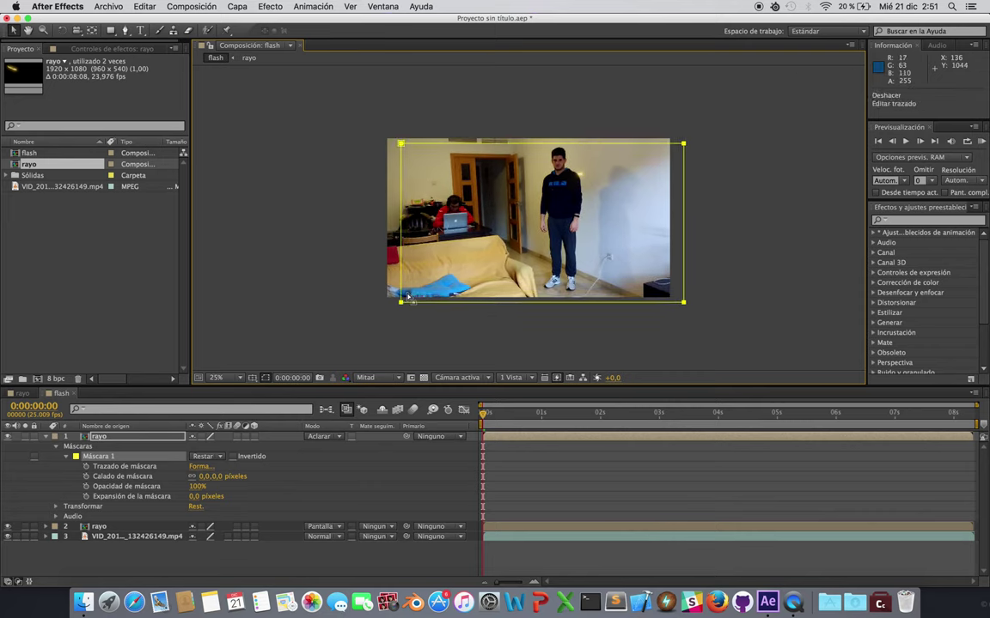
pyautogui.press('super+z')
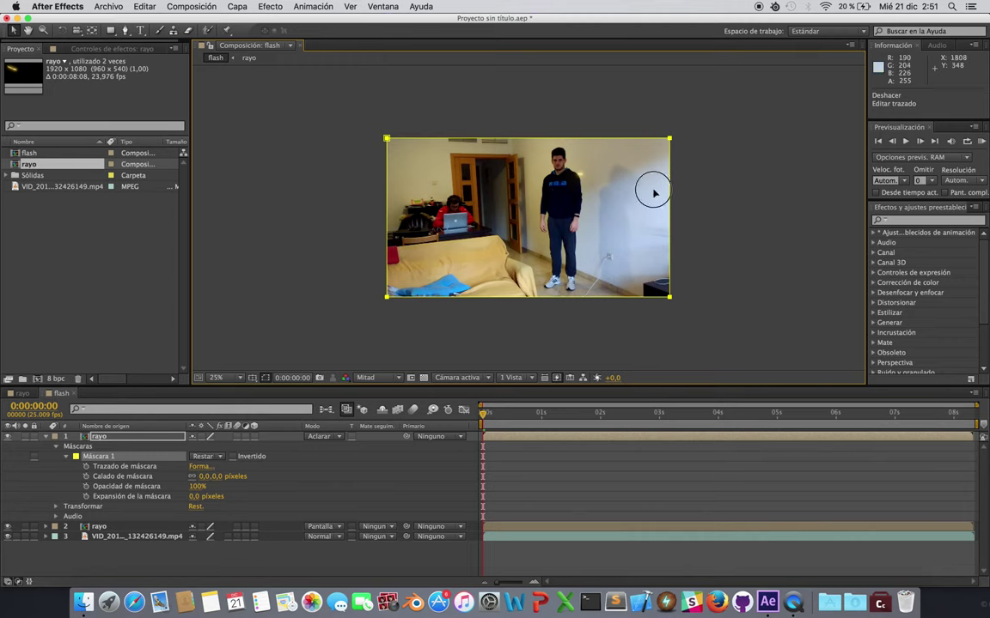
# - Drag the mask's right-edge vertices left to the doorway and zoom the viewer to 50%
pyautogui.click(669, 222)
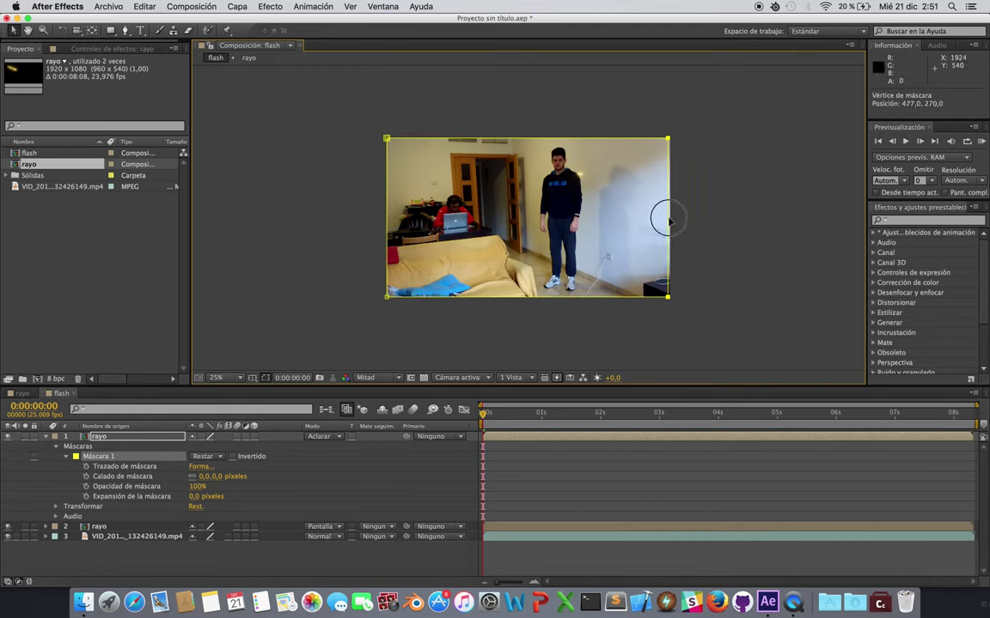
pyautogui.moveTo(669, 222); pyautogui.dragTo(473, 216)
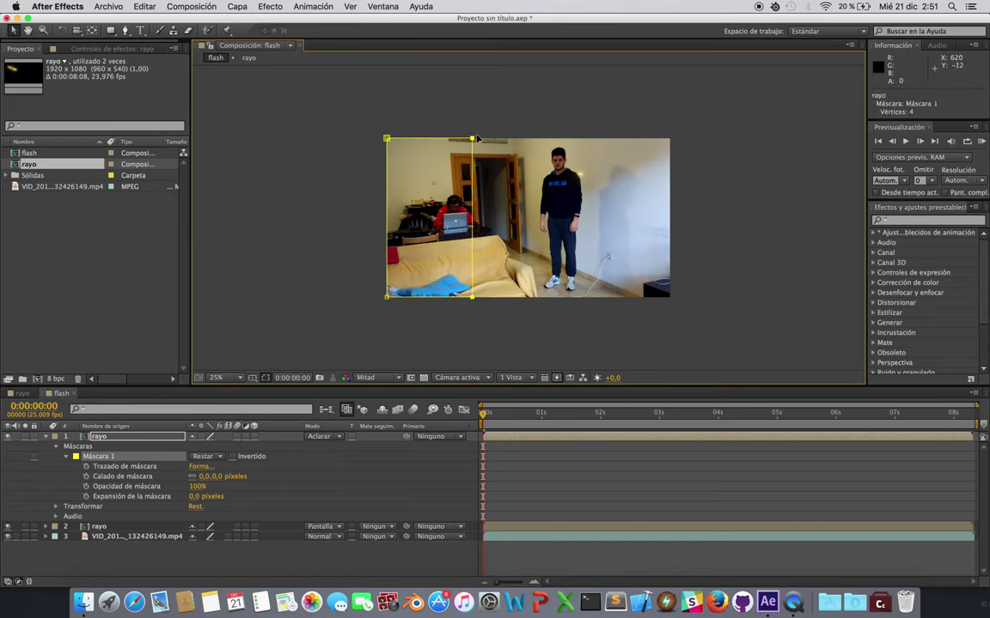
pyautogui.moveTo(471, 139); pyautogui.dragTo(476, 138)
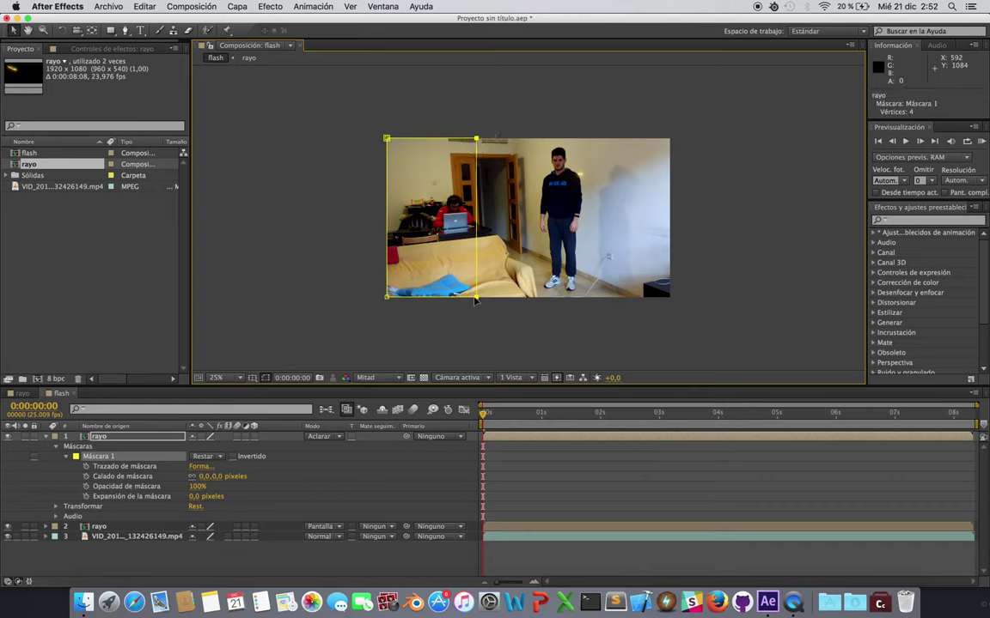
pyautogui.moveTo(478, 300); pyautogui.dragTo(485, 301)
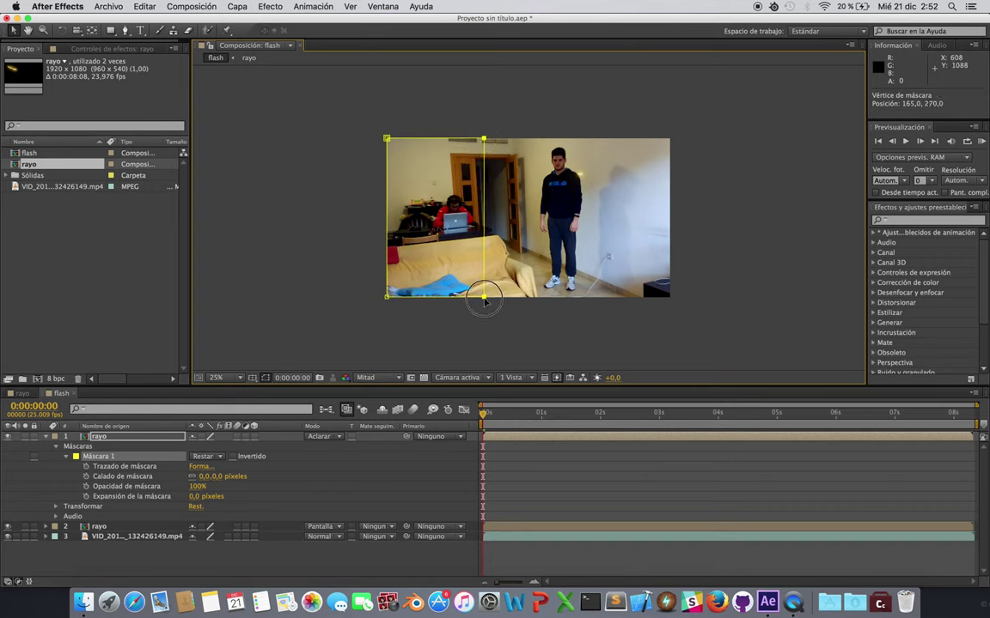
pyautogui.moveTo(484, 300); pyautogui.dragTo(483, 299)
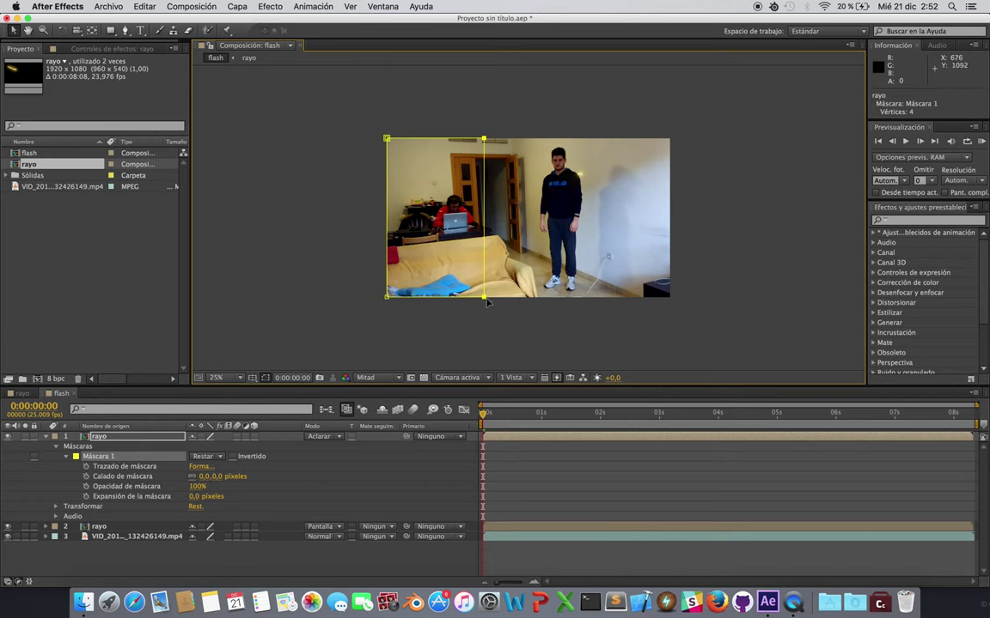
pyautogui.moveTo(483, 298); pyautogui.dragTo(473, 298)
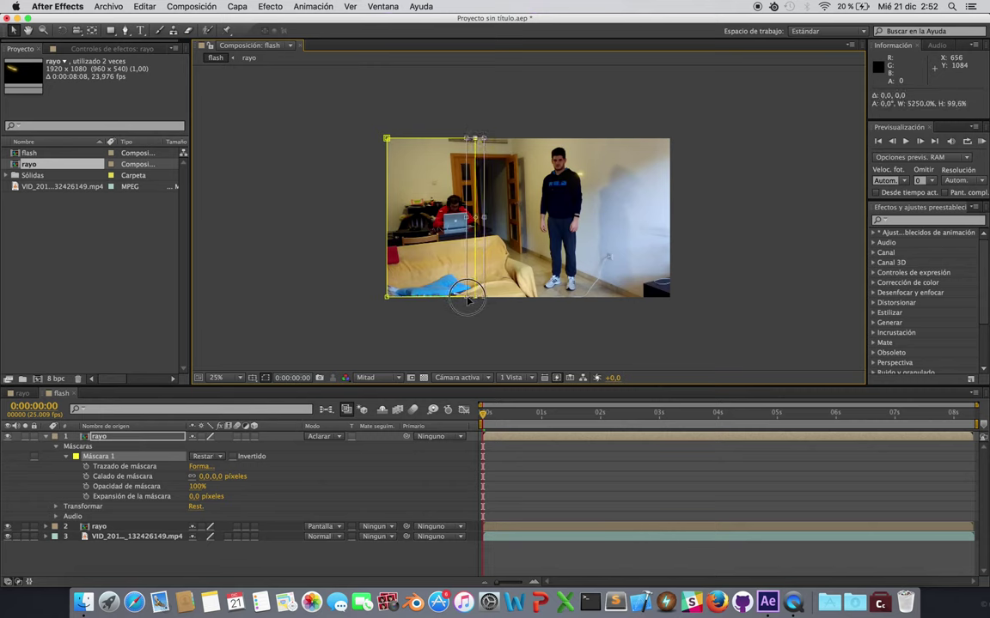
pyautogui.press('cmd+z')
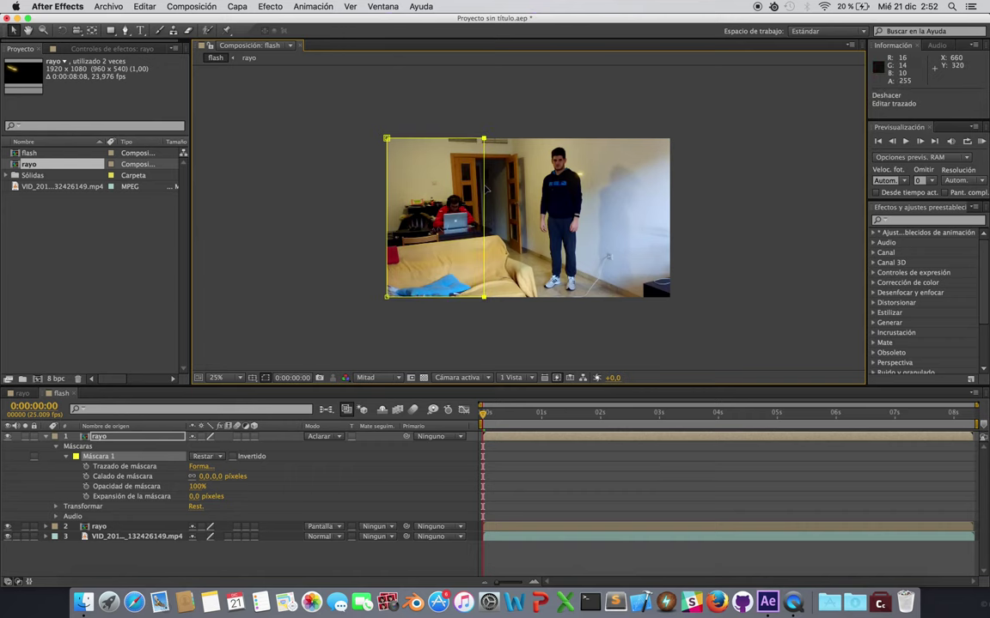
pyautogui.press('.')
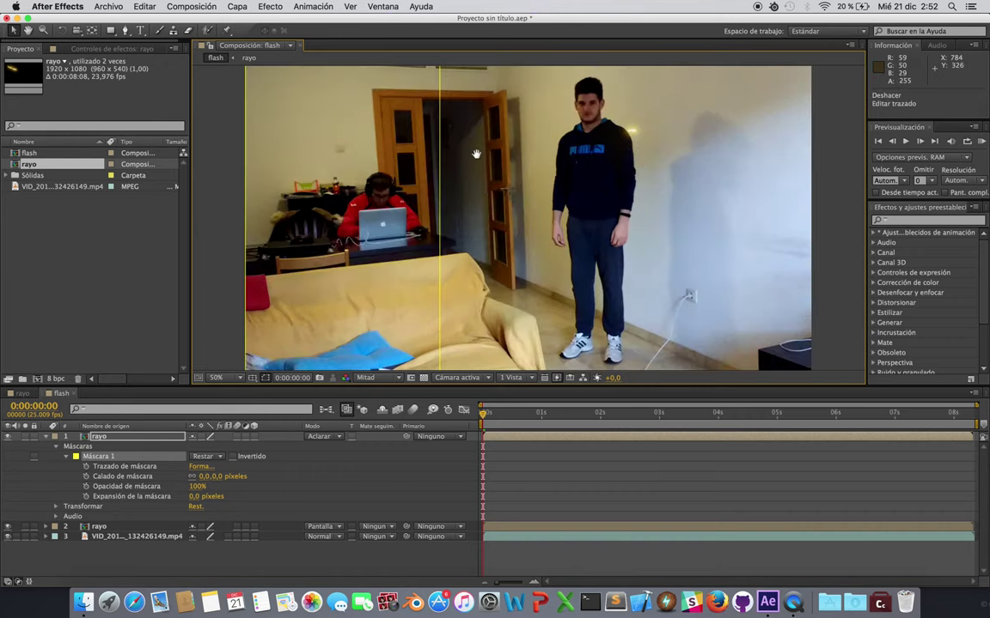
# - Move the mask's top-right corner left so the right edge follows the doorframe, then zoom to 25%
pyautogui.scroll(5, 429, 153)
pyautogui.click(454, 110)
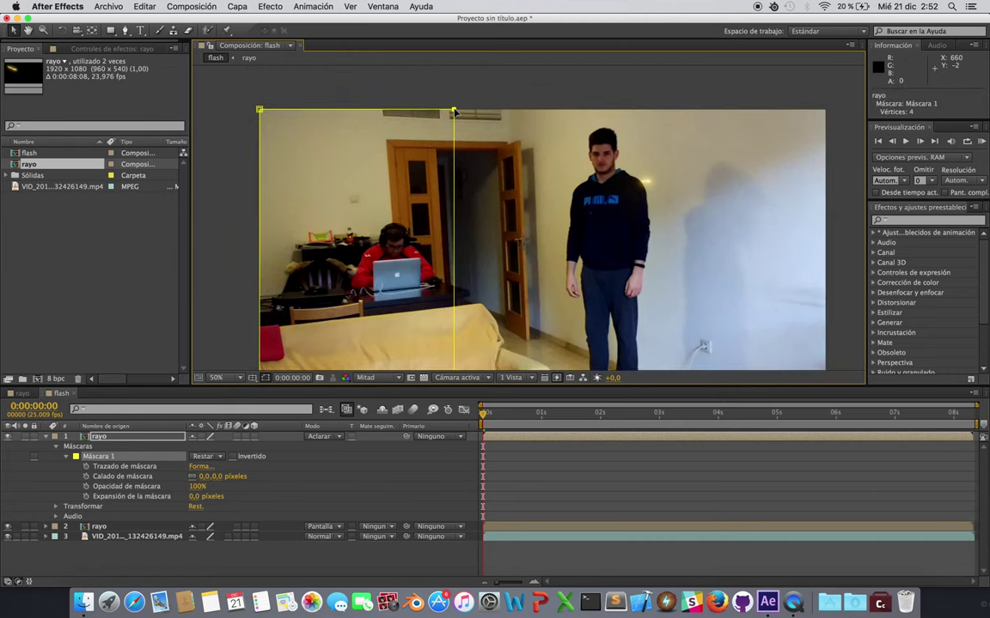
pyautogui.click(453, 110)
pyautogui.keyDown('shift'); pyautogui.click(259, 110); pyautogui.keyUp('shift')
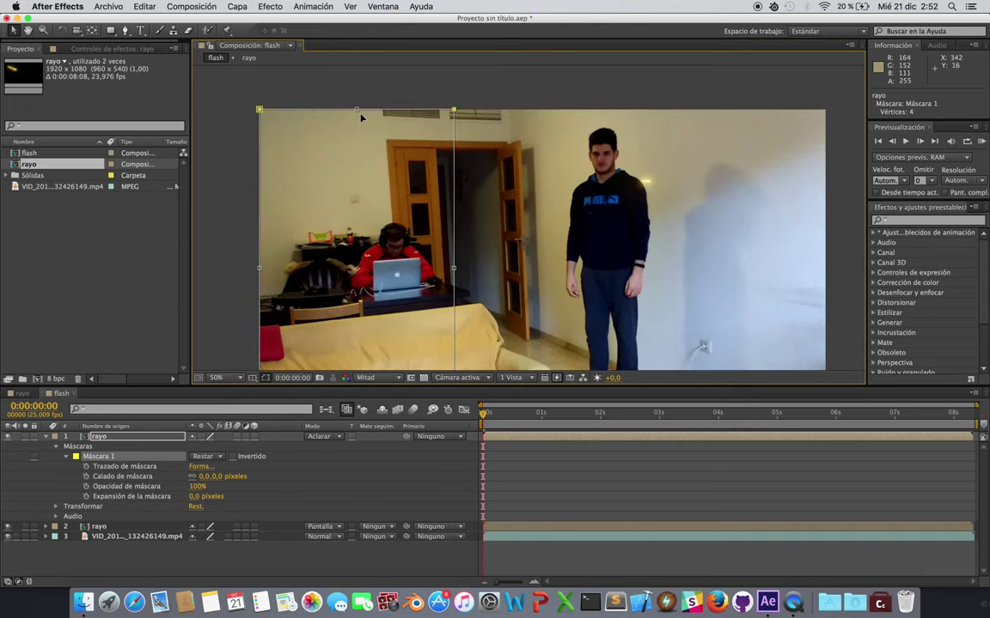
pyautogui.doubleClick(383, 121)
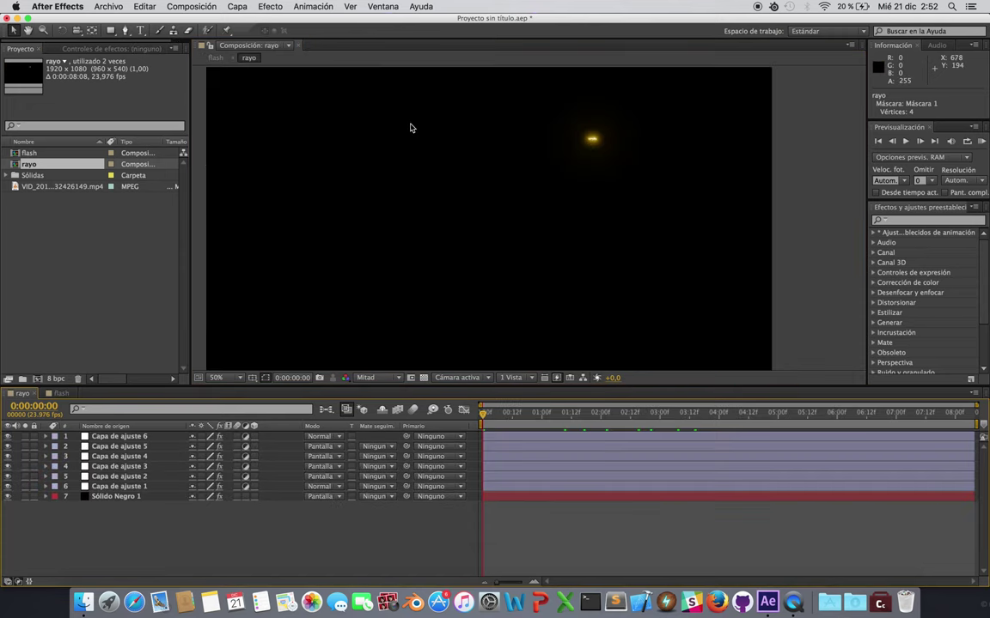
pyautogui.click(61, 394)
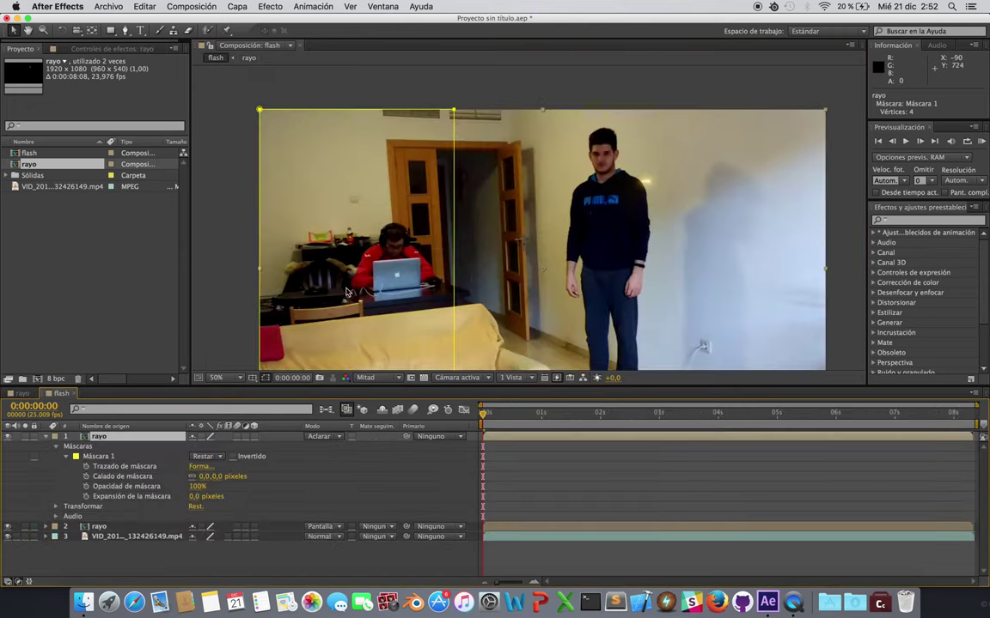
pyautogui.click(455, 112)
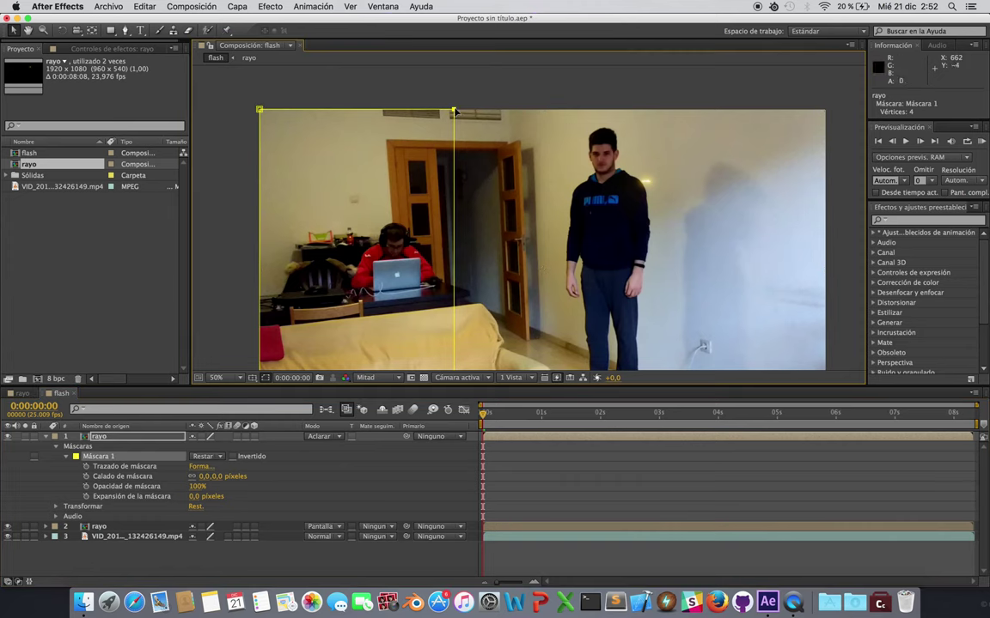
pyautogui.moveTo(455, 111); pyautogui.dragTo(433, 111)
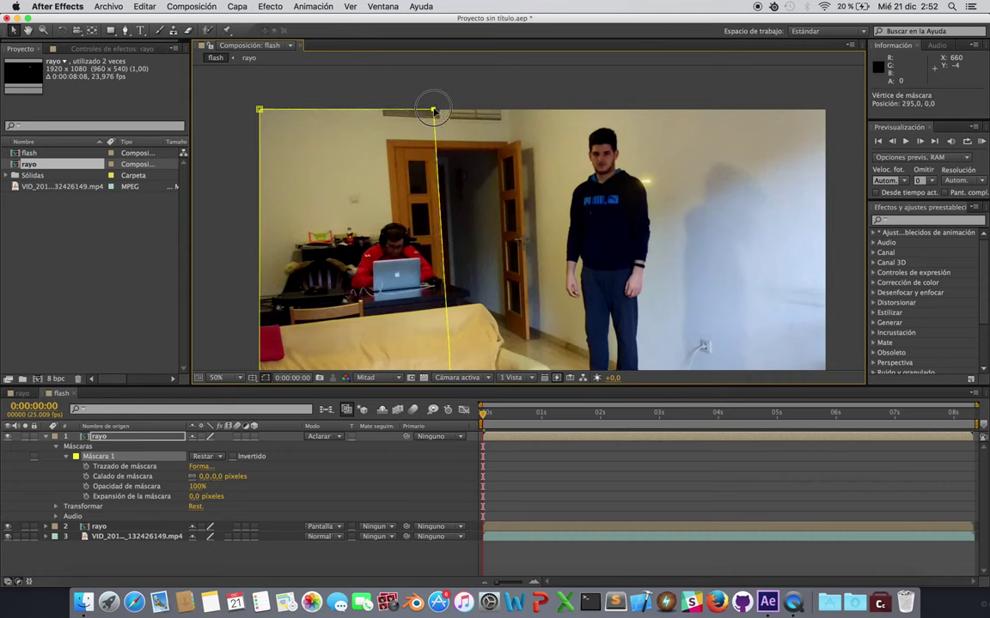
pyautogui.press(',')
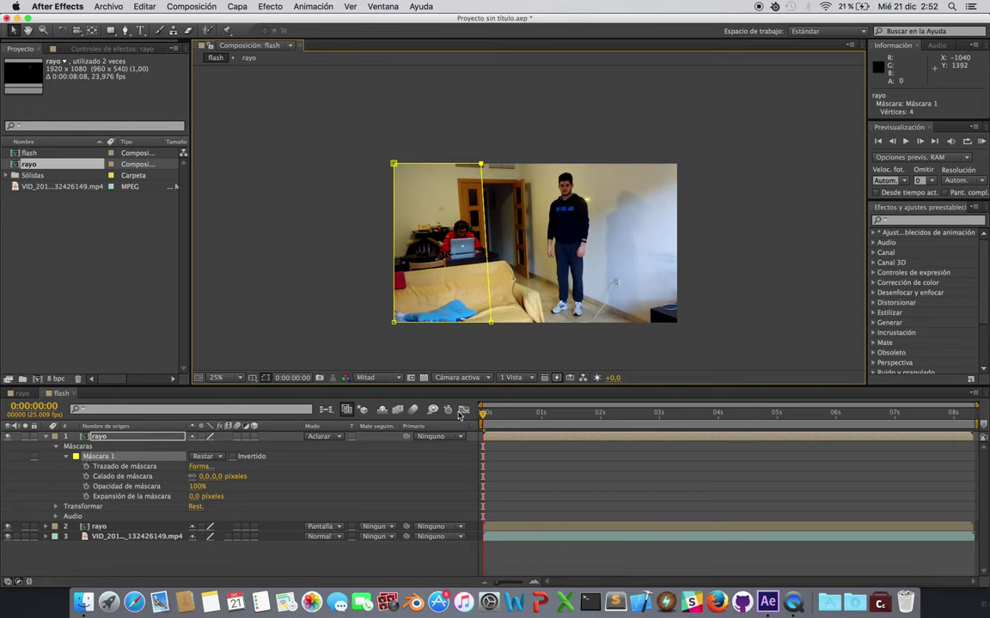
# - Deselect the mask and the top rayo layer, leaving the layer name unchanged
pyautogui.click(702, 254)
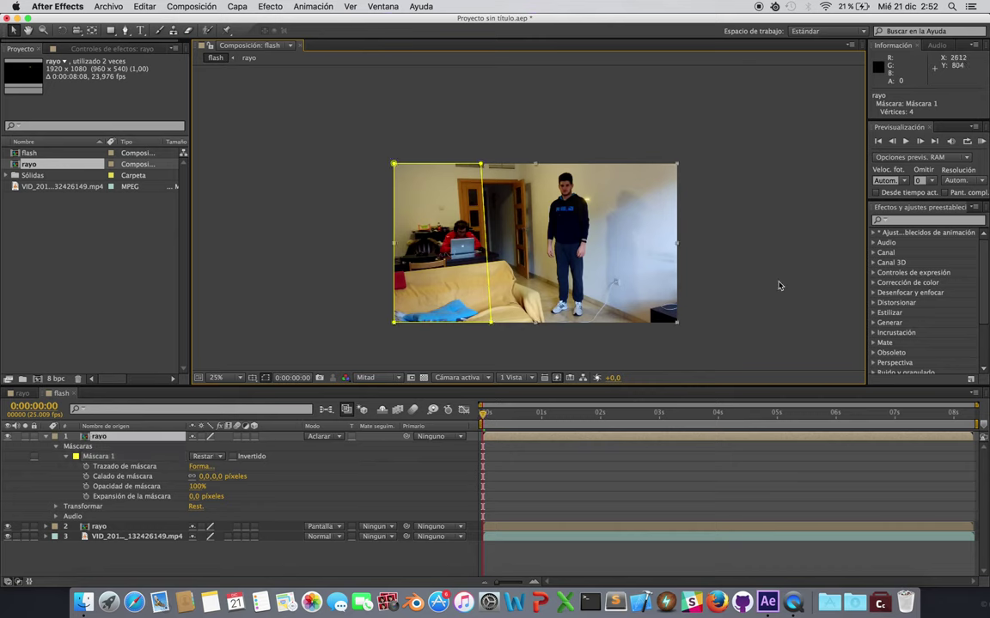
pyautogui.click(123, 439)
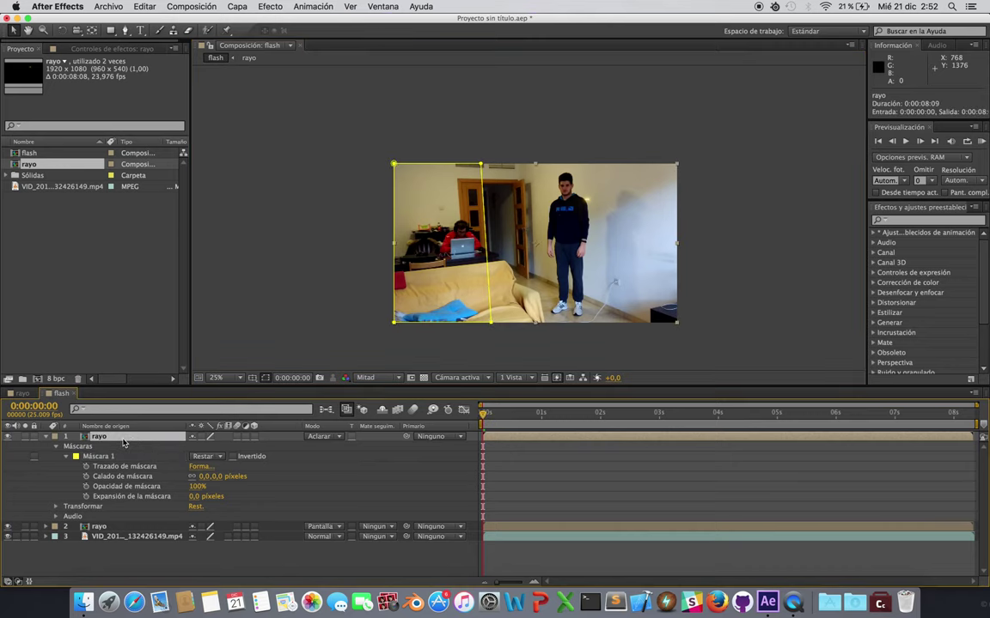
pyautogui.press('Return')
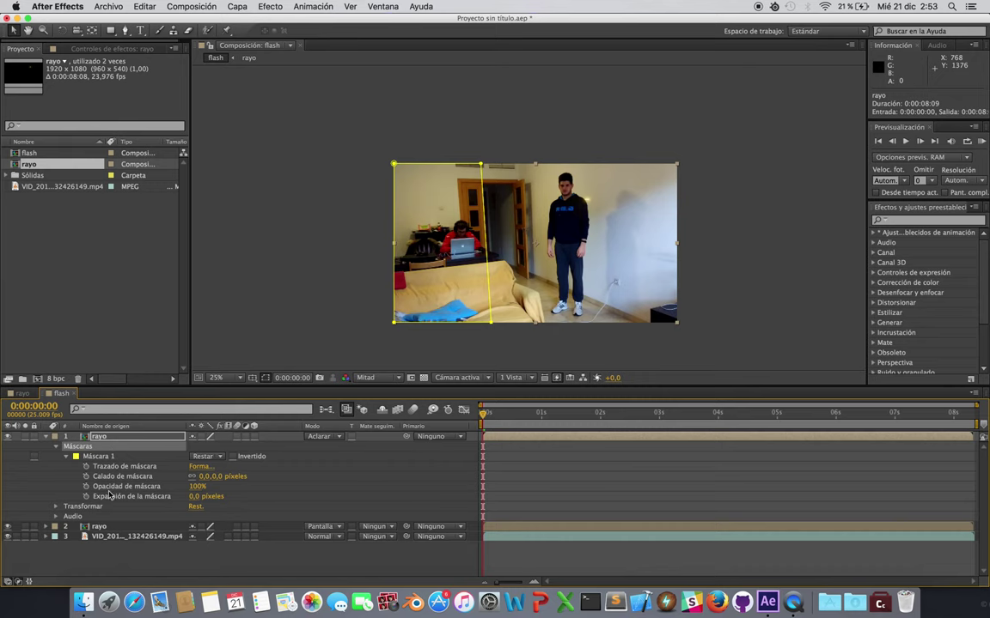
pyautogui.click(214, 278)
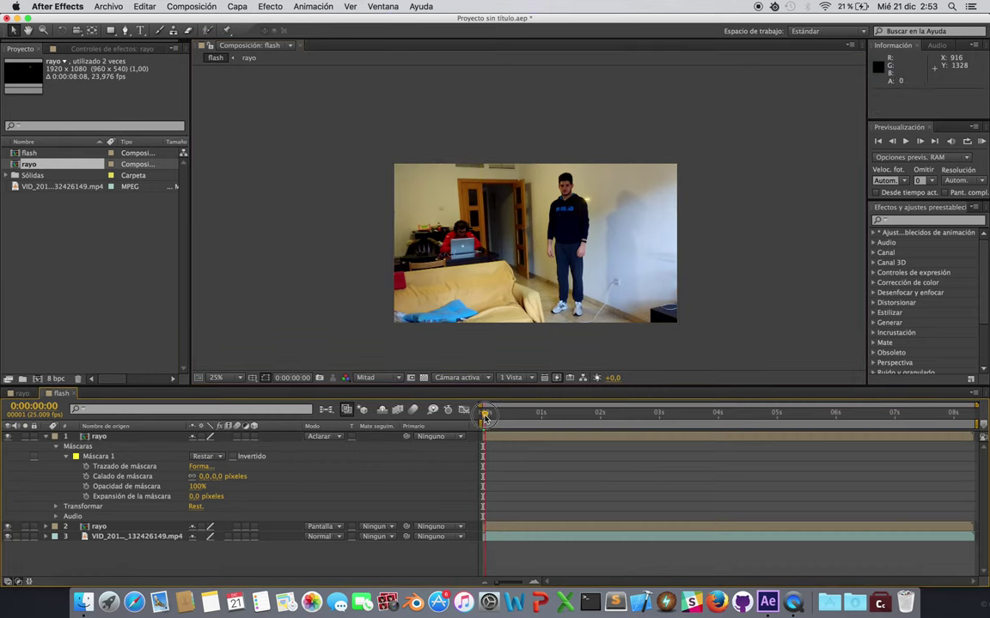
# - Zoom to 50% and scrub the flash timeline to 0:00:02:22 to check the masked lightning
pyautogui.moveTo(483, 416); pyautogui.dragTo(502, 417)
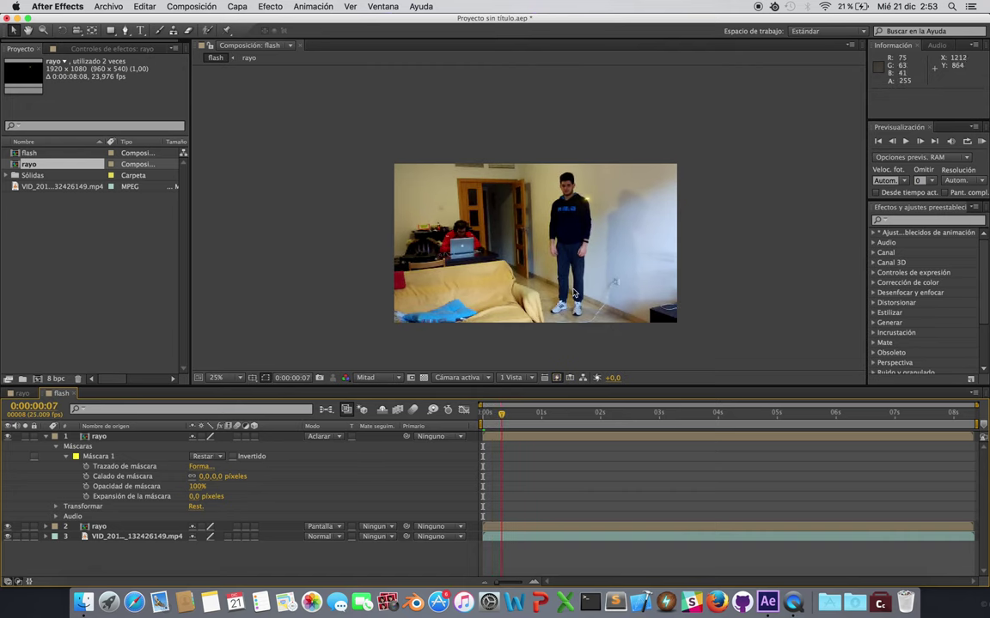
pyautogui.scroll(2, 528, 237)
pyautogui.moveTo(623, 273); pyautogui.dragTo(608, 222)
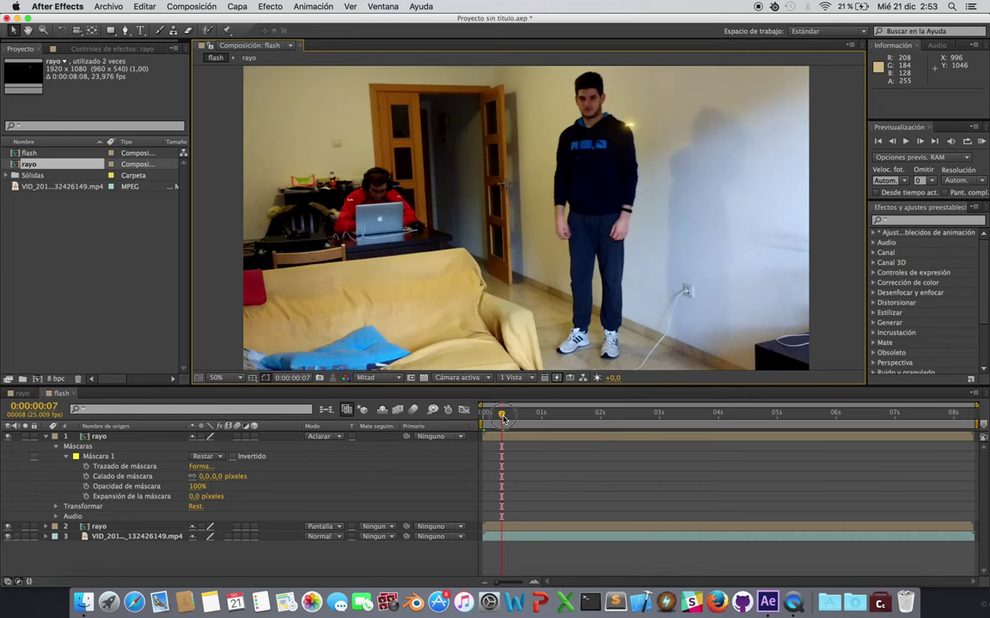
pyautogui.moveTo(501, 417); pyautogui.dragTo(535, 419)
pyautogui.moveTo(540, 420); pyautogui.dragTo(572, 421)
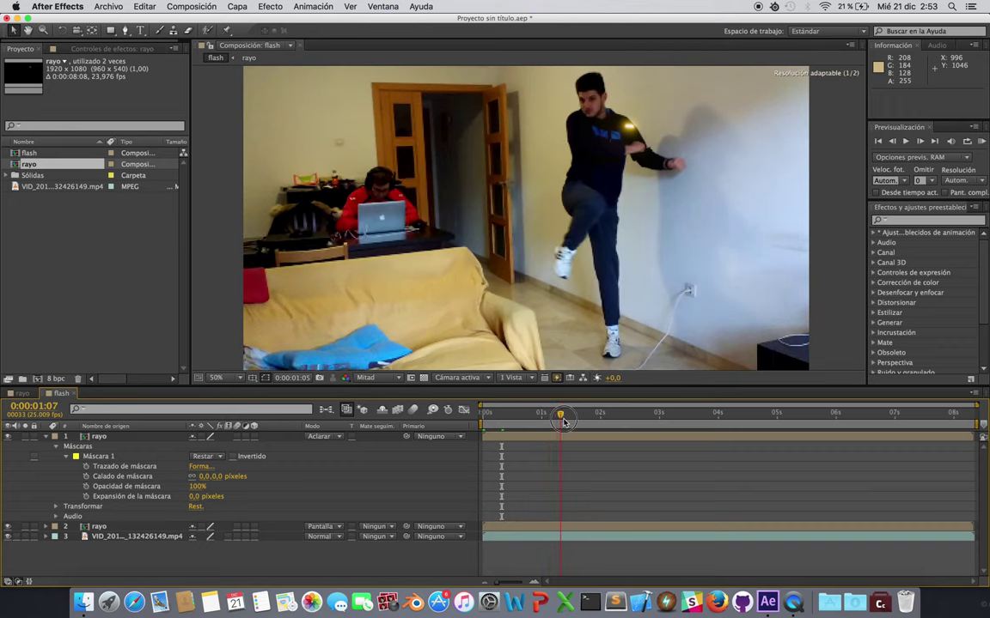
pyautogui.click(21, 393)
pyautogui.click(60, 393)
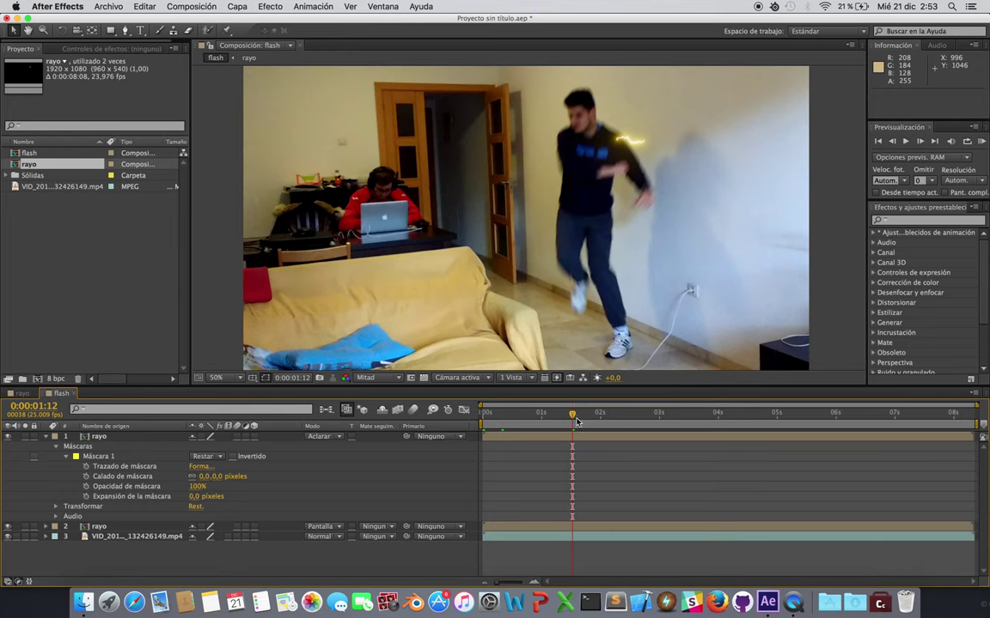
pyautogui.moveTo(574, 416); pyautogui.dragTo(657, 424)
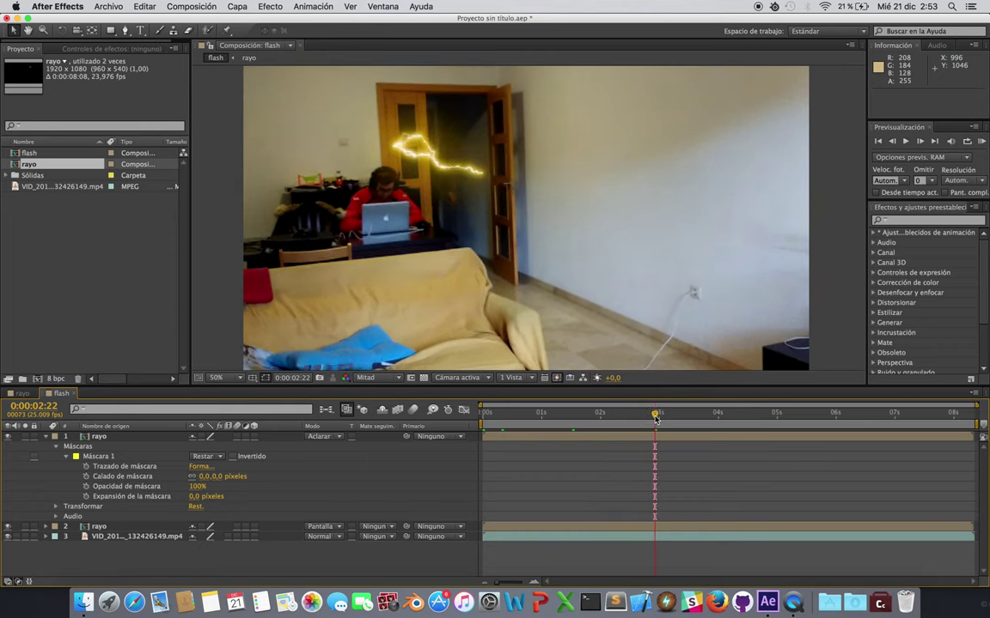
# - Paste the copied Máscara 1 onto the second rayo layer and collapse the first layer's mask list
pyautogui.moveTo(657, 423); pyautogui.dragTo(572, 416)
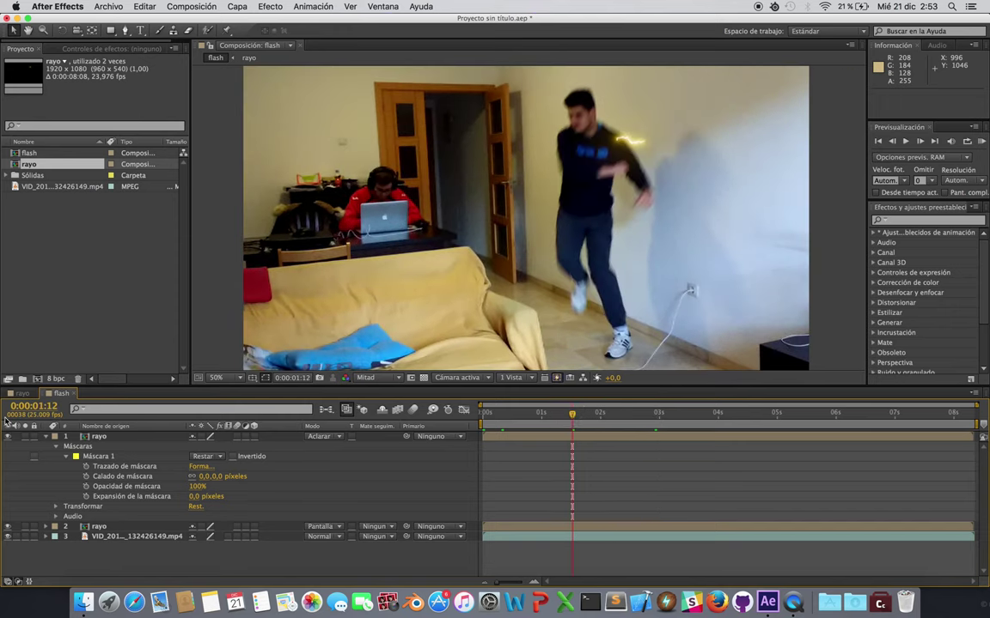
pyautogui.click(66, 458)
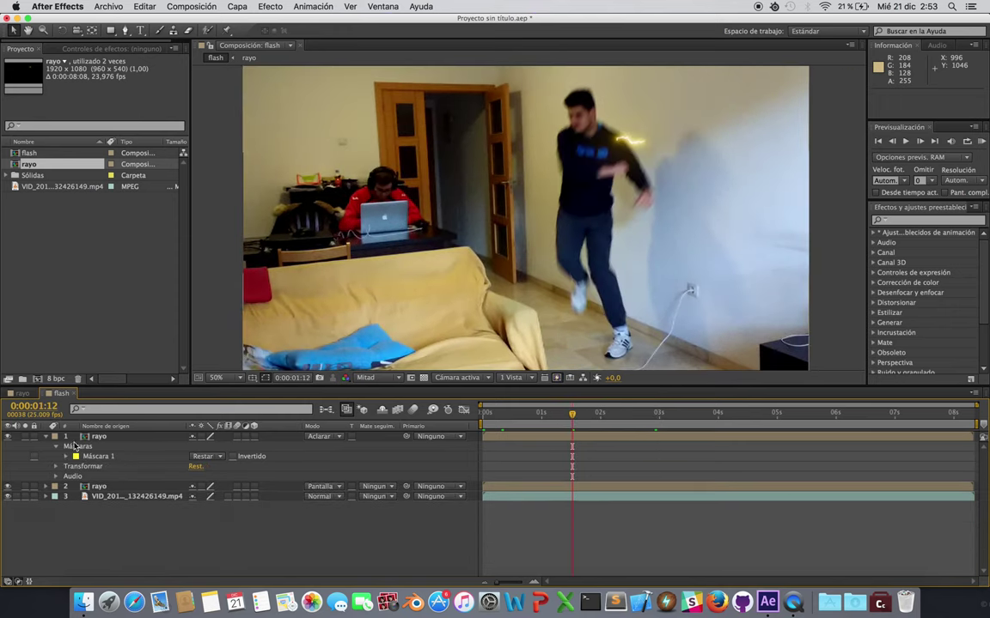
pyautogui.click(45, 487)
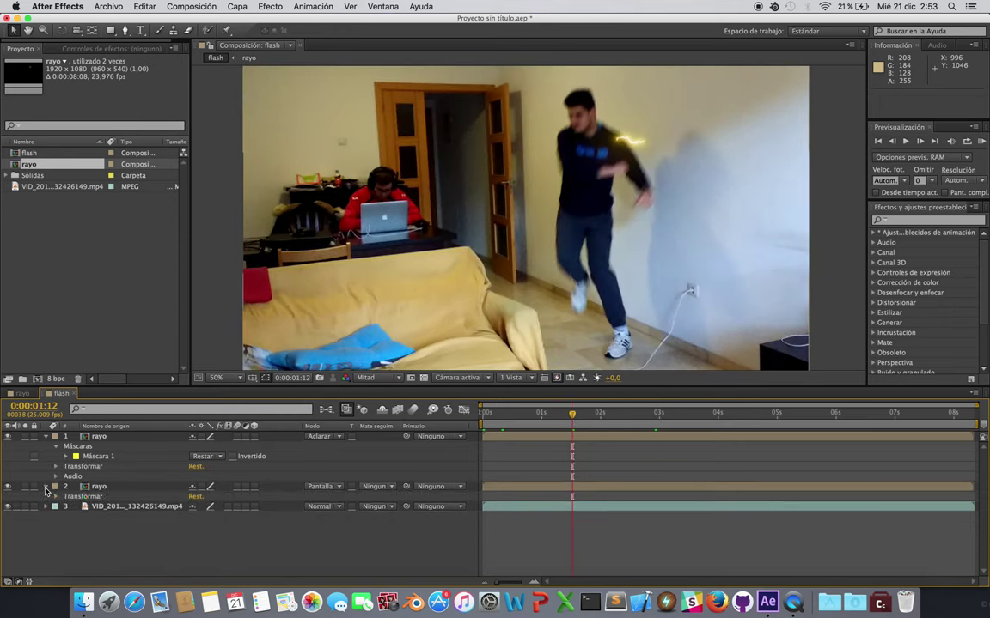
pyautogui.click(101, 458)
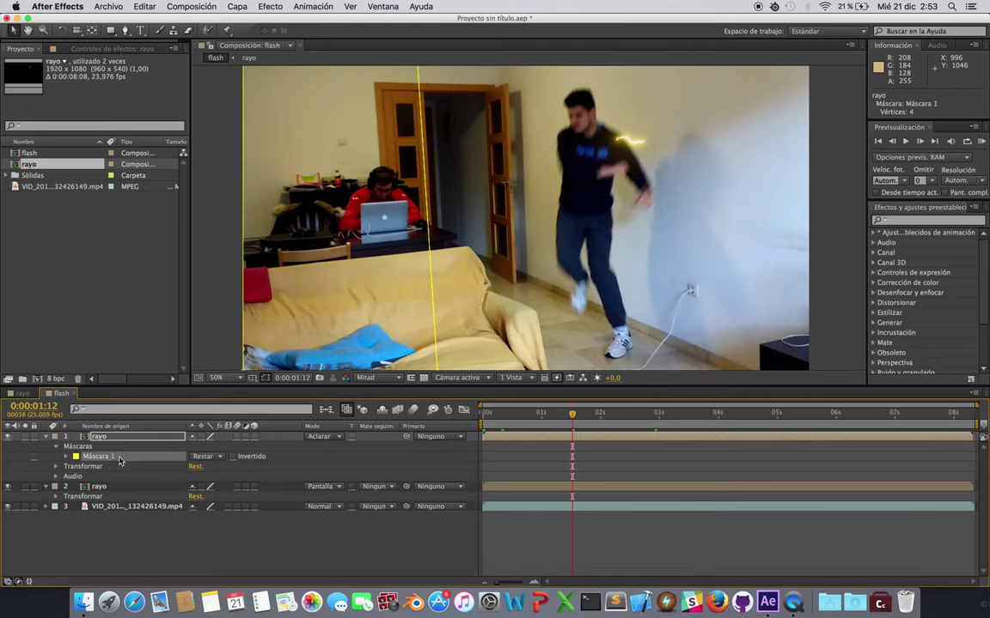
pyautogui.click(99, 487)
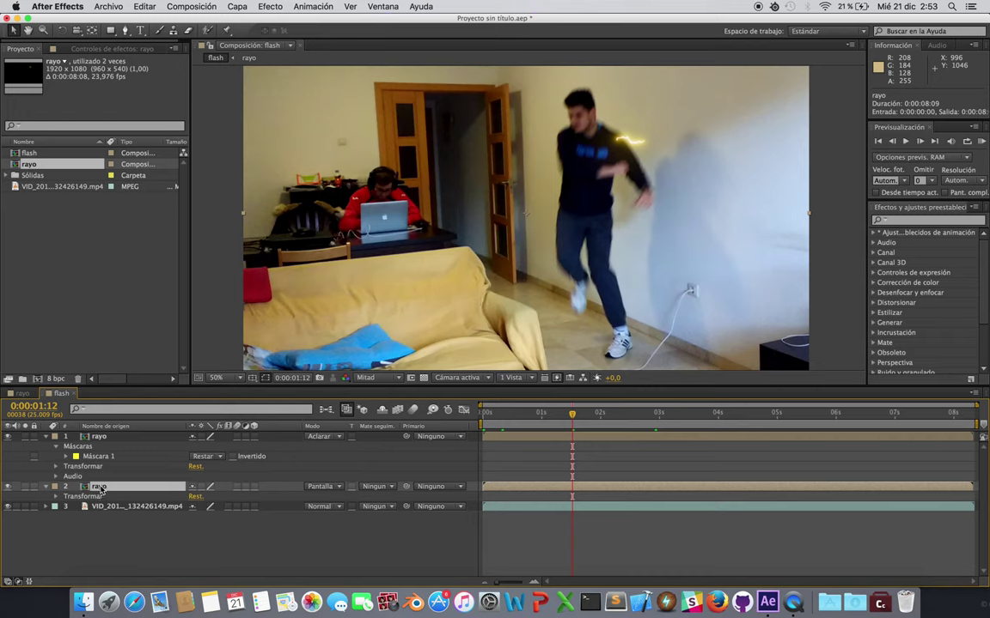
pyautogui.press('super+v')
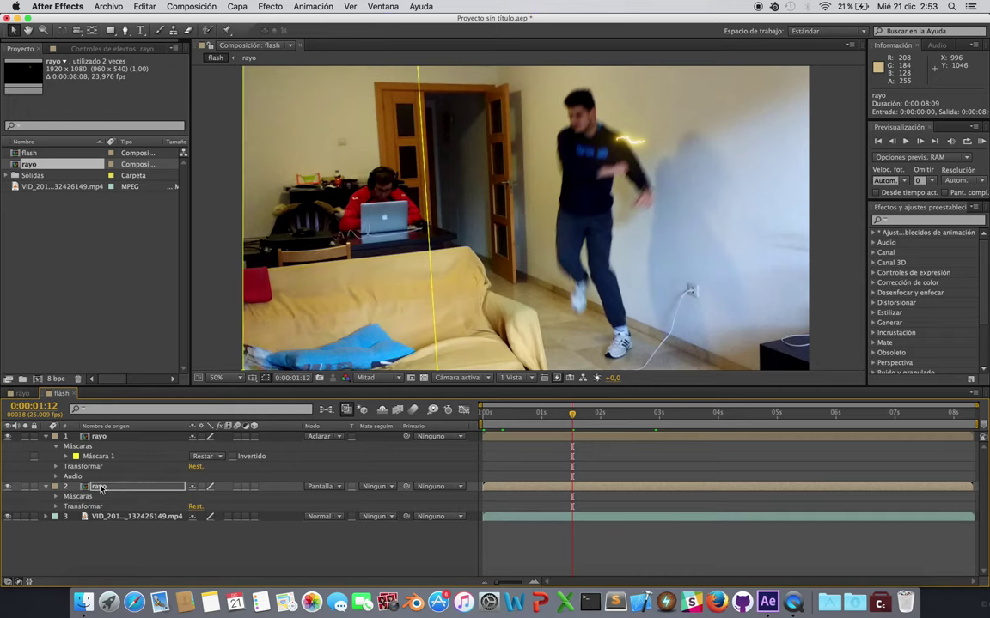
pyautogui.click(56, 447)
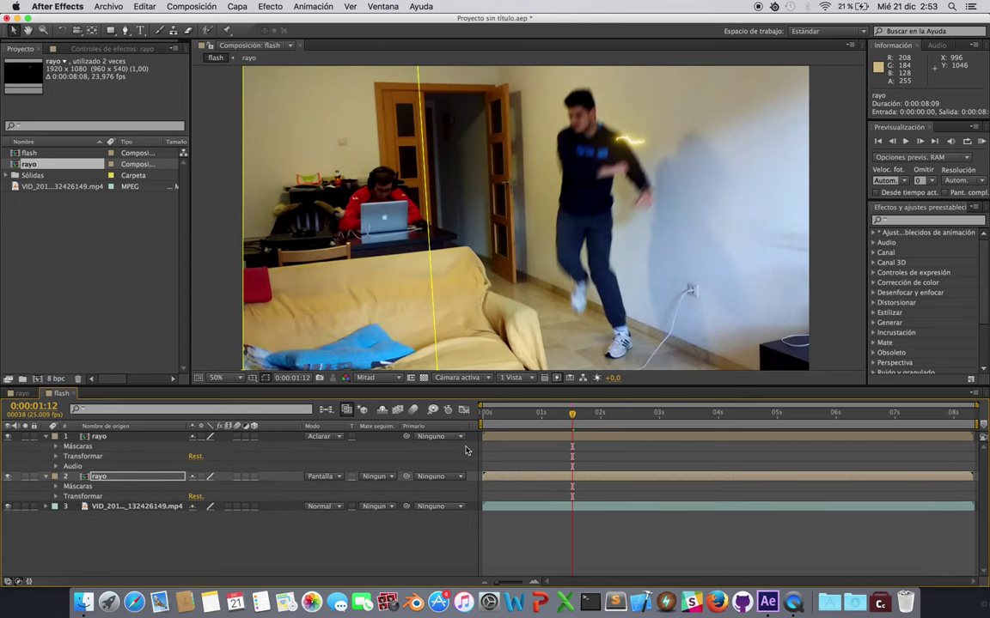
pyautogui.press('Return')
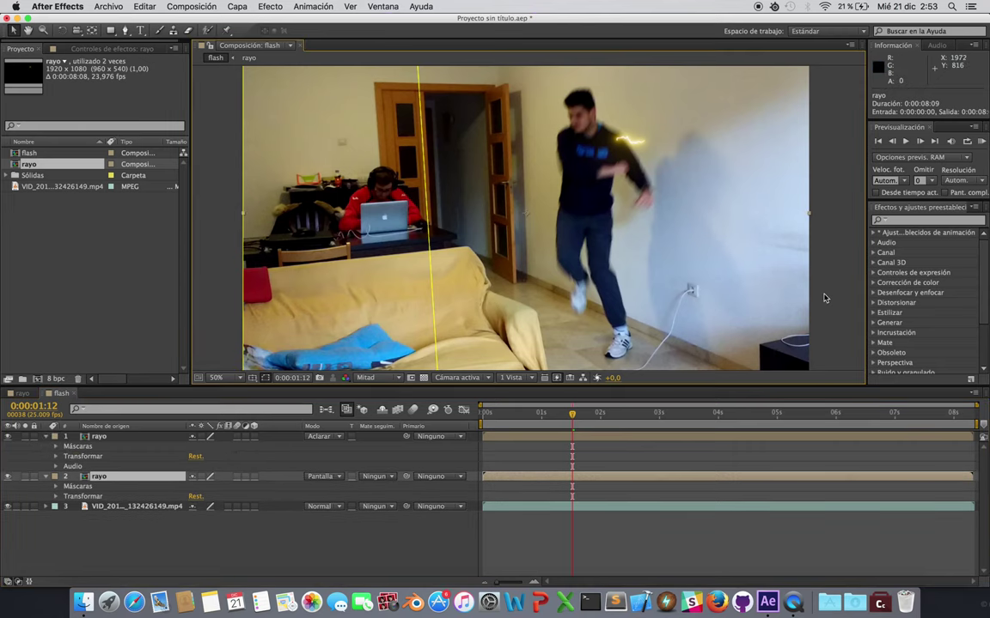
# - Delete Máscara 1 from the second rayo layer
pyautogui.moveTo(573, 416)
pyautogui.mouseDown()
pyautogui.moveTo(755, 430)
pyautogui.moveTo(572, 421)
pyautogui.moveTo(646, 420)
pyautogui.mouseUp()
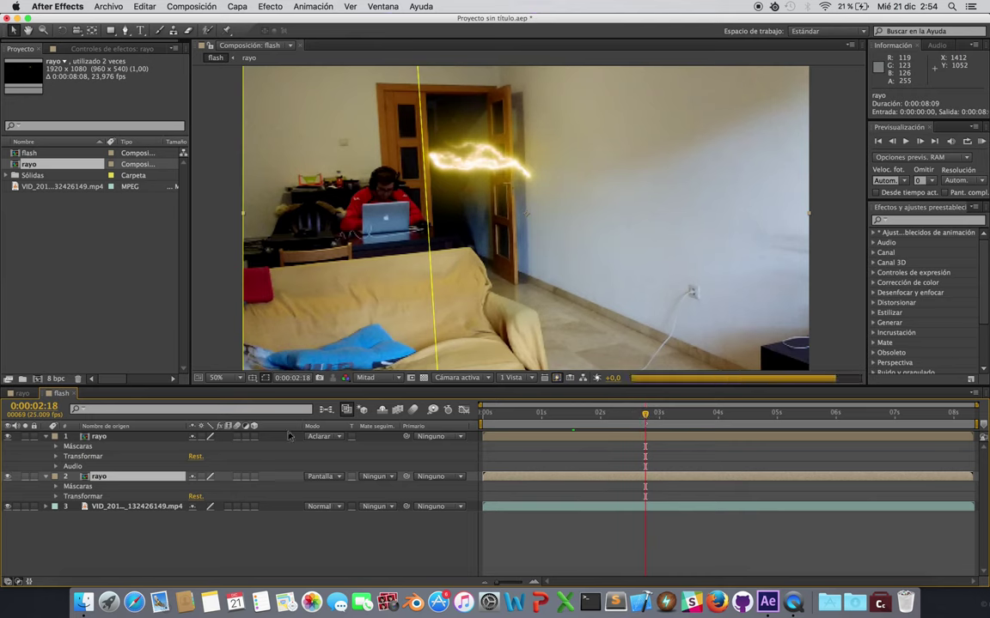
pyautogui.click(56, 488)
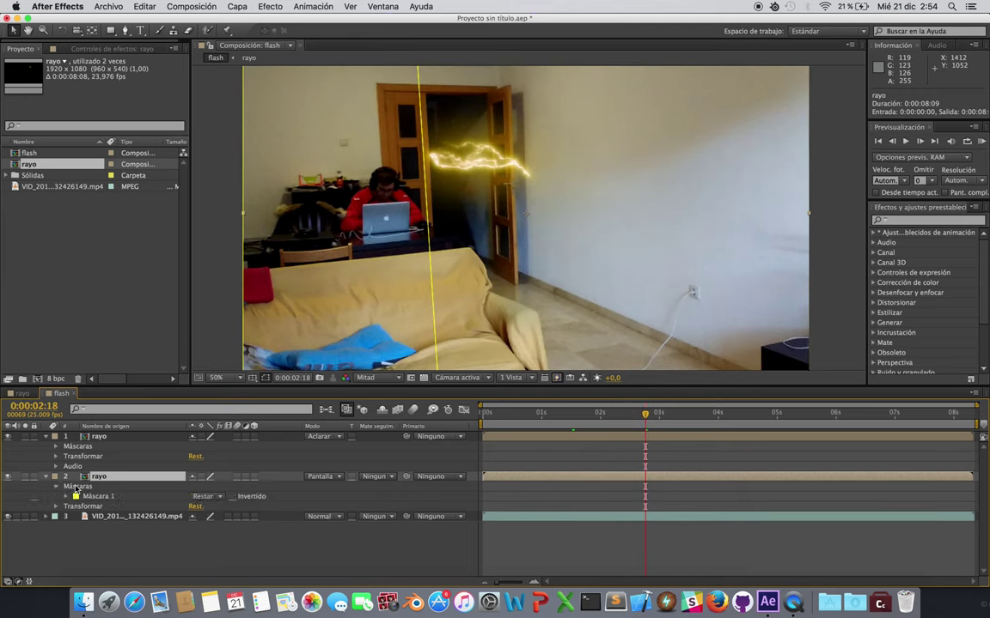
pyautogui.click(100, 497)
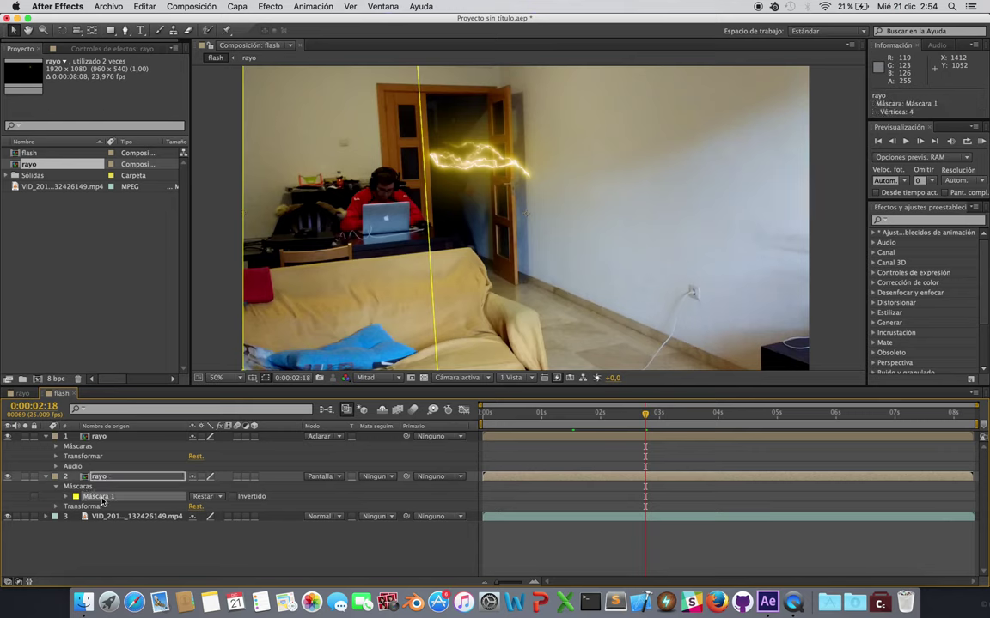
pyautogui.press('Delete')
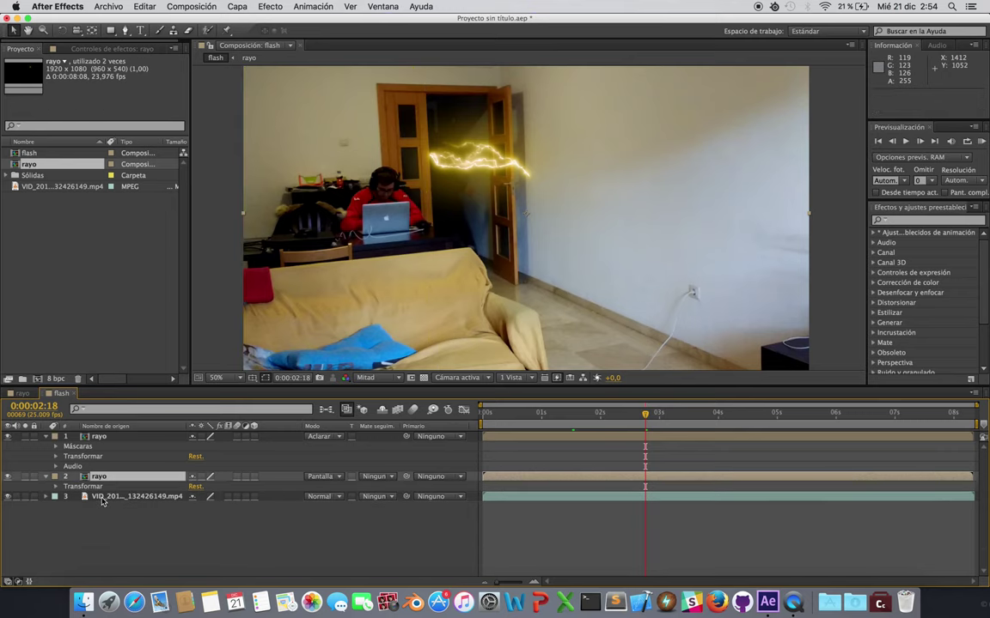
# - Expand the top rayo layer's Máscaras and reveal Máscara 1's feather, opacity and expansion properties
pyautogui.click(64, 448)
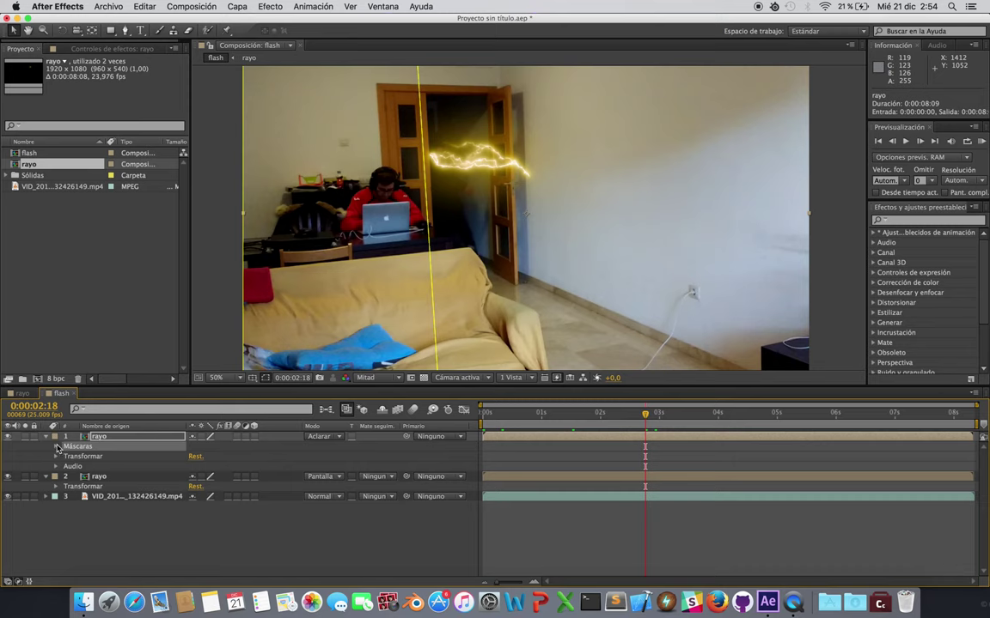
pyautogui.click(57, 447)
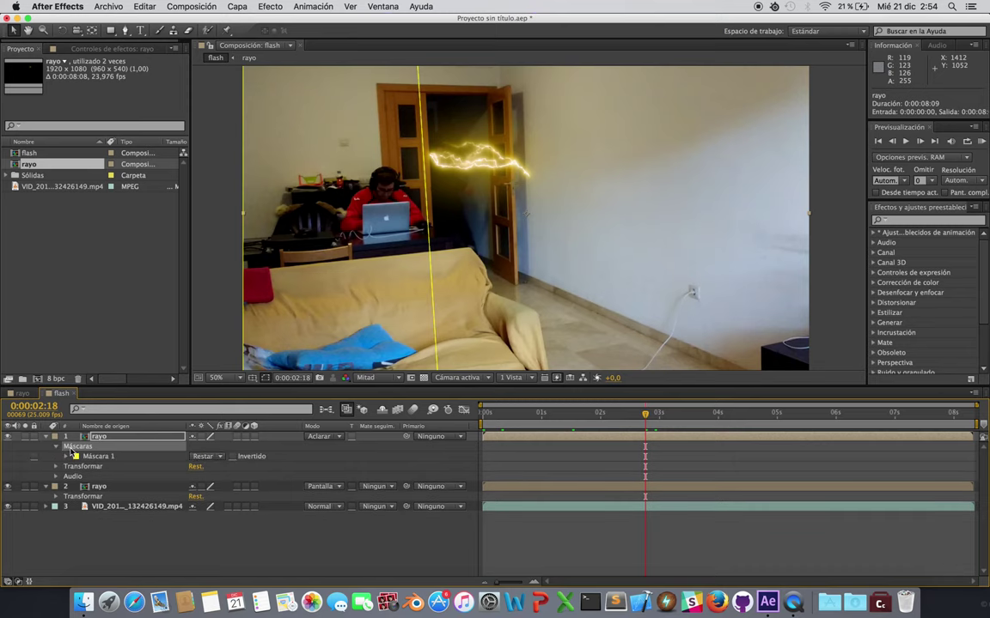
pyautogui.click(110, 458)
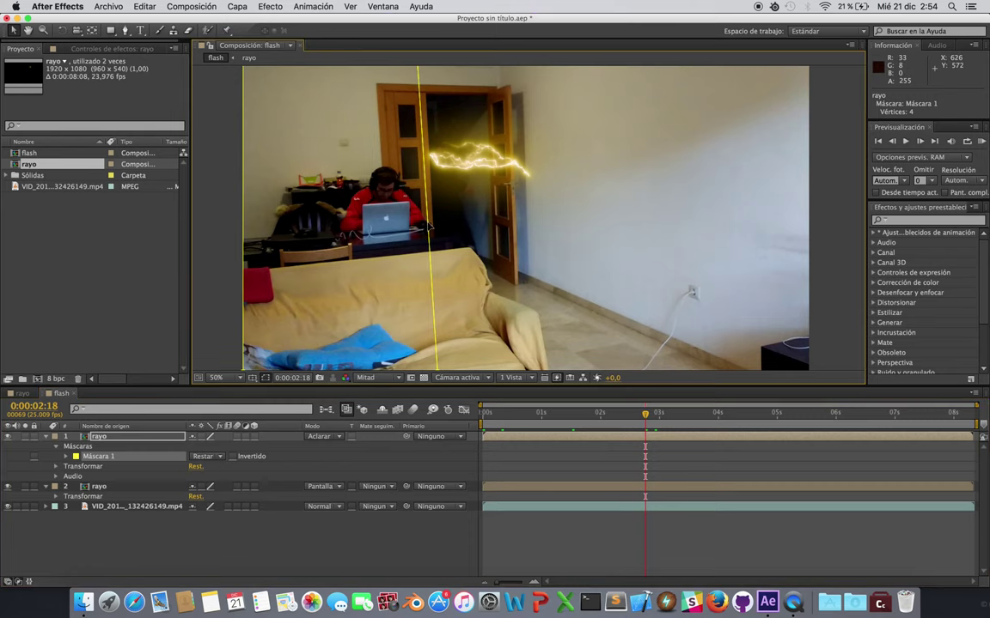
pyautogui.click(67, 458)
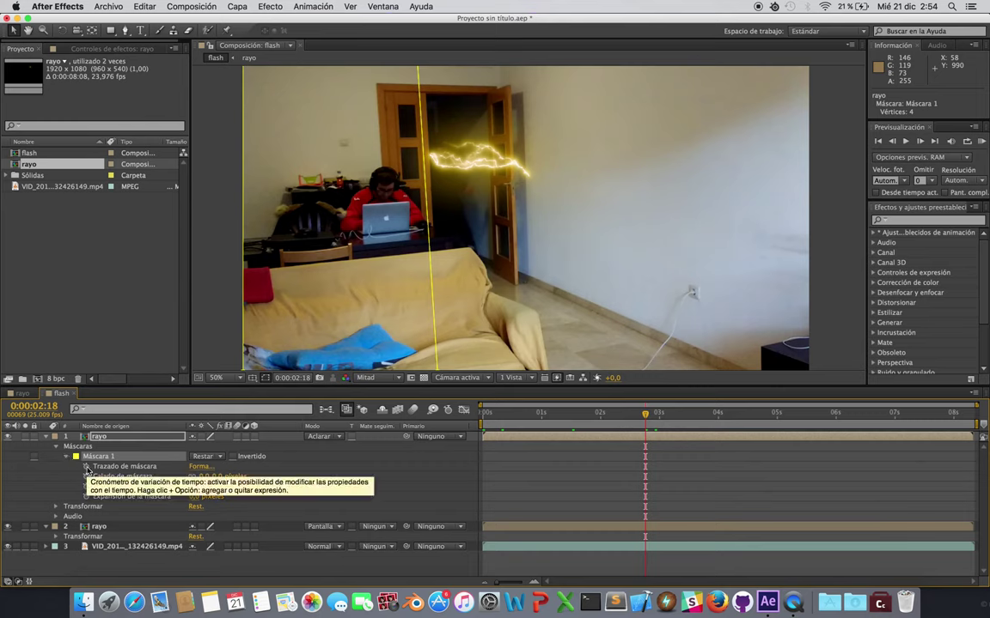
# - Start keyframing Máscara 1's path at 0:00:02:18 and shift the whole mask slightly right
pyautogui.click(86, 466)
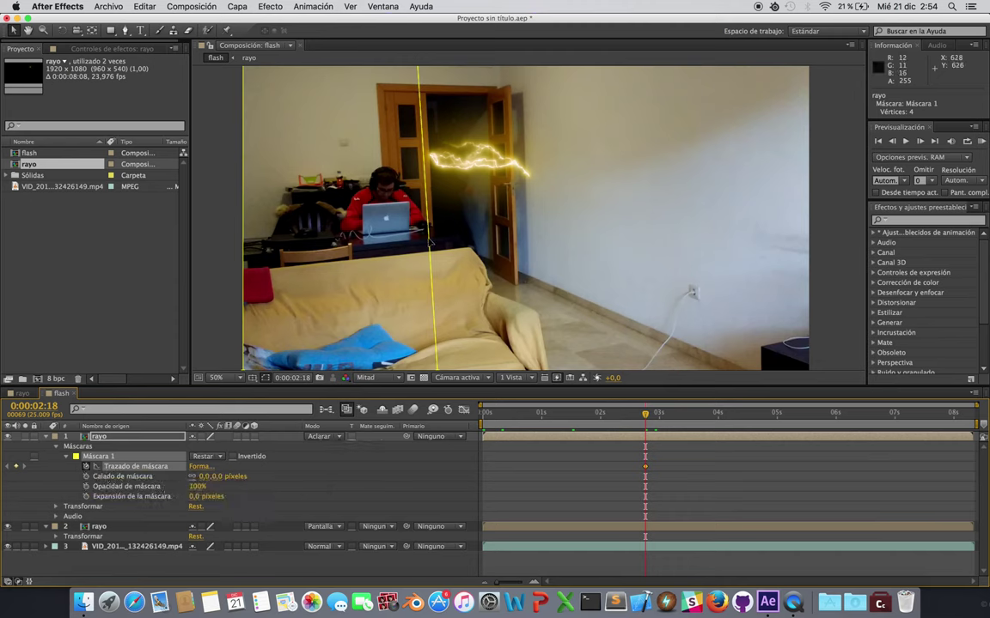
pyautogui.moveTo(431, 243); pyautogui.dragTo(434, 243)
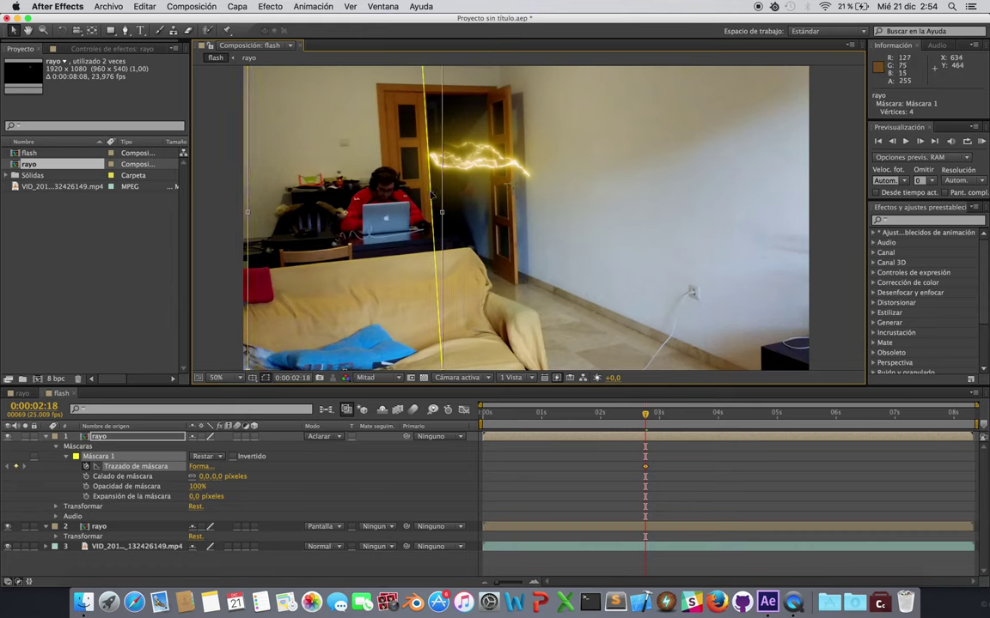
pyautogui.doubleClick(424, 207)
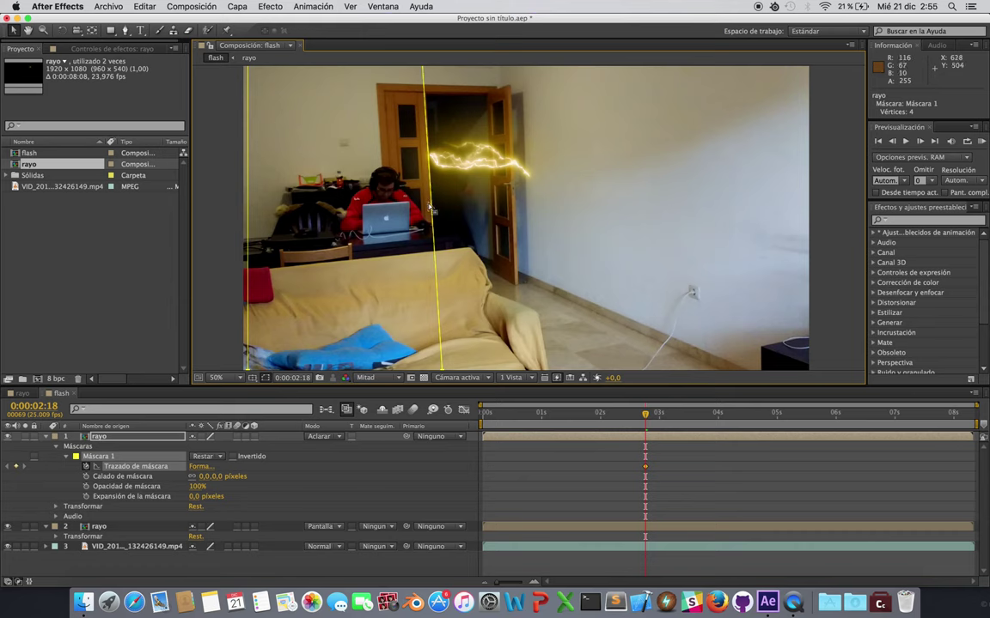
pyautogui.moveTo(430, 207); pyautogui.dragTo(432, 207)
# - Add mask path keyframes moving it further right at 0:00:03:09 and 0:00:04:10
pyautogui.moveTo(651, 420); pyautogui.dragTo(683, 414)
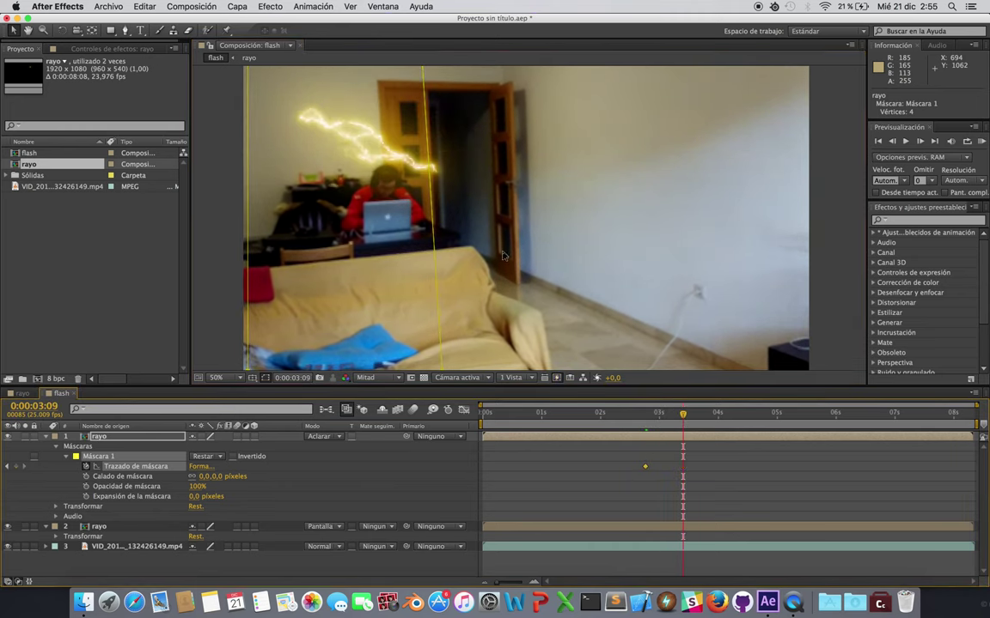
pyautogui.moveTo(431, 194); pyautogui.dragTo(434, 193)
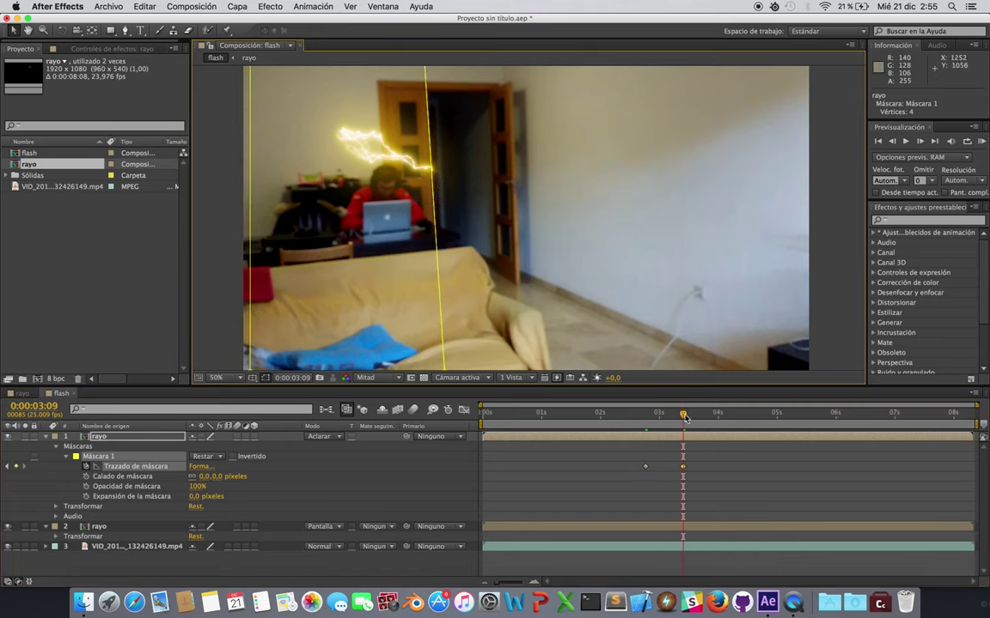
pyautogui.moveTo(685, 418); pyautogui.dragTo(745, 424)
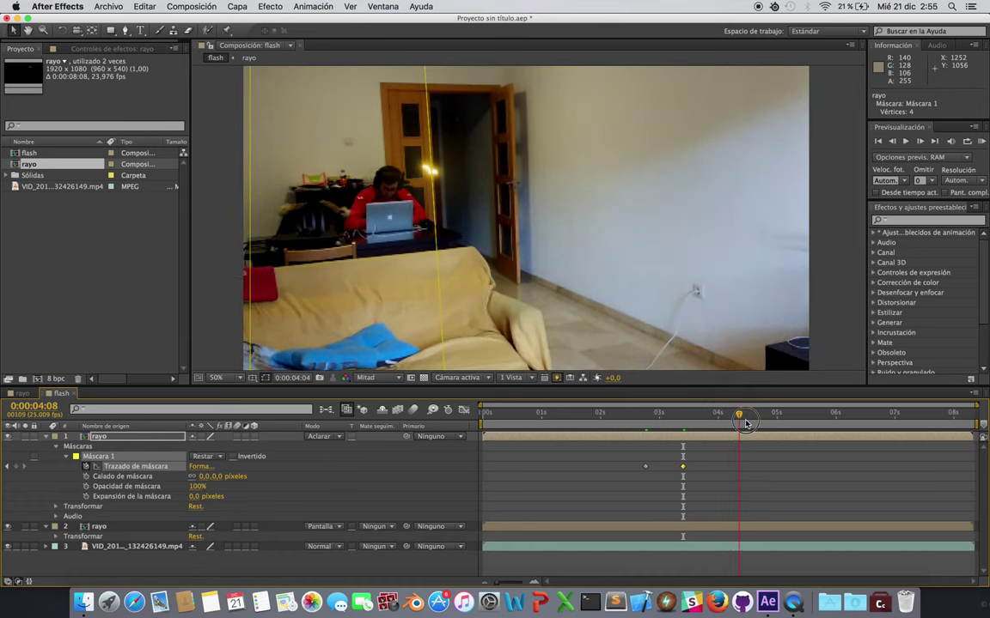
pyautogui.moveTo(430, 158); pyautogui.dragTo(436, 158)
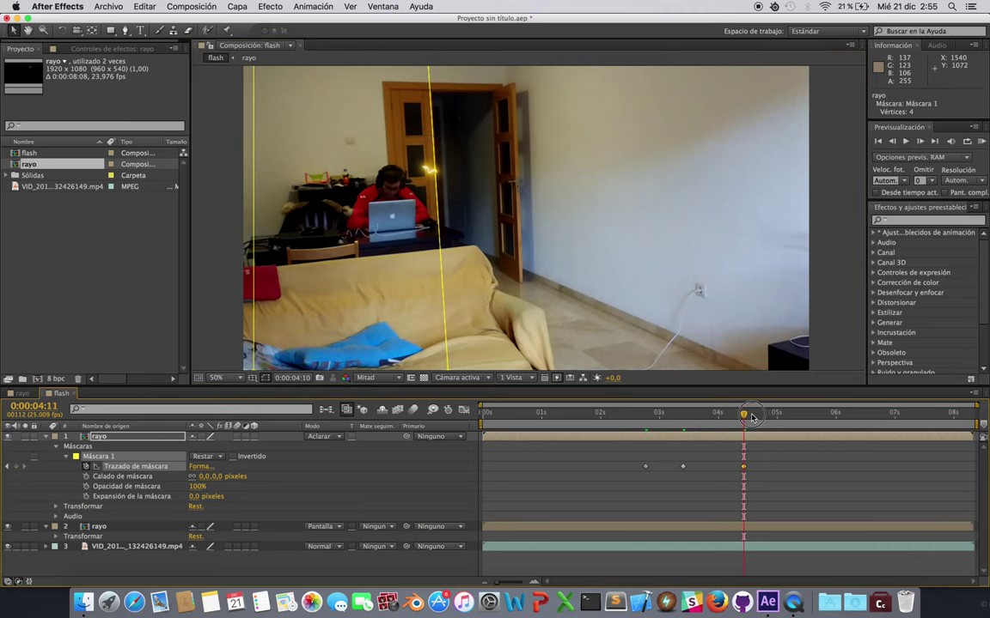
pyautogui.moveTo(747, 416)
pyautogui.mouseDown()
pyautogui.moveTo(803, 417)
pyautogui.moveTo(632, 421)
pyautogui.mouseUp()
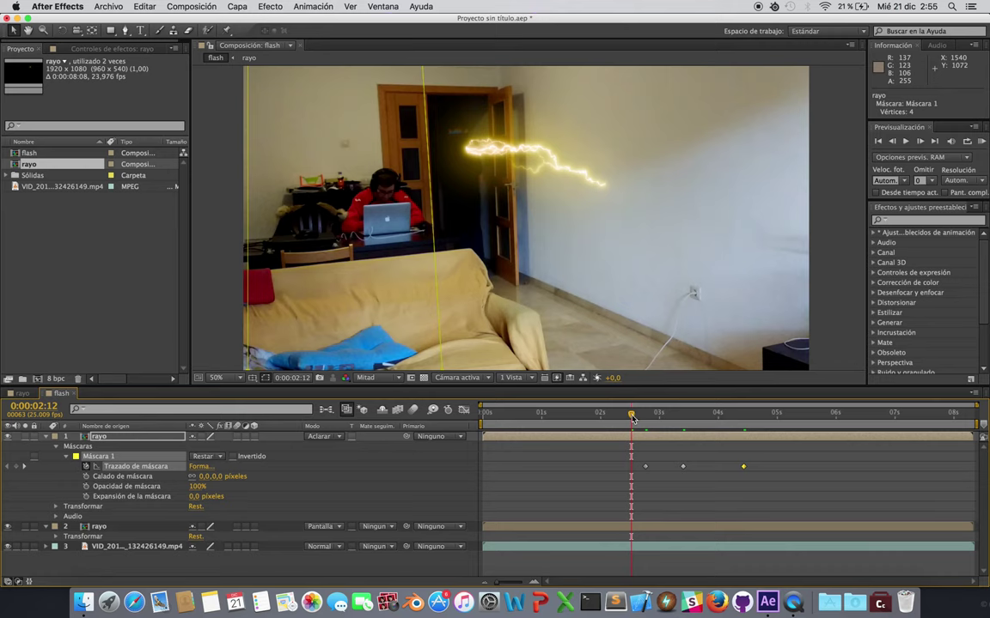
# - Paste the animated mask onto the second rayo layer and set its mode to Restar
pyautogui.click(67, 457)
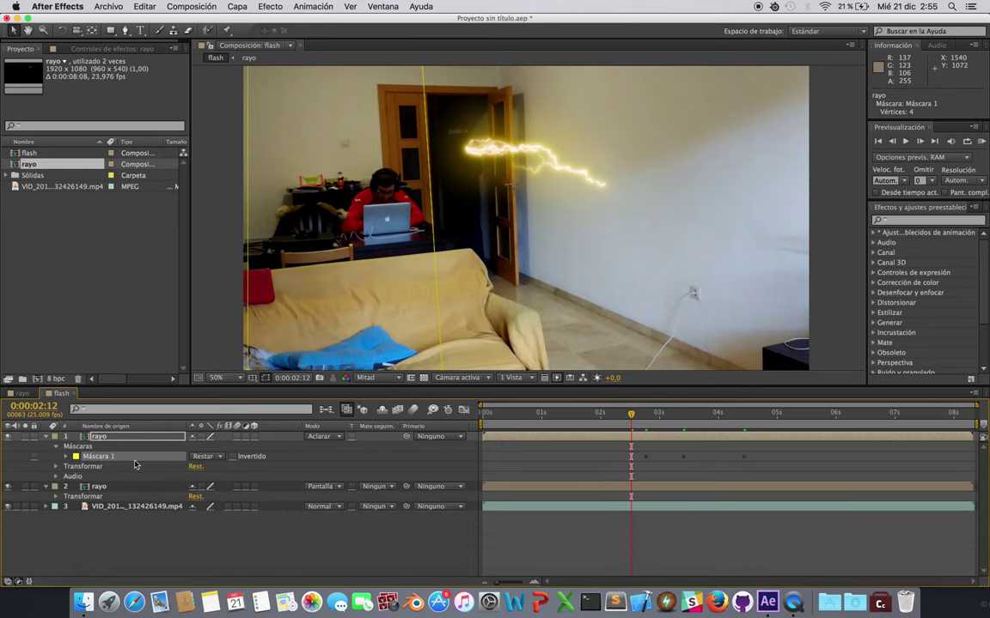
pyautogui.click(110, 487)
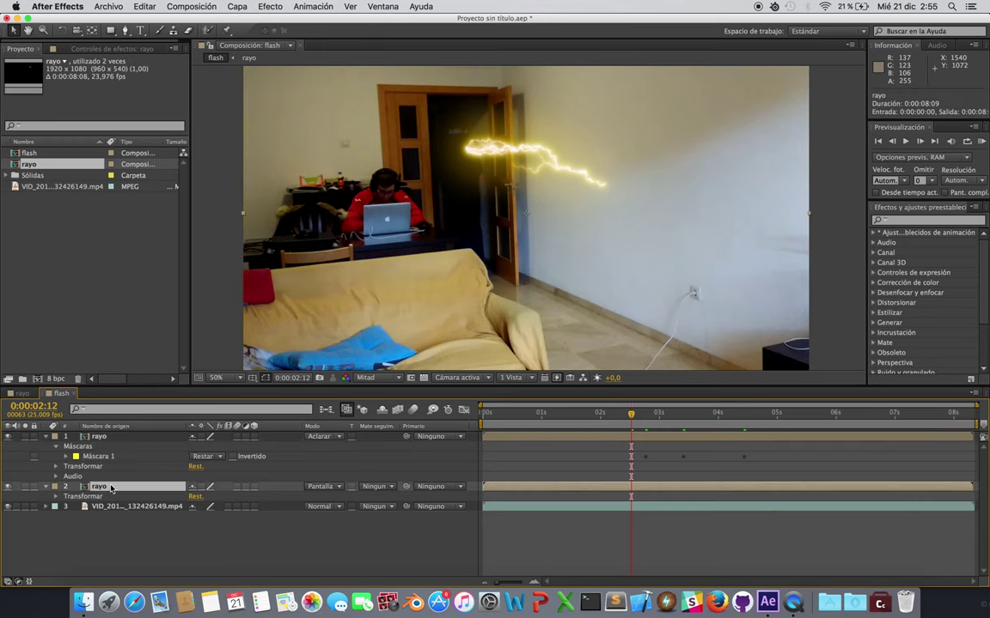
pyautogui.press('super+v')
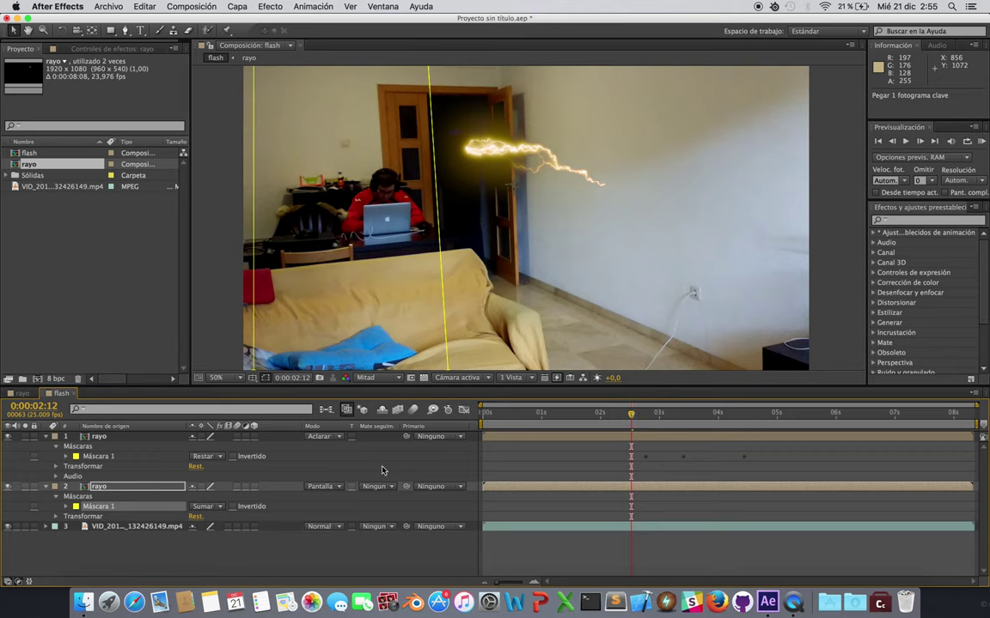
pyautogui.click(207, 507)
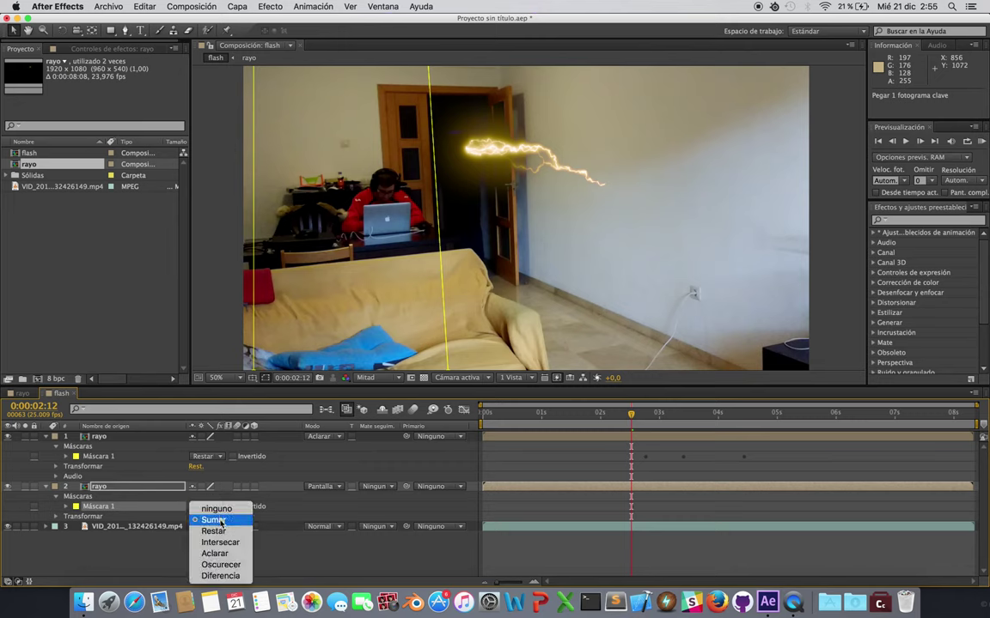
pyautogui.click(210, 530)
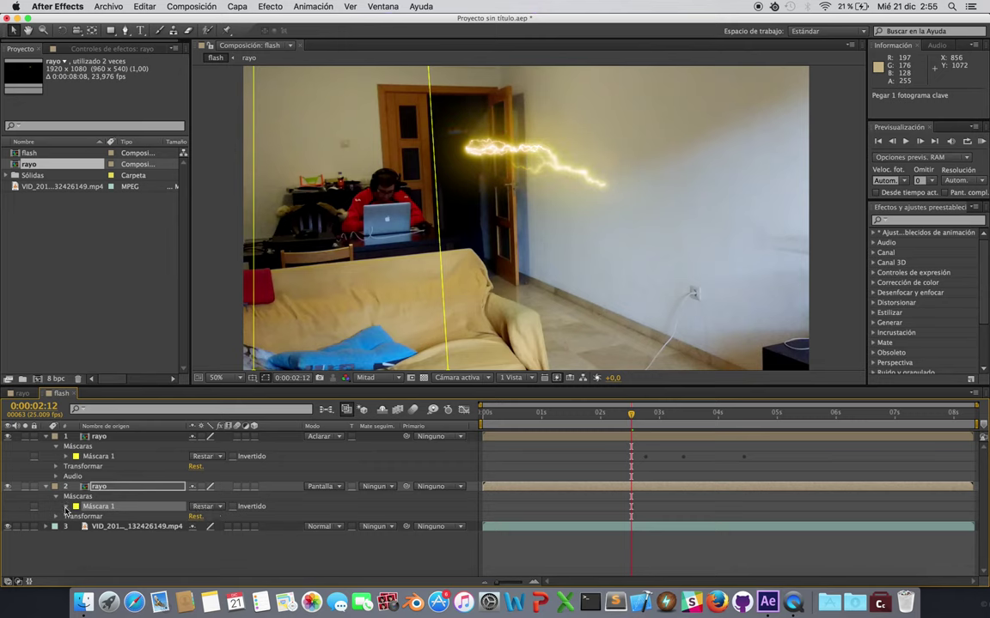
# - Preview the masked lightning over the following frames
pyautogui.click(65, 508)
pyautogui.click(66, 508)
pyautogui.moveTo(632, 418); pyautogui.dragTo(694, 426)
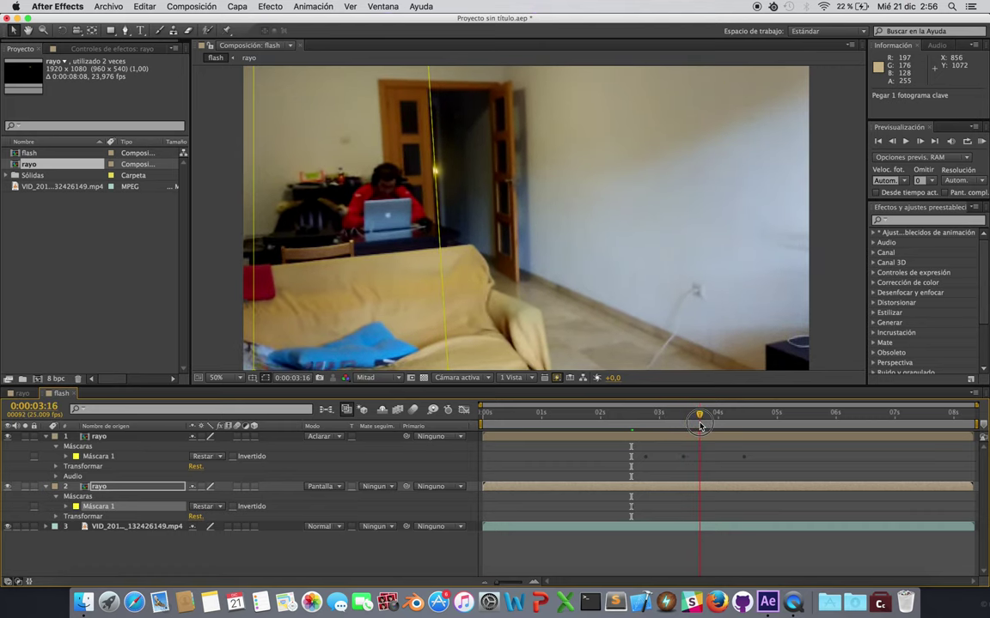
# - Paste the mask keyframes at the lightning frame and nudge the second layer's mask slightly left
pyautogui.moveTo(694, 426); pyautogui.dragTo(647, 421)
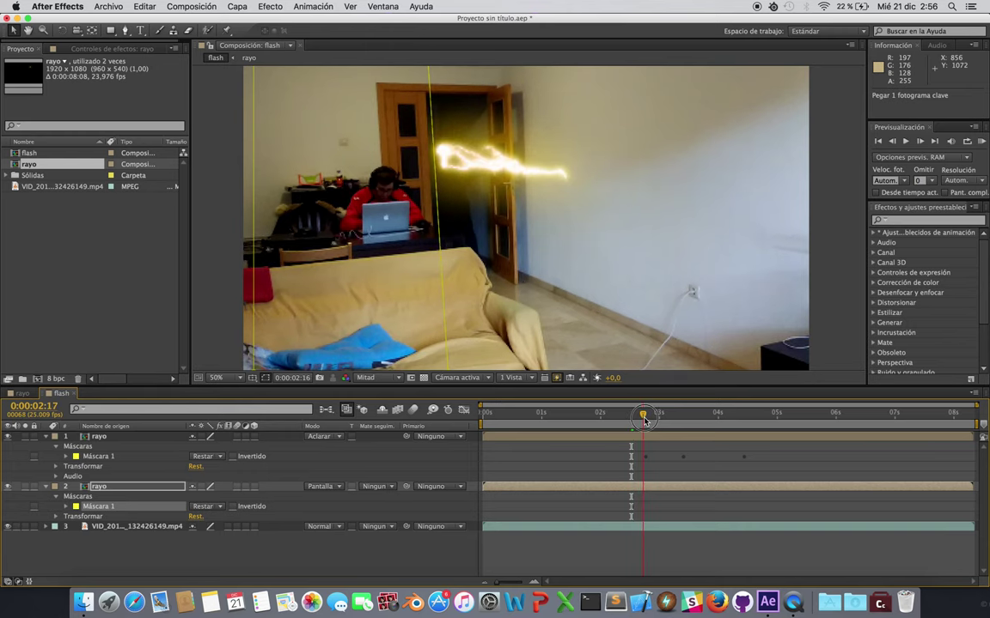
pyautogui.hotkey('ctrl', 'v')
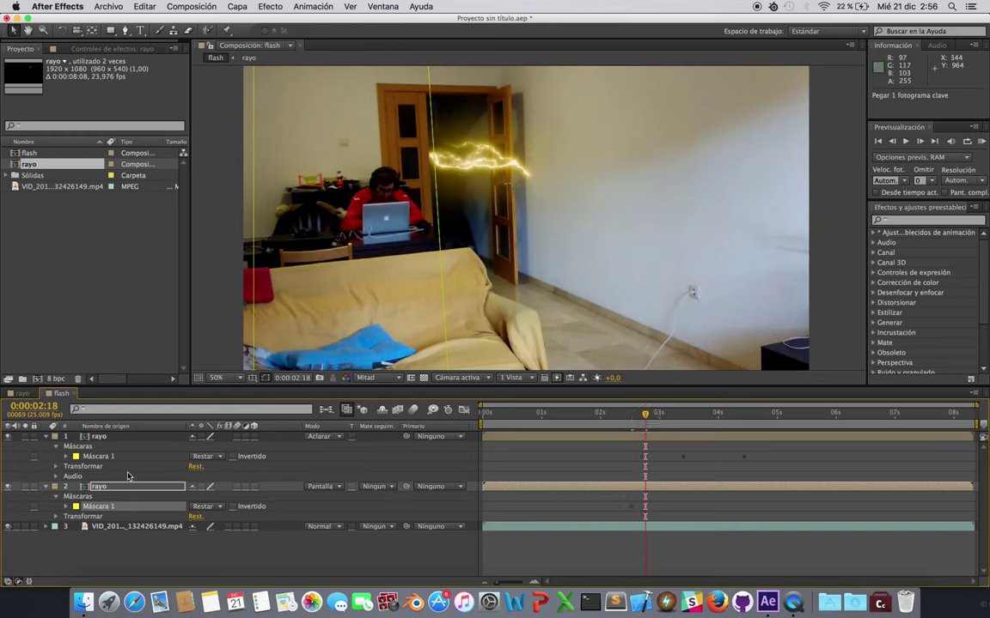
pyautogui.click(121, 506)
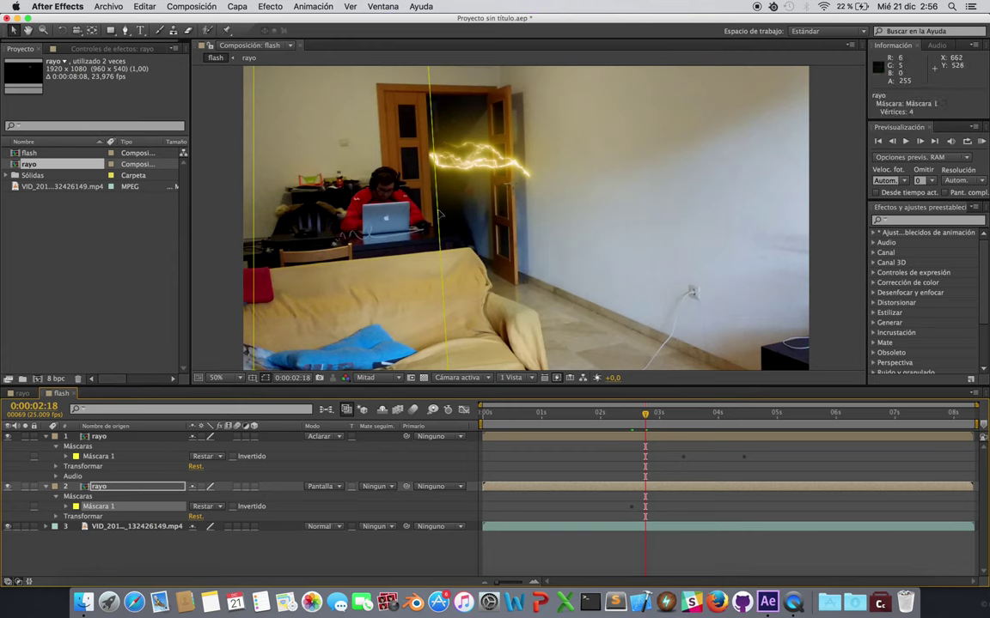
pyautogui.moveTo(439, 214); pyautogui.dragTo(436, 216)
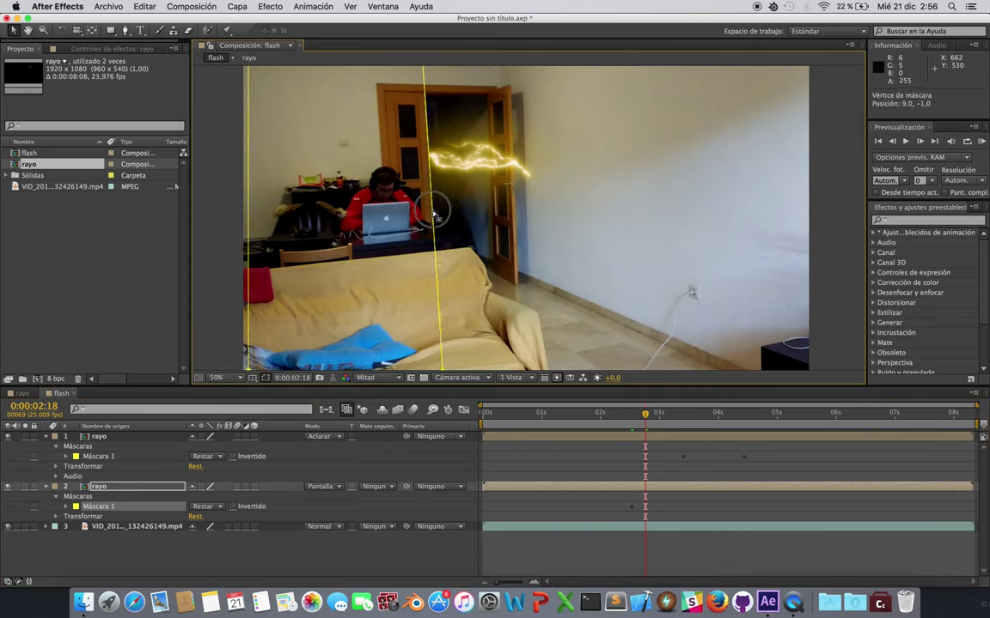
# - Shift the rayo mask edges a few pixels right at about 0:00:03:08 and 0:00:04:00
pyautogui.moveTo(646, 416); pyautogui.dragTo(685, 421)
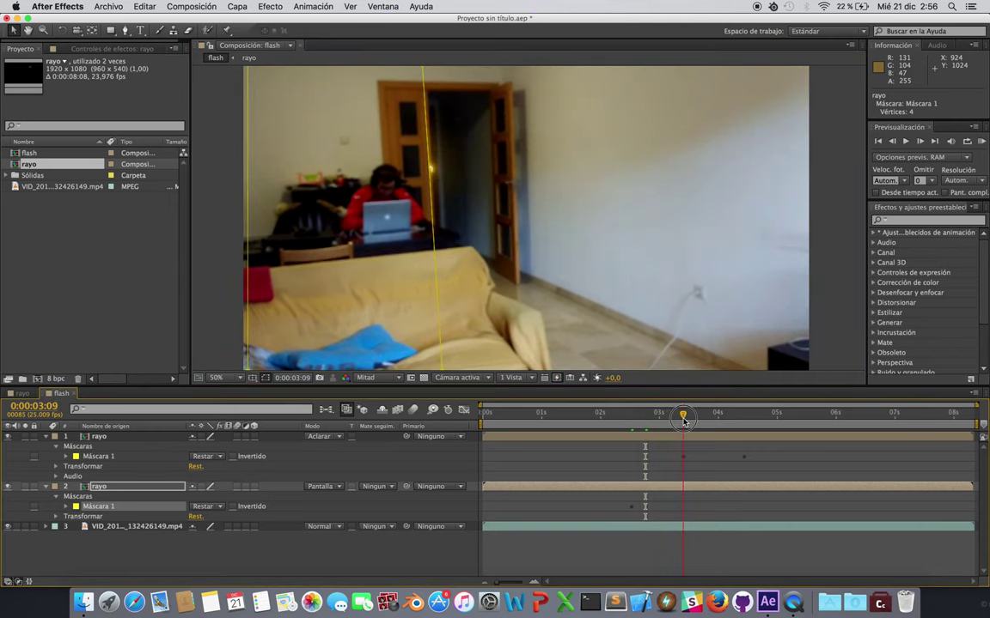
pyautogui.click(430, 181)
pyautogui.moveTo(430, 181); pyautogui.dragTo(433, 181)
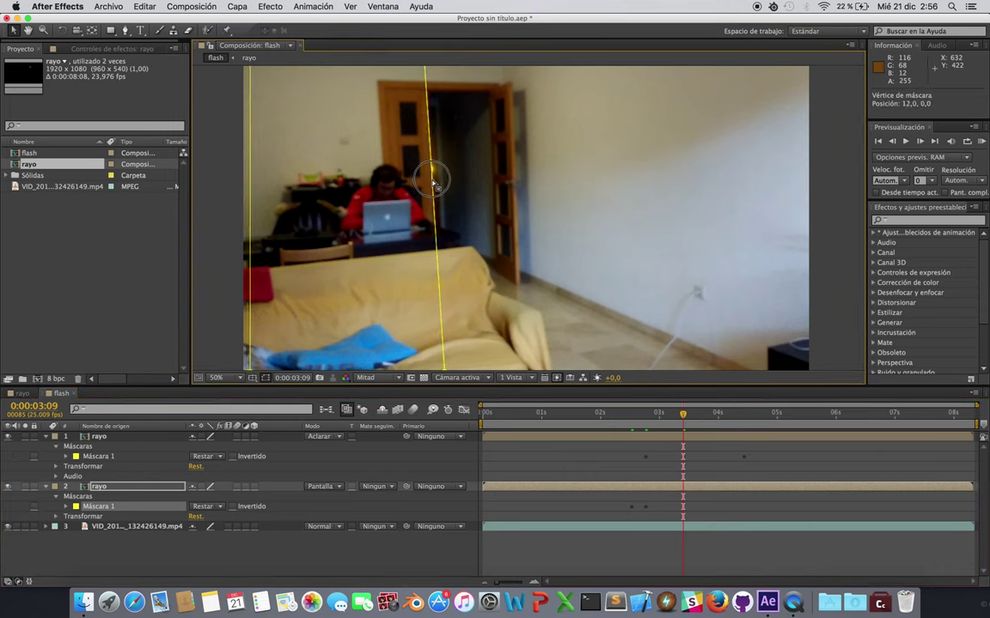
pyautogui.click(746, 423)
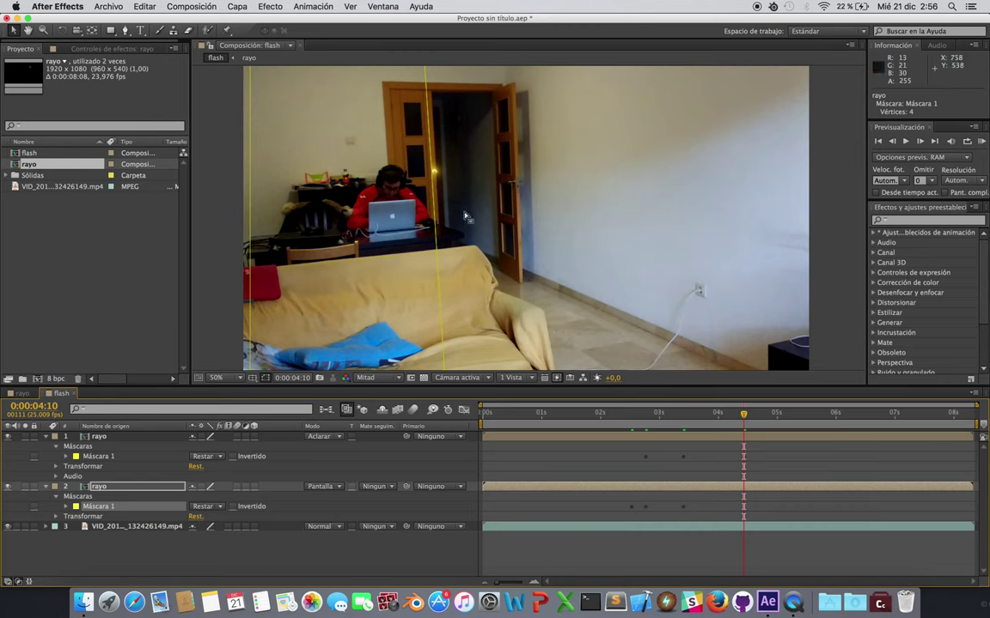
pyautogui.moveTo(392, 187); pyautogui.dragTo(438, 207)
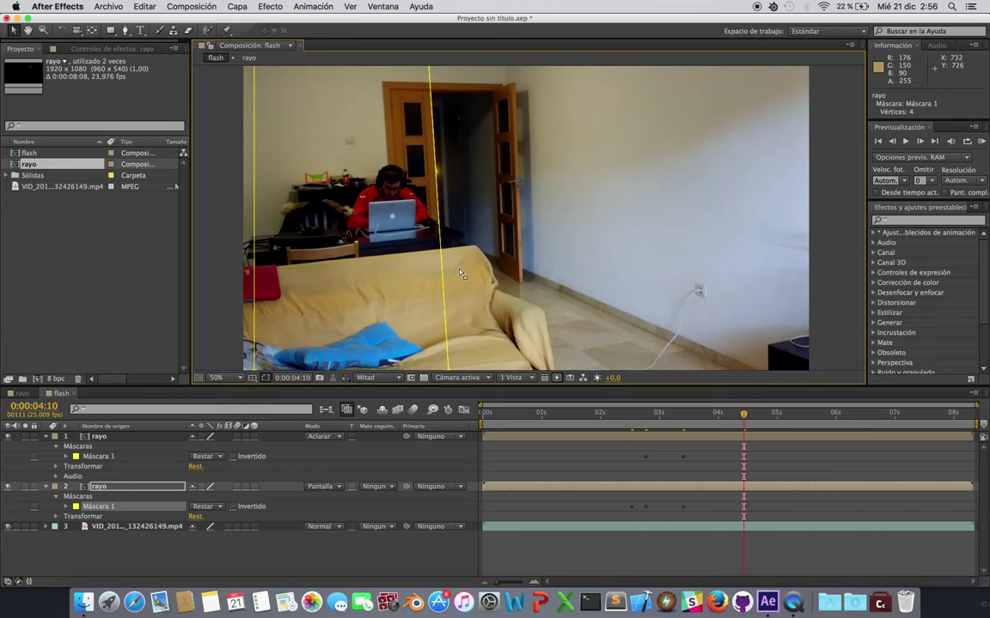
# - Scrub through the lightning frames to check the mask motion
pyautogui.click(627, 415)
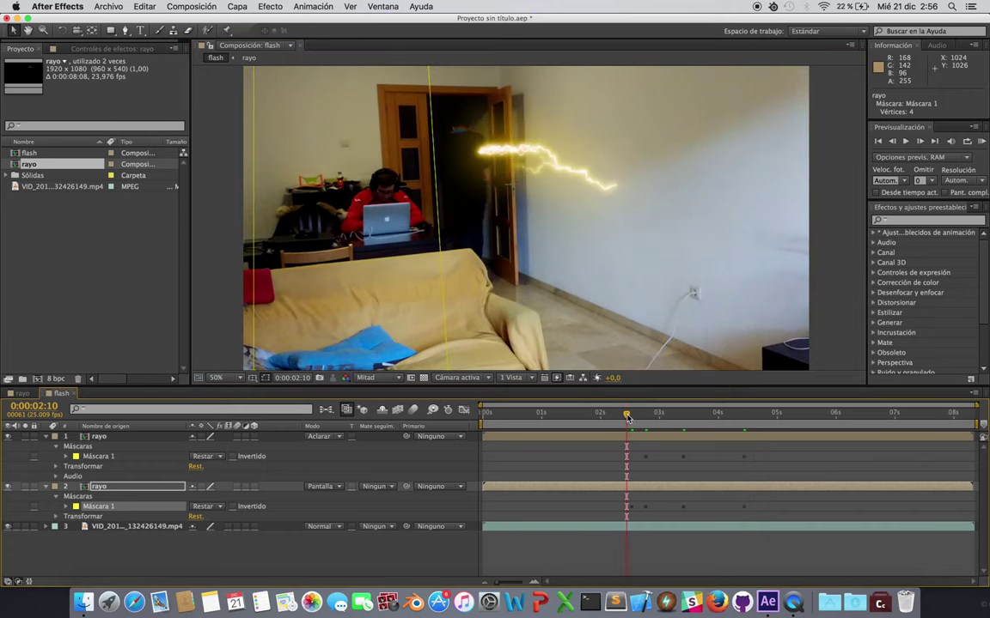
pyautogui.moveTo(627, 416); pyautogui.dragTo(632, 416)
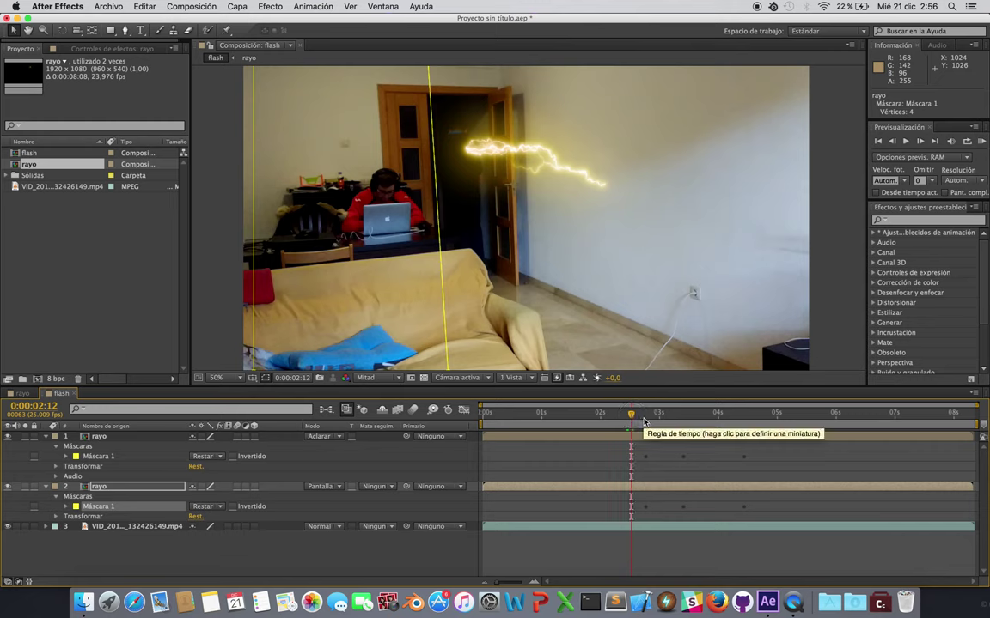
pyautogui.moveTo(631, 417); pyautogui.dragTo(746, 429)
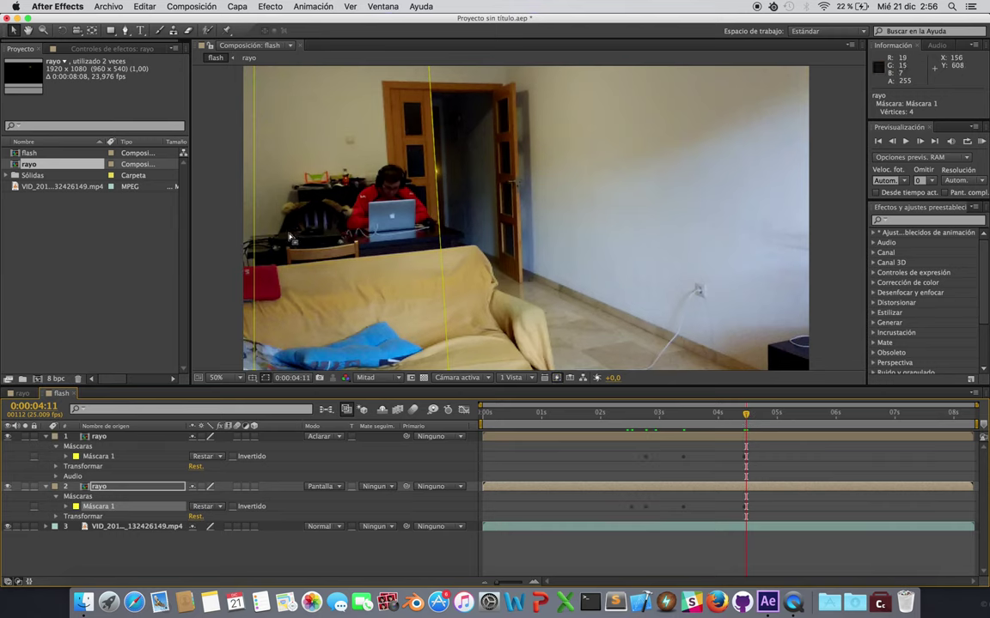
# - Zoom the viewer to 25% and RAM-preview the flash comp from near 0:00:00:16
pyautogui.click(230, 217)
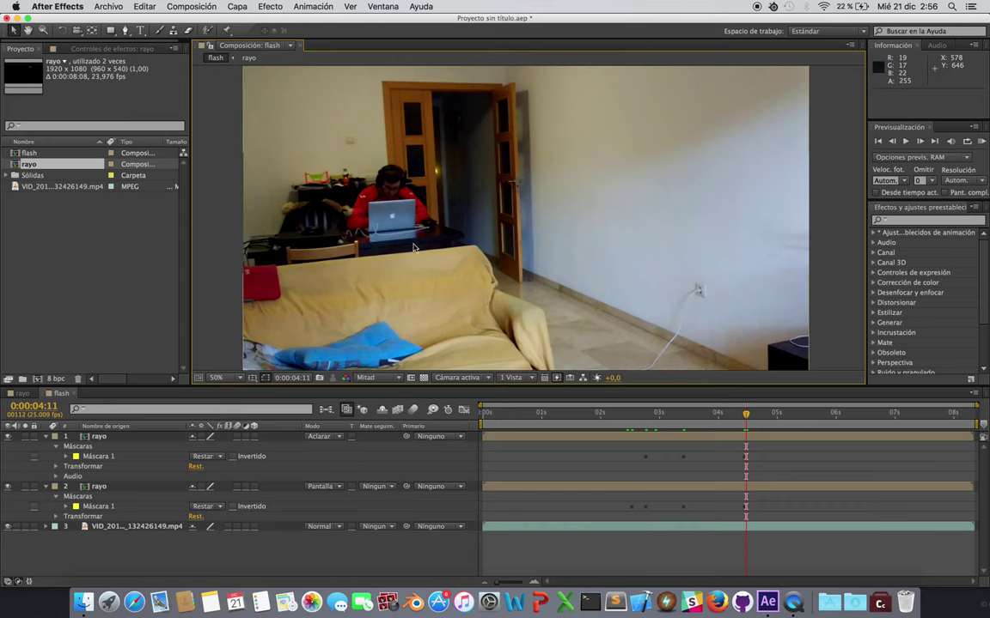
pyautogui.press(',')
pyautogui.press(',')
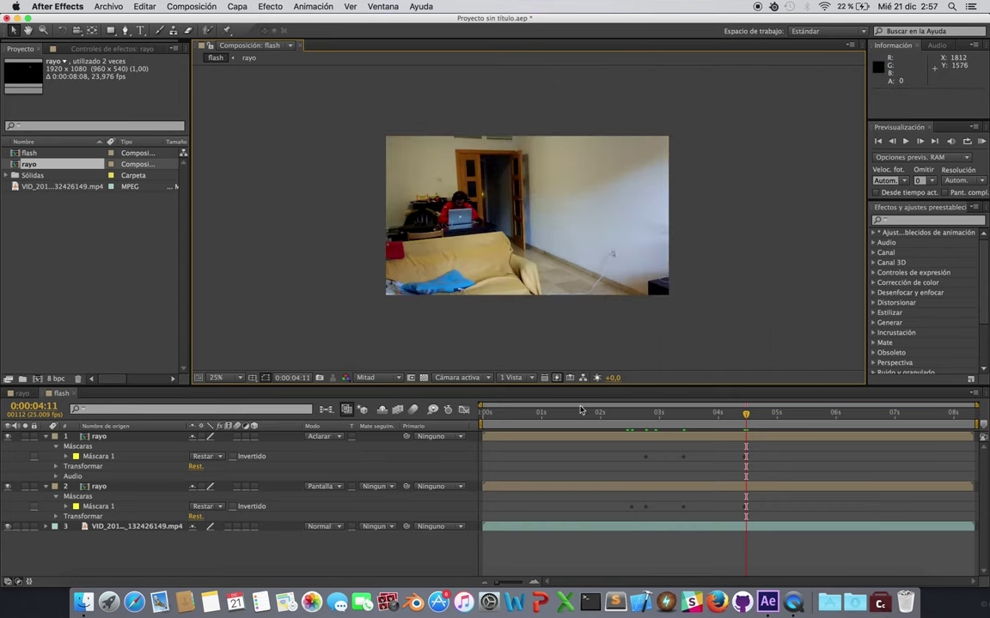
pyautogui.click(521, 416)
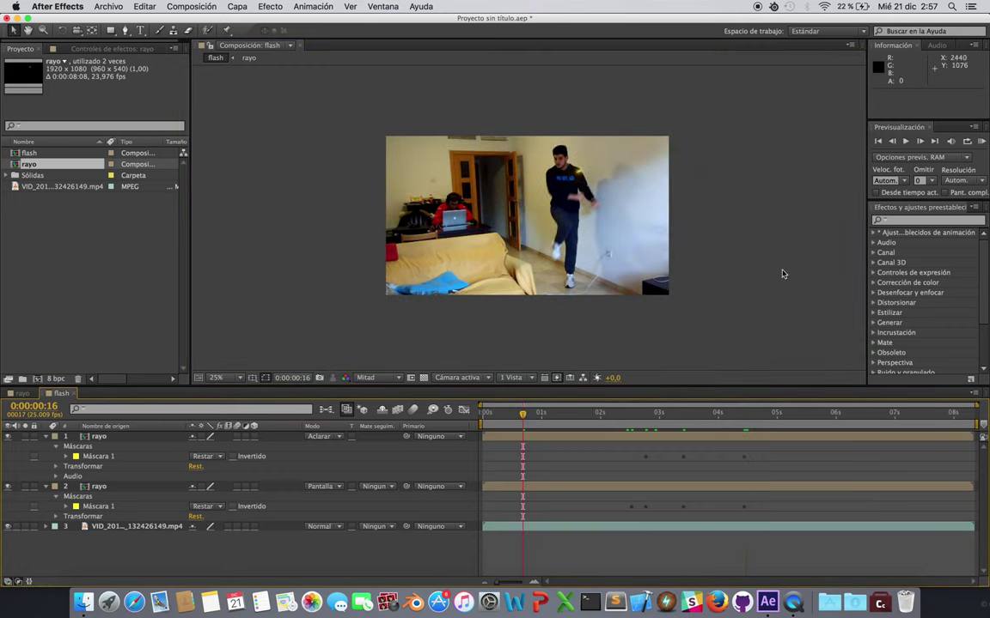
pyautogui.click(907, 142)
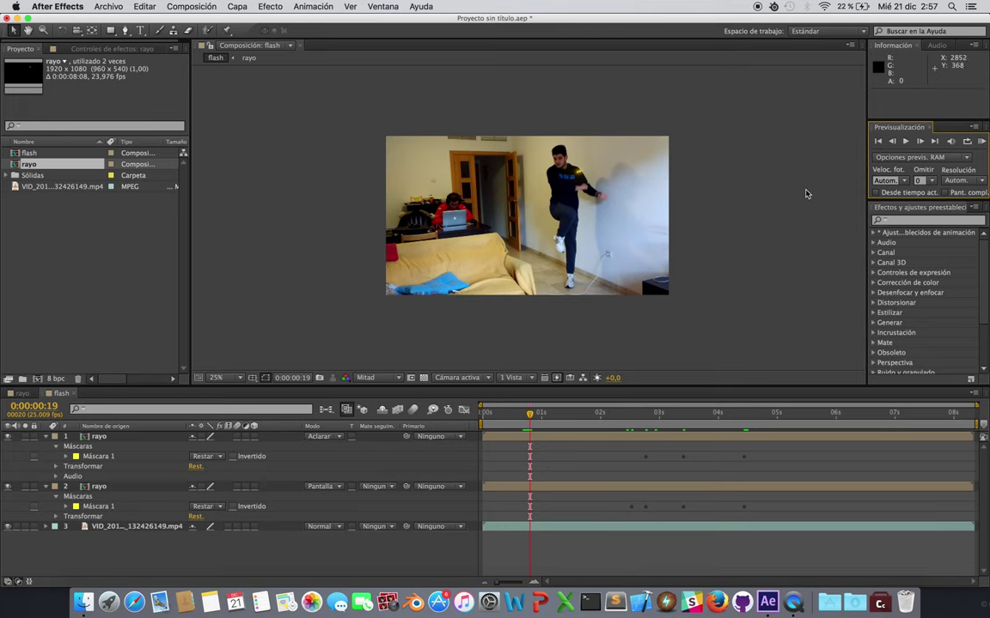
pyautogui.click(569, 342)
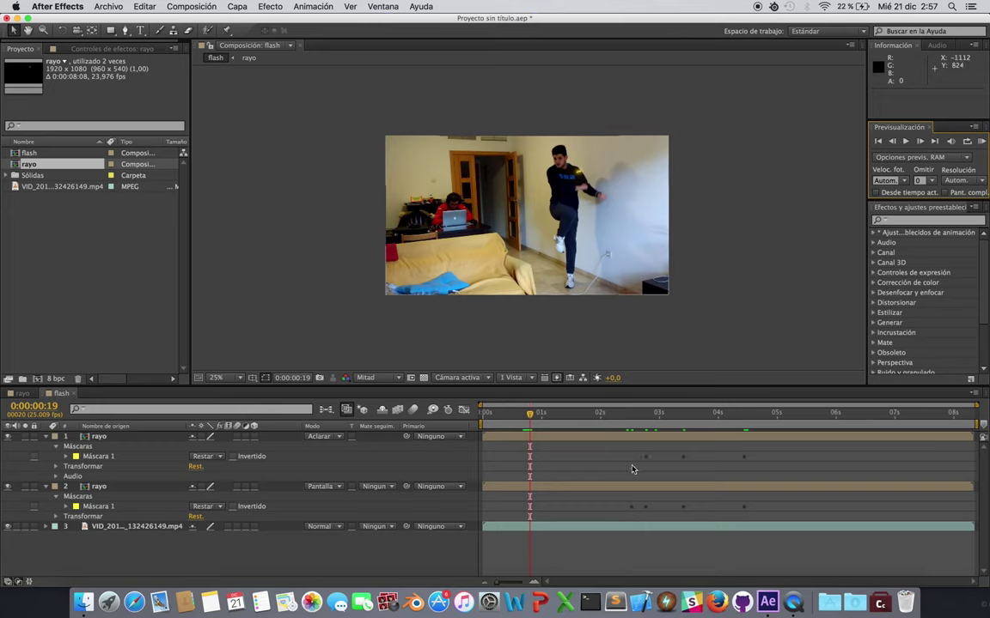
# - Add a 100% Opacidad keyframe to the top rayo layer at 0:00:00:19
pyautogui.click(256, 541)
pyautogui.click(56, 466)
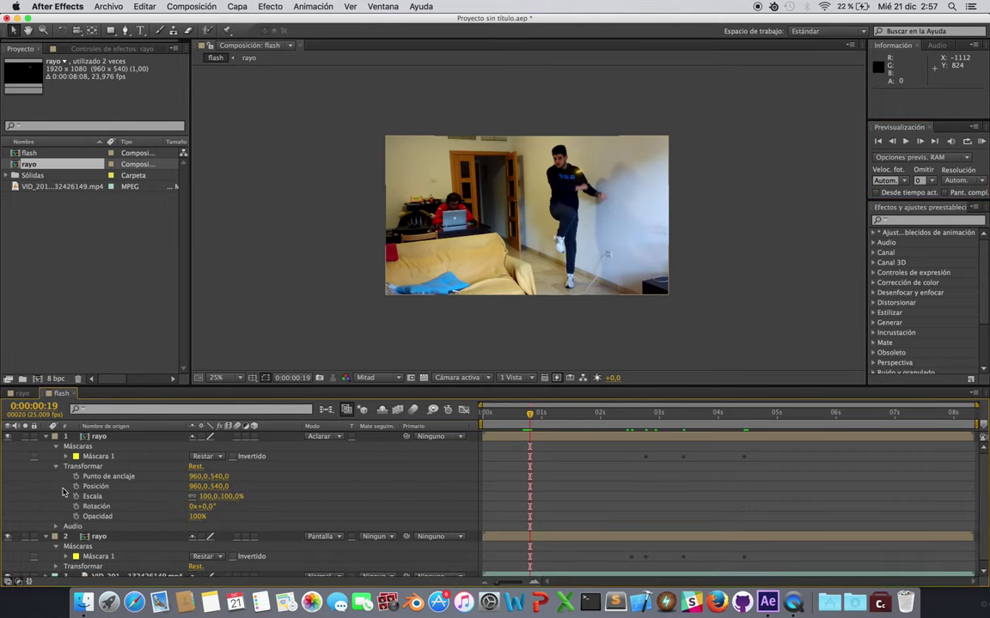
pyautogui.click(103, 516)
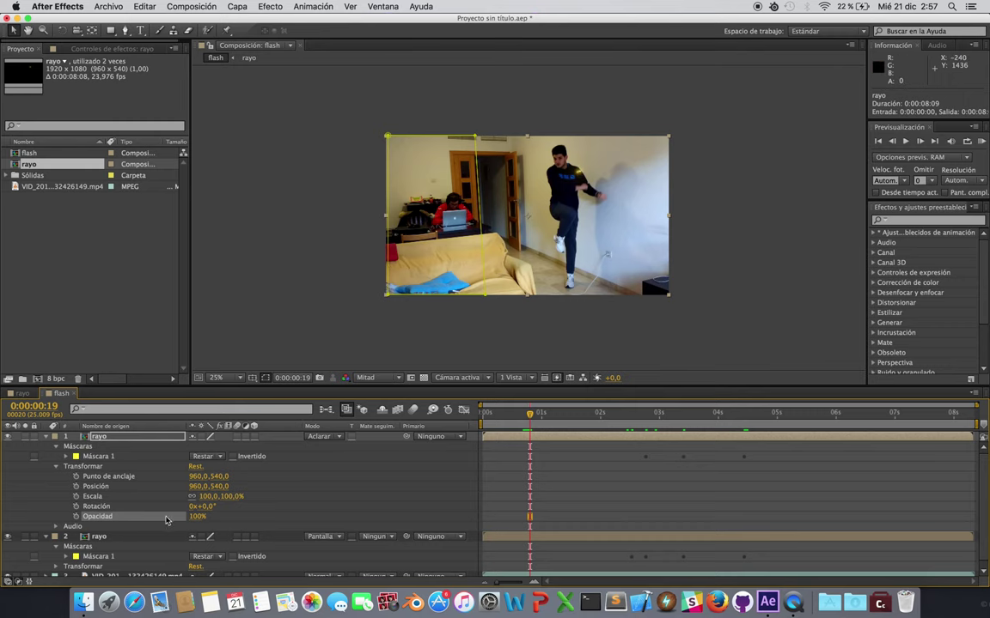
pyautogui.click(76, 516)
pyautogui.click(76, 517)
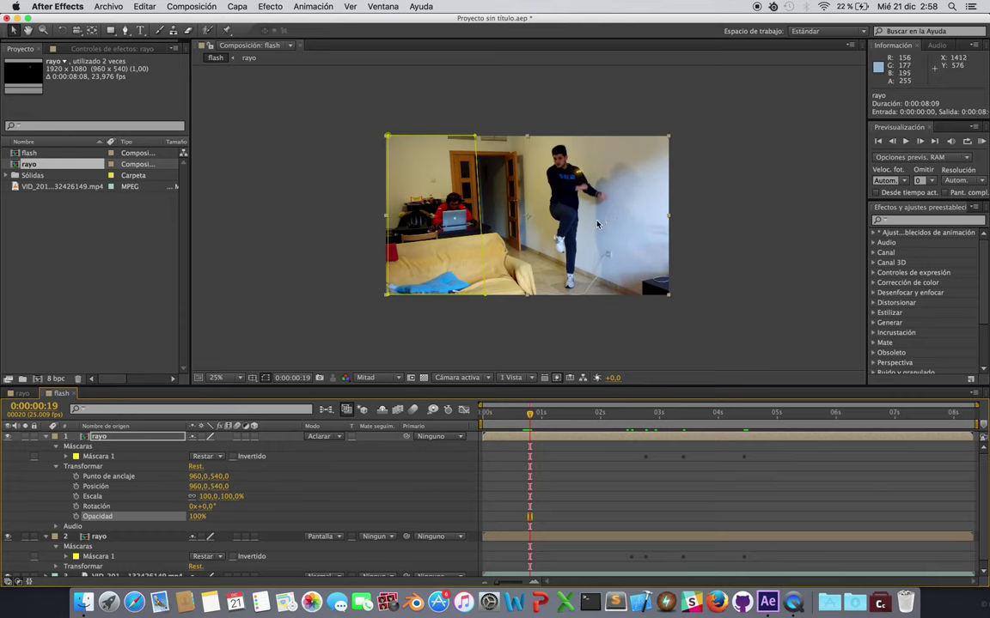
# - Open flash.mov from the desktop in QuickTime Player and move its window under the menu bar
pyautogui.click(7, 17)
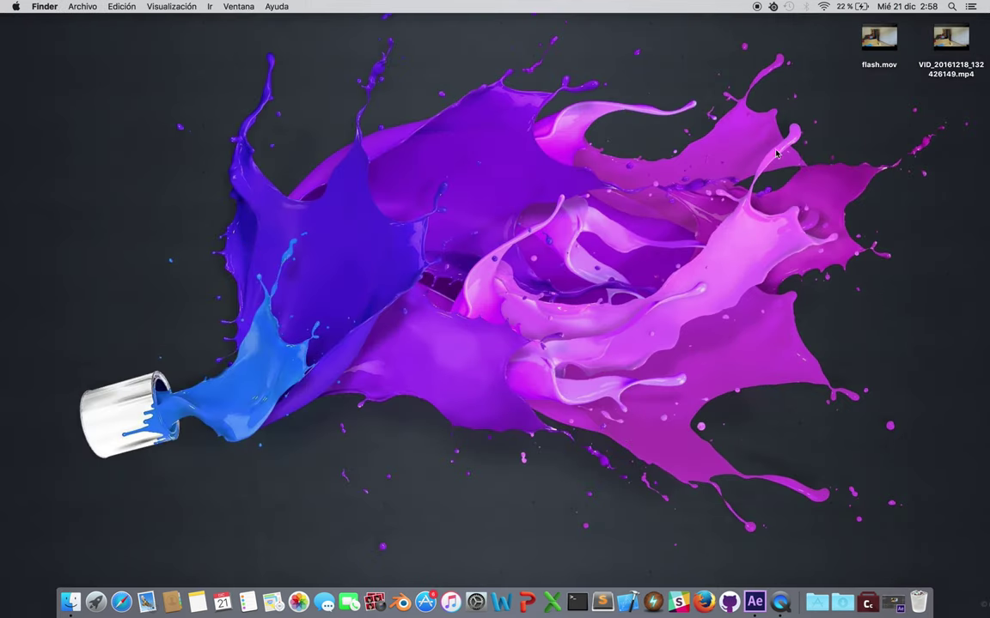
pyautogui.moveTo(889, 50)
pyautogui.doubleClick(891, 51)
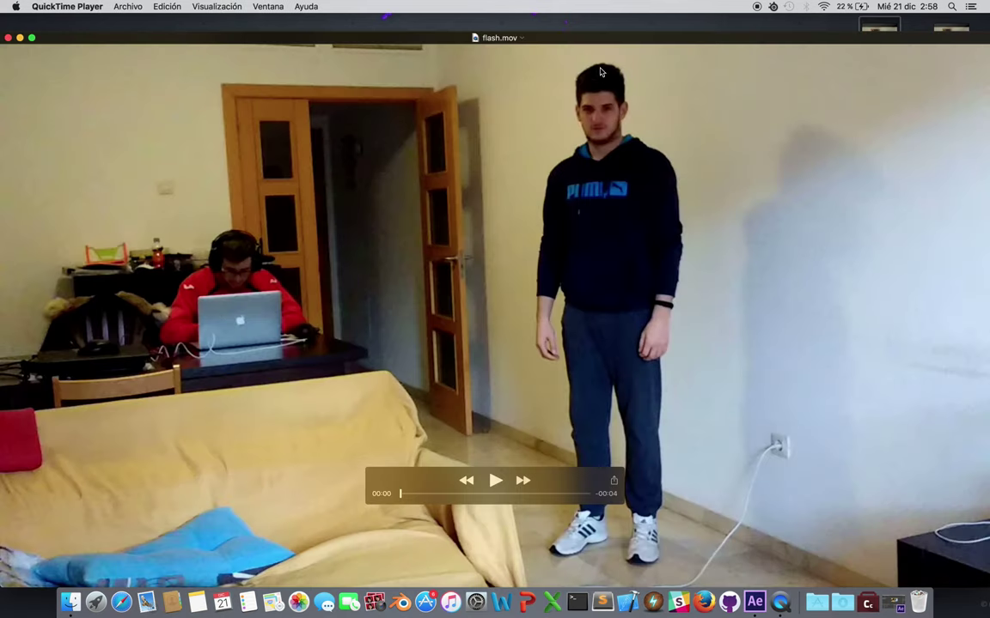
pyautogui.moveTo(584, 41); pyautogui.dragTo(585, 24)
pyautogui.click(204, 6)
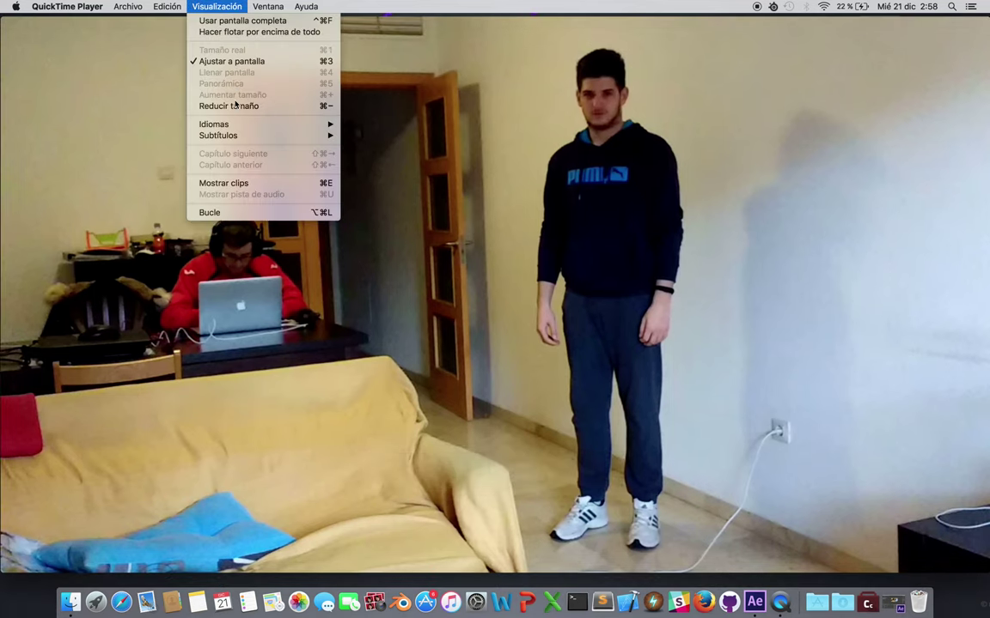
pyautogui.click(228, 21)
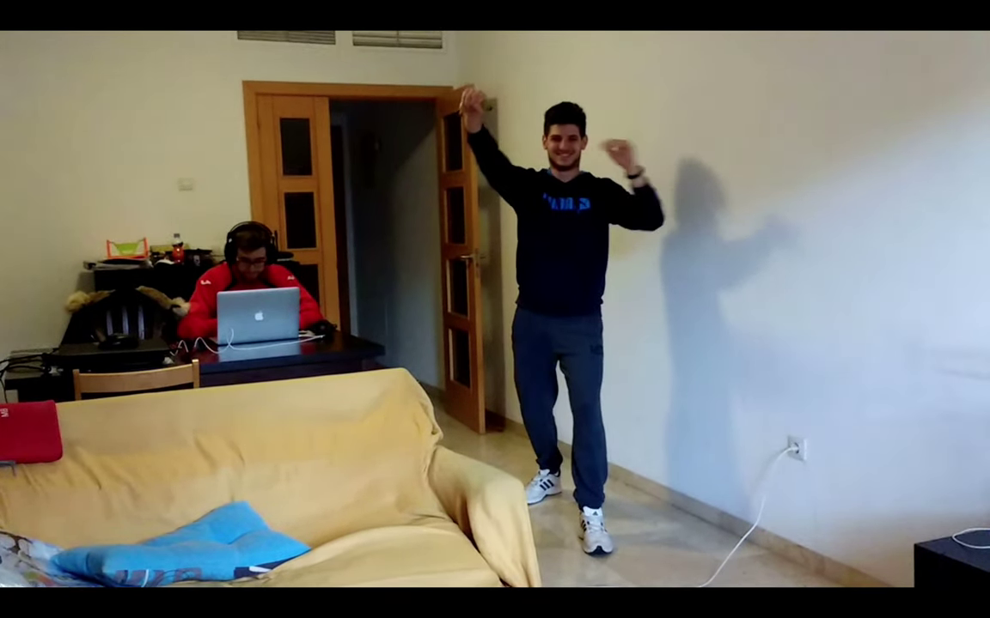
pyautogui.moveTo(495, 518); pyautogui.dragTo(472, 518)
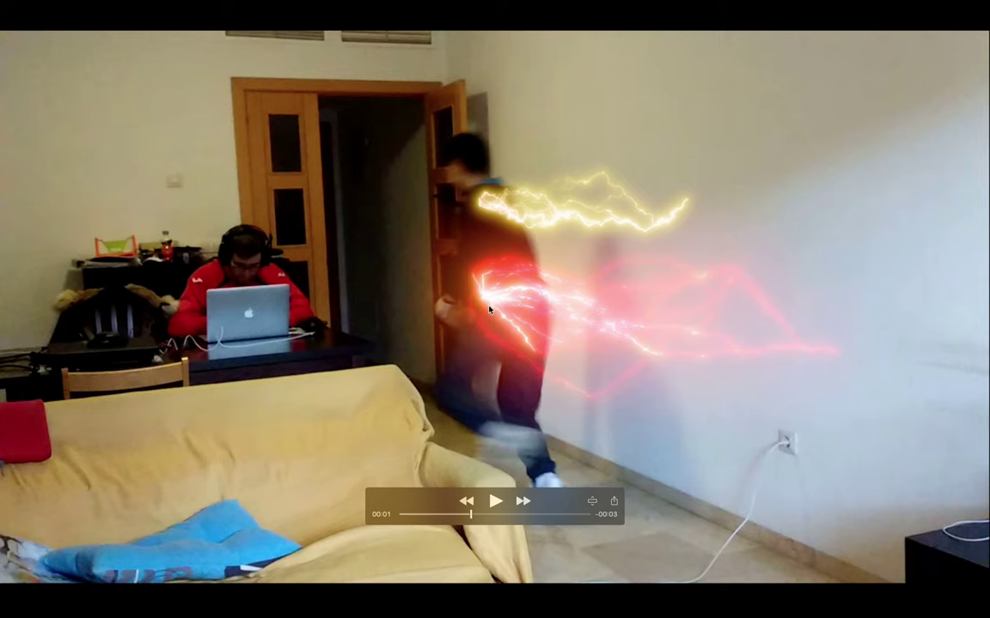
pyautogui.moveTo(471, 515); pyautogui.dragTo(475, 517)
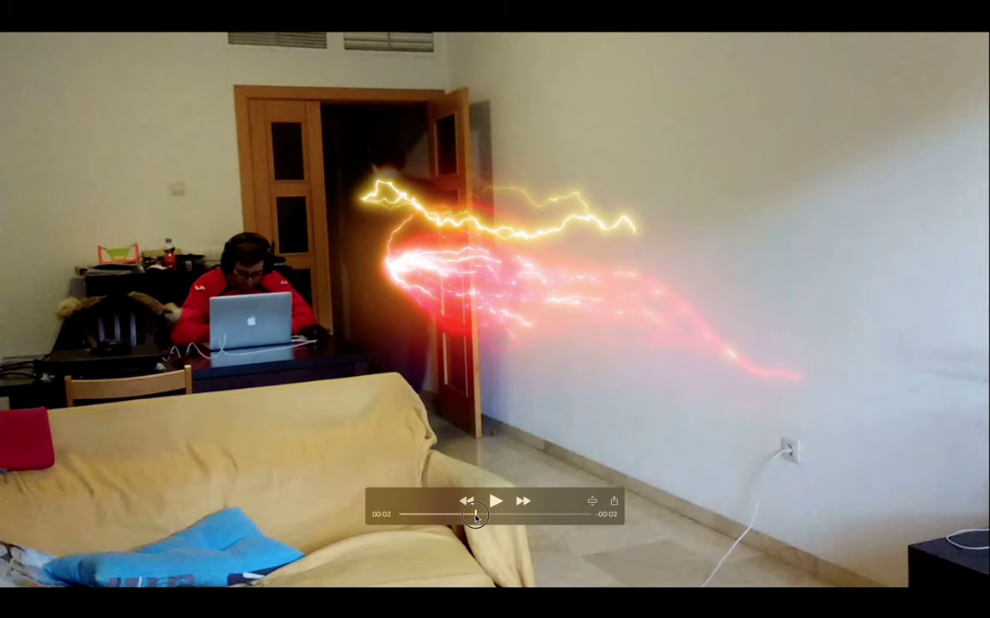
pyautogui.moveTo(475, 516); pyautogui.dragTo(471, 516)
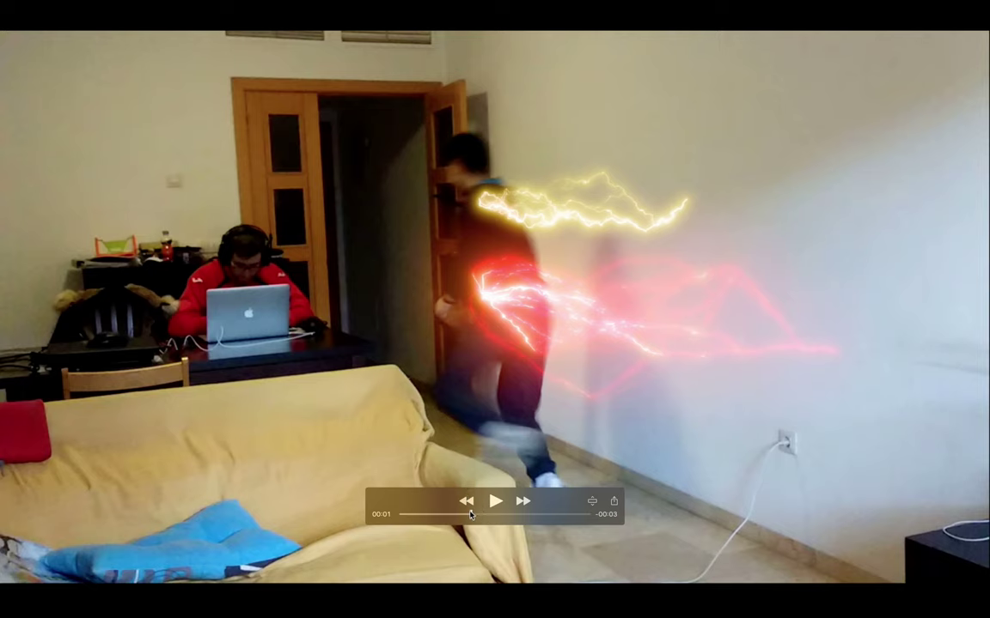
pyautogui.moveTo(471, 514); pyautogui.dragTo(428, 516)
pyautogui.press('space')
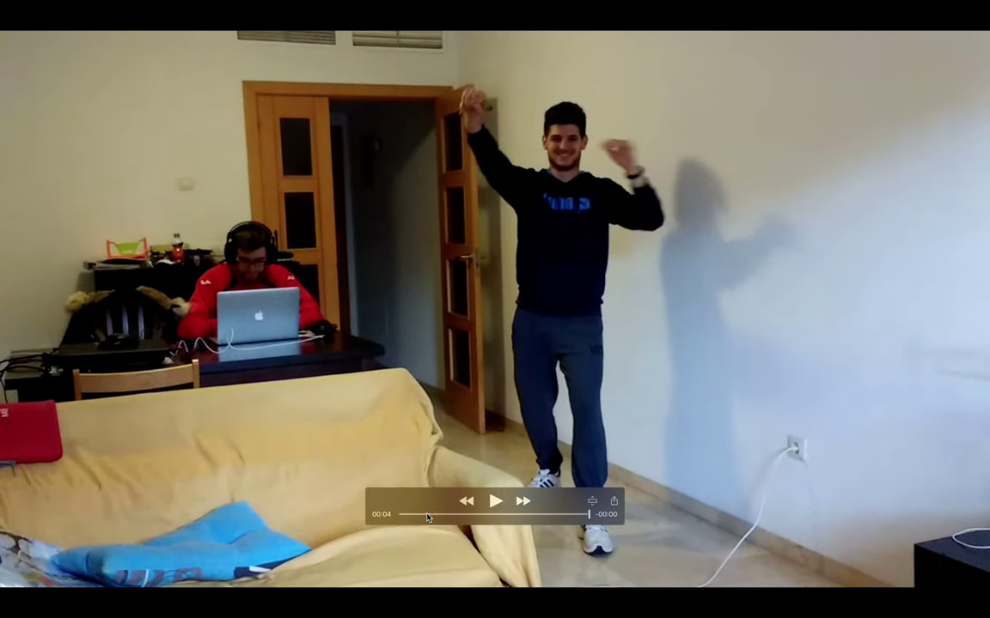
pyautogui.press('Escape')
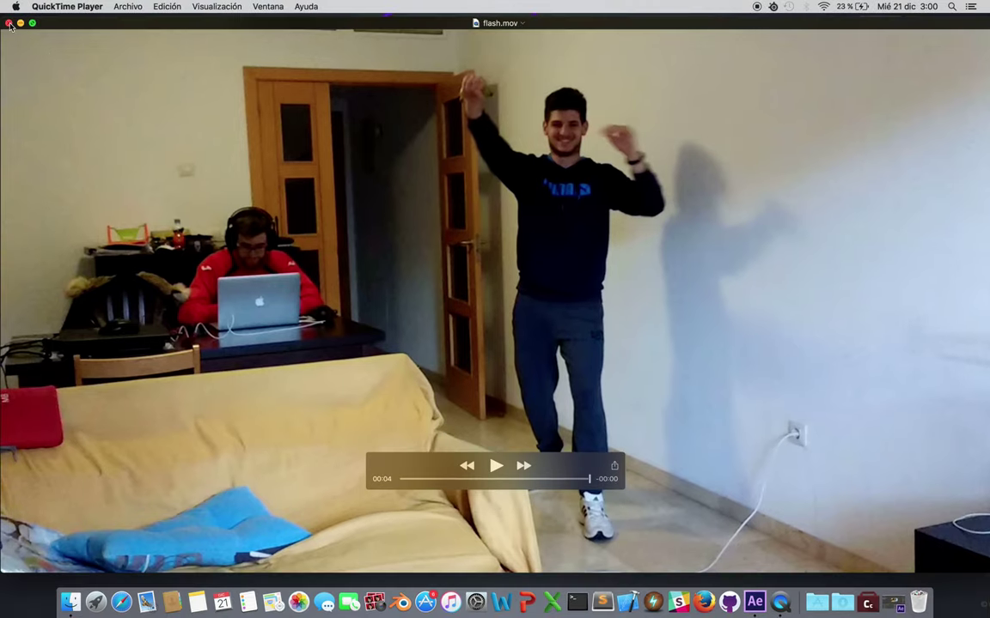
# - Close flash.mov in QuickTime and bring the After Effects flash comp back, deselecting the rayo layer
pyautogui.click(10, 23)
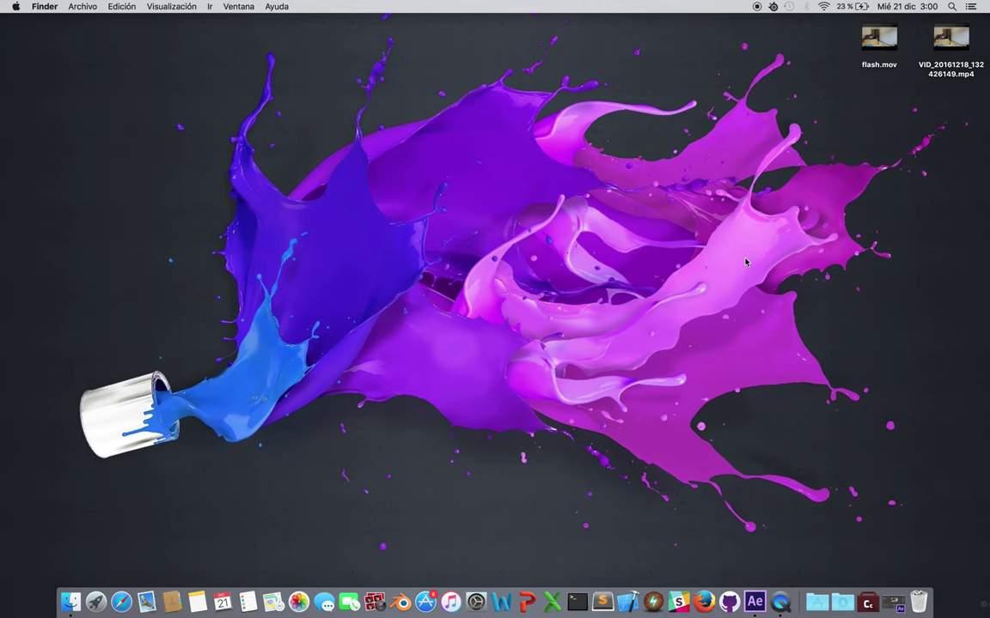
pyautogui.click(894, 603)
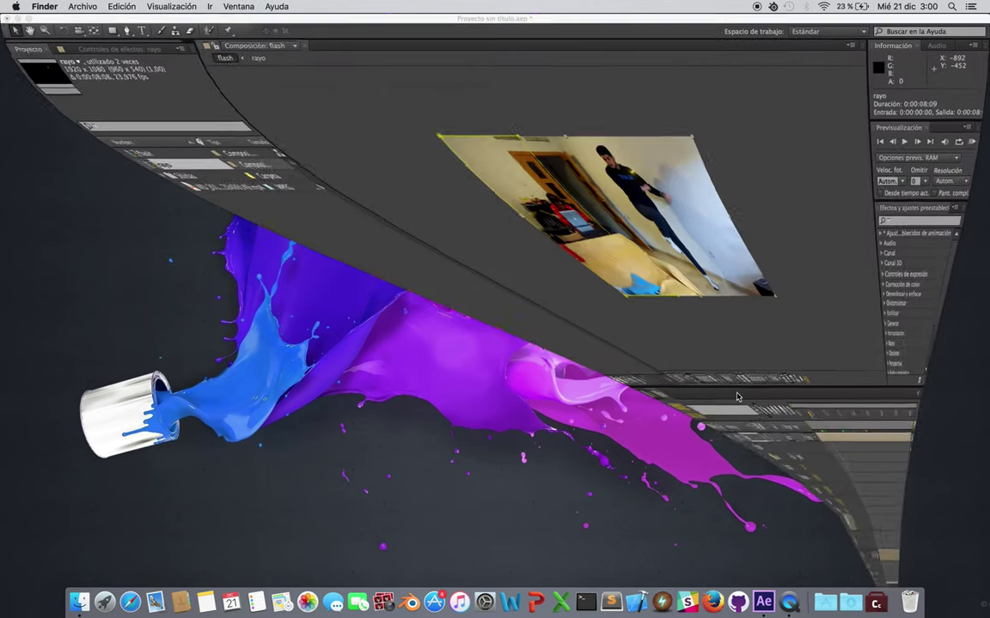
pyautogui.click(217, 127)
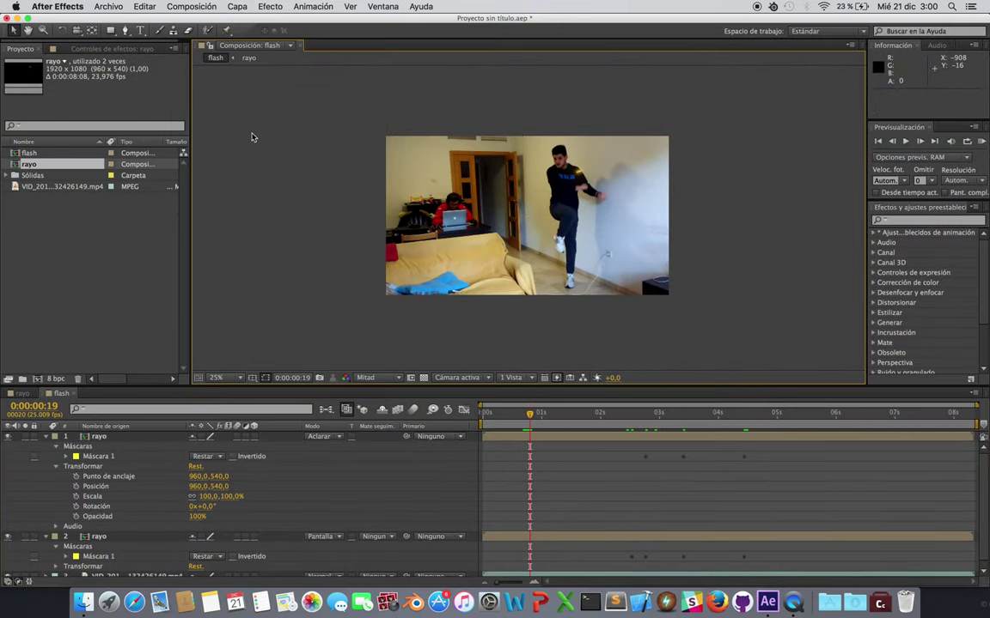